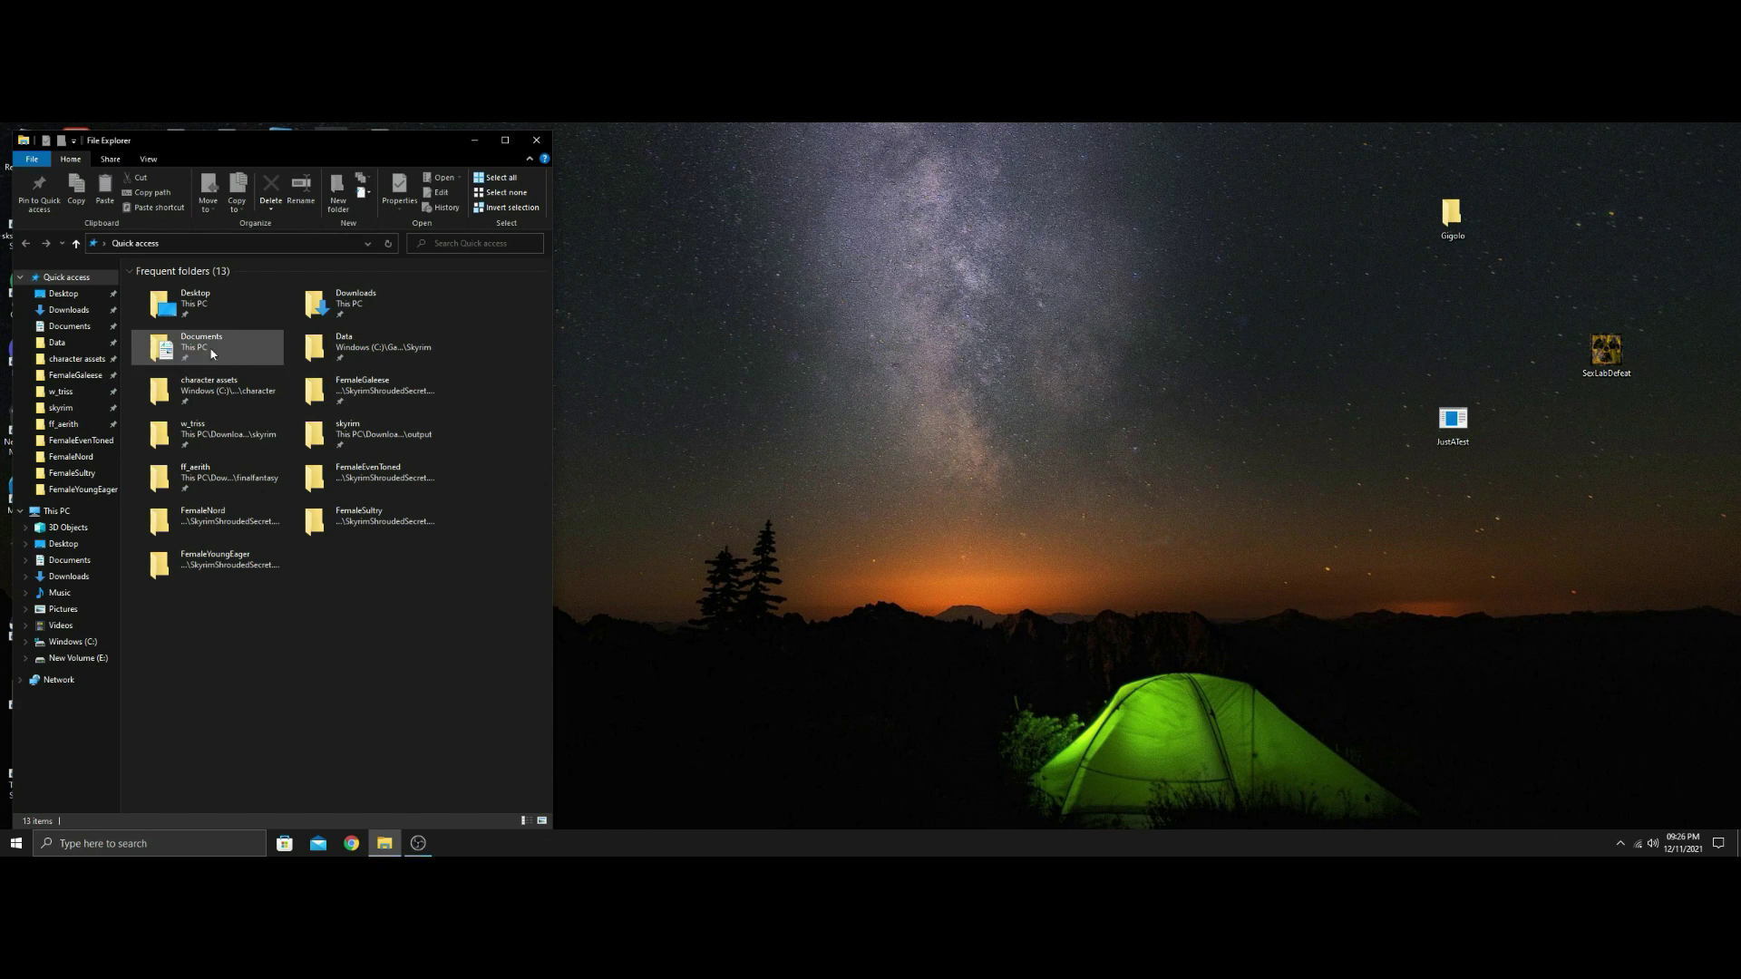
Move the tintmasks folder from Skyrim's Data\textures\actors\character\character assets out to the desktop.
{"action": "left_click", "coordinate": [56, 343]}
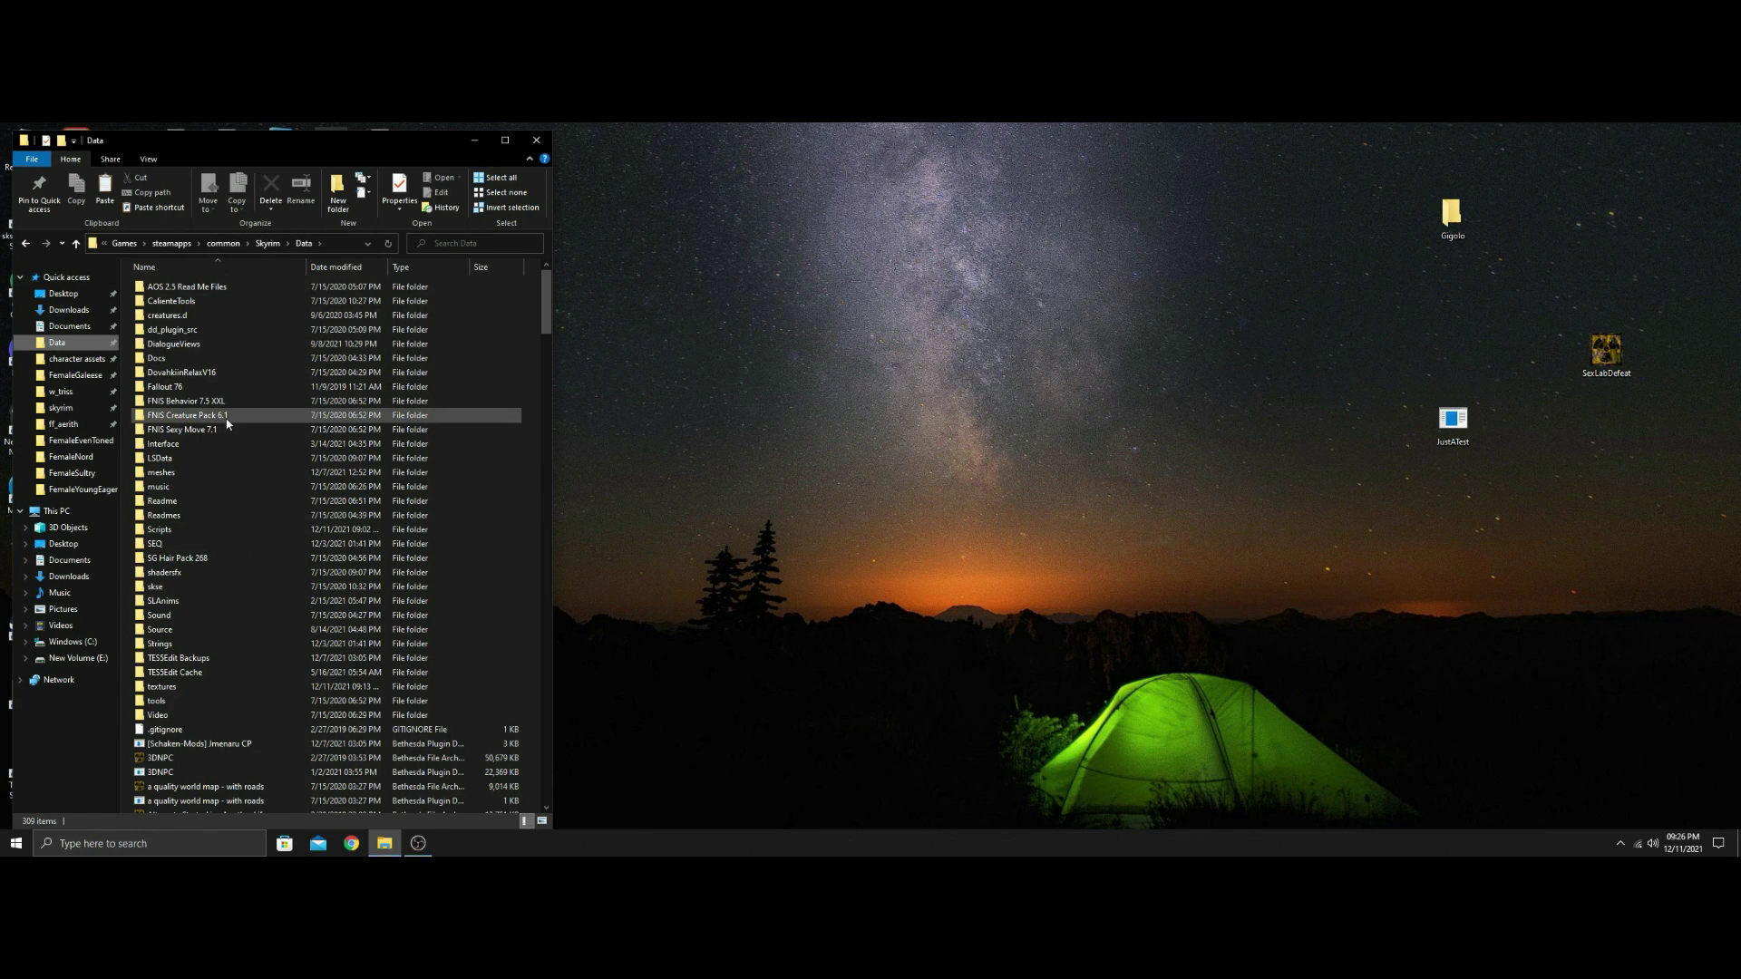
{"action": "double_click", "coordinate": [163, 686]}
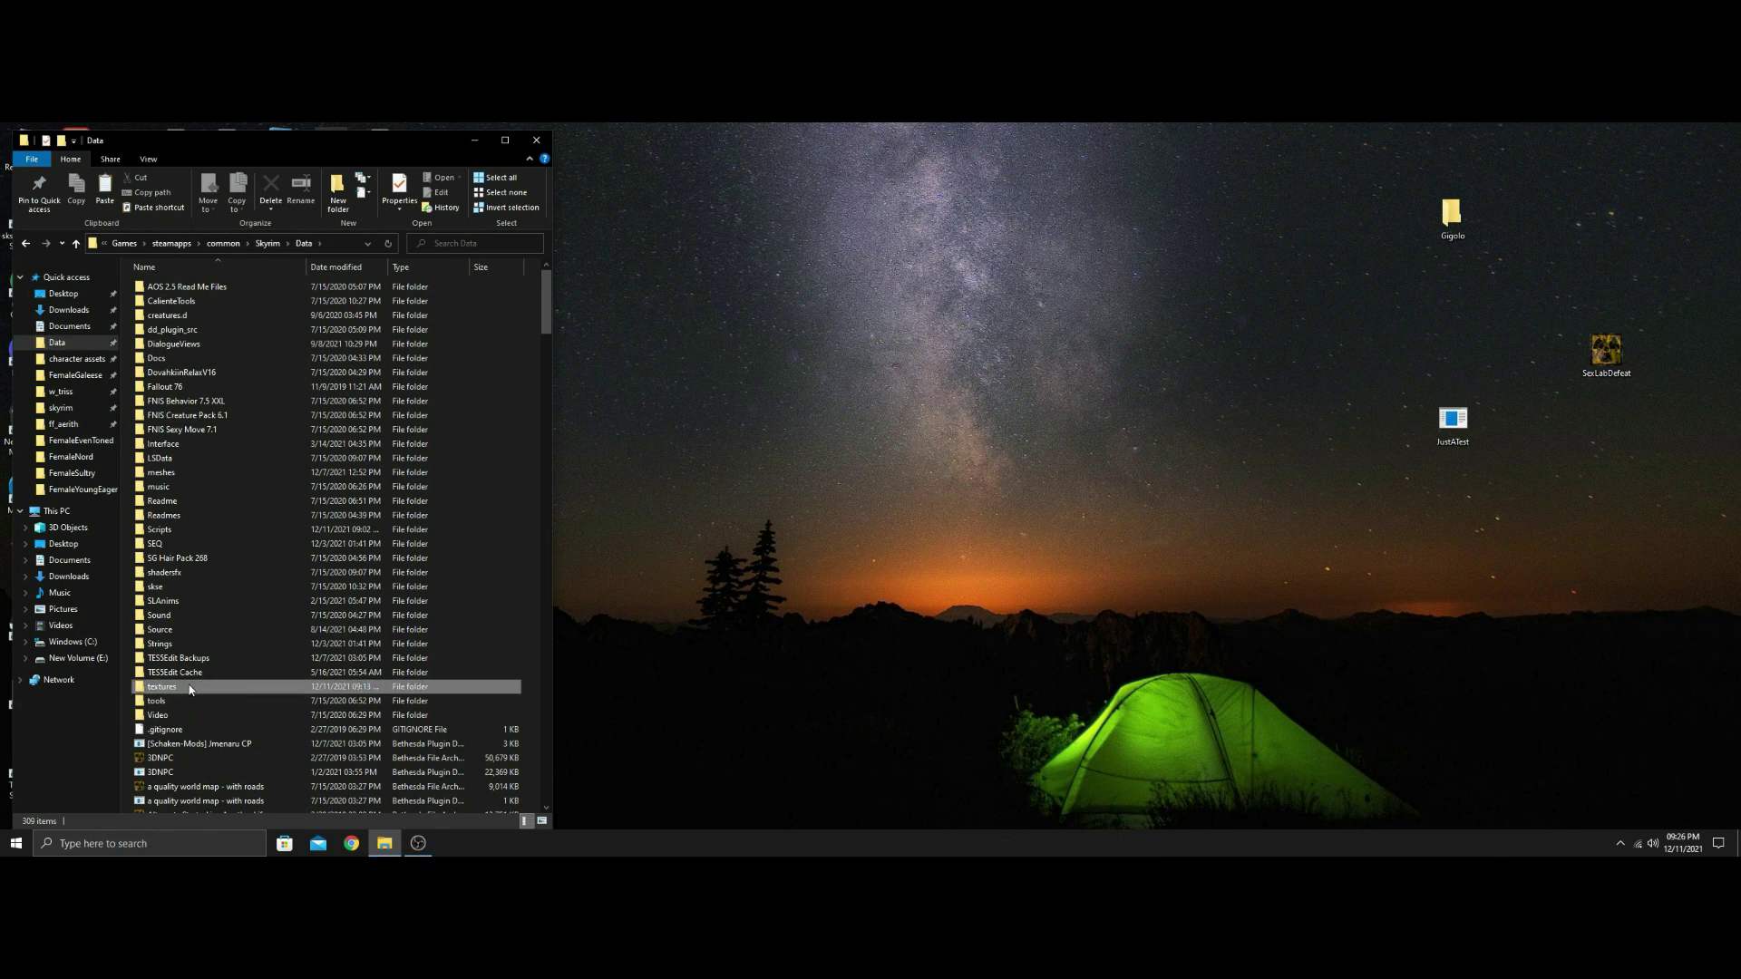
{"action": "left_click", "coordinate": [197, 321]}
{"action": "double_click", "coordinate": [197, 321]}
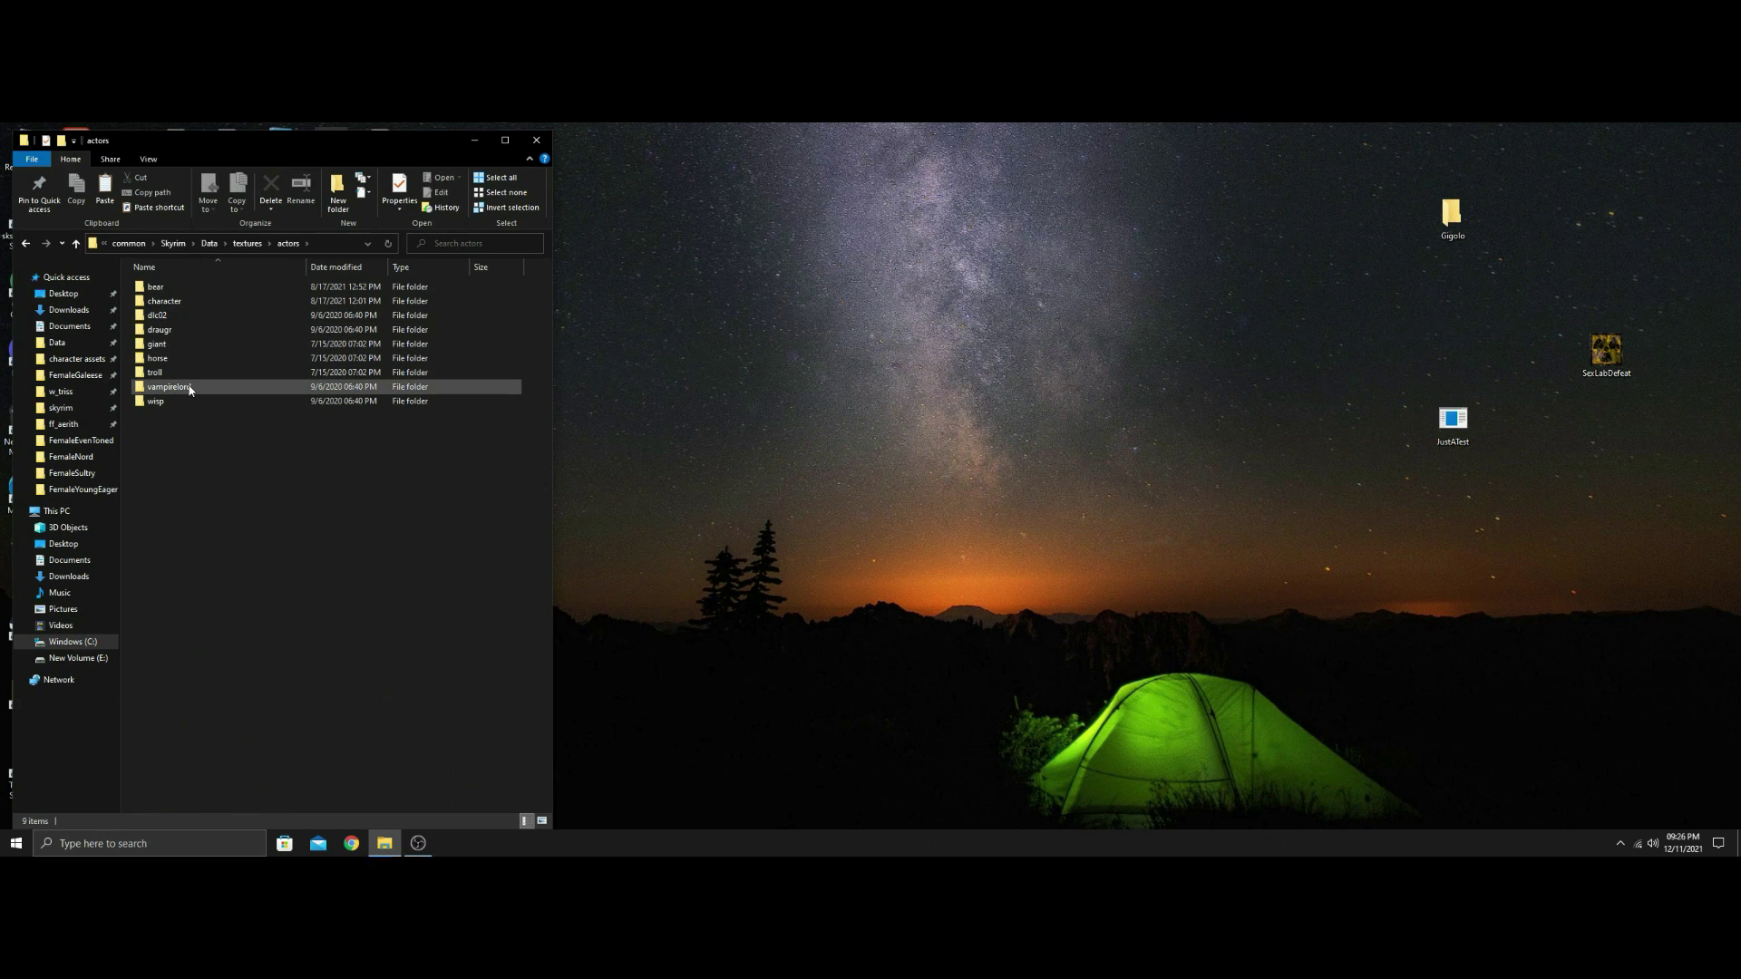
{"action": "double_click", "coordinate": [183, 299]}
{"action": "double_click", "coordinate": [203, 330]}
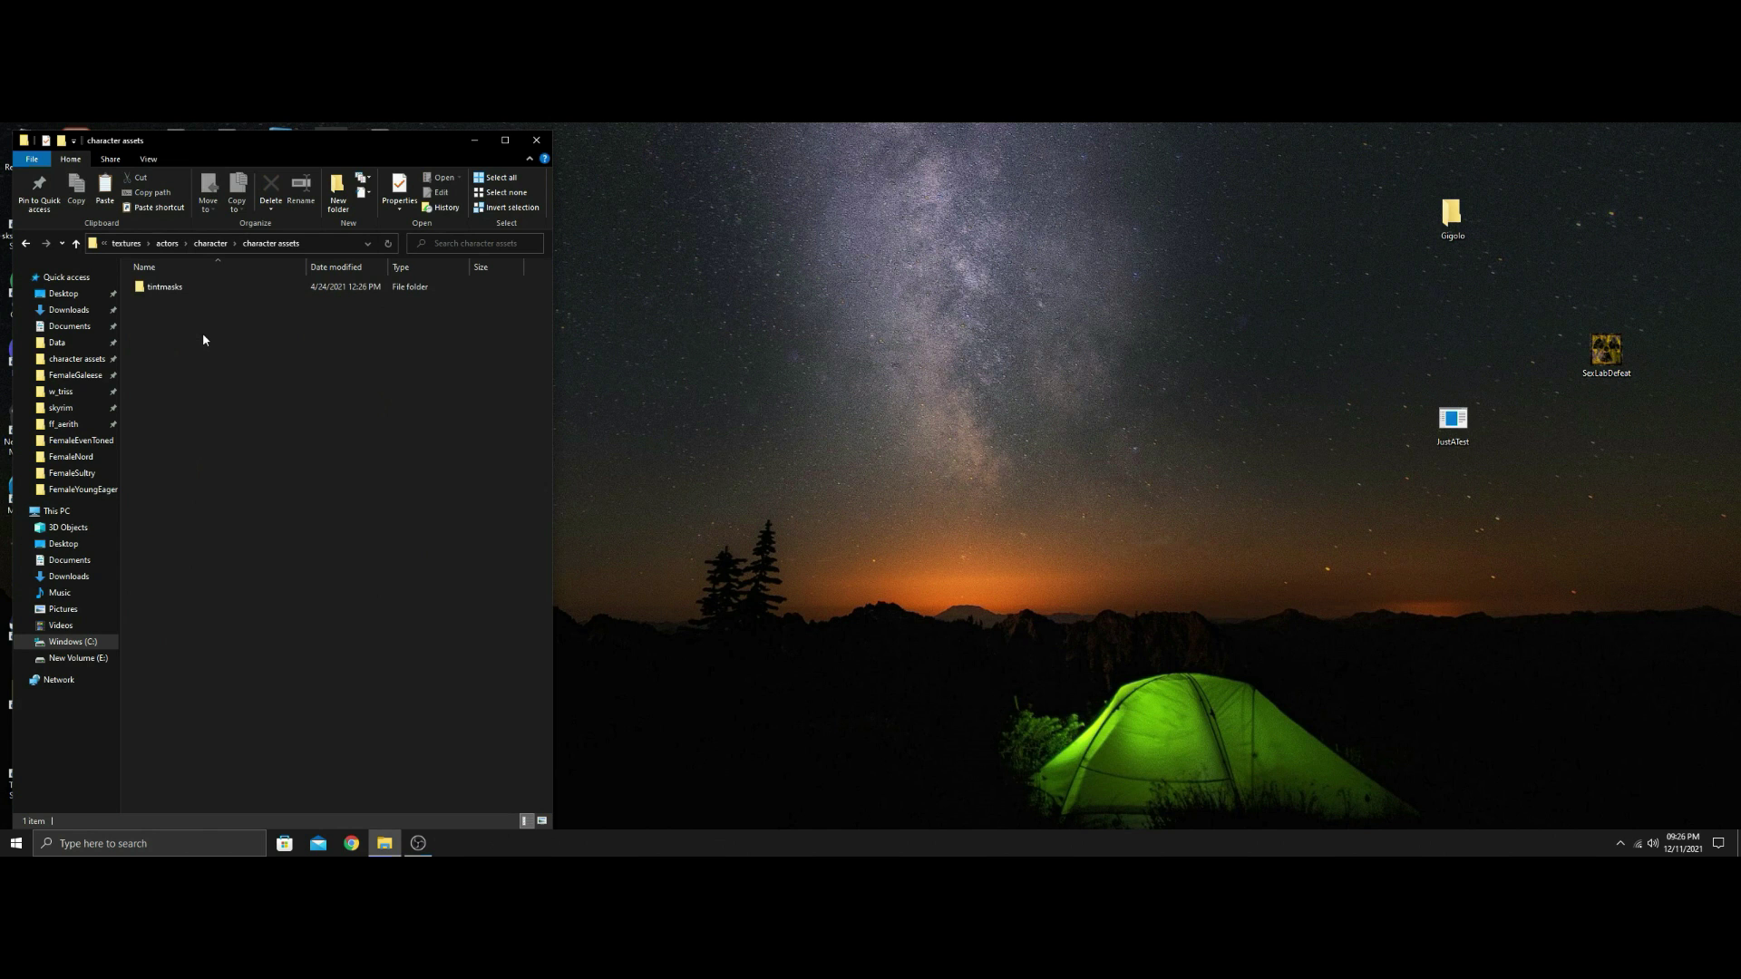
{"action": "left_click_drag", "start_coordinate": [158, 287], "coordinate": [821, 272]}
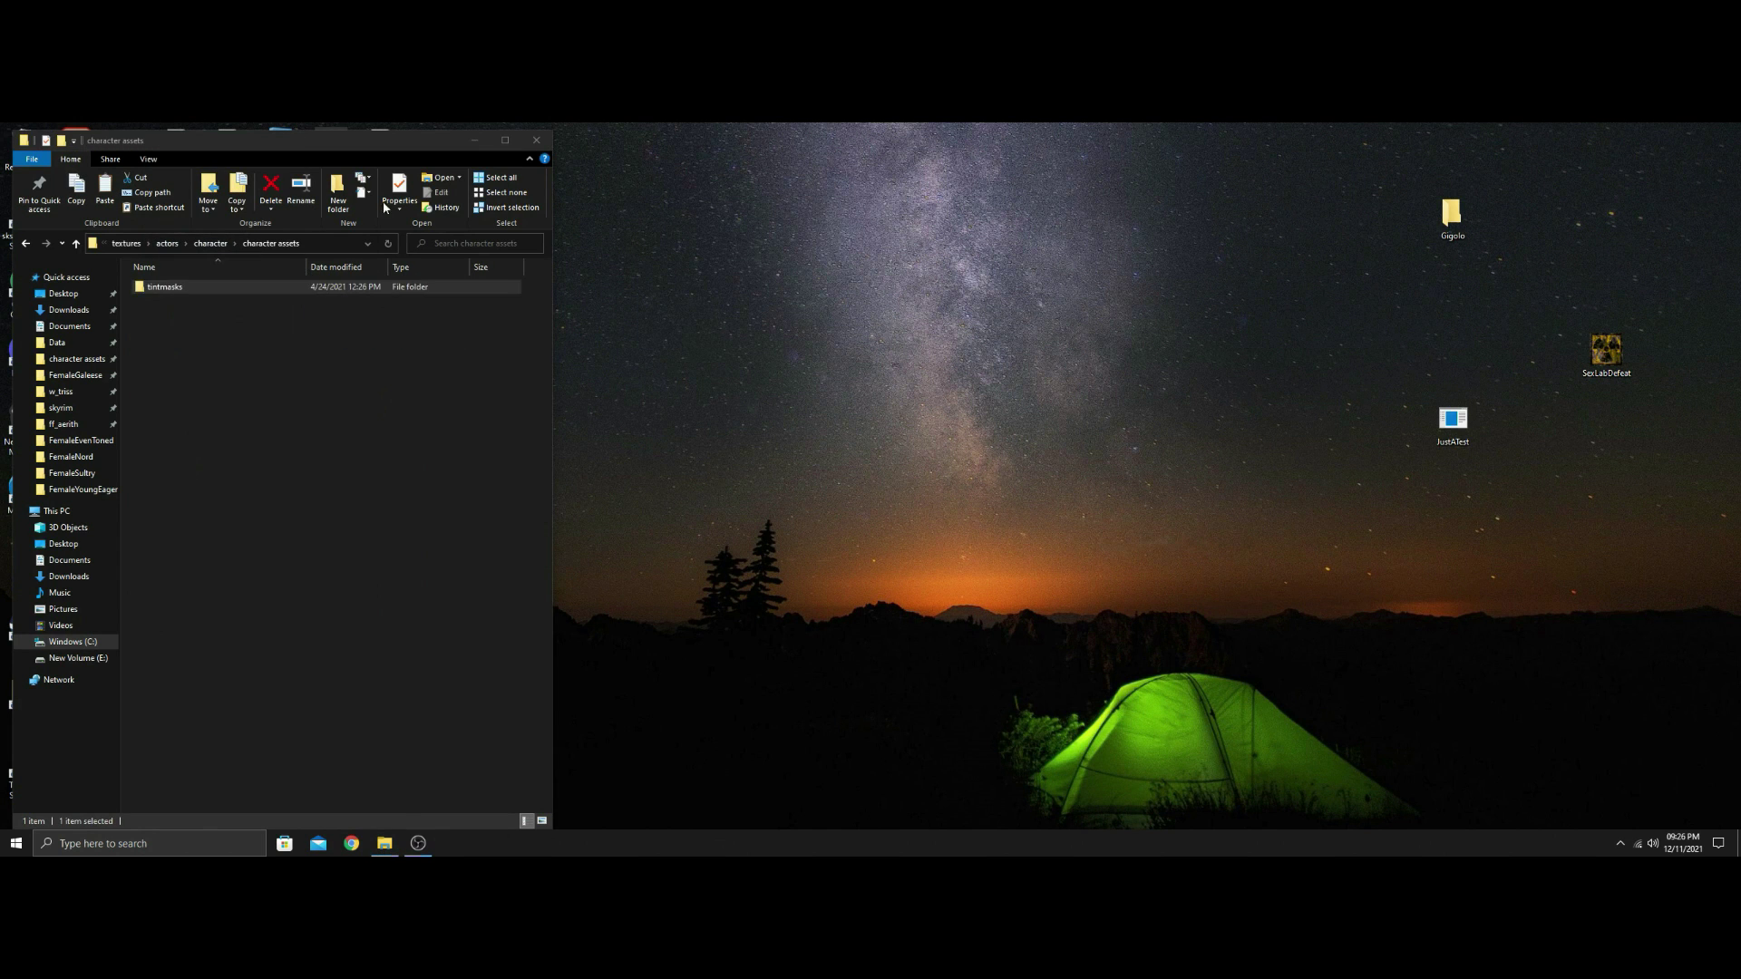
{"action": "left_click", "coordinate": [472, 139]}
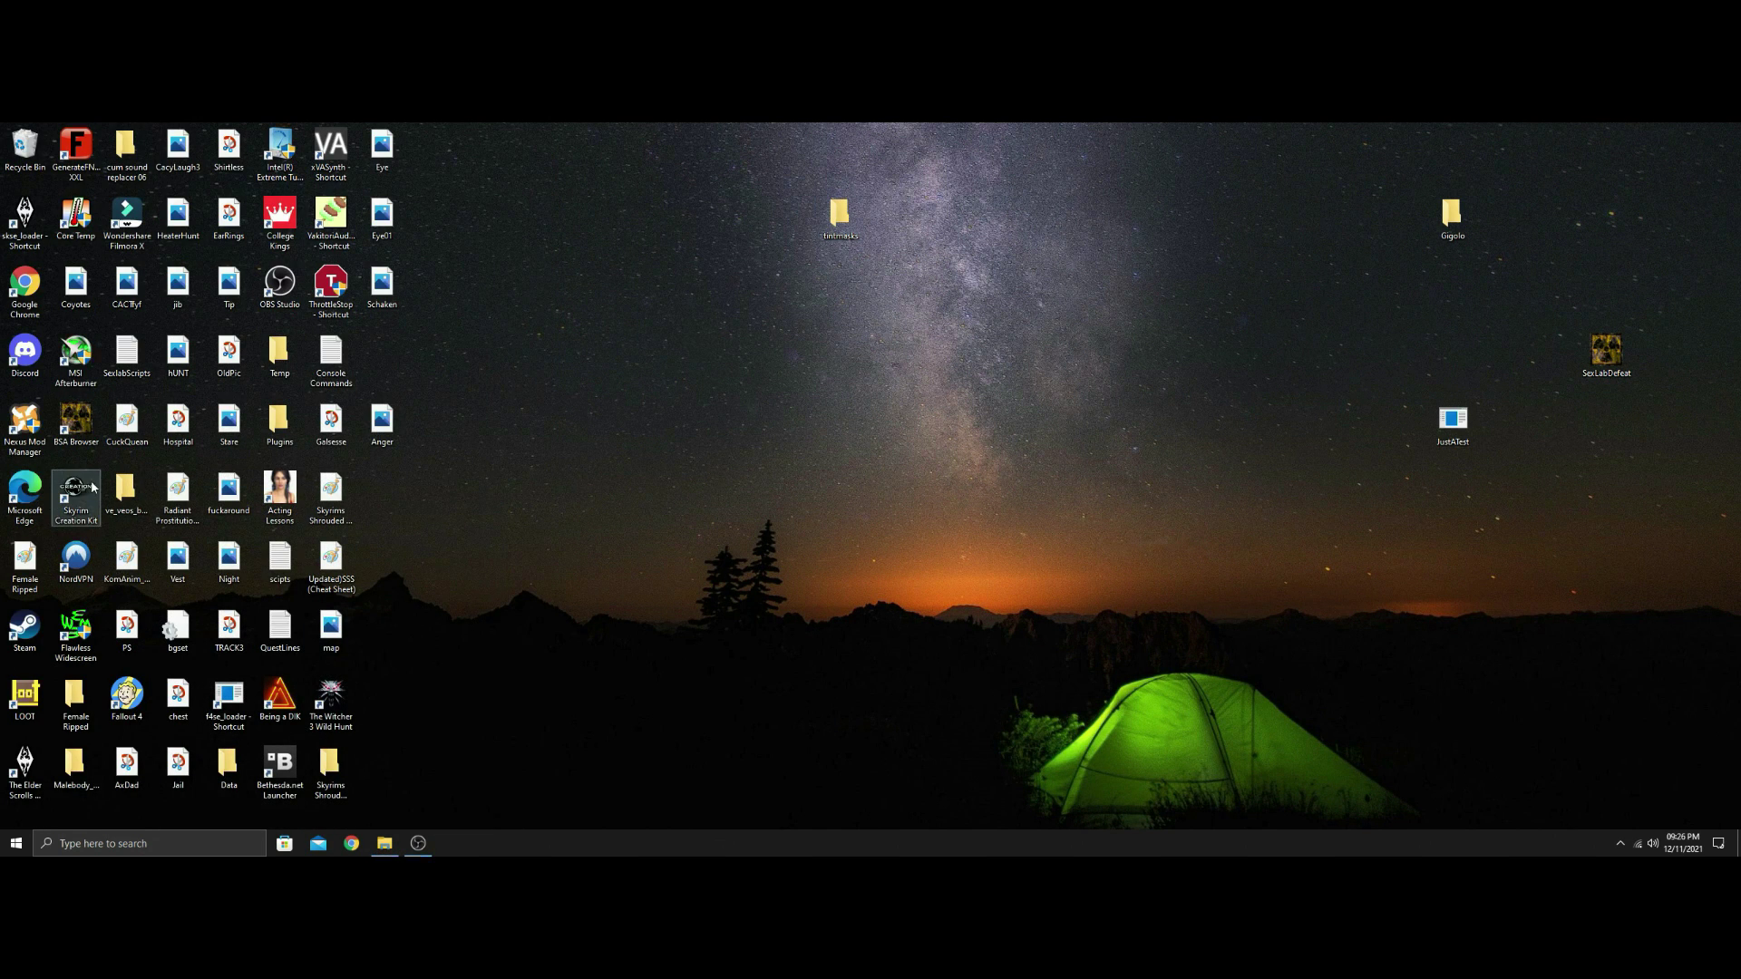
Launch the Skyrim Creation Kit and check its list of plugin and master files without changing the selection.
{"action": "double_click", "coordinate": [91, 489]}
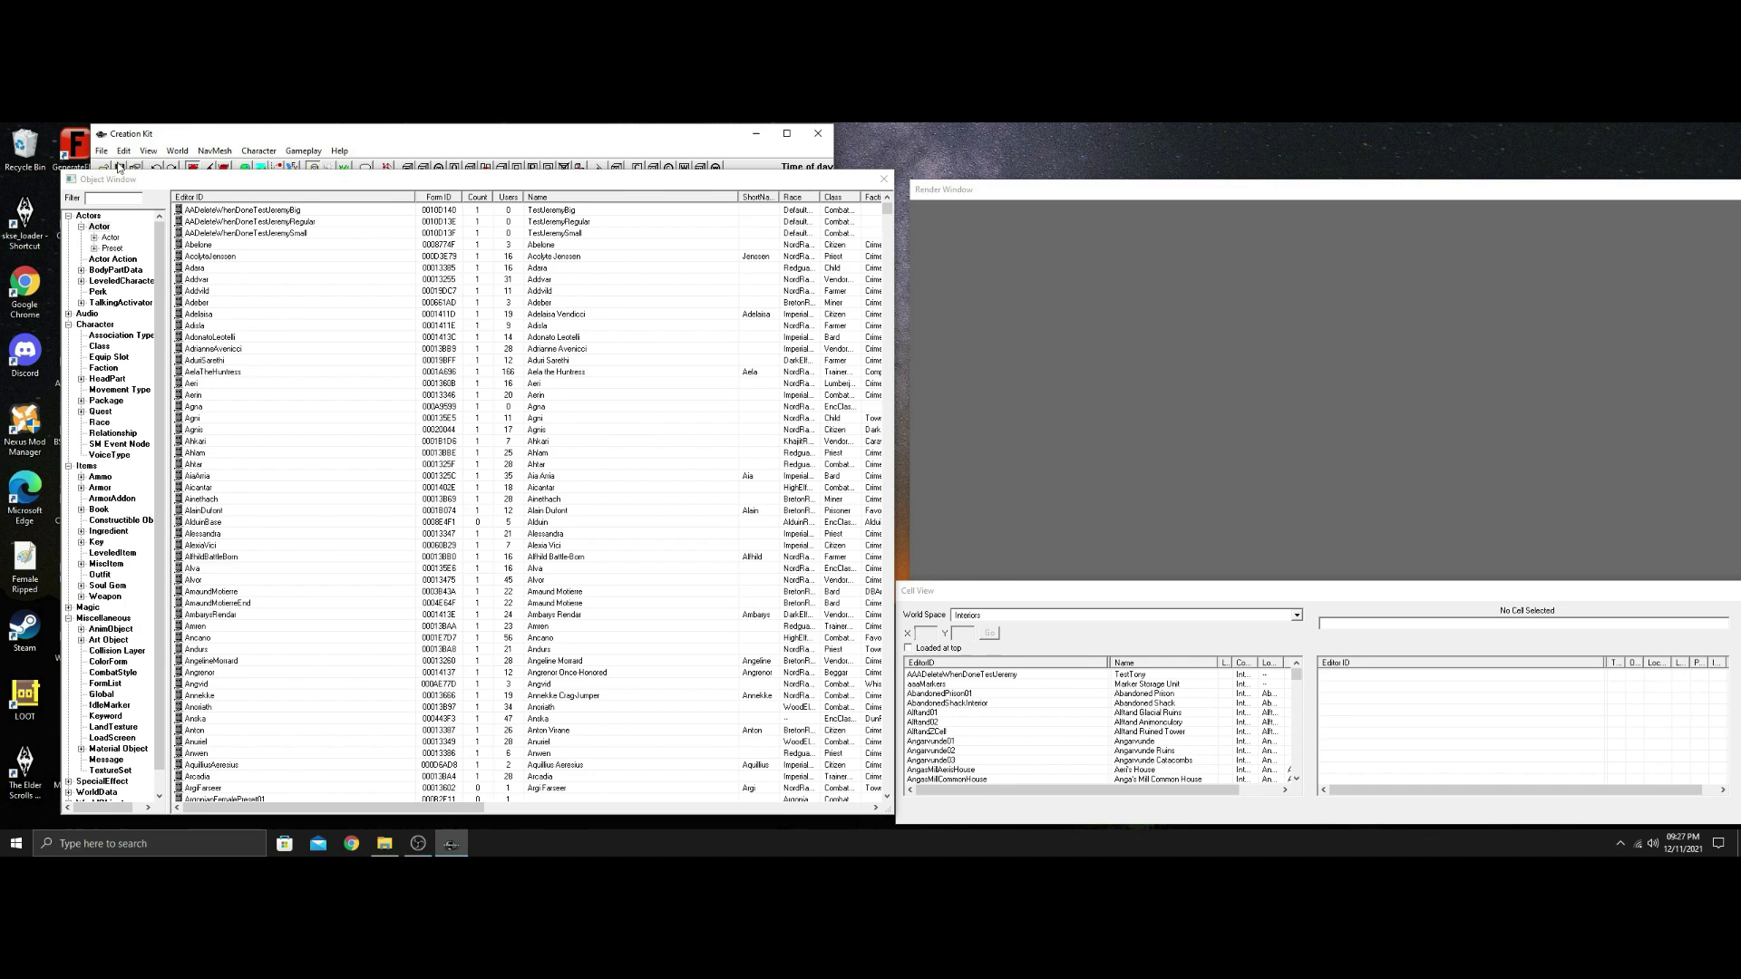
{"action": "left_click", "coordinate": [104, 168]}
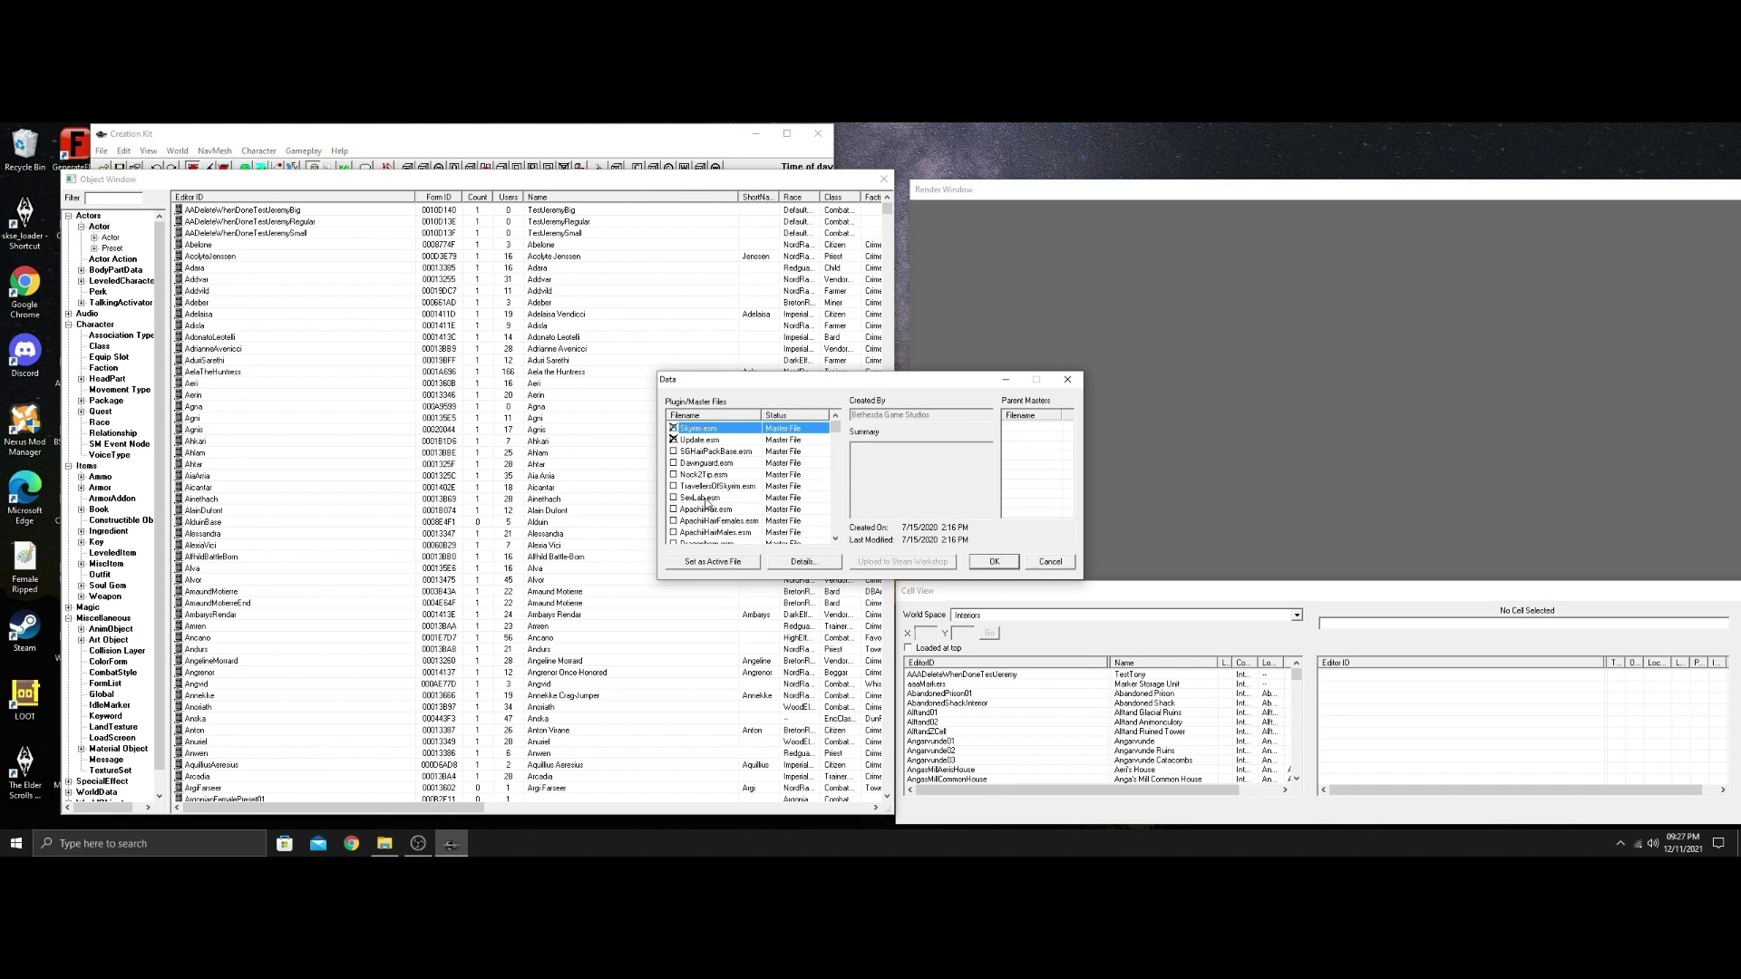
{"action": "left_click", "coordinate": [1050, 564]}
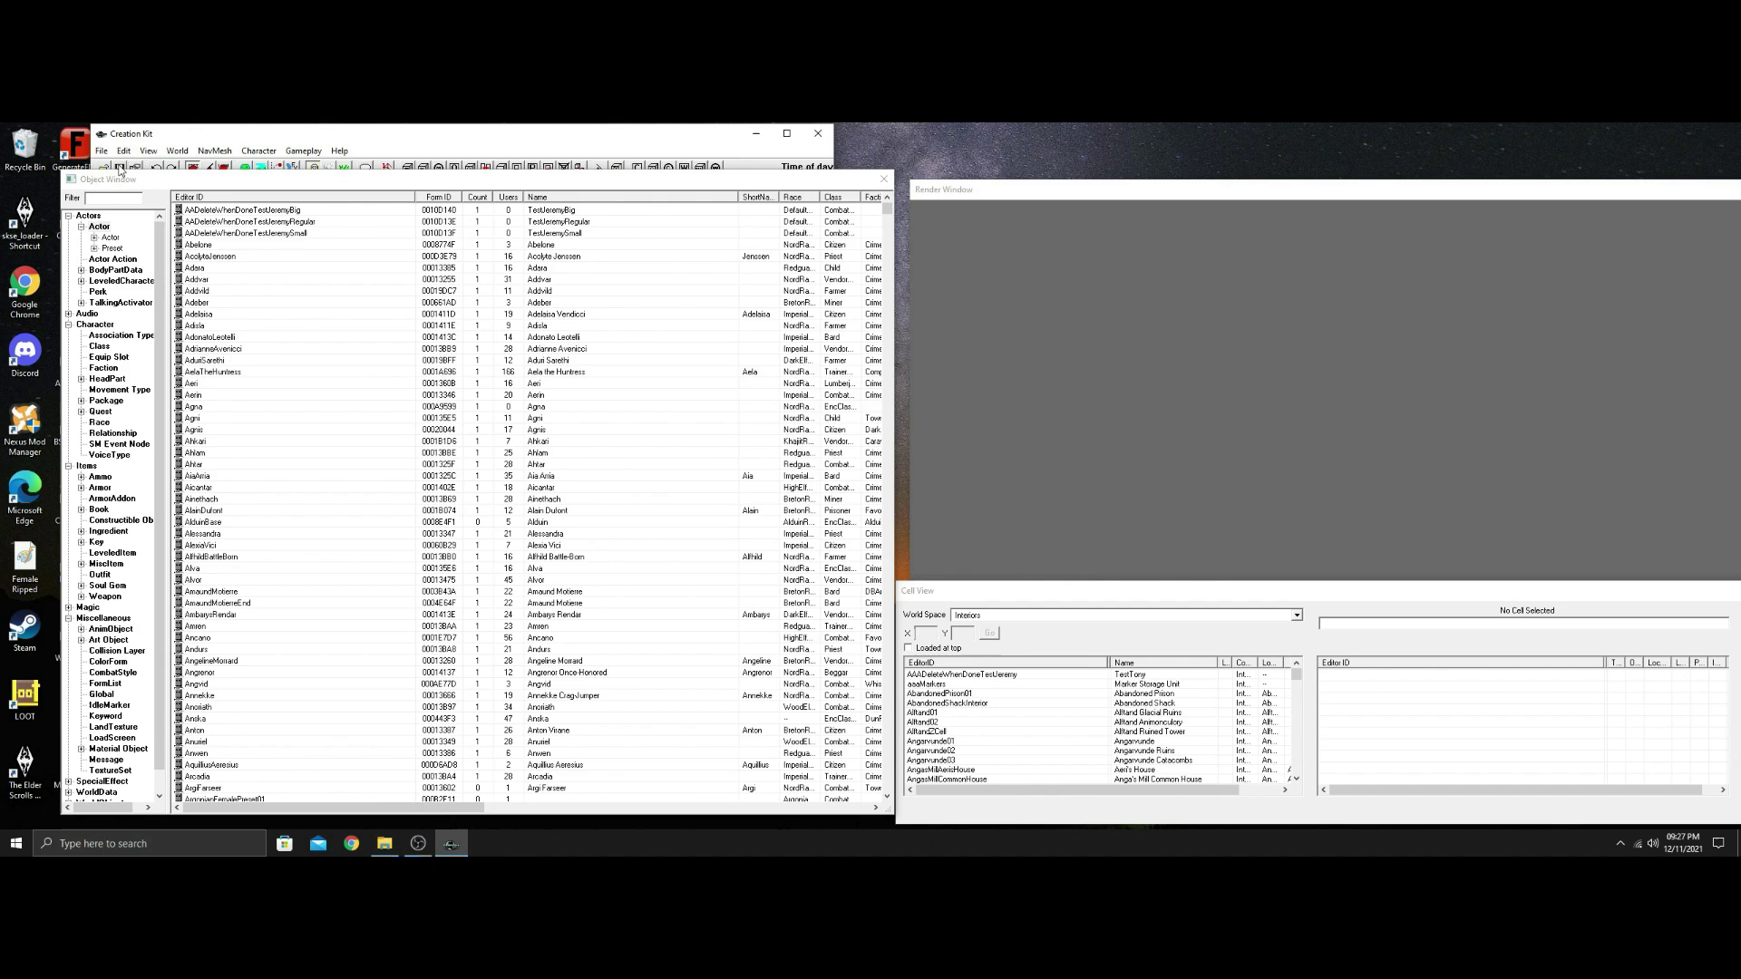
Save a new plugin file named 0CustomNPC in the Skyrim Data folder.
{"action": "left_click", "coordinate": [120, 168]}
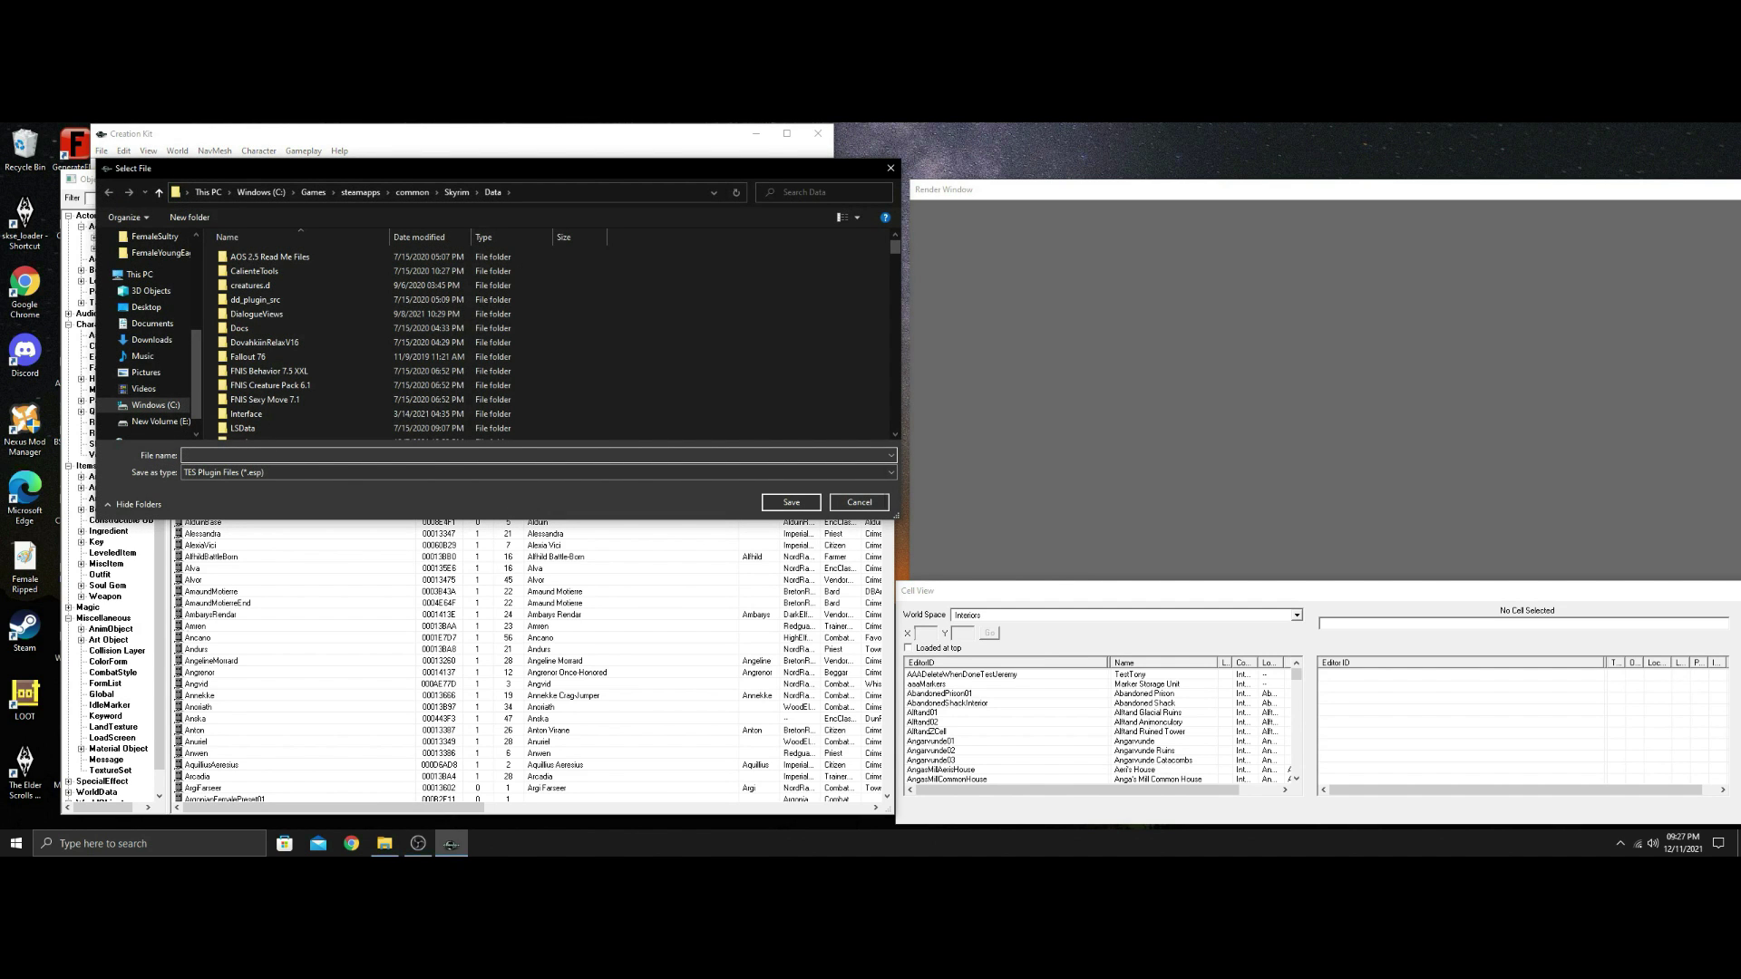
{"action": "type", "text": "cUSTOM"}
{"action": "key", "text": "BackSpace"}
{"action": "key", "text": "BackSpace"}
{"action": "key", "text": "BackSpace"}
{"action": "key", "text": "BackSpace"}
{"action": "key", "text": "BackSpace"}
{"action": "key", "text": "BackSpace"}
{"action": "key", "text": "BackSpace"}
{"action": "key", "text": "BackSpace"}
{"action": "type", "text": ")Custom"}
{"action": "key", "text": "BackSpace"}
{"action": "type", "text": "0"}
{"action": "left_click", "coordinate": [789, 504]}
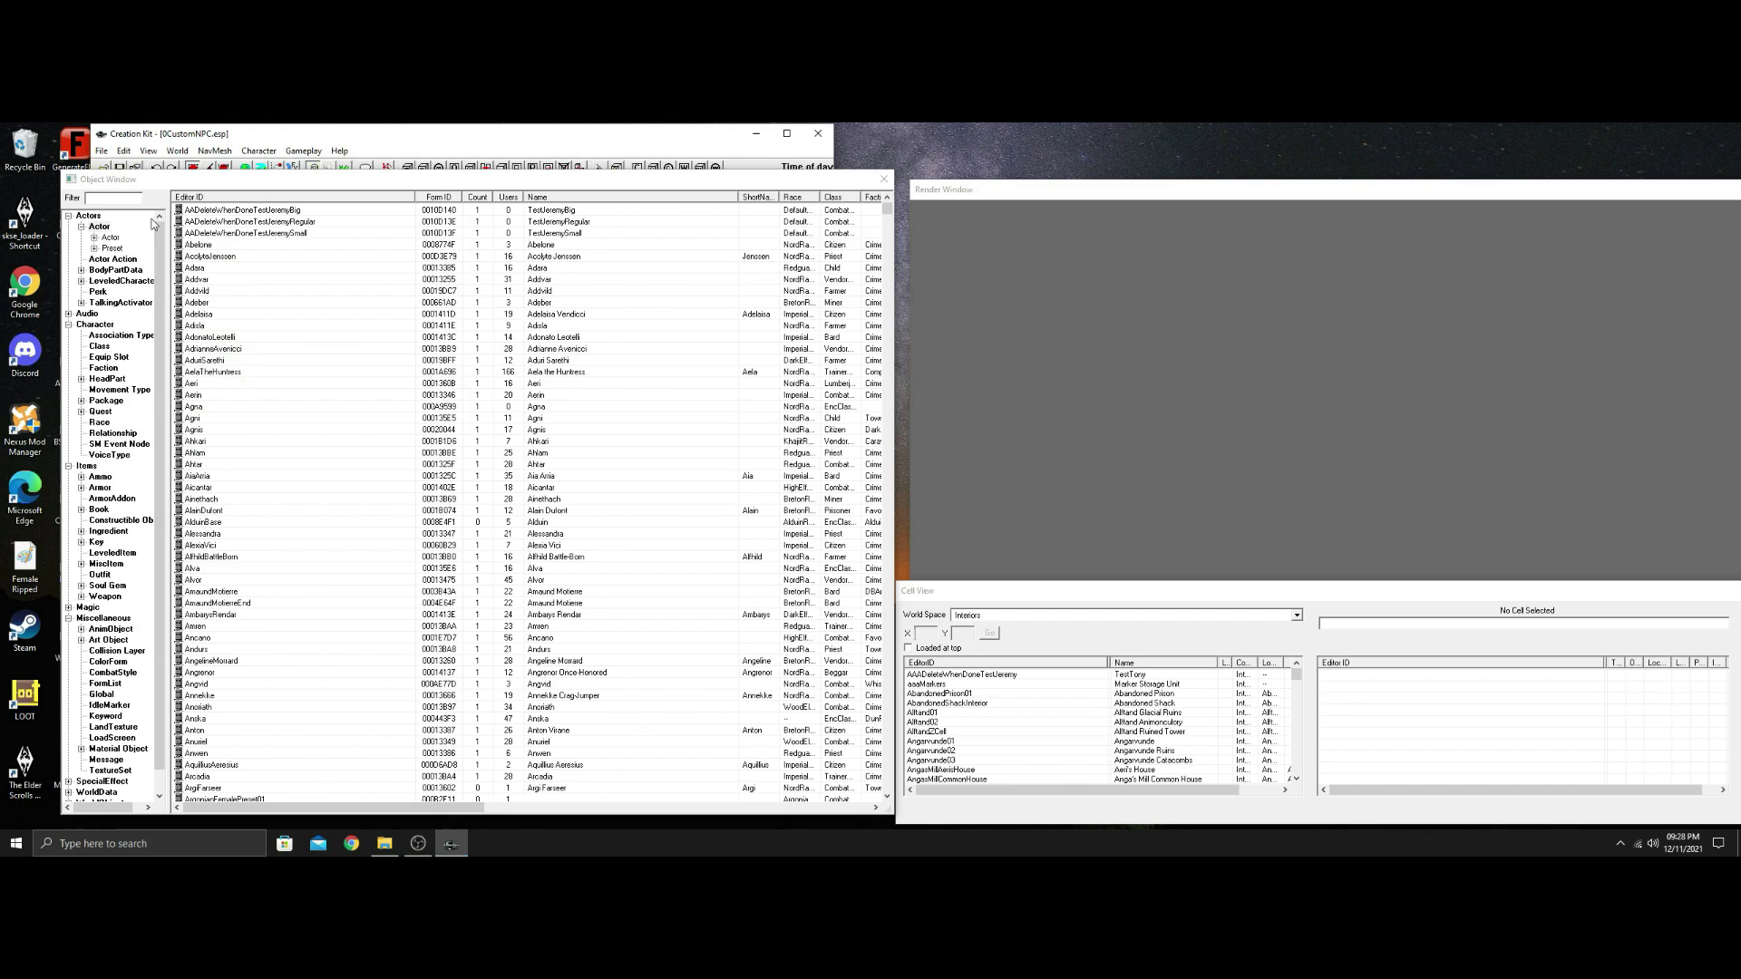
Create a new actor with the ID AAA_CustomNPC01, give it a display name, and flag it as Essential and Unique.
{"action": "right_click", "coordinate": [340, 292]}
{"action": "left_click", "coordinate": [342, 294]}
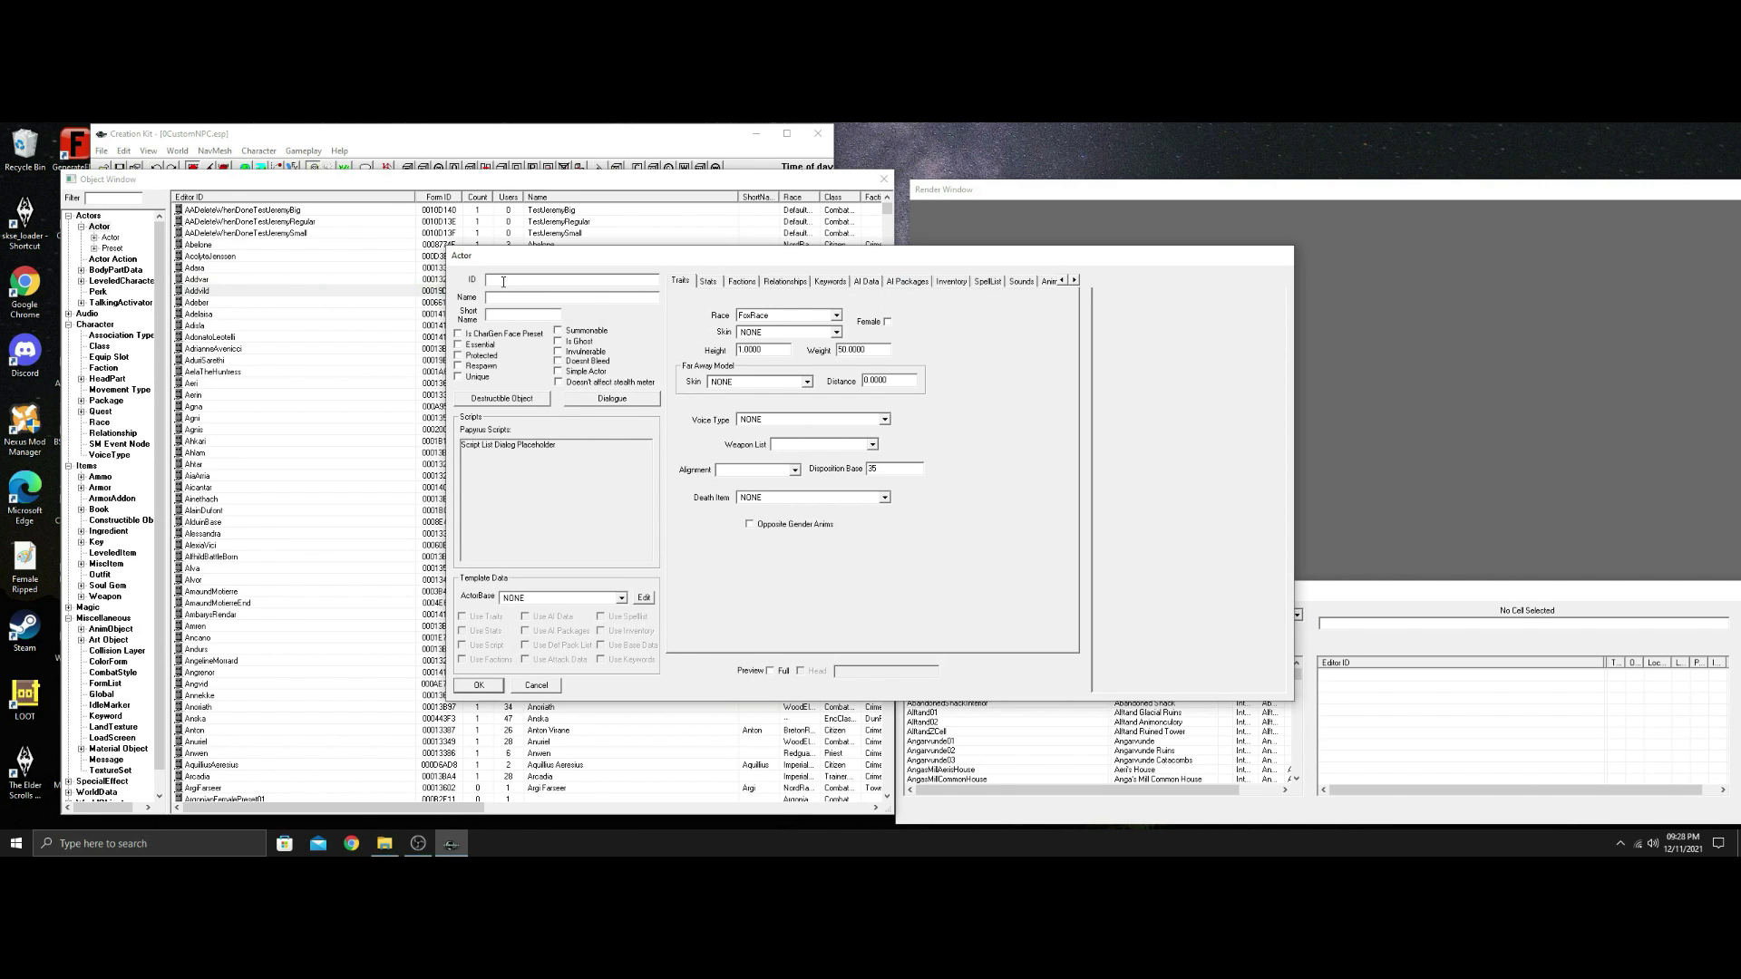
{"action": "type", "text": "AAA_Cus"}
{"action": "type", "text": "JK"}
{"action": "left_click", "coordinate": [458, 344]}
{"action": "left_click", "coordinate": [478, 686]}
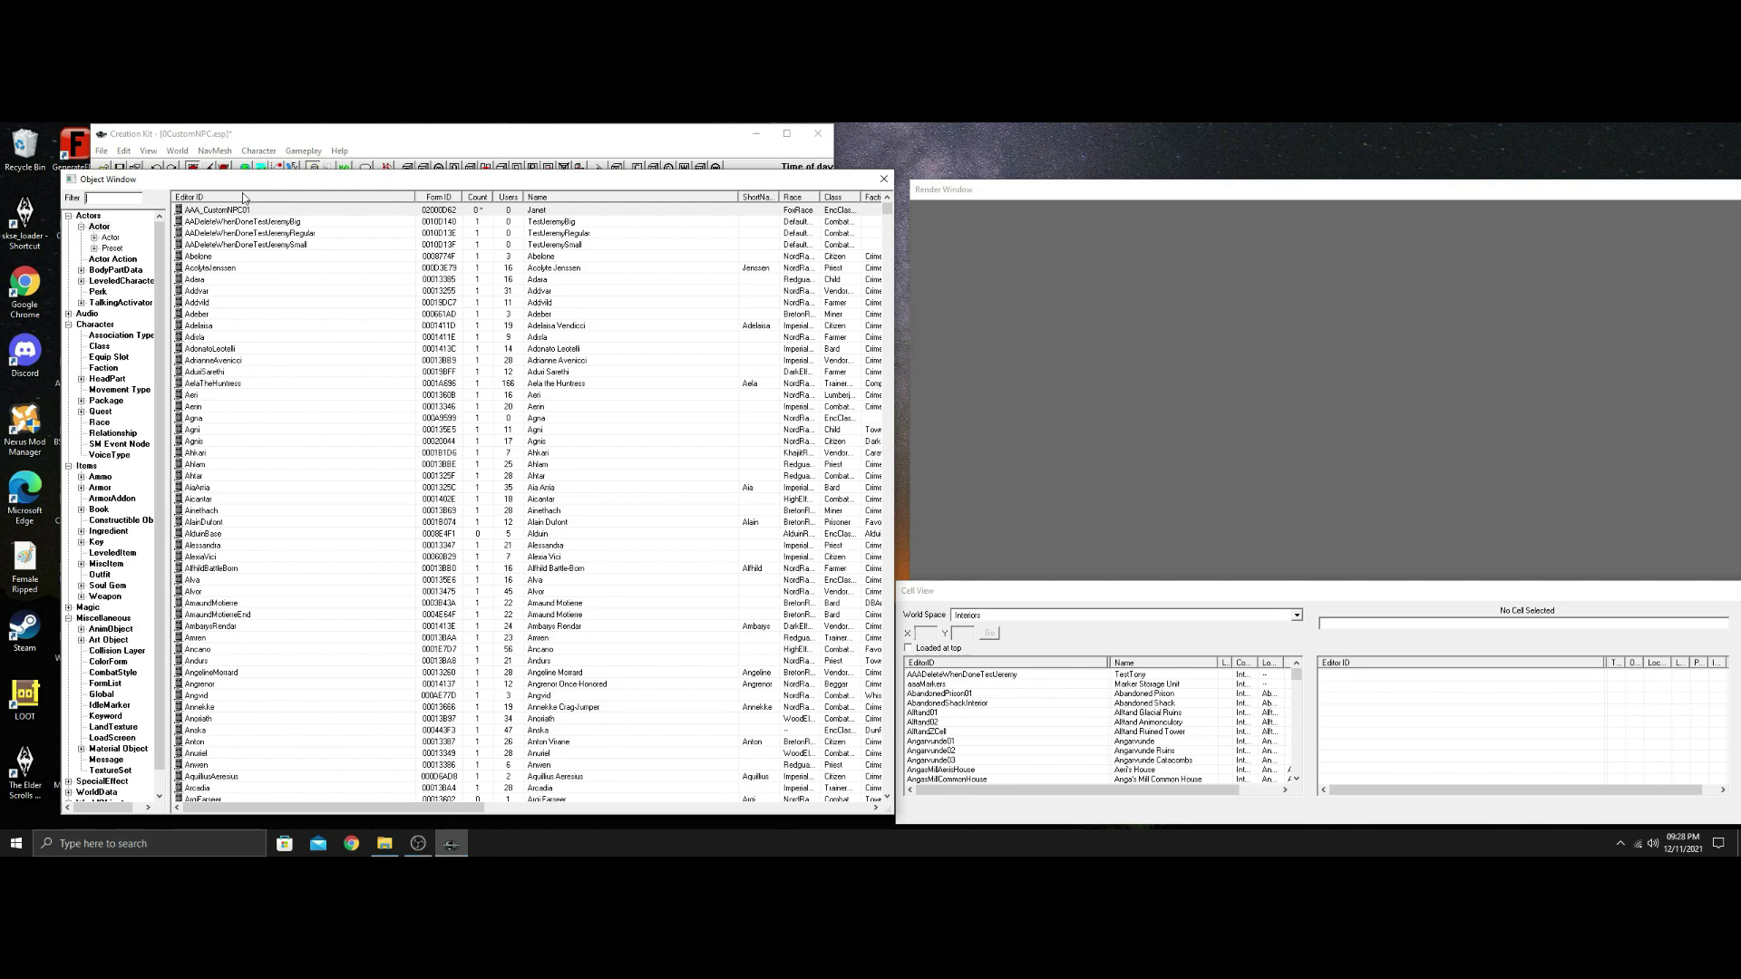
Copy the ElisifTheFair template's traits into AAA_CustomNPC01, leave Use Traits off, and set the weight to 30.
{"action": "double_click", "coordinate": [243, 210]}
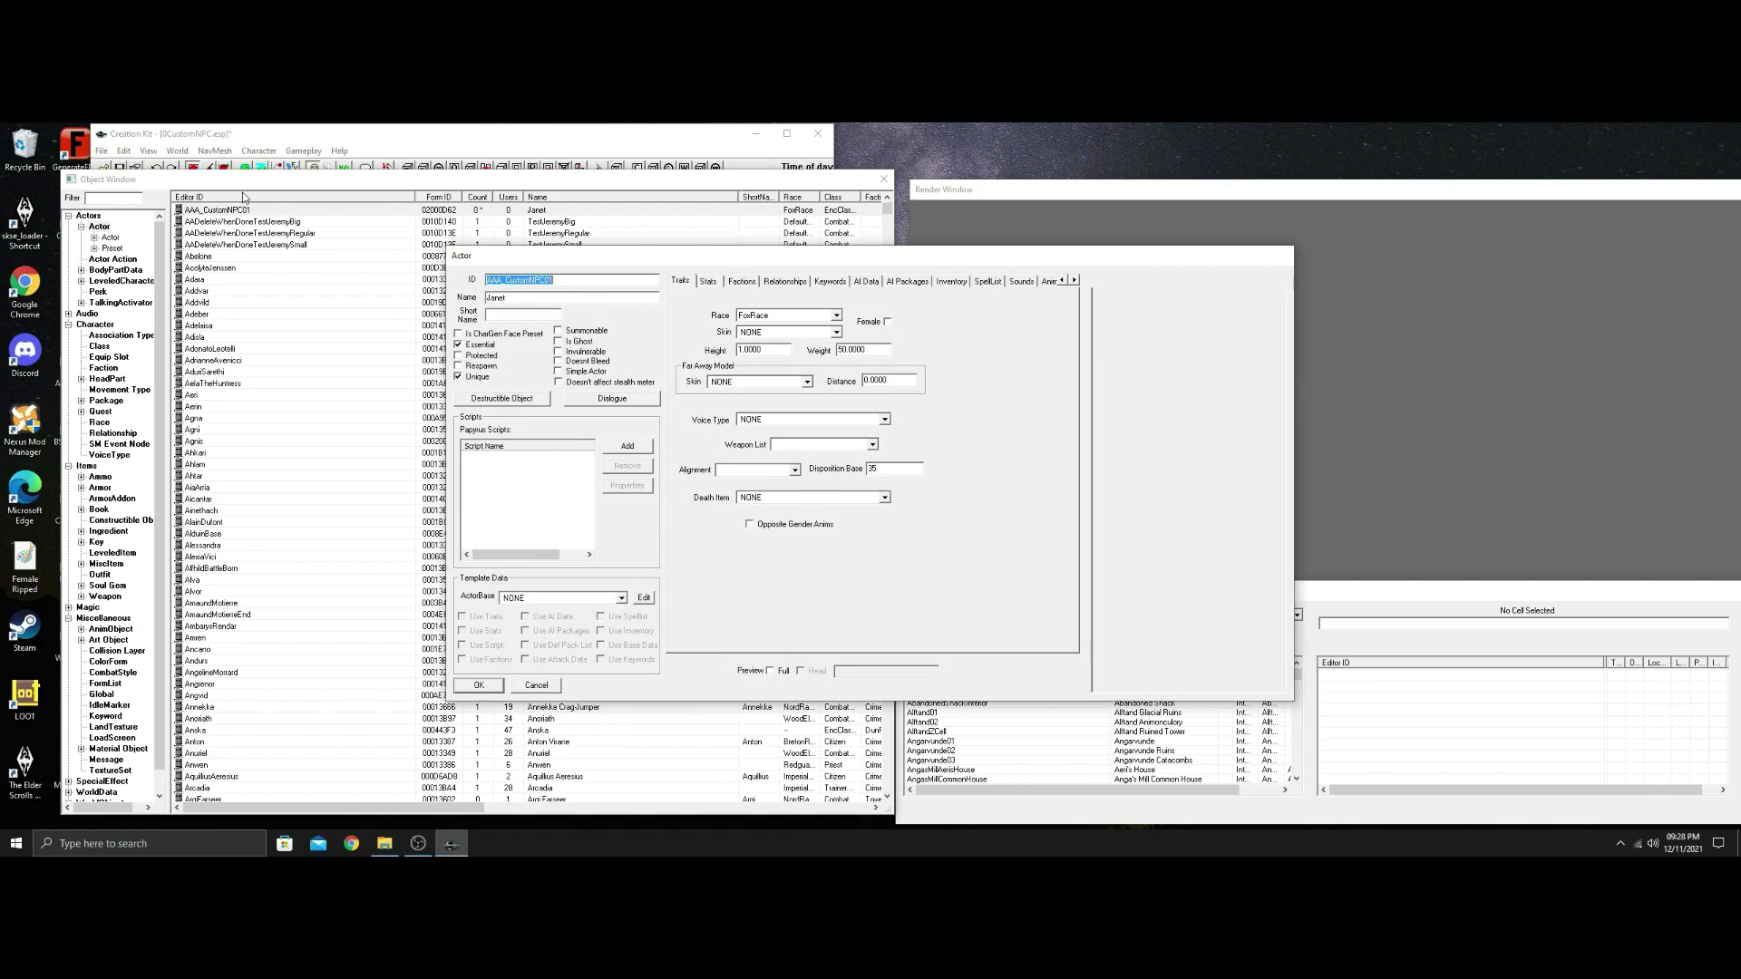
{"action": "left_click", "coordinate": [621, 598]}
{"action": "type", "text": "els"}
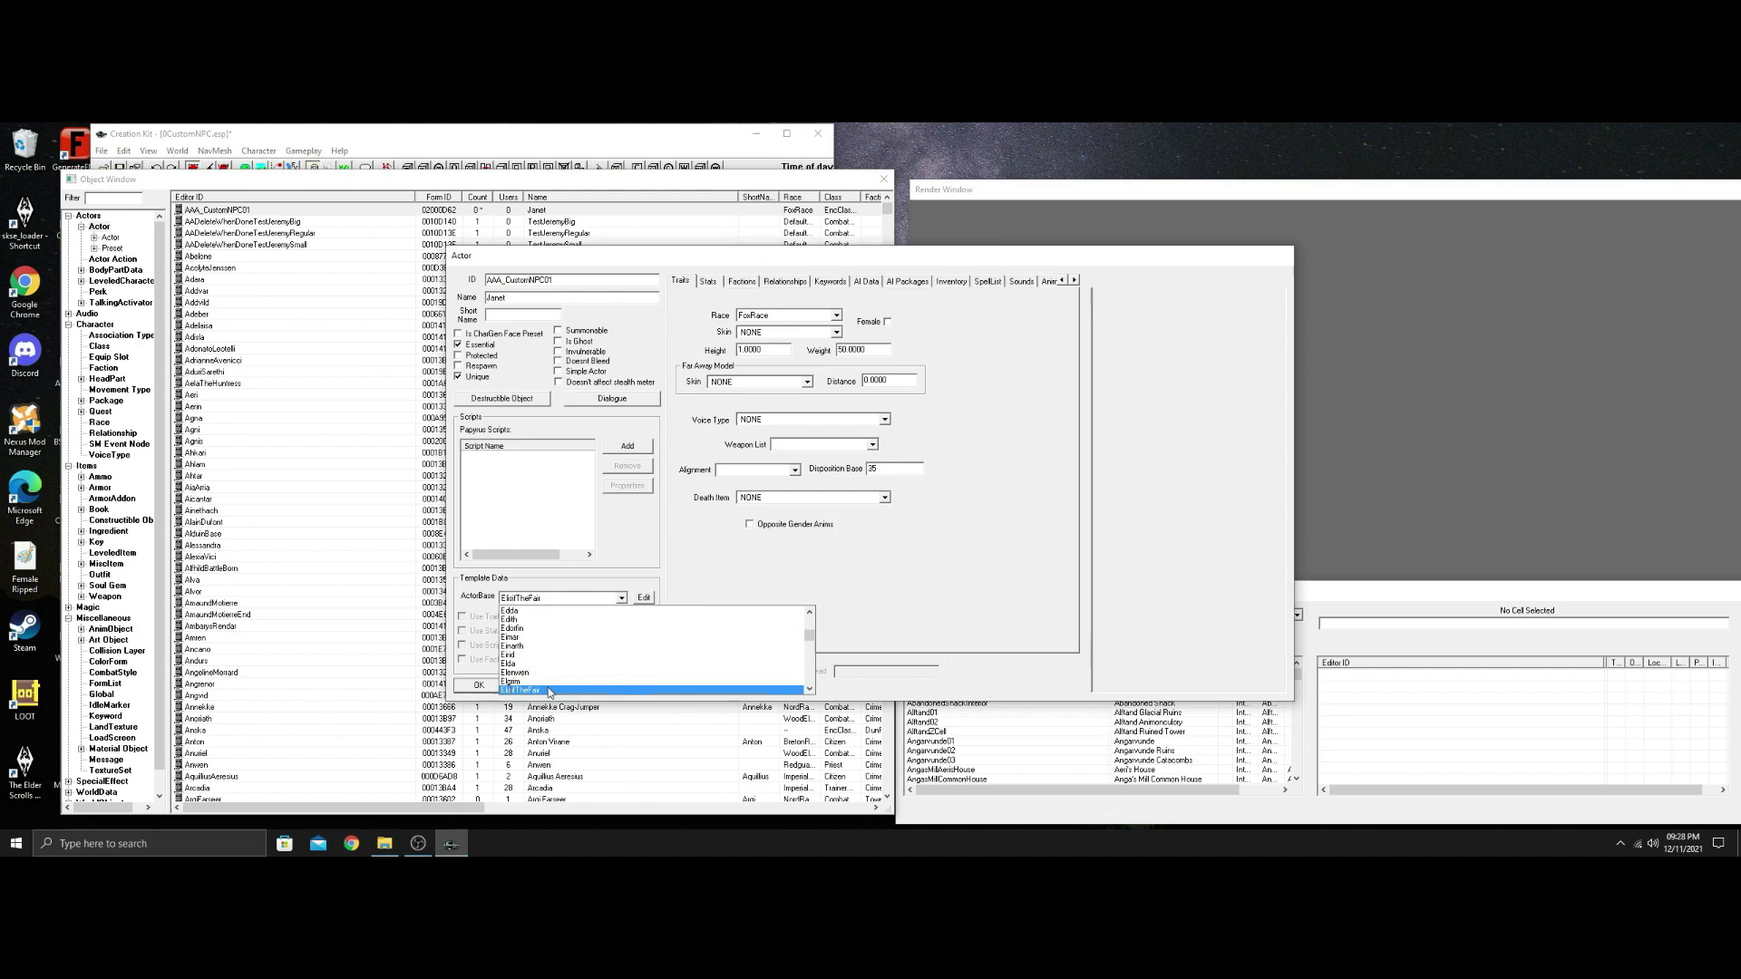
{"action": "left_click", "coordinate": [550, 644]}
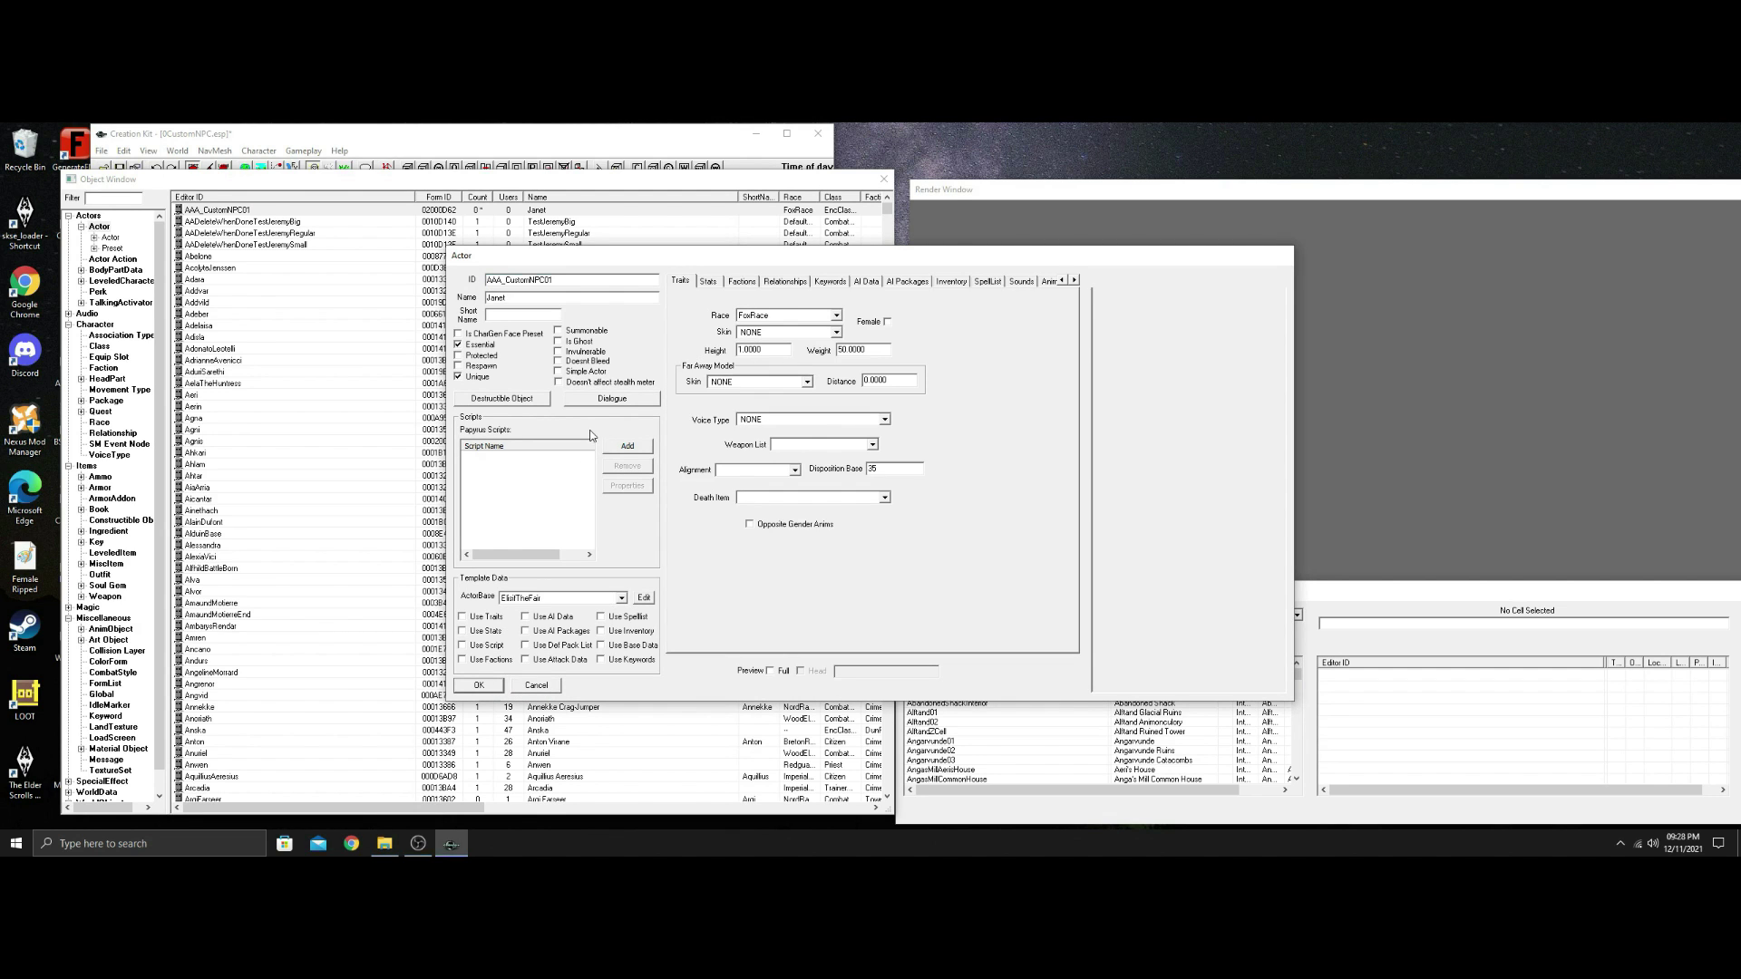
{"action": "left_click", "coordinate": [462, 618]}
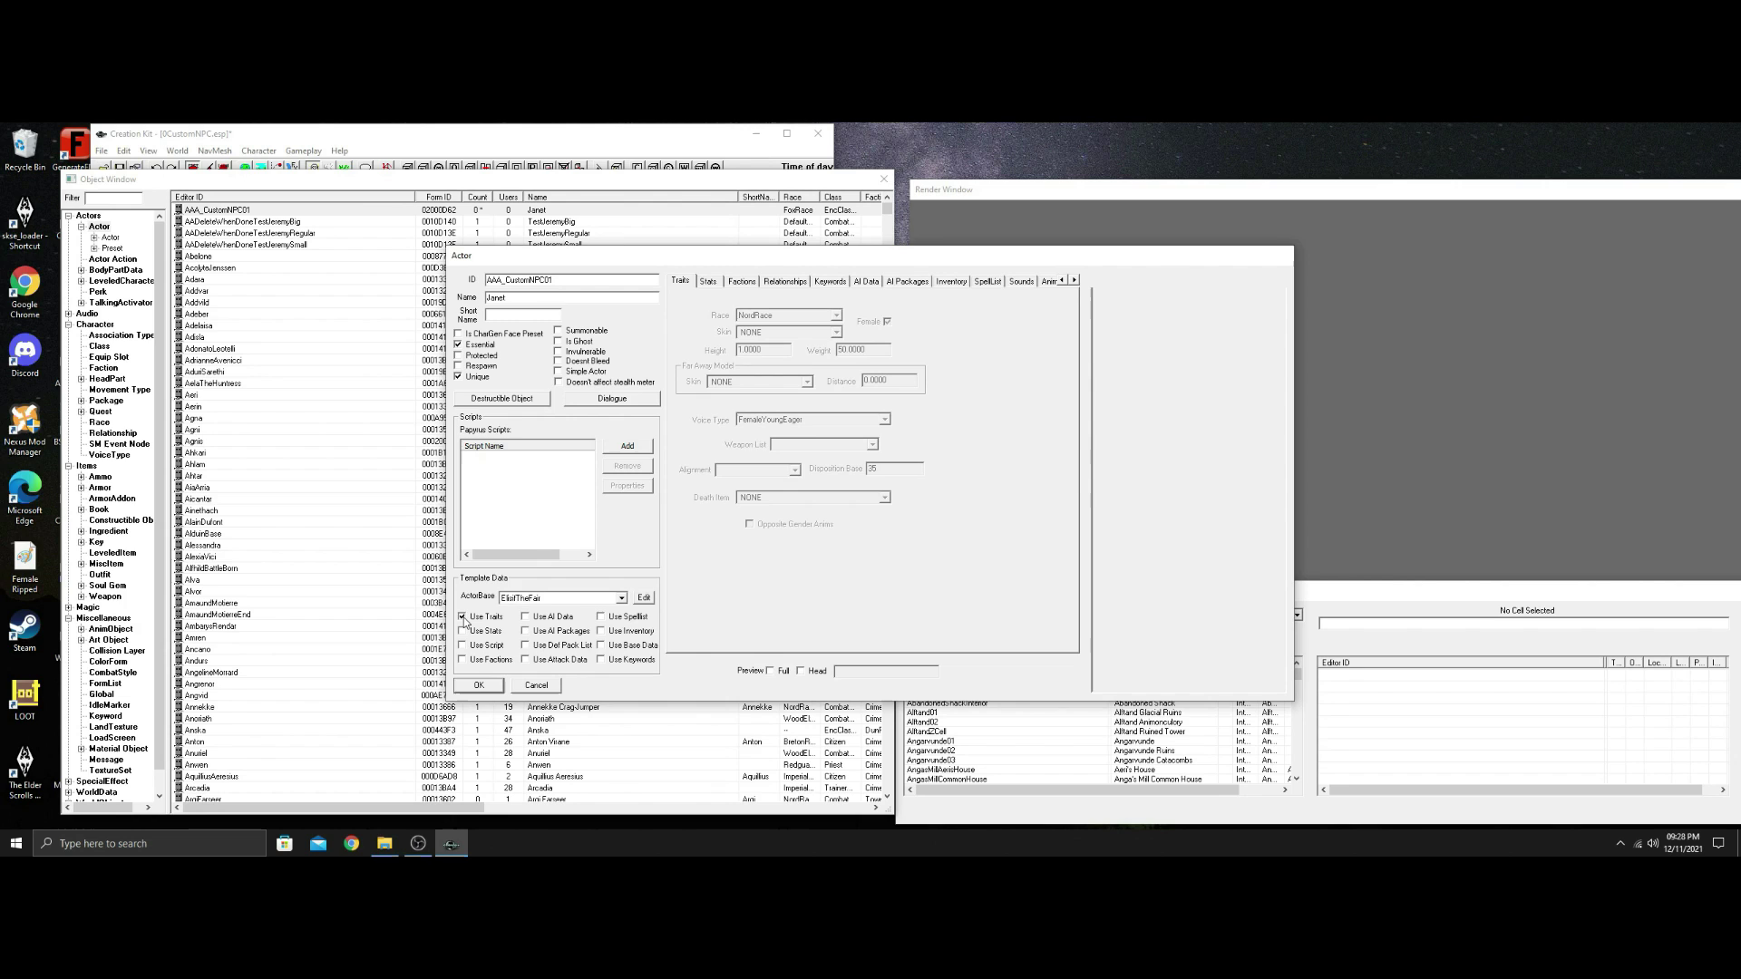
{"action": "left_click", "coordinate": [463, 618]}
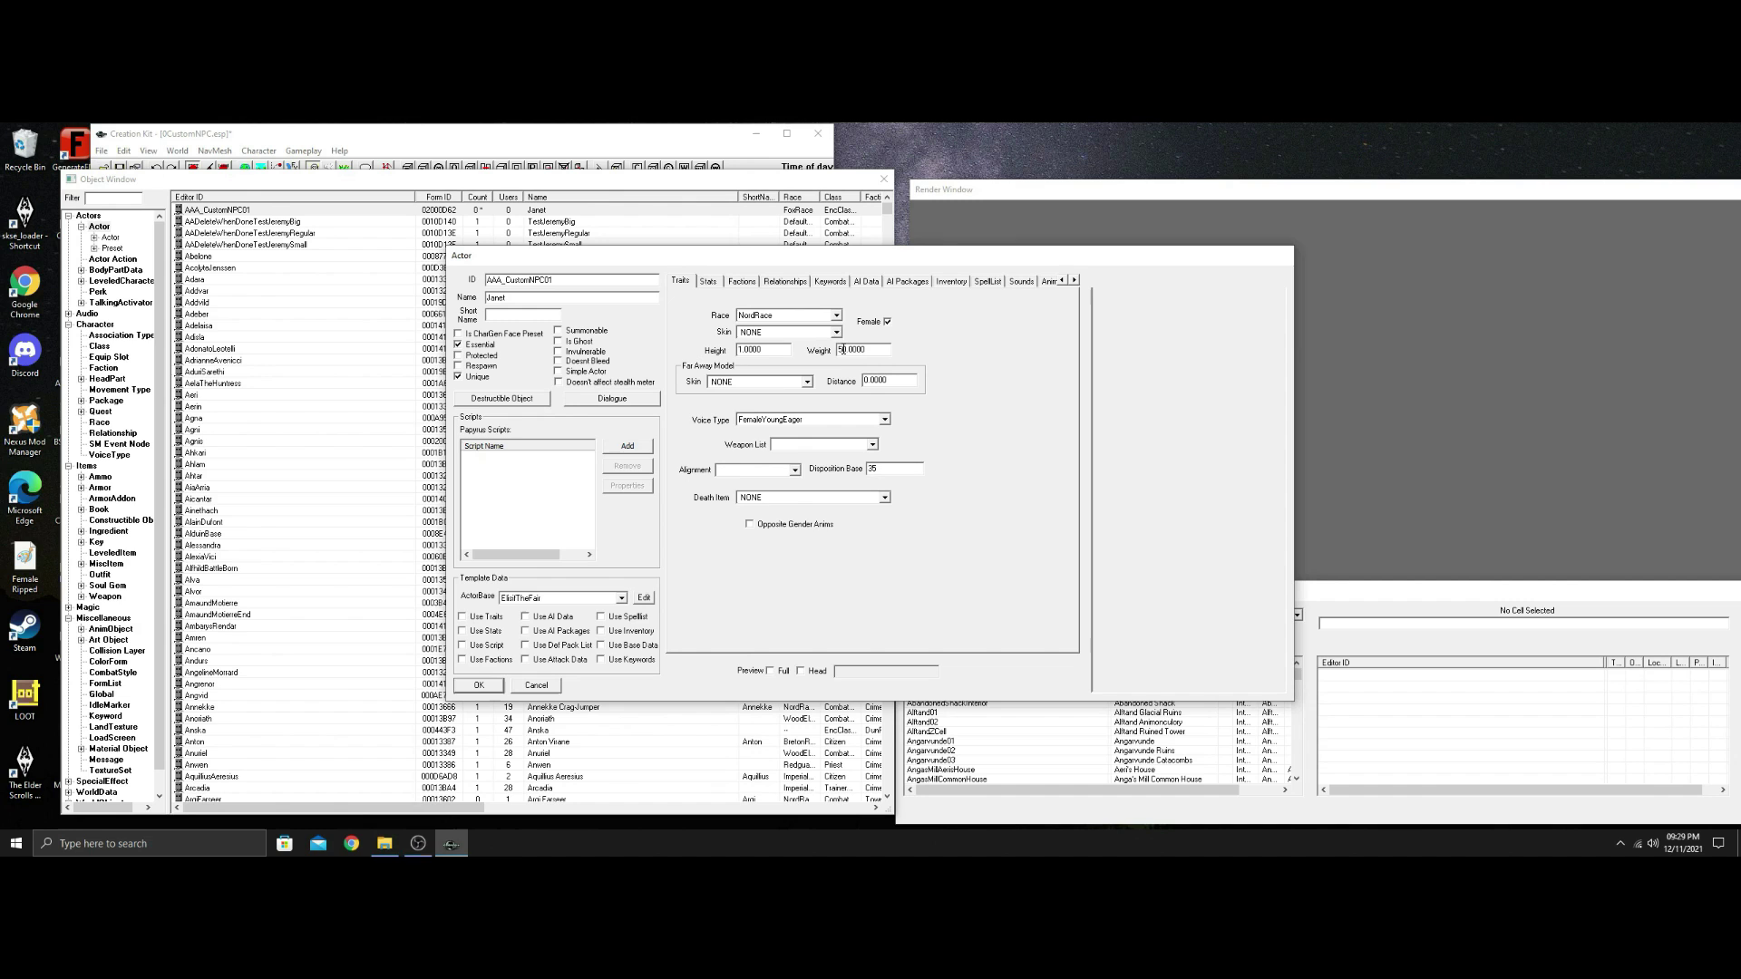
{"action": "left_click_drag", "start_coordinate": [838, 350], "coordinate": [844, 350]}
{"action": "type", "text": "3"}
Set the actor's class to CombatAssassin in its stats.
{"action": "left_click", "coordinate": [708, 281]}
{"action": "left_click", "coordinate": [915, 540]}
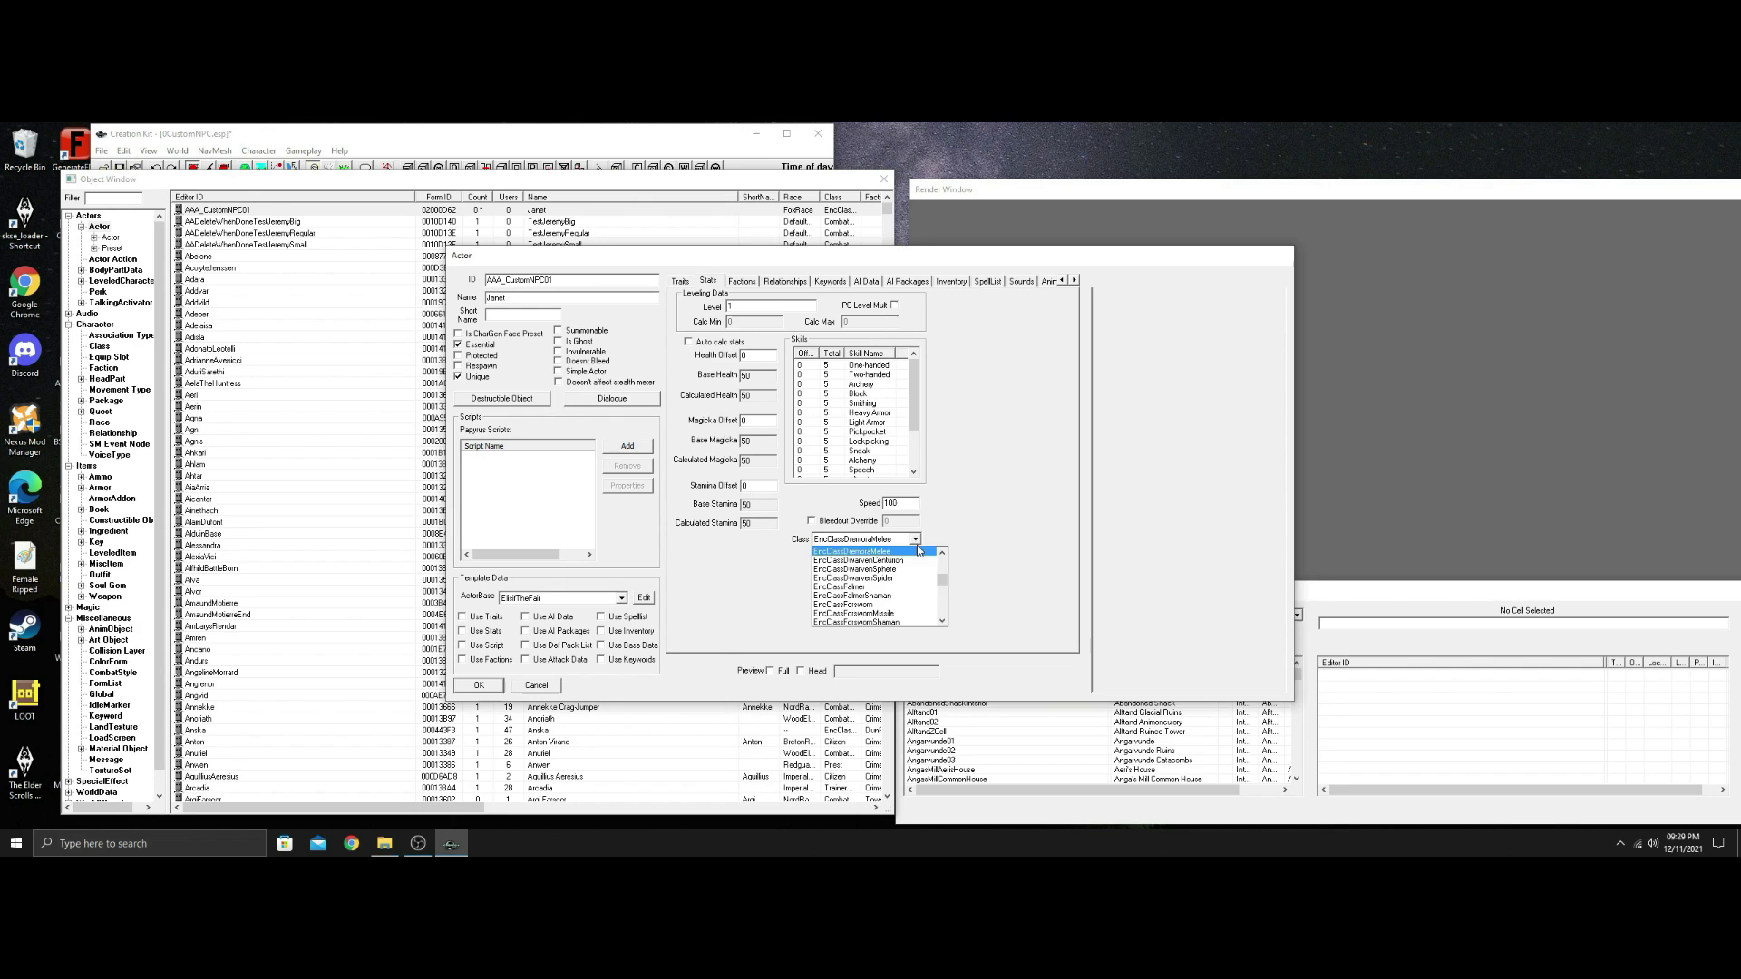
{"action": "scroll", "coordinate": [871, 589], "scroll_direction": "down", "scroll_amount": 10}
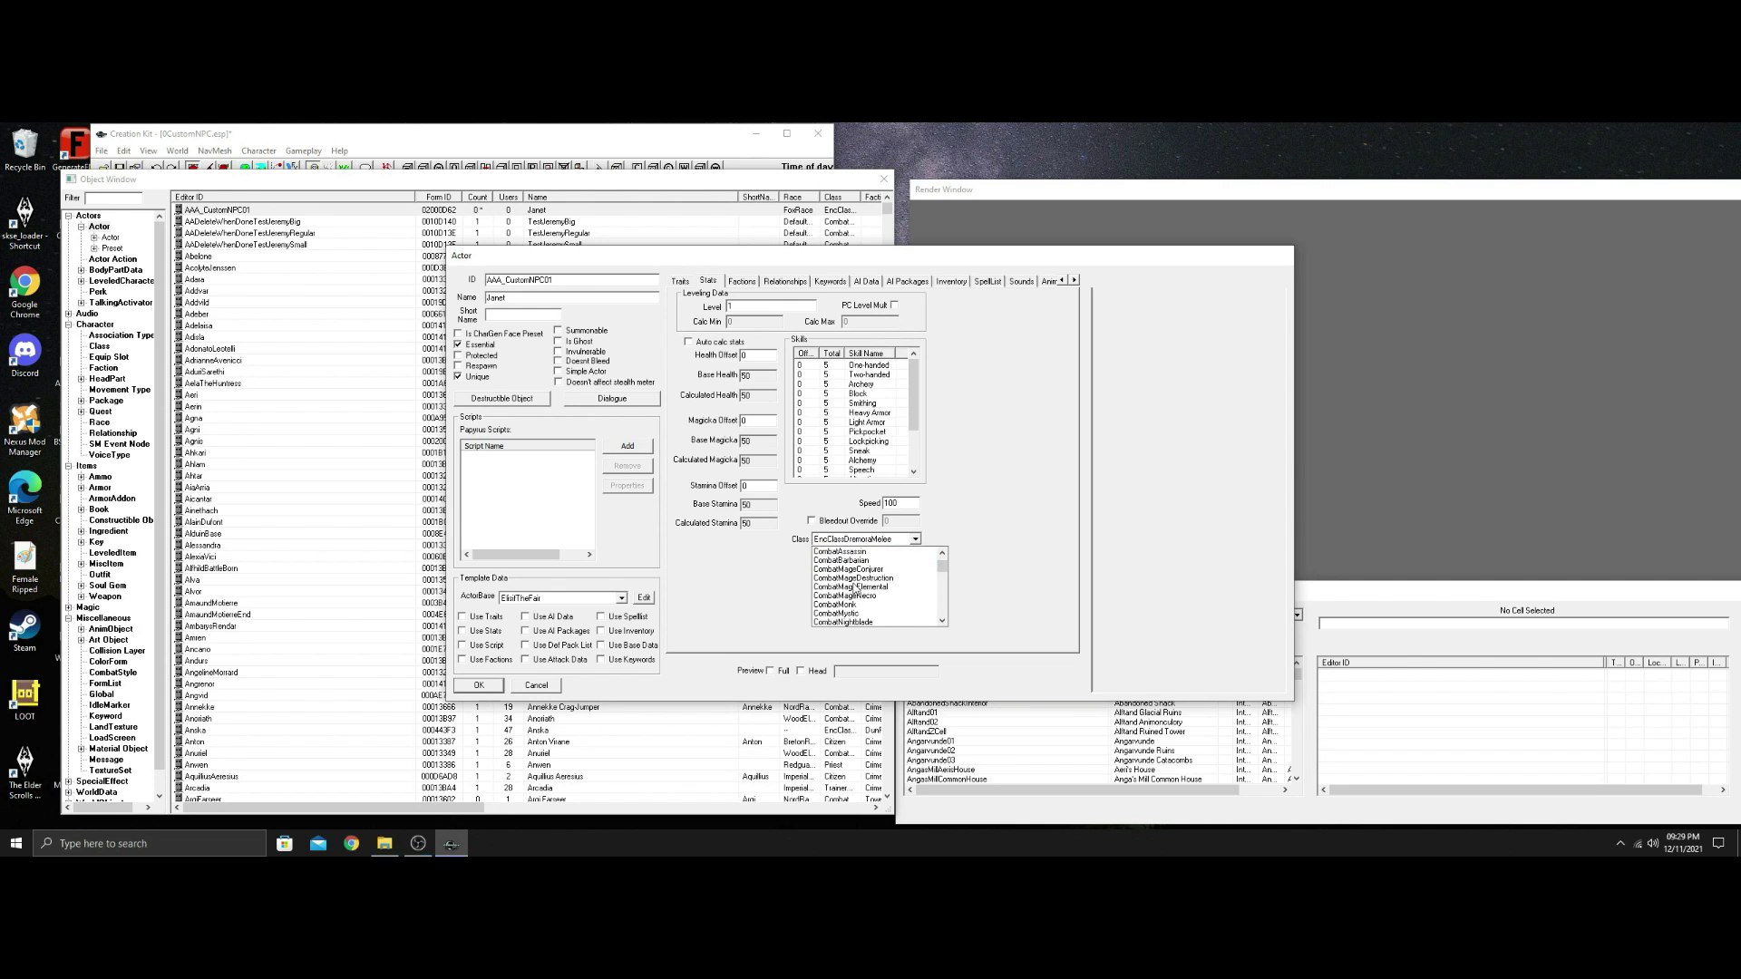
{"action": "left_click", "coordinate": [869, 550]}
{"action": "left_click", "coordinate": [915, 540]}
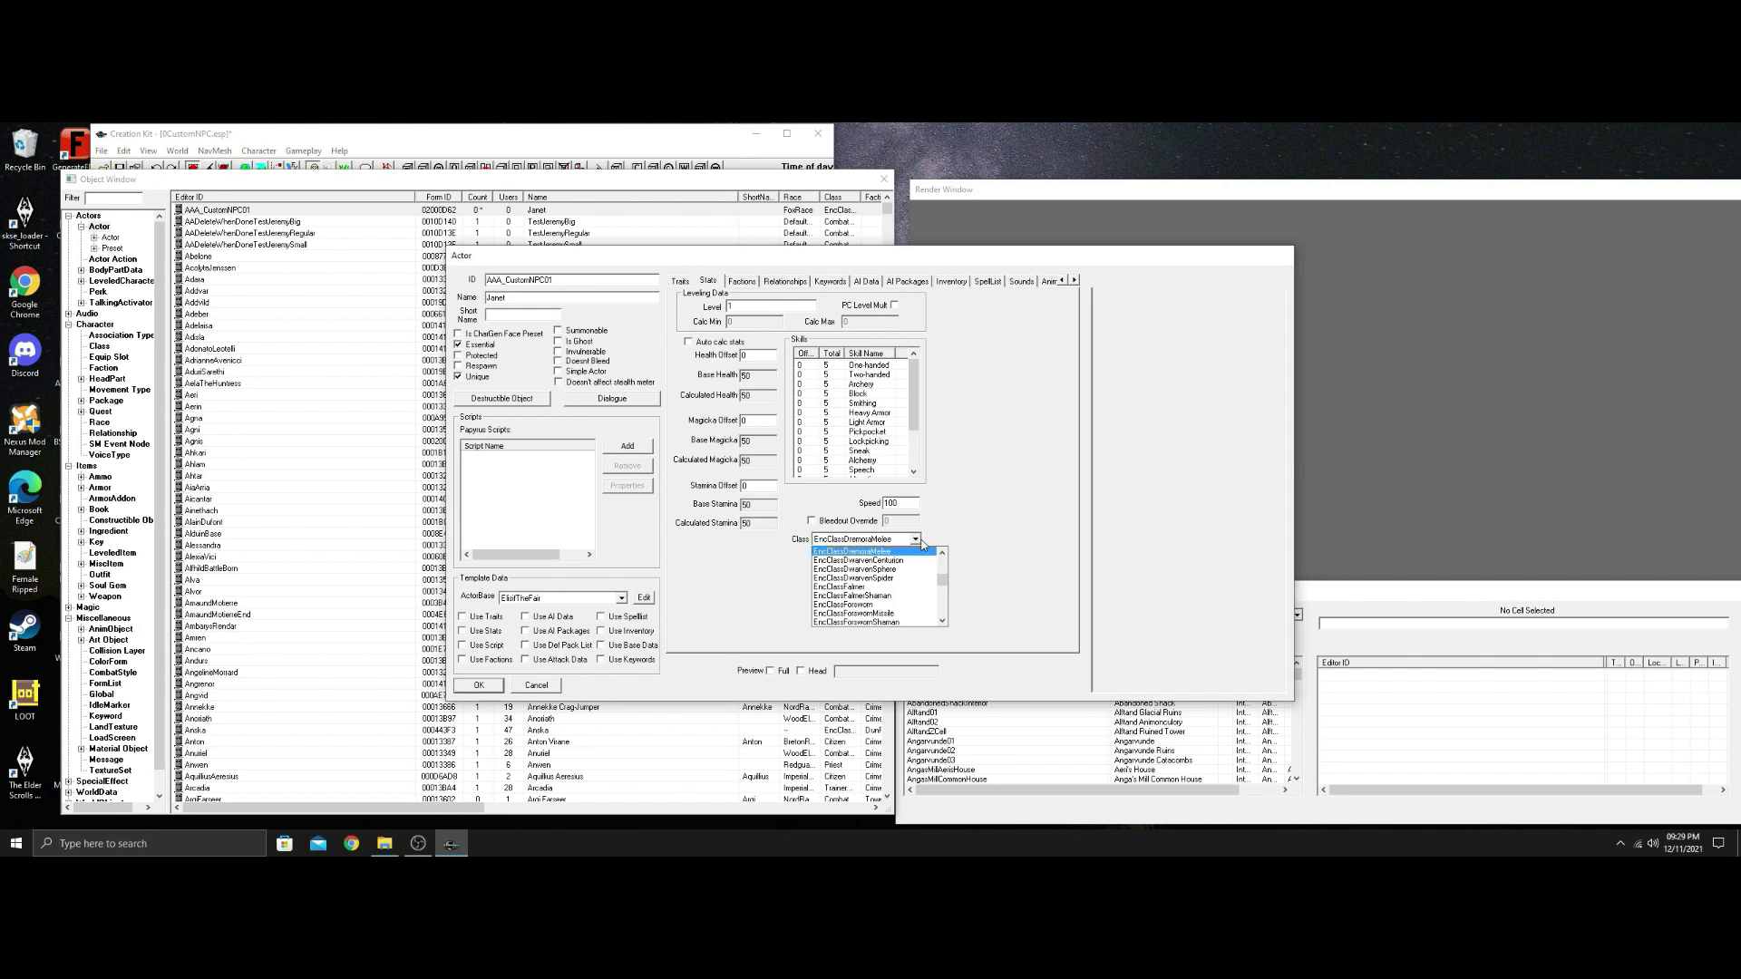
{"action": "scroll", "coordinate": [898, 589], "scroll_direction": "up", "scroll_amount": 5}
{"action": "scroll", "coordinate": [901, 594], "scroll_direction": "up", "scroll_amount": 10}
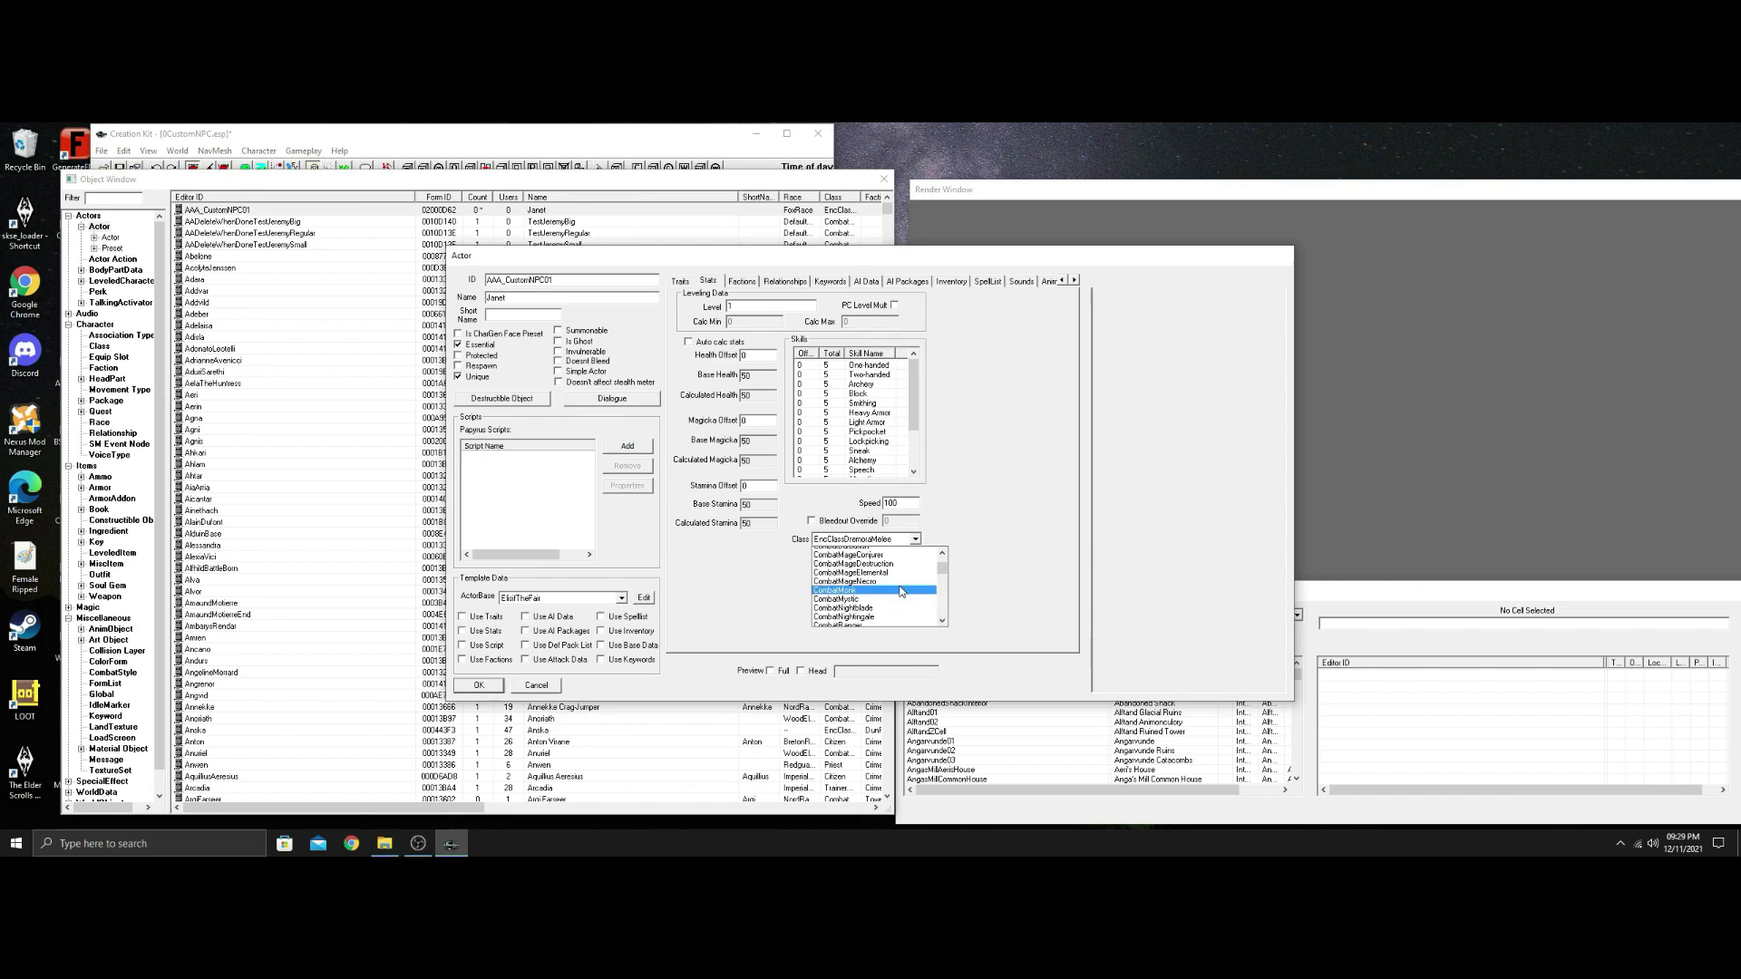
{"action": "left_click", "coordinate": [863, 605]}
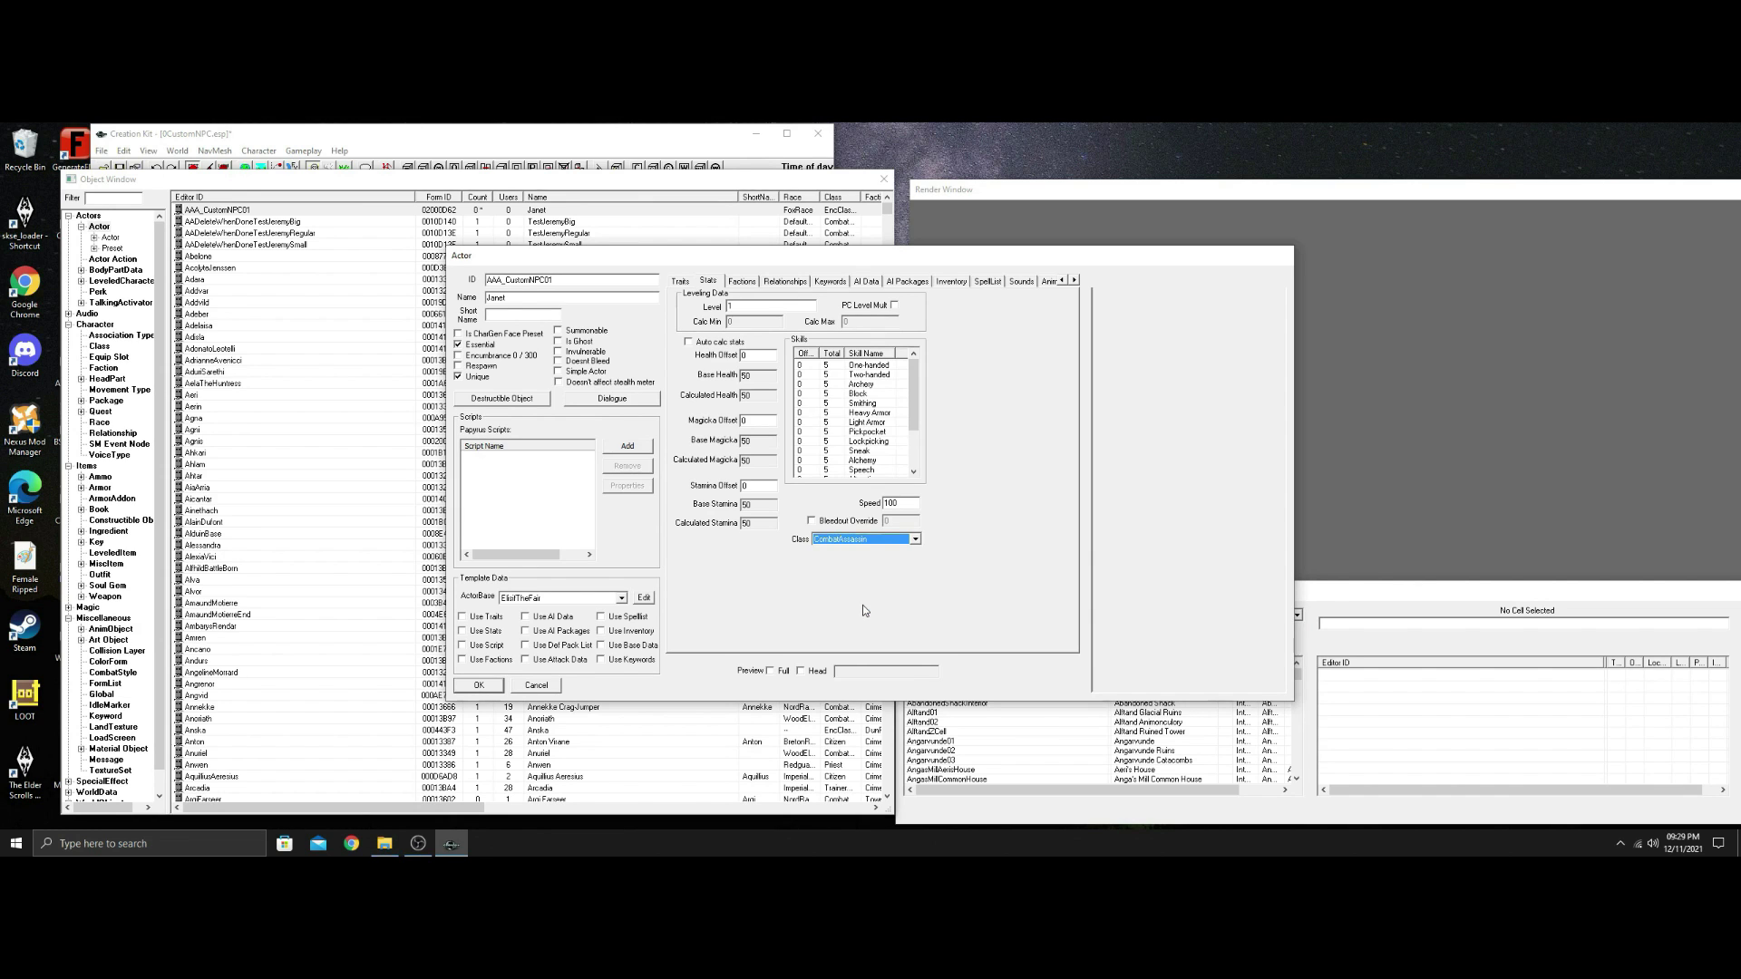
Enable PC Level Mult with a level multiplier of 1.5, a Calc Min of 2 and a Calc Max of 100.
{"action": "left_click", "coordinate": [739, 309]}
{"action": "left_click", "coordinate": [894, 306]}
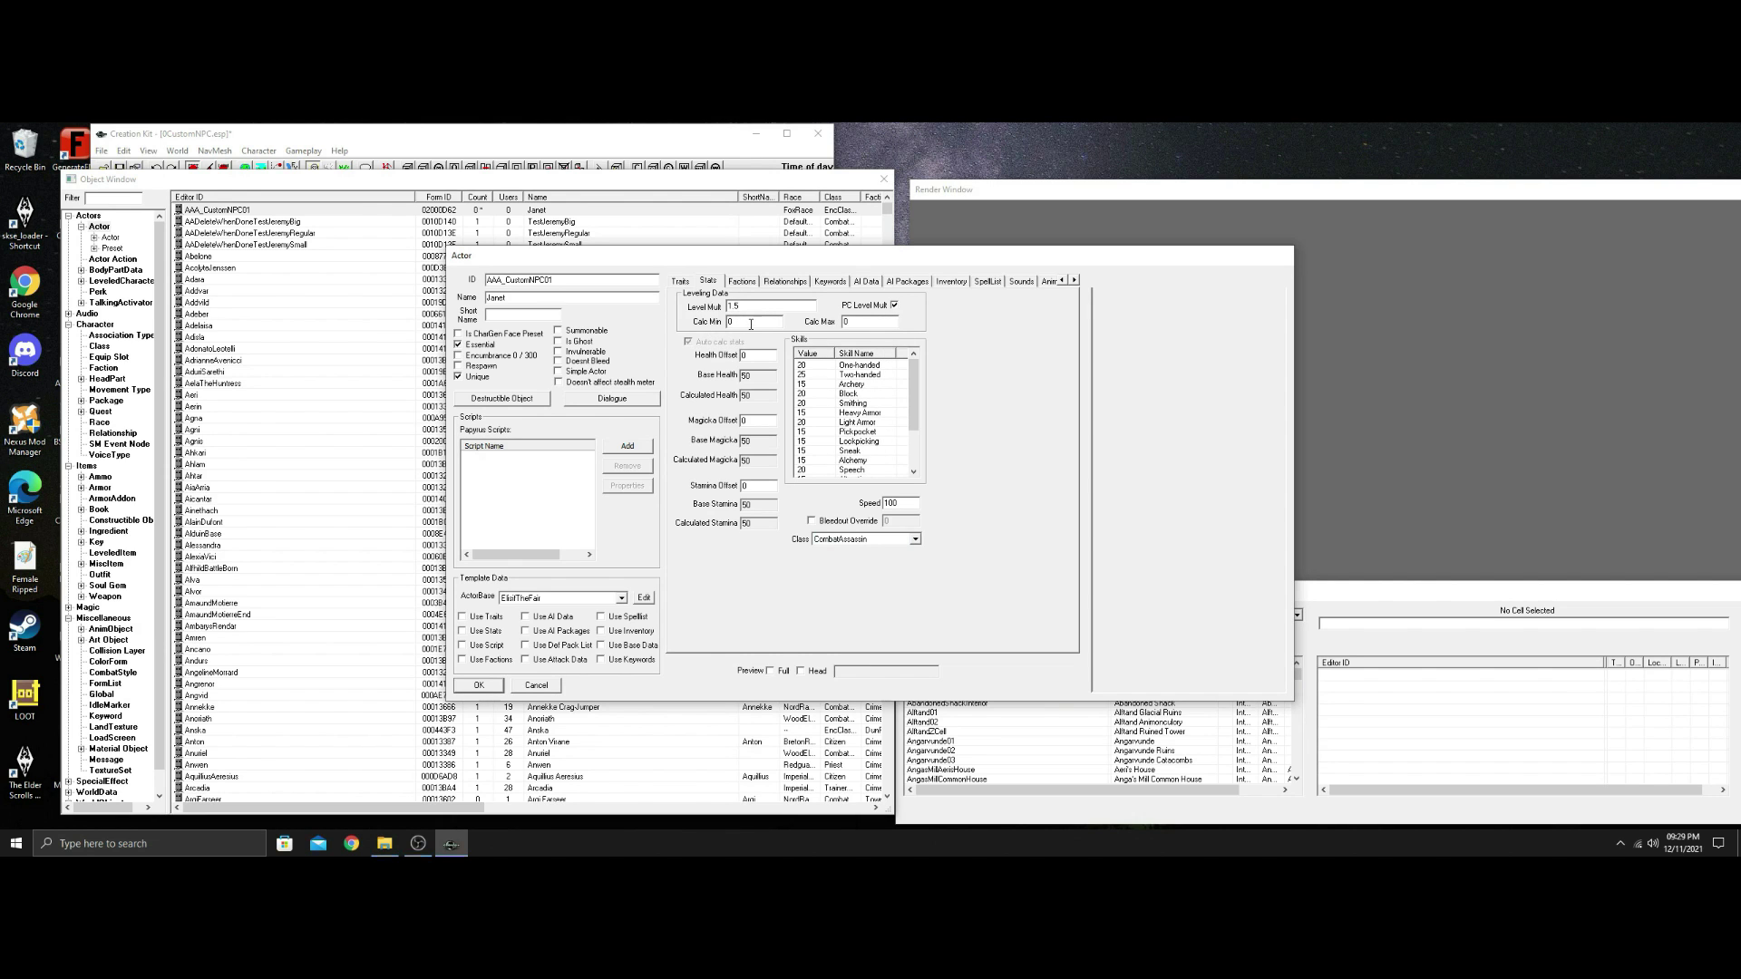
{"action": "left_click", "coordinate": [743, 324]}
{"action": "type", "text": "2"}
{"action": "key", "text": "Tab"}
{"action": "type", "text": "100"}
Find Uthgerd the Unbroken by filtering the actors for "uthg" and copy the entire faction list from that record.
{"action": "left_click", "coordinate": [742, 282]}
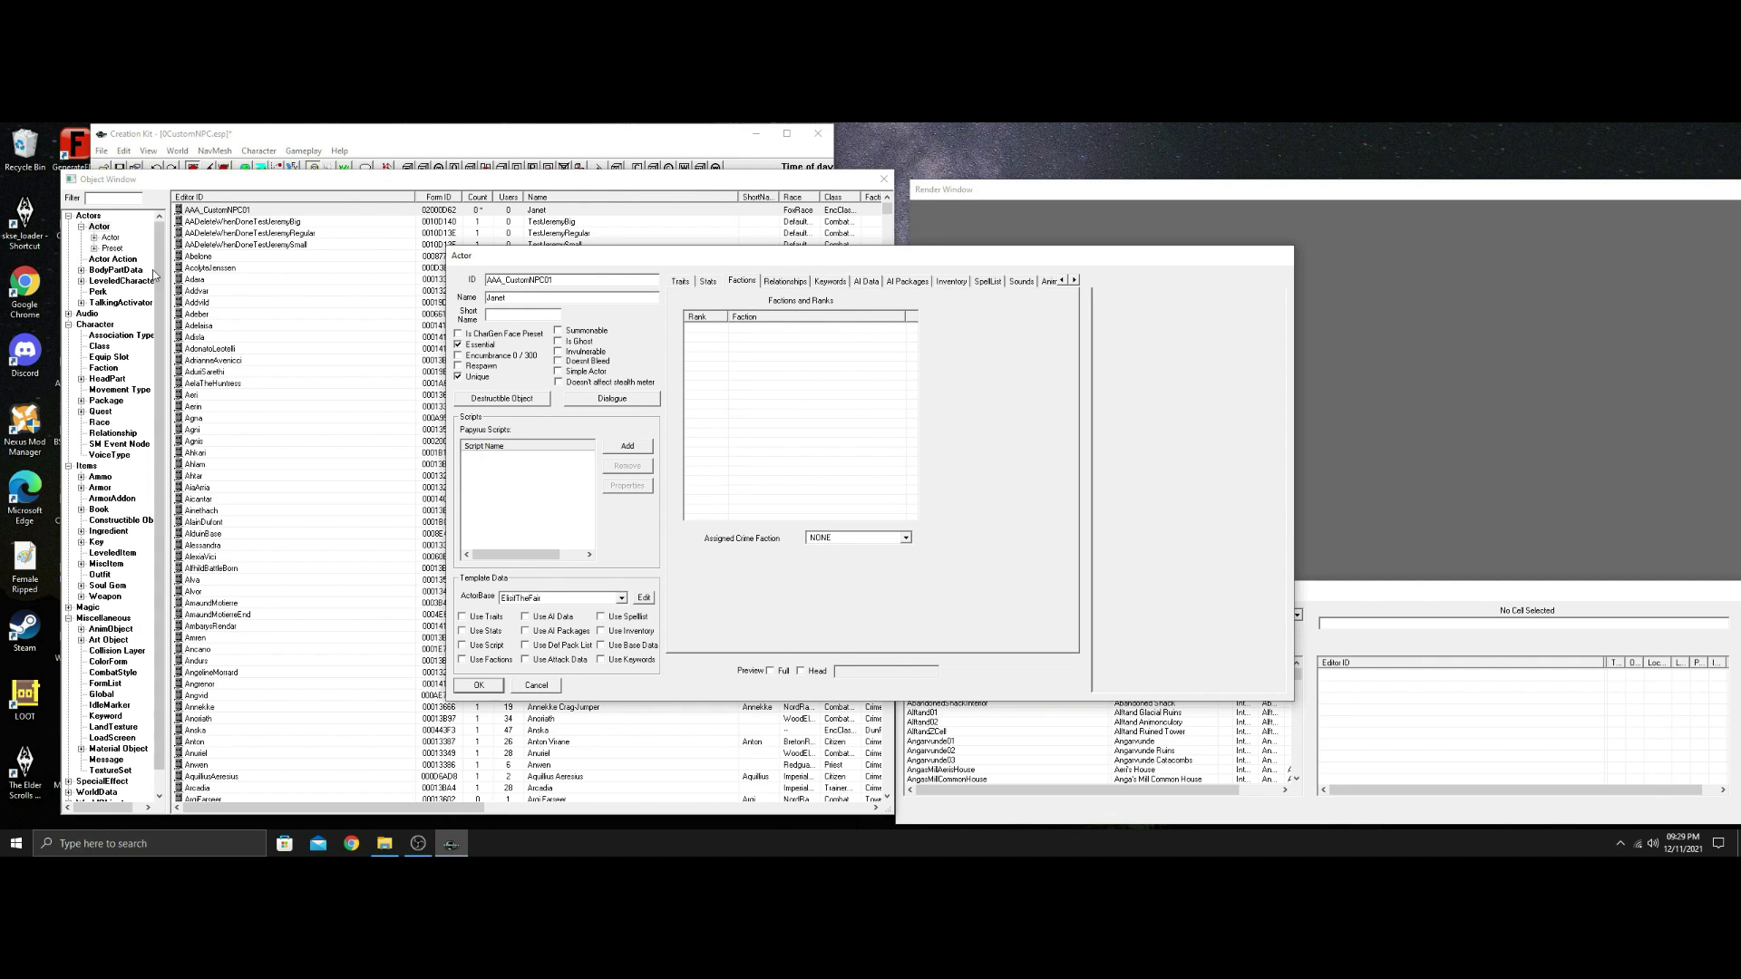
{"action": "left_click", "coordinate": [118, 201]}
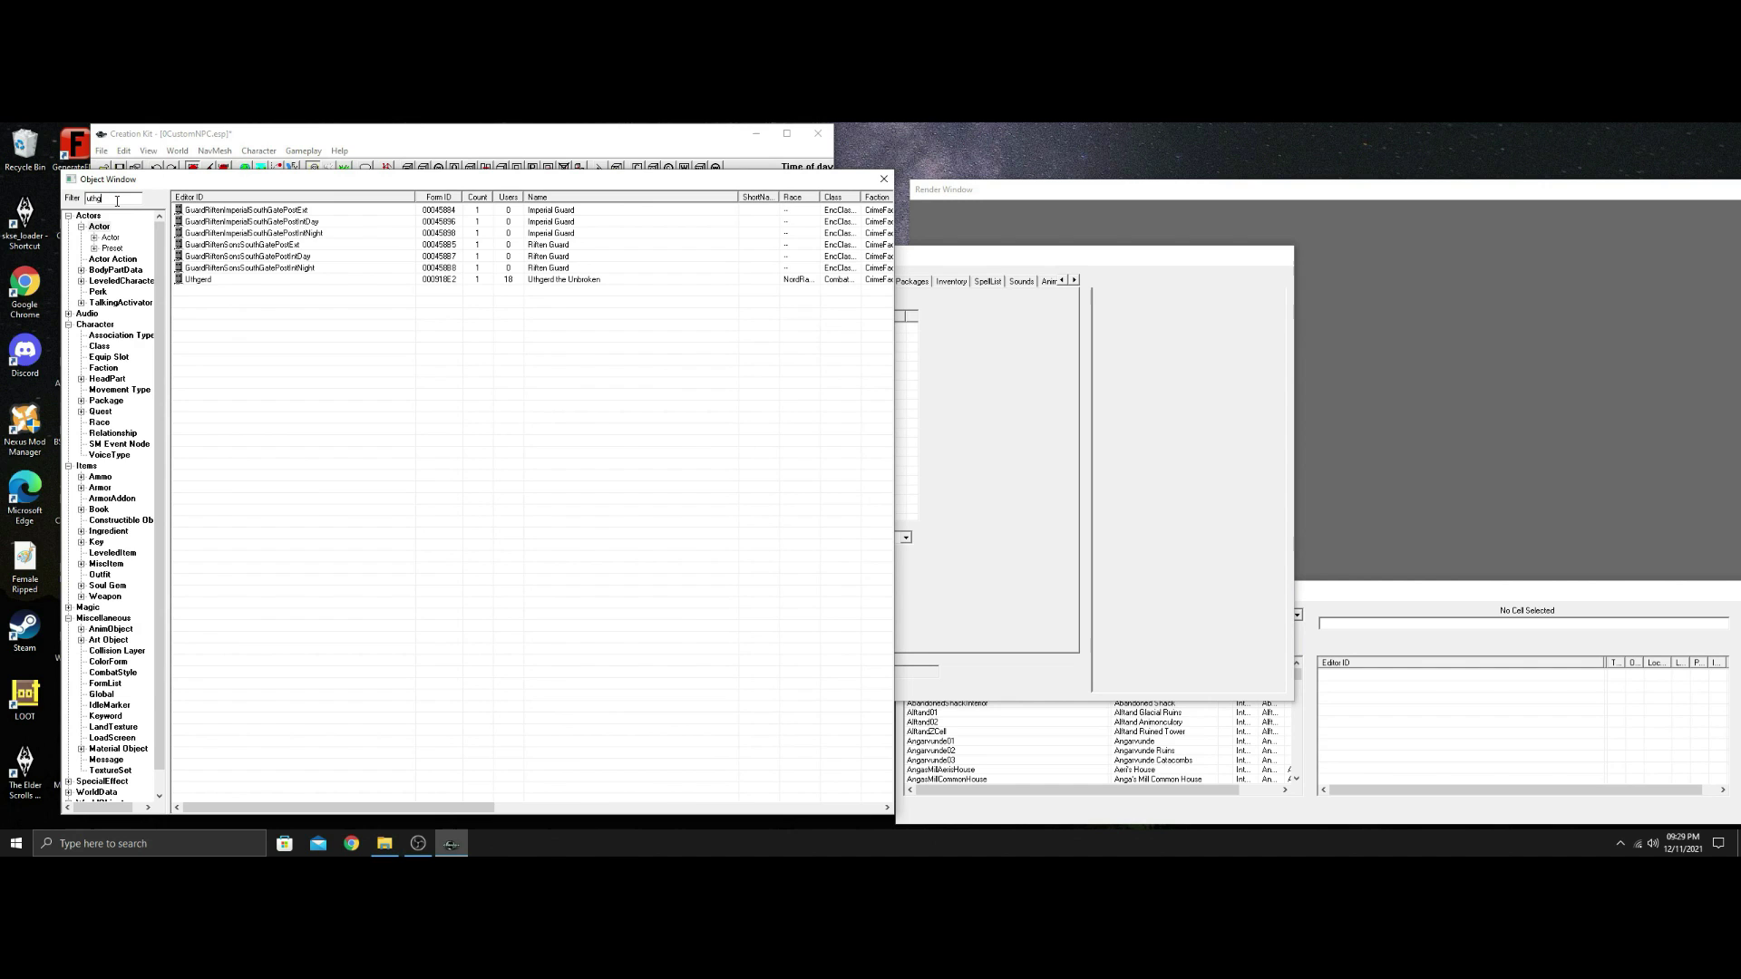
{"action": "left_click", "coordinate": [205, 282]}
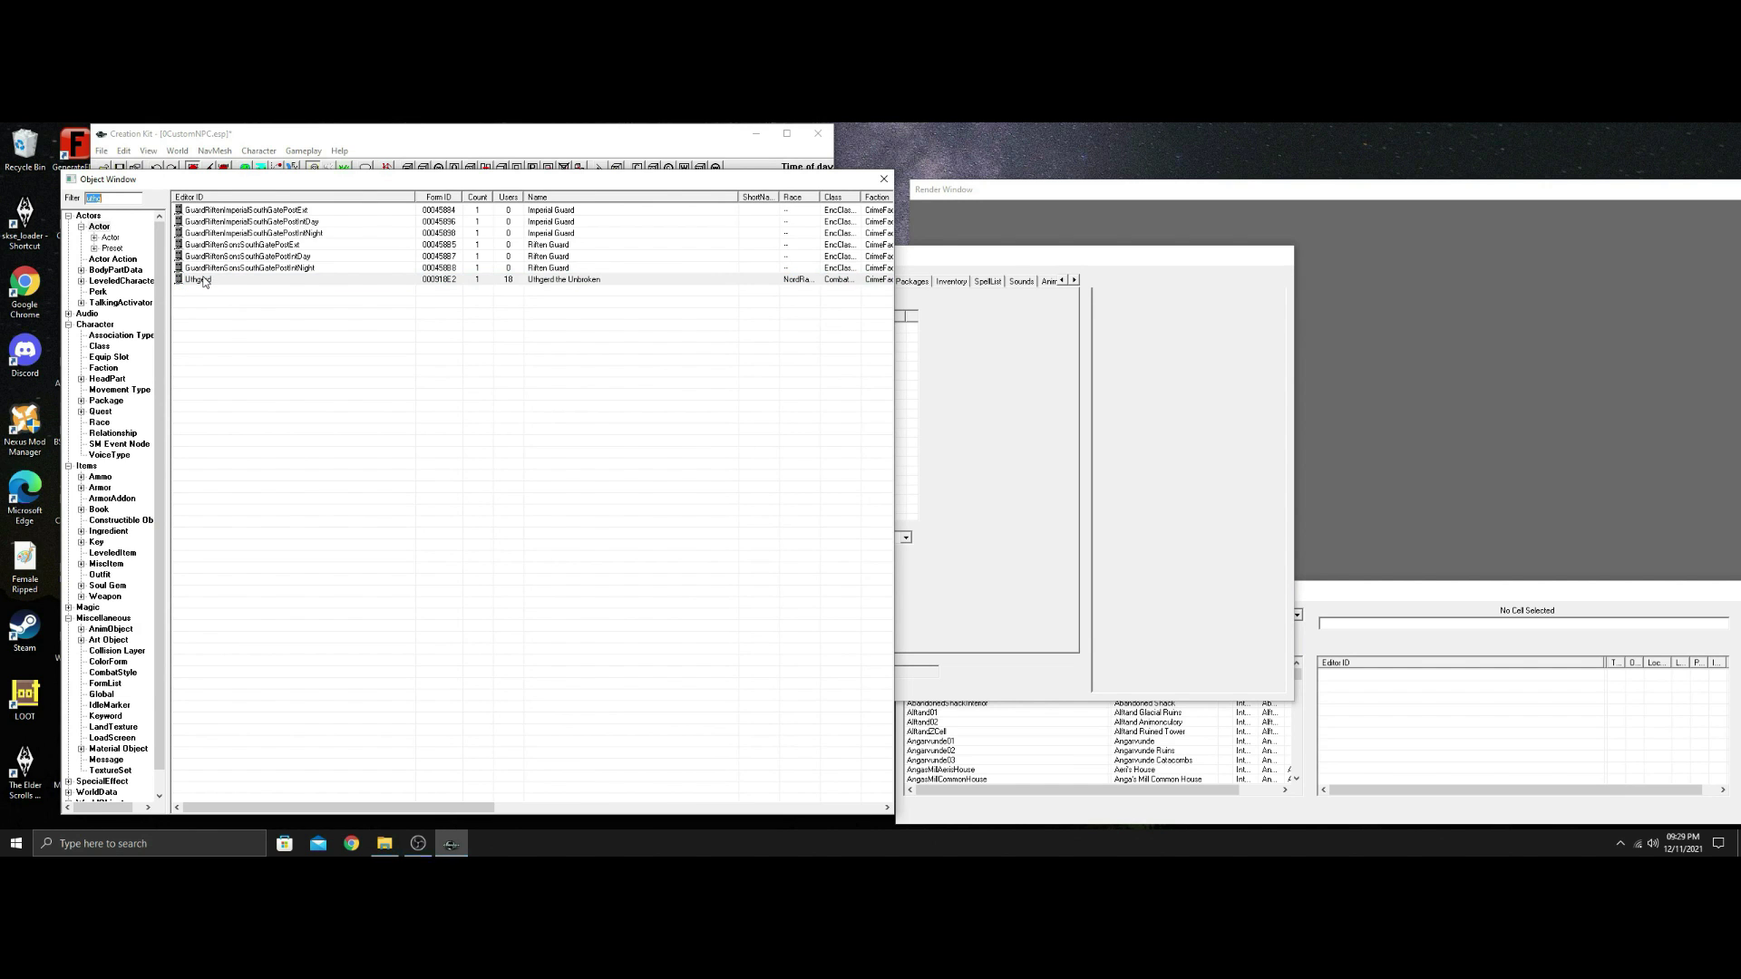
{"action": "double_click", "coordinate": [204, 281]}
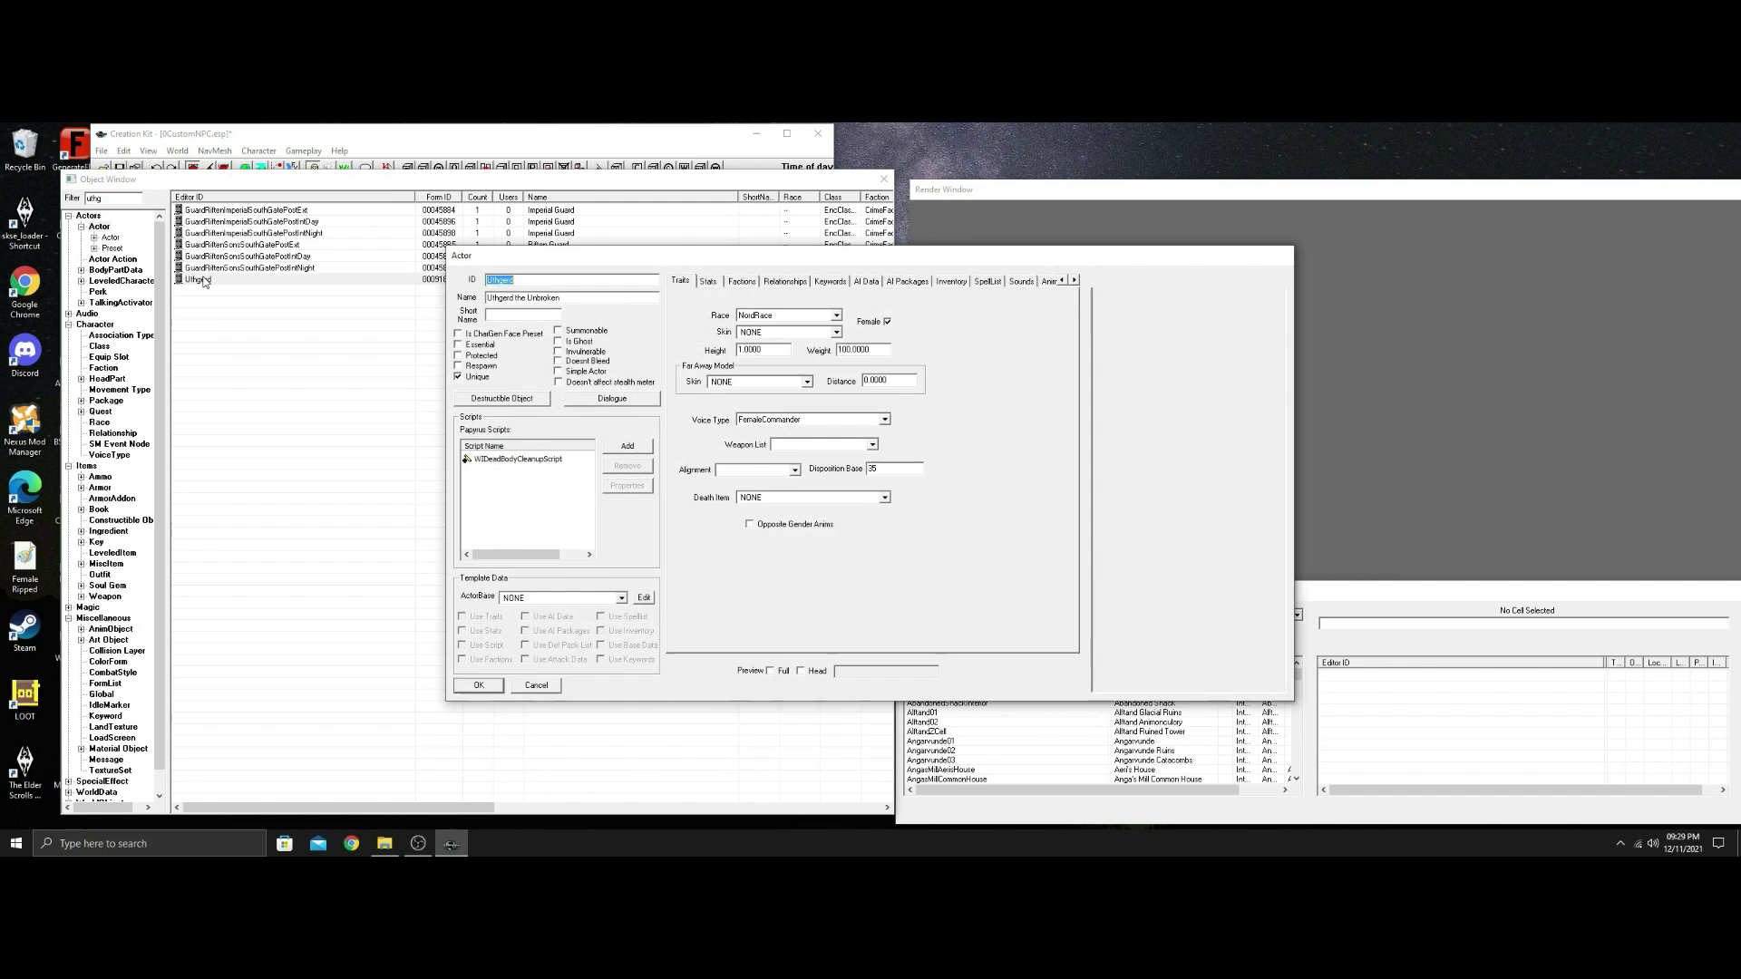
{"action": "left_click", "coordinate": [739, 283]}
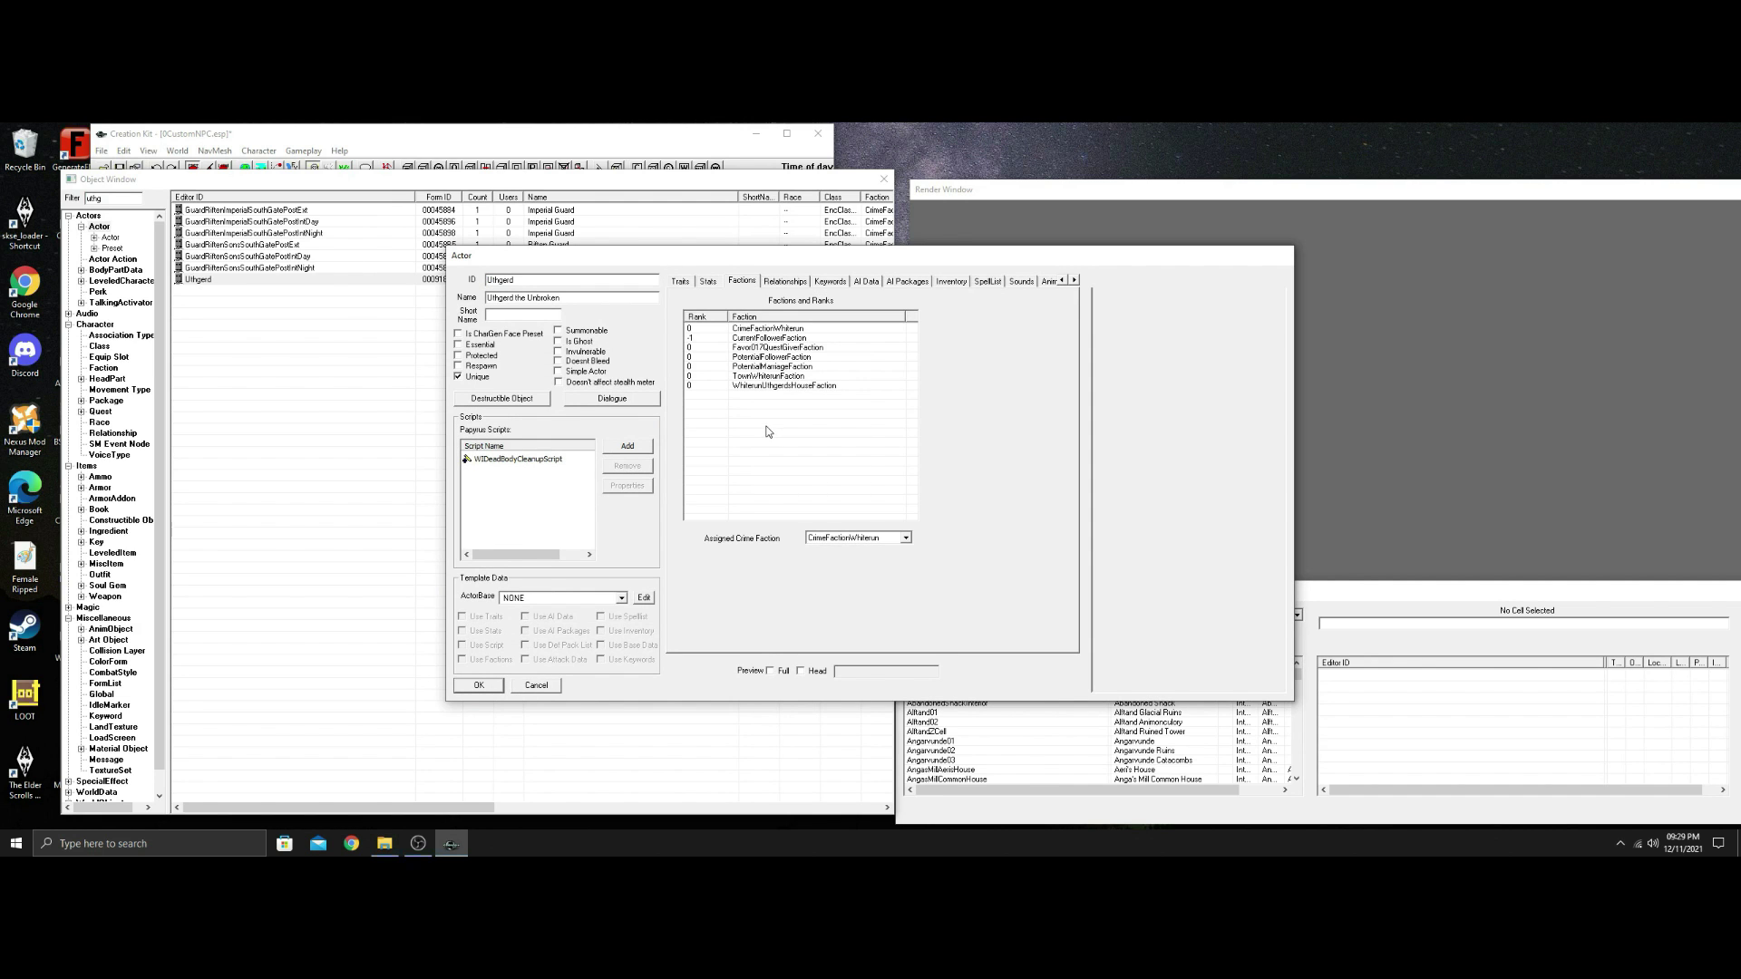
{"action": "right_click", "coordinate": [767, 428]}
{"action": "left_click", "coordinate": [816, 485]}
{"action": "left_click", "coordinate": [536, 685]}
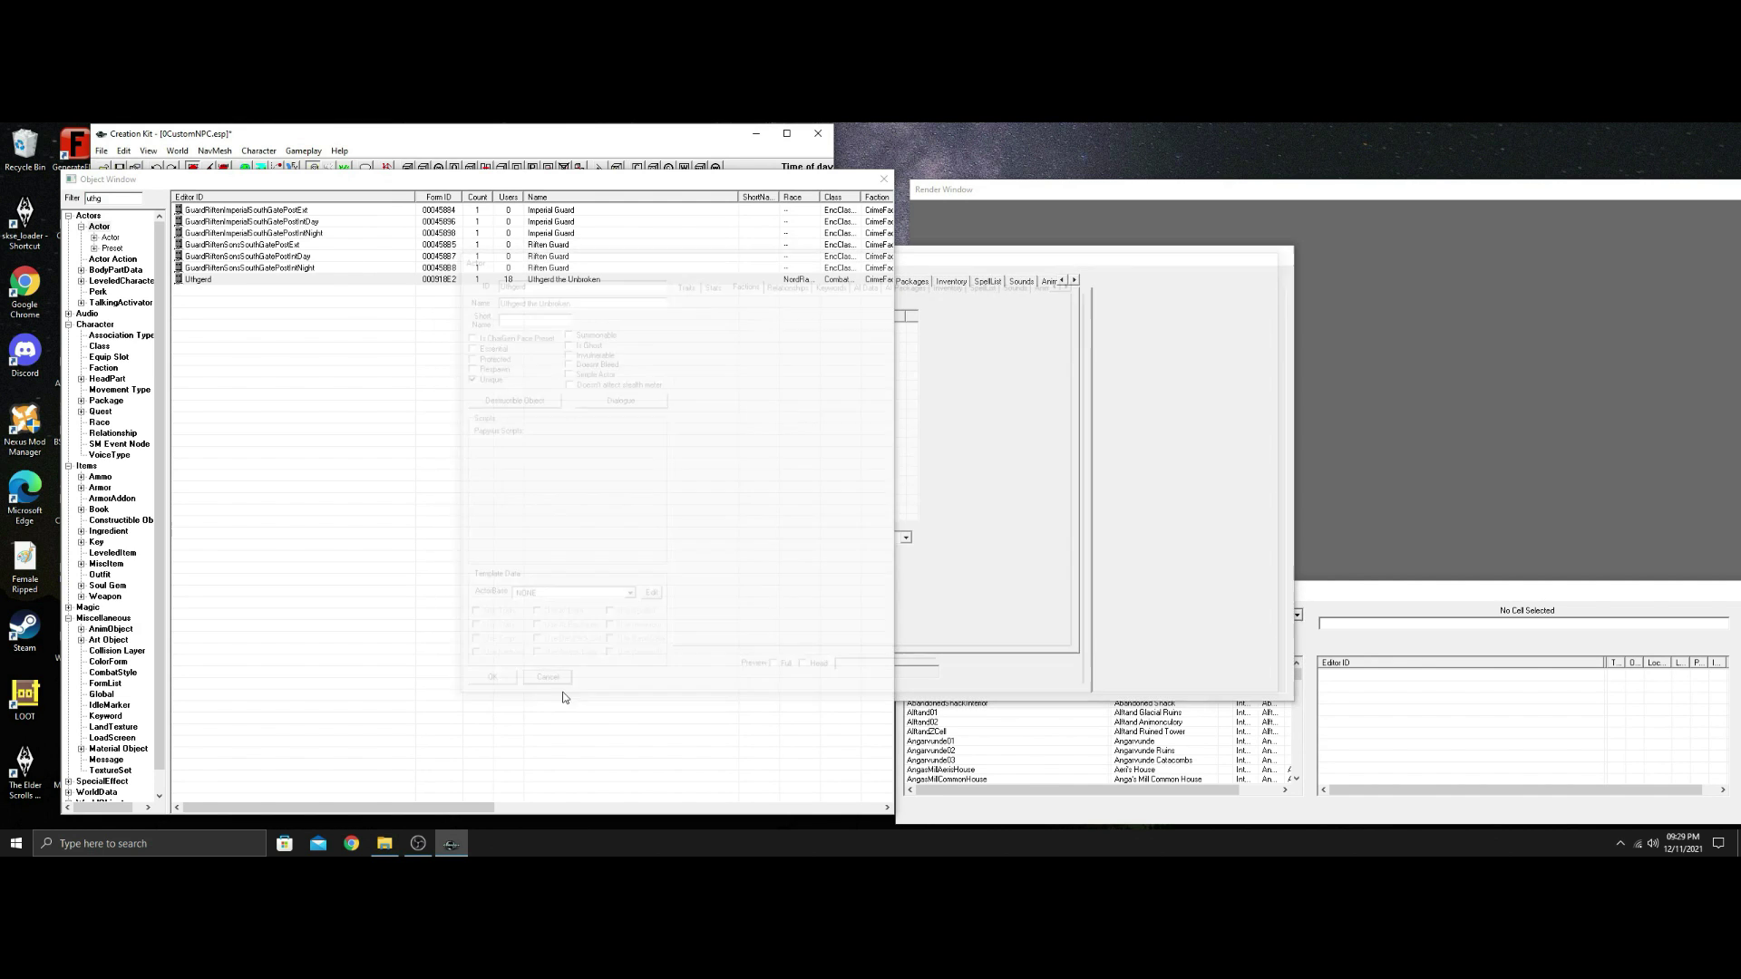
Paste the copied faction list into AAA_CustomNPC01's factions.
{"action": "left_click", "coordinate": [971, 258]}
{"action": "right_click", "coordinate": [731, 356]}
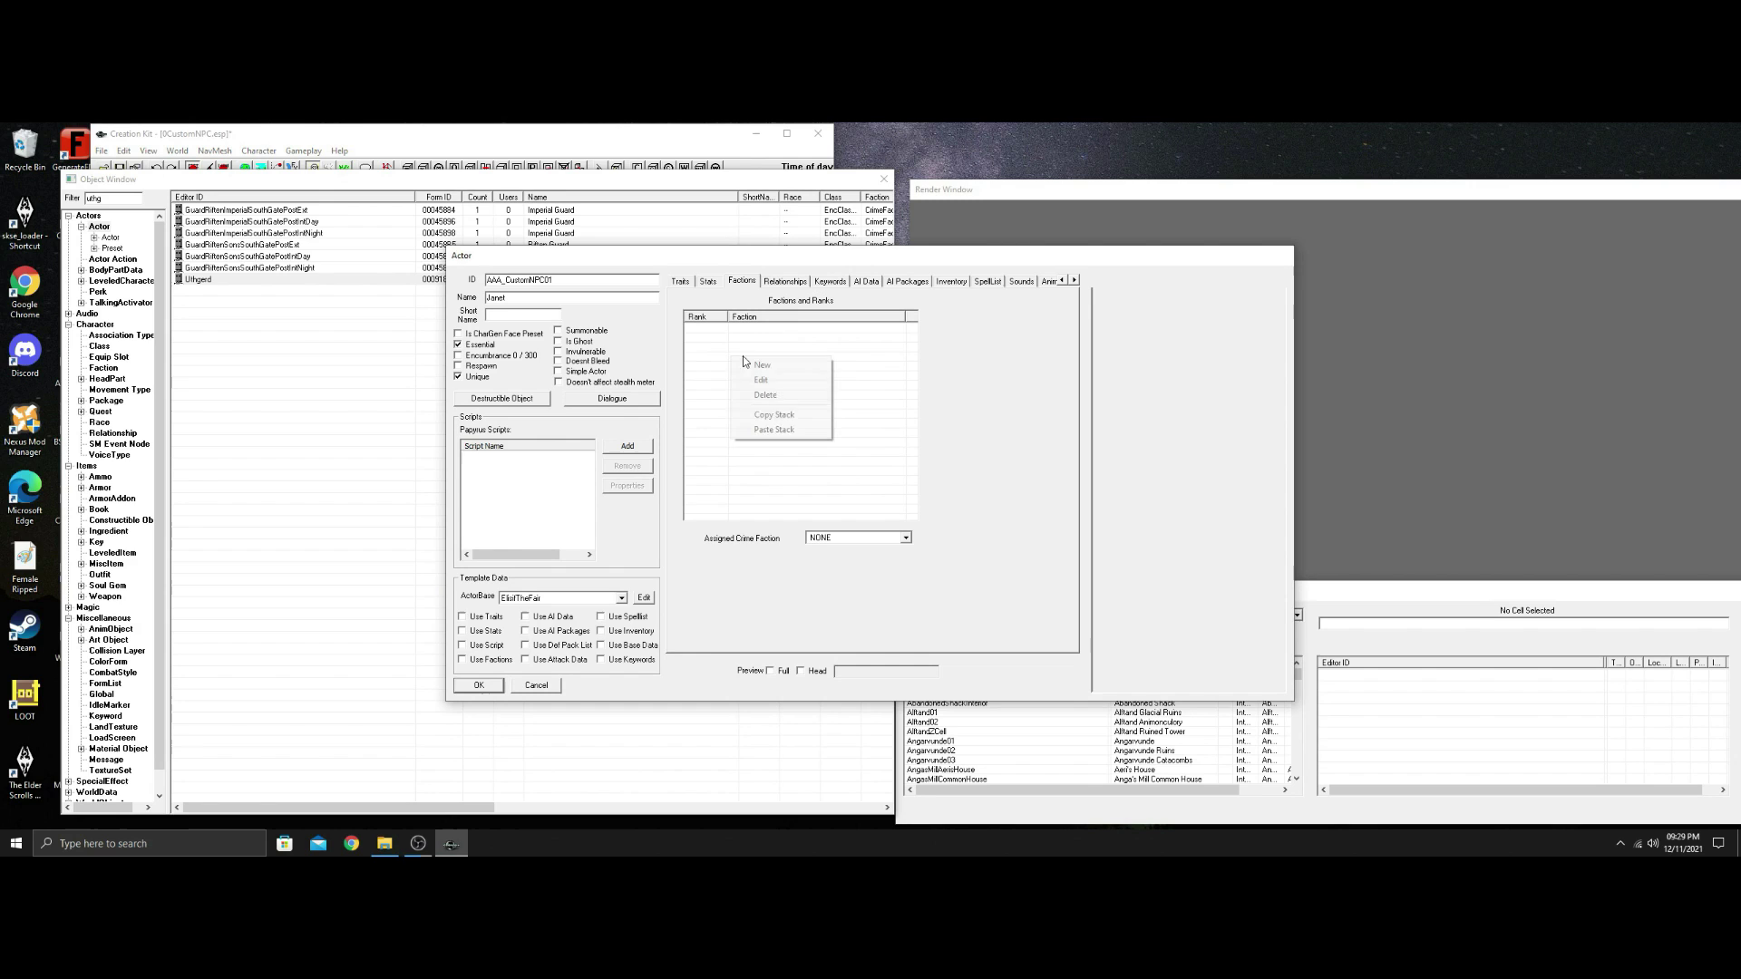
{"action": "left_click", "coordinate": [775, 431]}
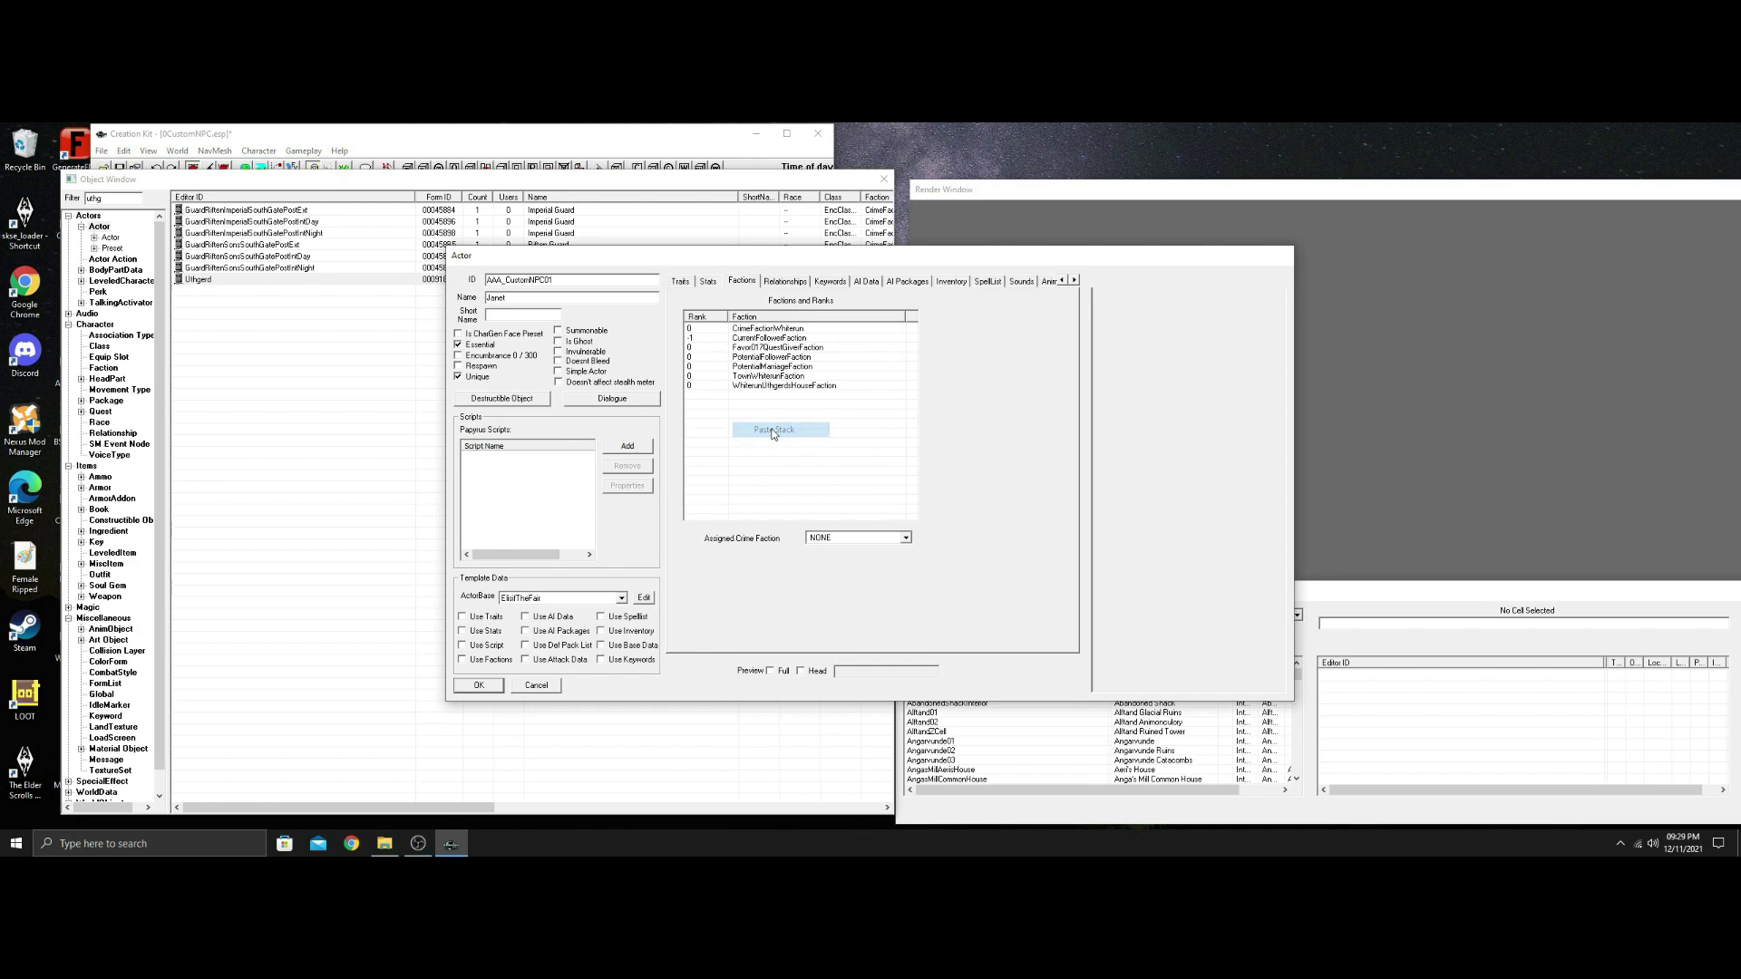
Delete CrimeFactionWhiterun, Favor017QuestGiverFaction, TownWhiterunFaction and WhiterunUthgerdsHouseFaction from the actor's factions.
{"action": "left_click", "coordinate": [788, 330]}
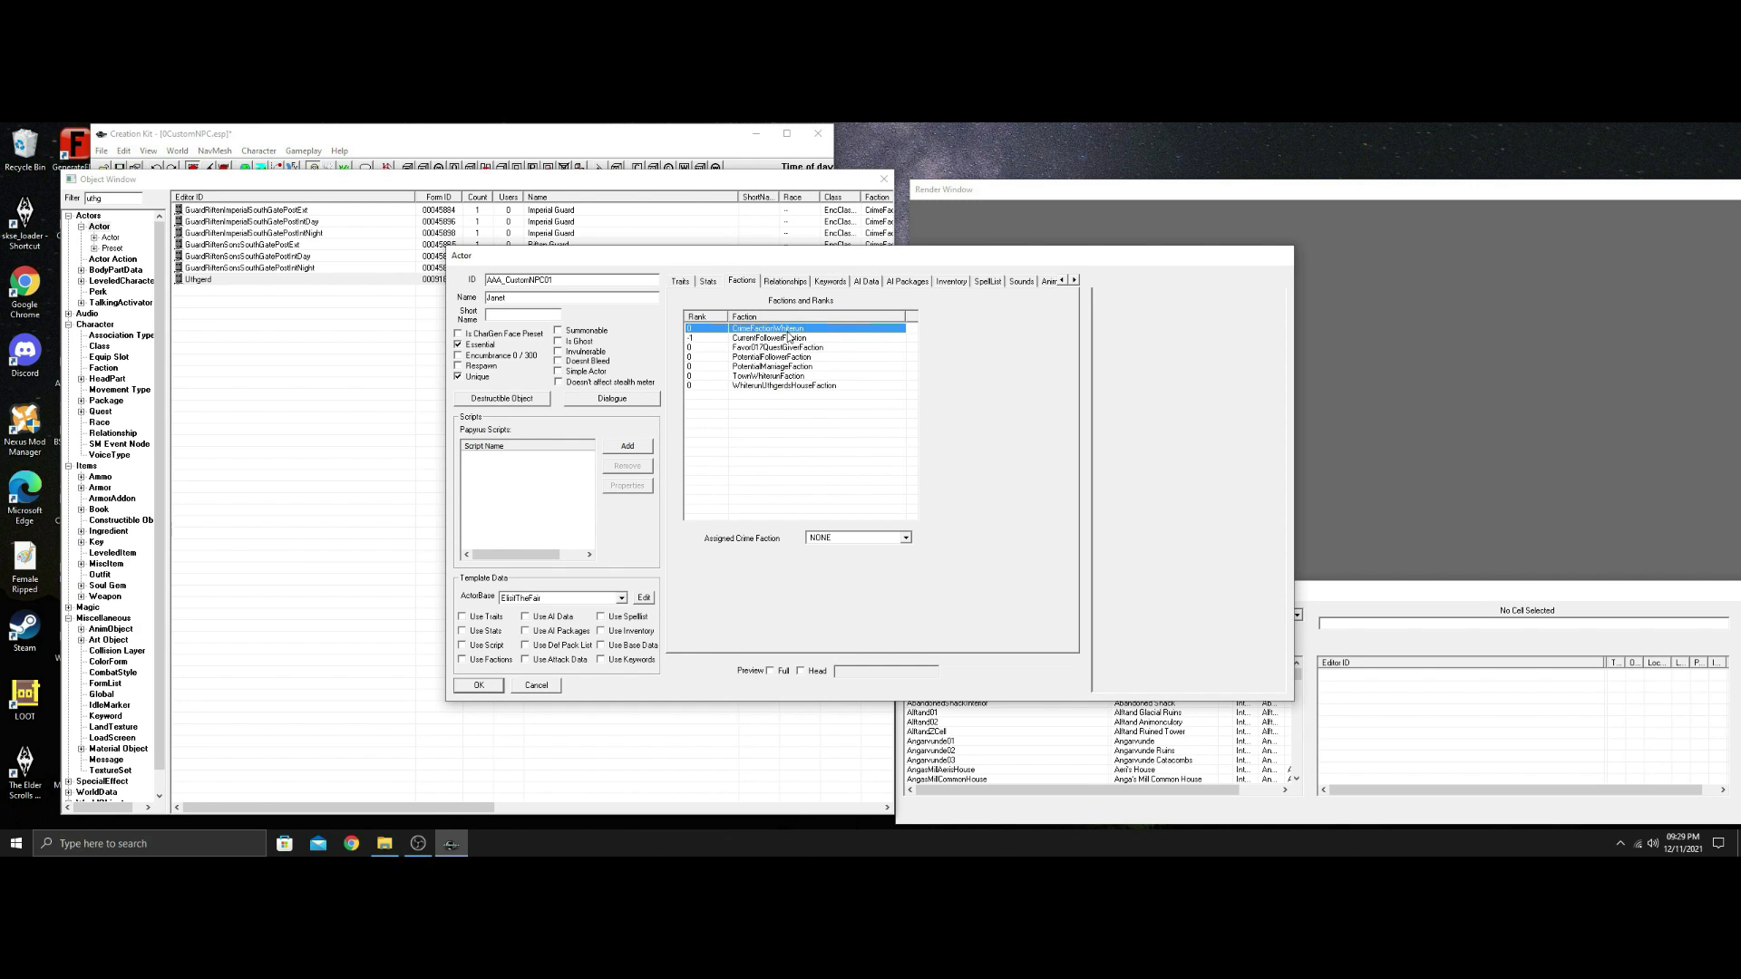
{"action": "key", "text": "Delete"}
{"action": "left_click", "coordinate": [780, 339]}
{"action": "key", "text": "Delete"}
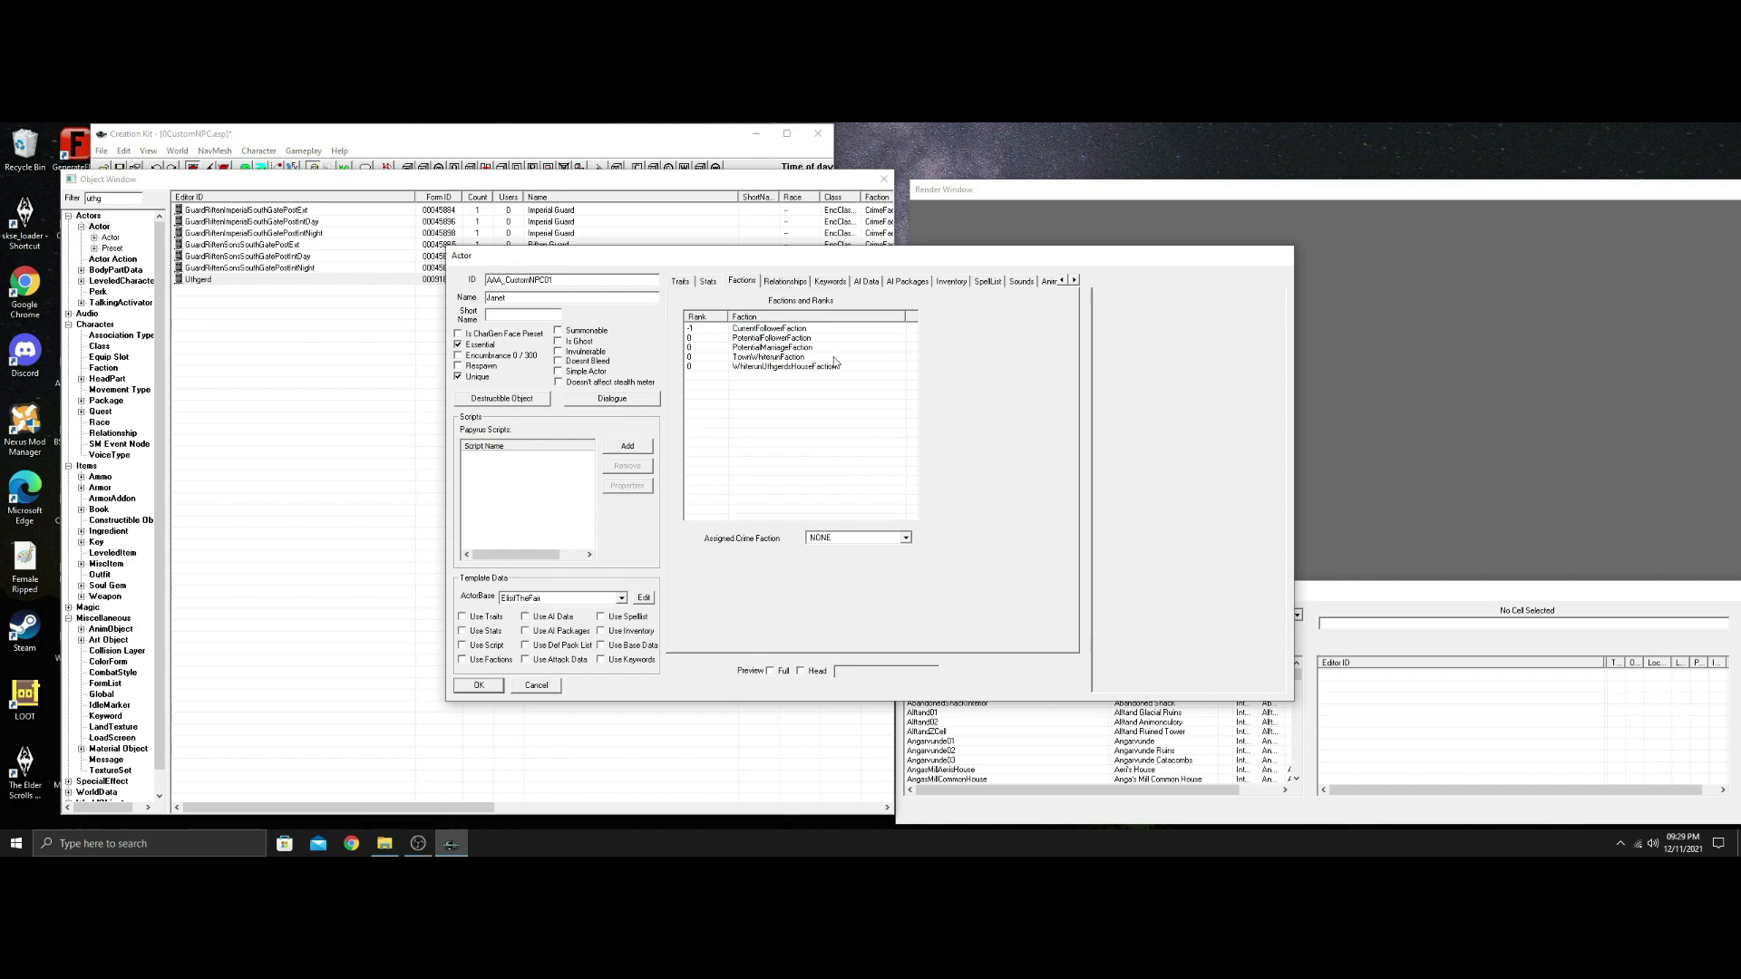
{"action": "left_click", "coordinate": [789, 357]}
{"action": "key", "text": "Delete"}
{"action": "left_click", "coordinate": [787, 358]}
{"action": "key", "text": "Delete"}
Add WIGenericCrimeFaction to the actor's faction list, finding it by filtering the forms for "crime".
{"action": "right_click", "coordinate": [778, 403]}
{"action": "left_click", "coordinate": [798, 412]}
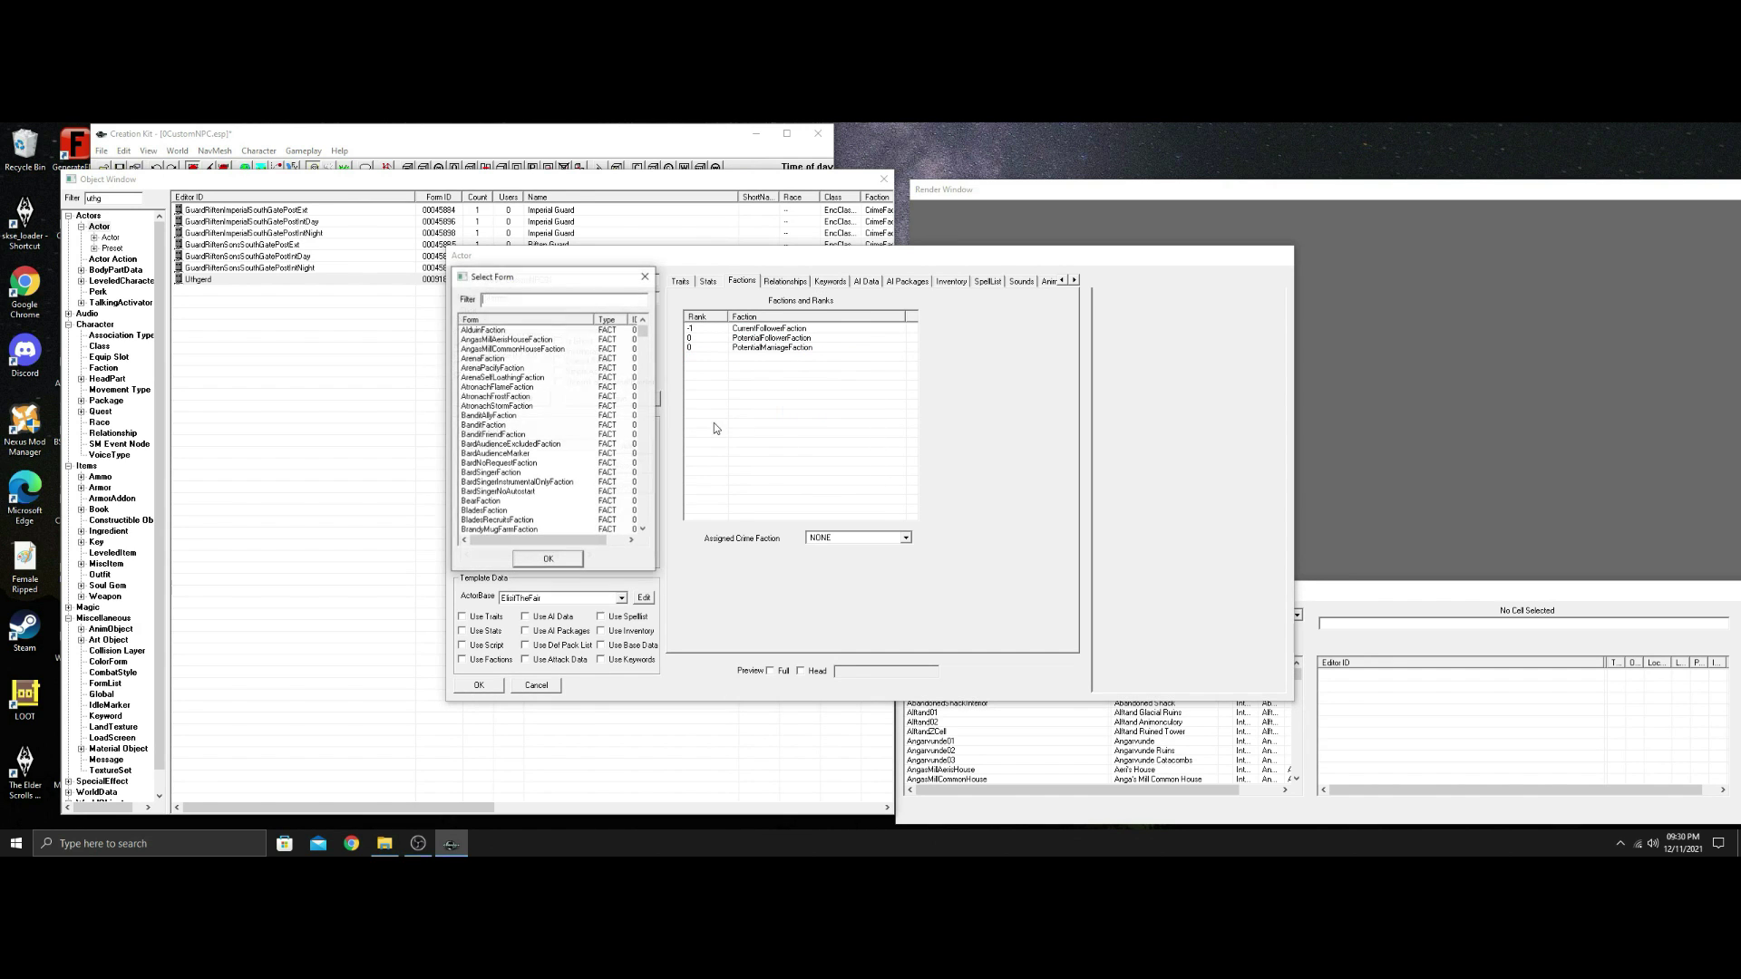
{"action": "type", "text": "ctime"}
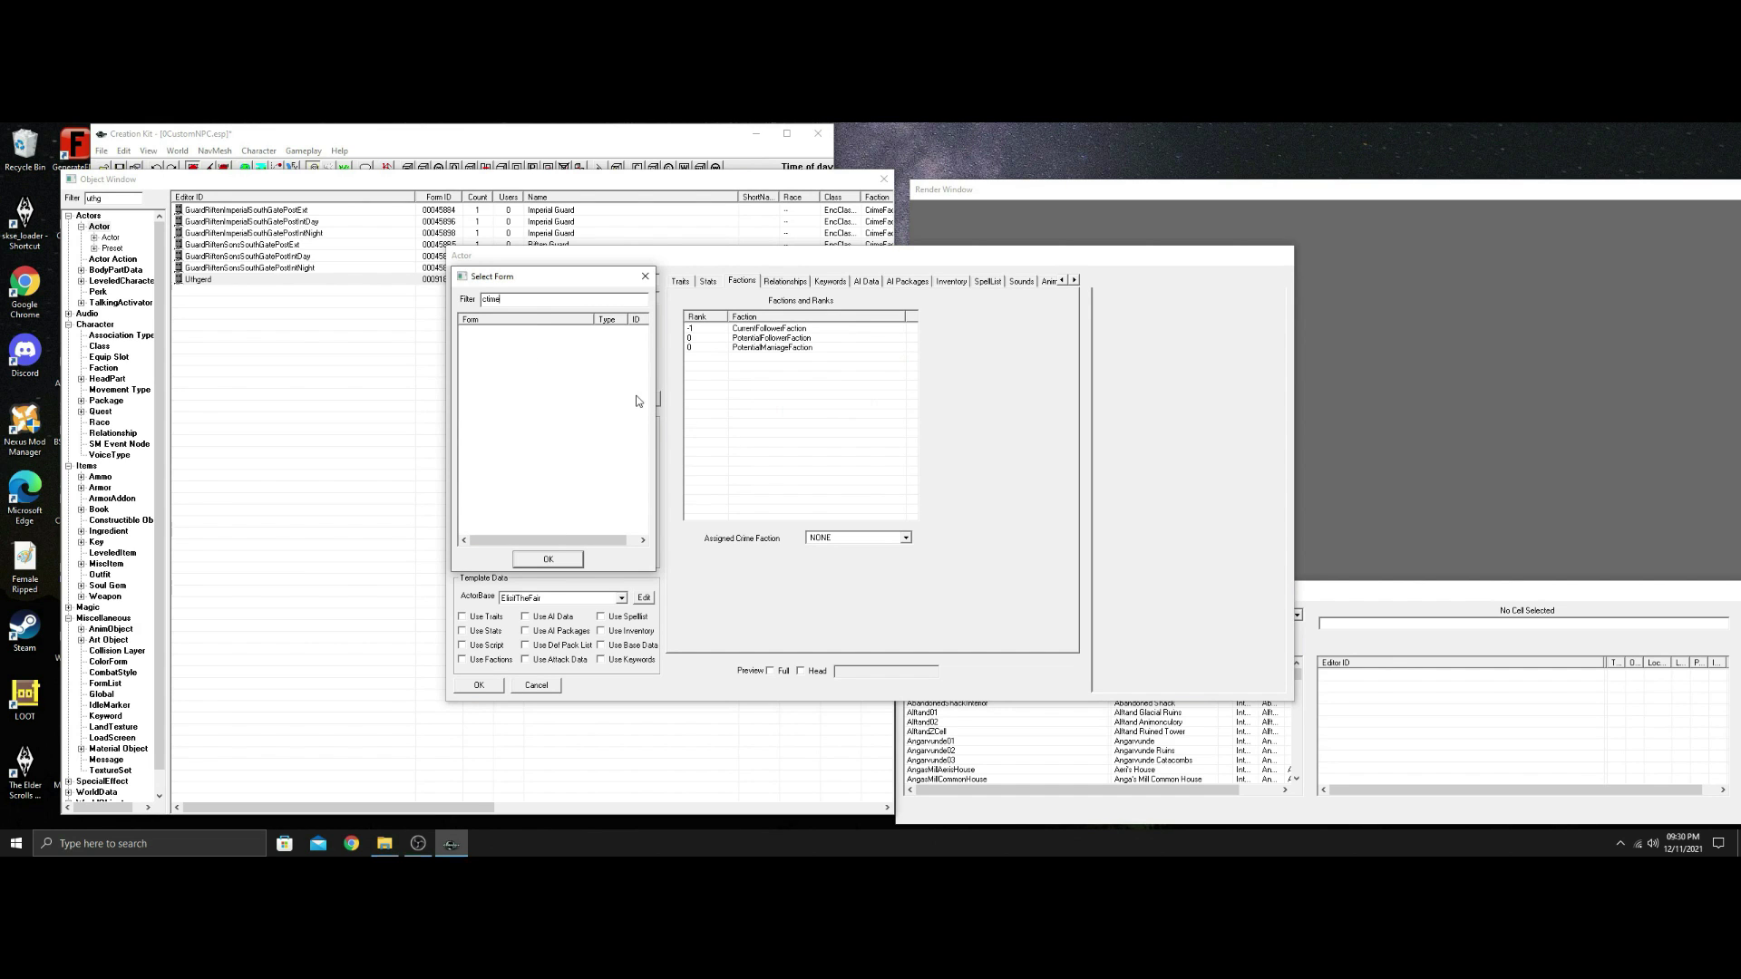
{"action": "key", "text": "BackSpace"}
{"action": "key", "text": "BackSpace"}
{"action": "key", "text": "BackSpace"}
{"action": "key", "text": "BackSpace"}
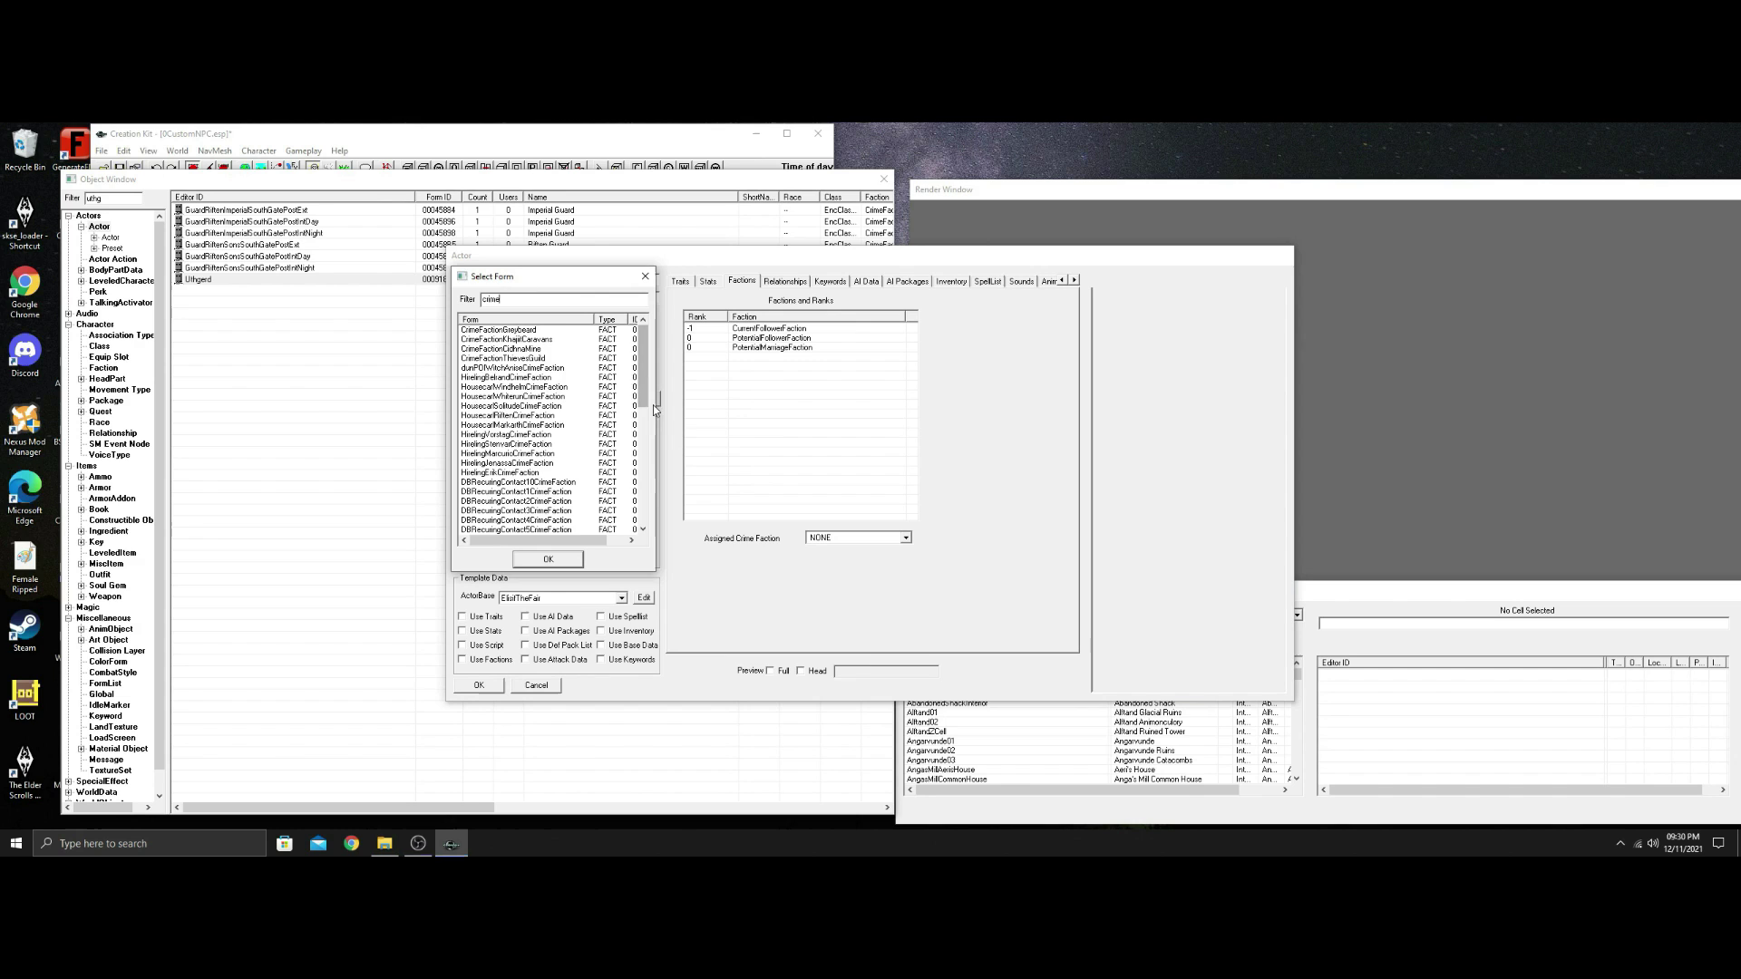
{"action": "scroll", "coordinate": [580, 543], "scroll_direction": "down", "scroll_amount": 5}
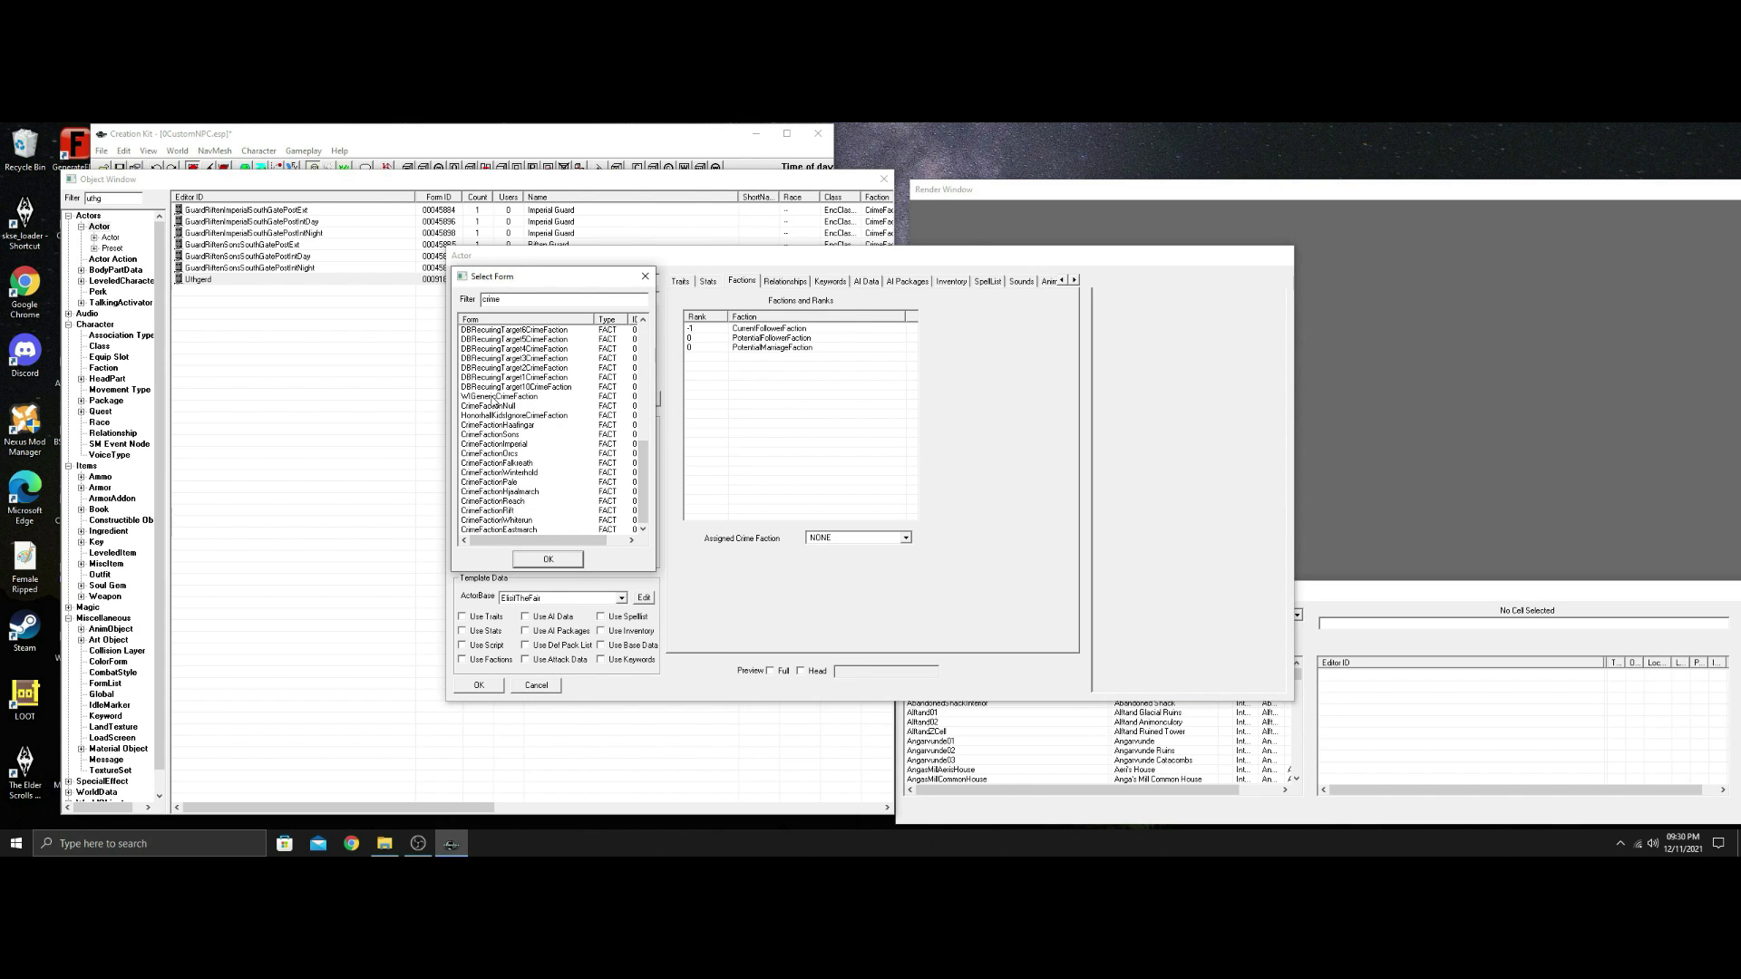
{"action": "left_click", "coordinate": [493, 397]}
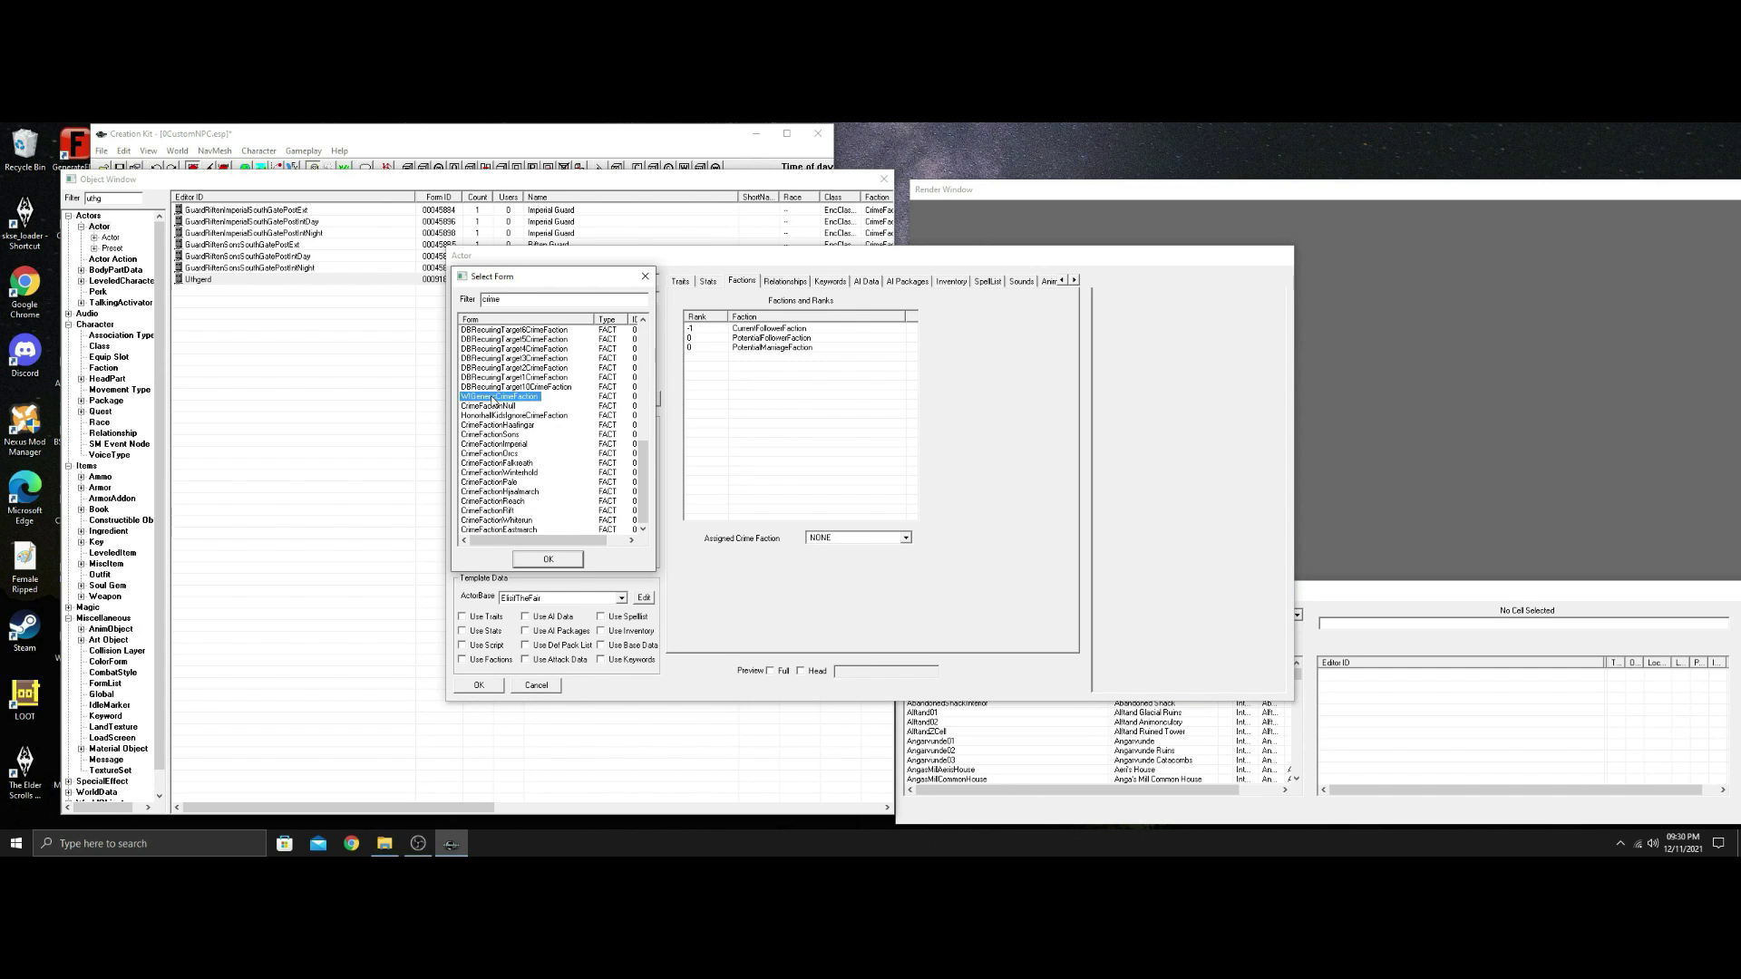
{"action": "left_click", "coordinate": [548, 559]}
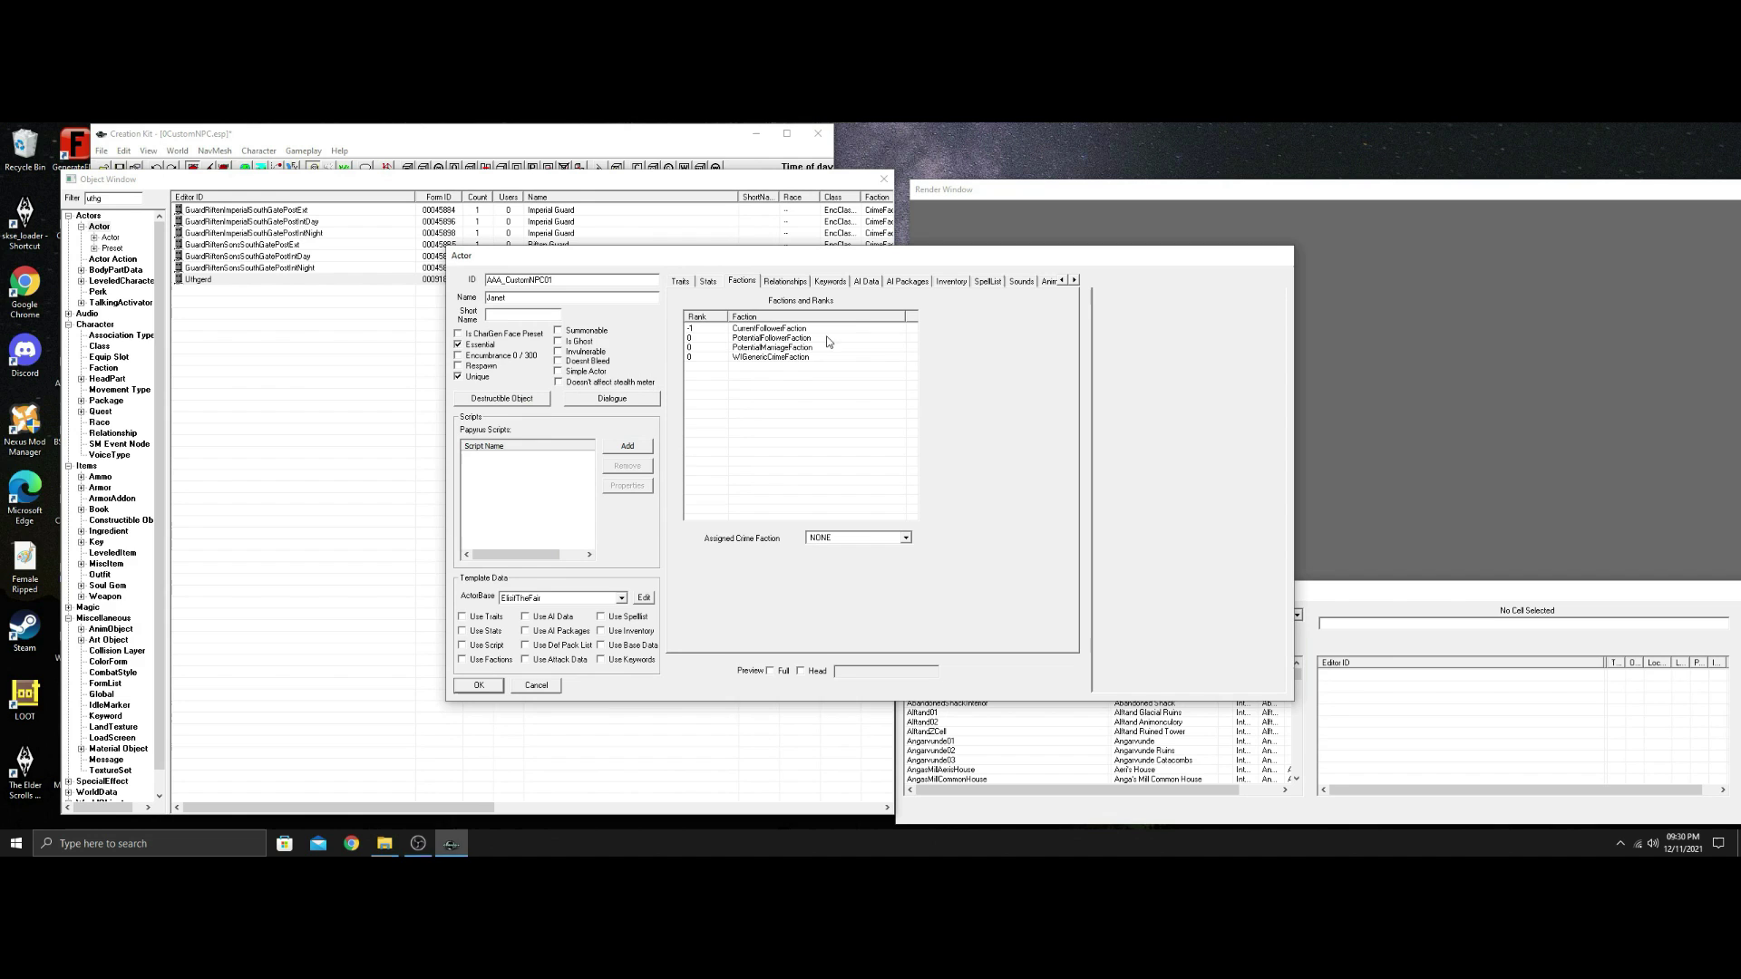
Set the actor's default outfit to ArmorBladesOutfitNoHelmet in the inventory settings.
{"action": "left_click", "coordinate": [943, 282]}
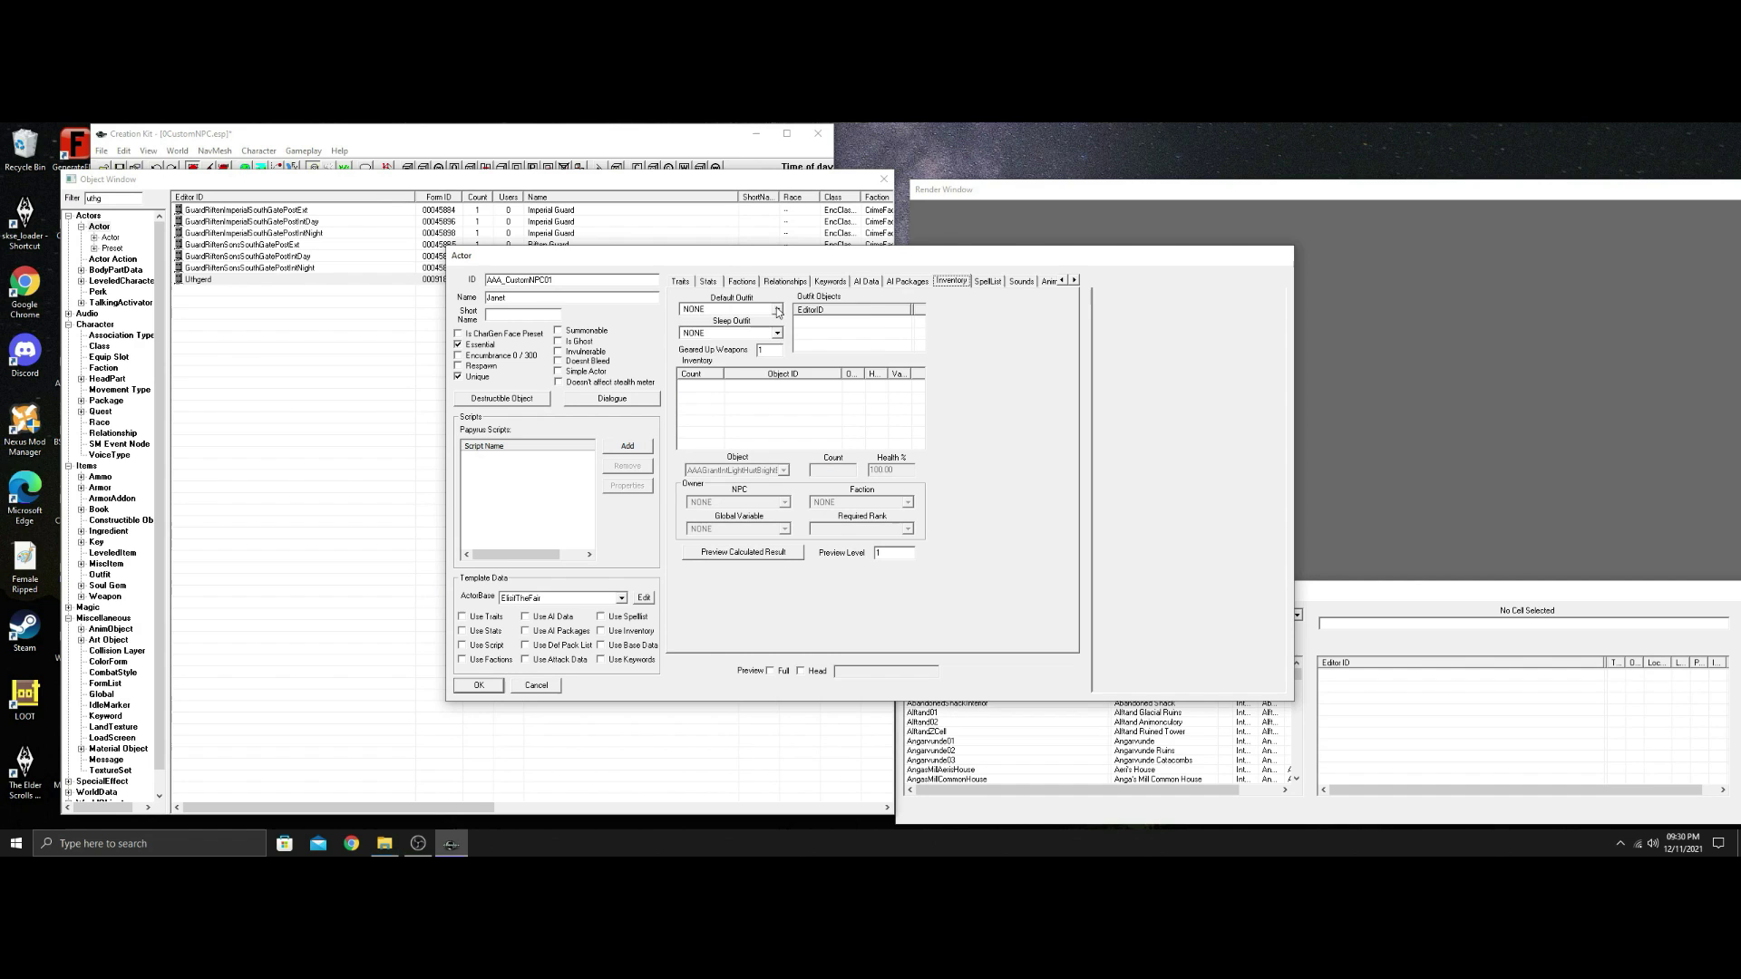
{"action": "left_click", "coordinate": [777, 310]}
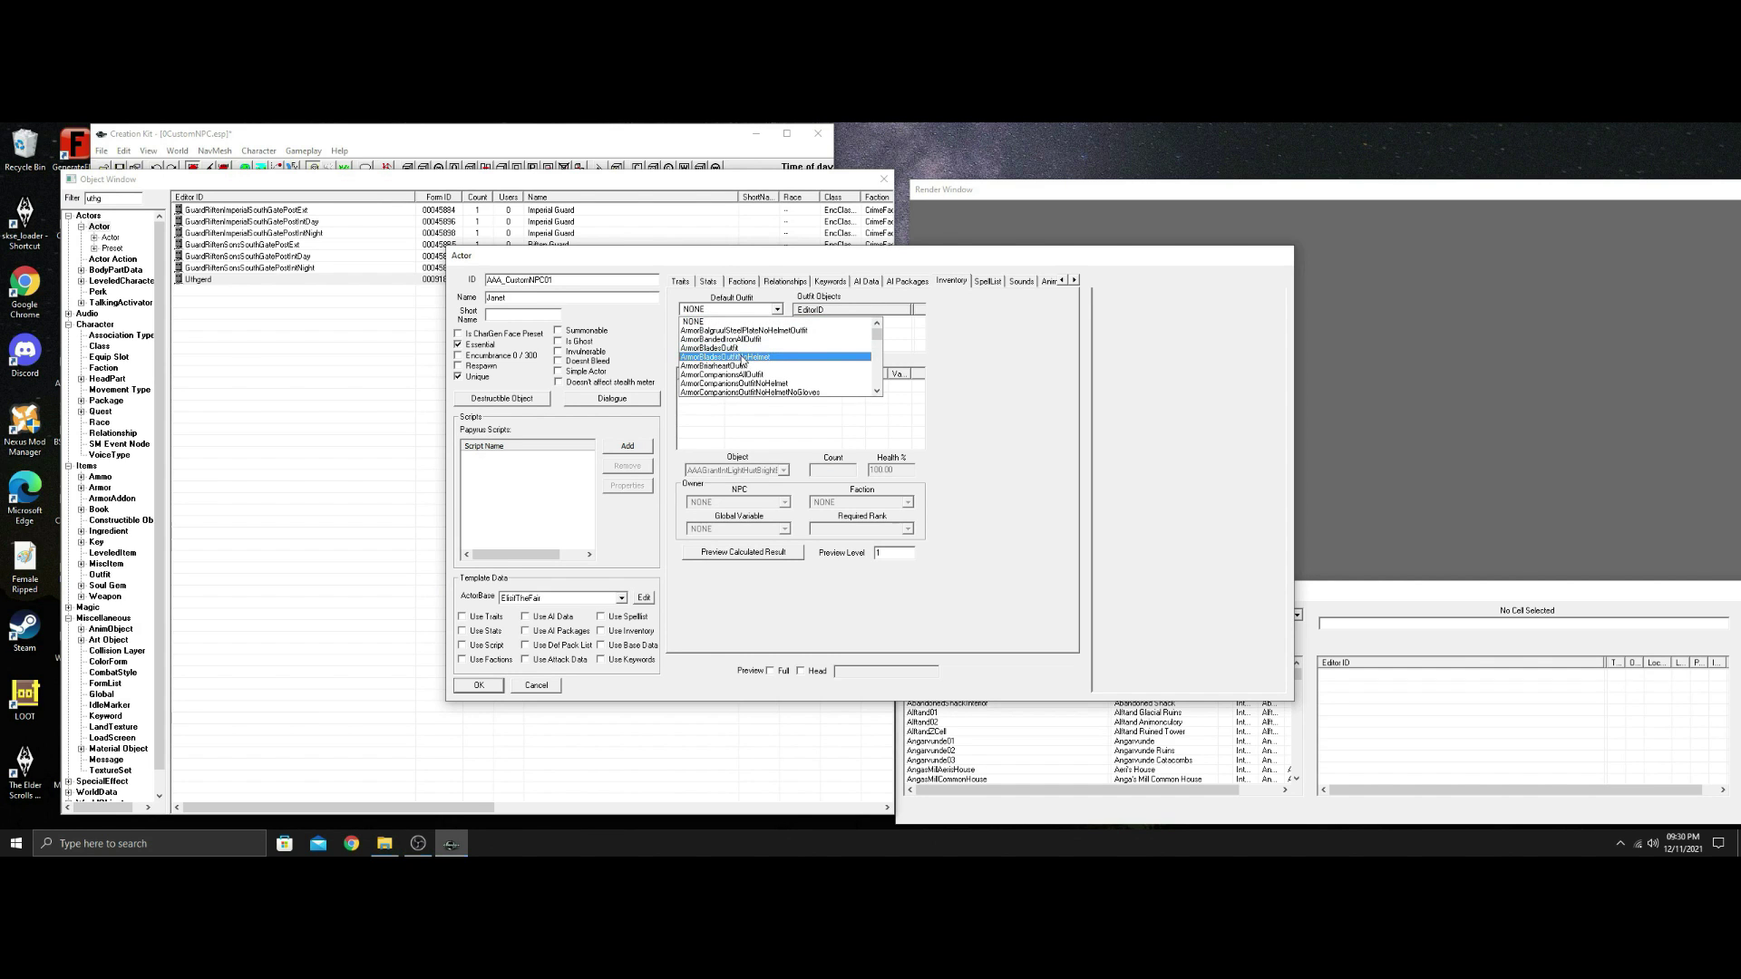
{"action": "left_click", "coordinate": [742, 358]}
Add an EbonyDagger entry with a count of 2 to the actor's inventory.
{"action": "right_click", "coordinate": [753, 405]}
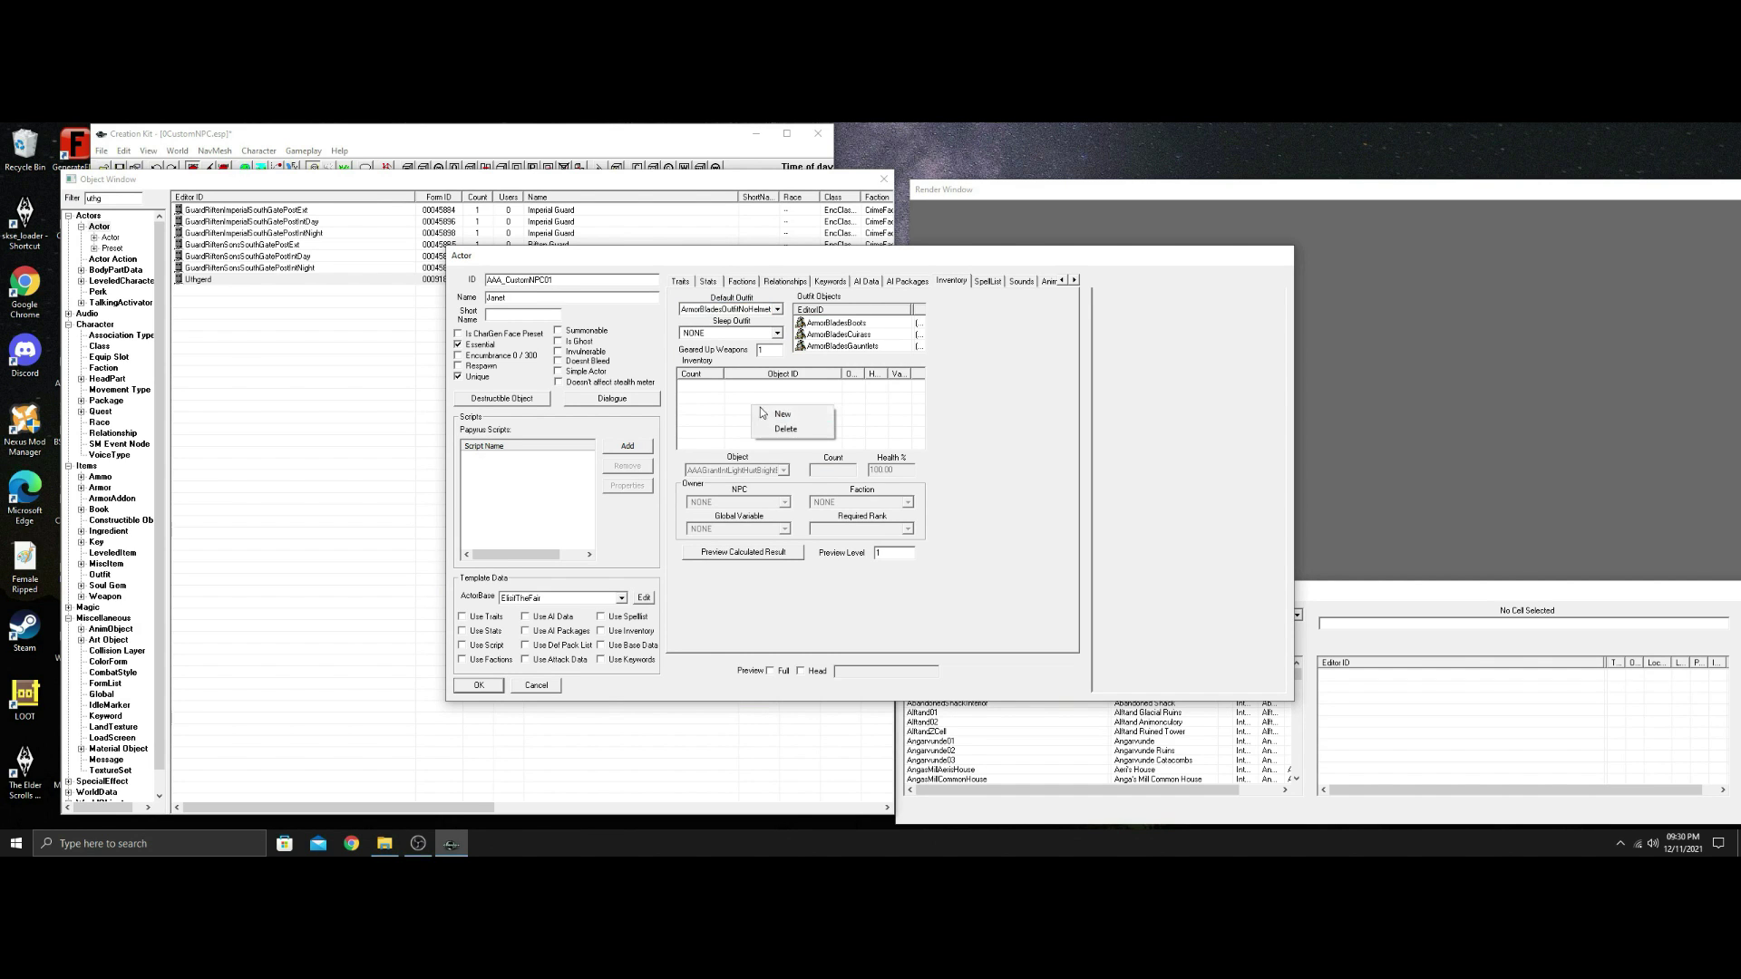
{"action": "left_click", "coordinate": [827, 413]}
{"action": "left_click", "coordinate": [783, 469]}
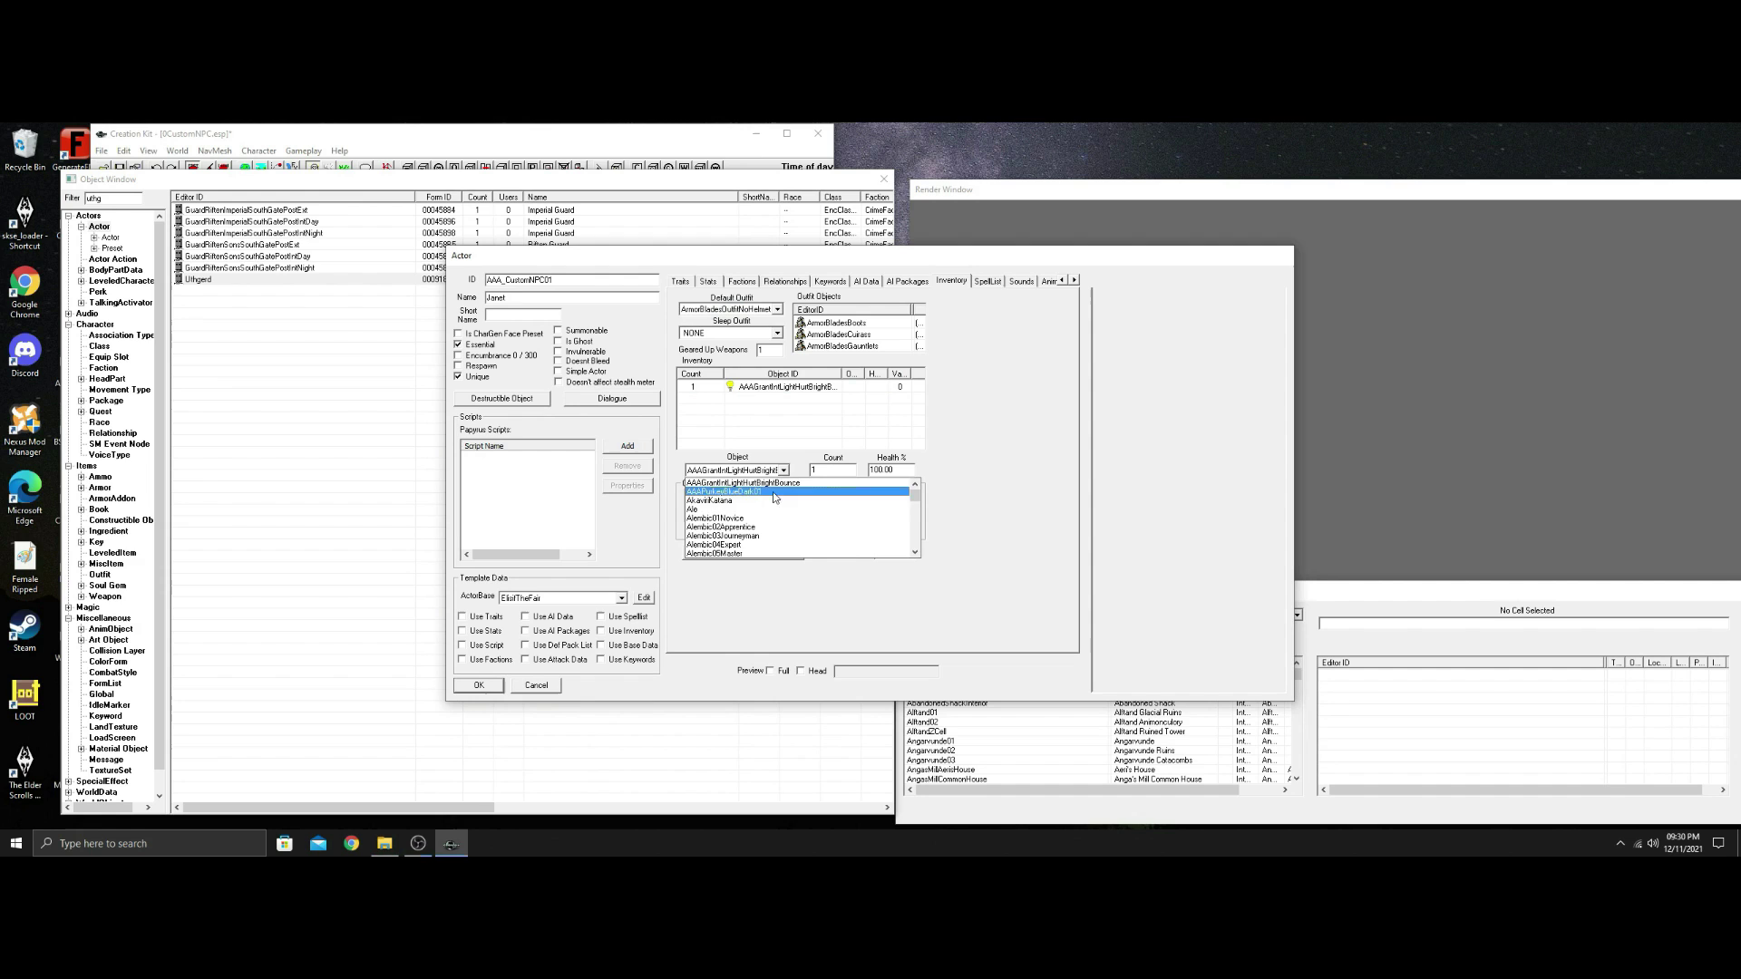
{"action": "type", "text": "eb"}
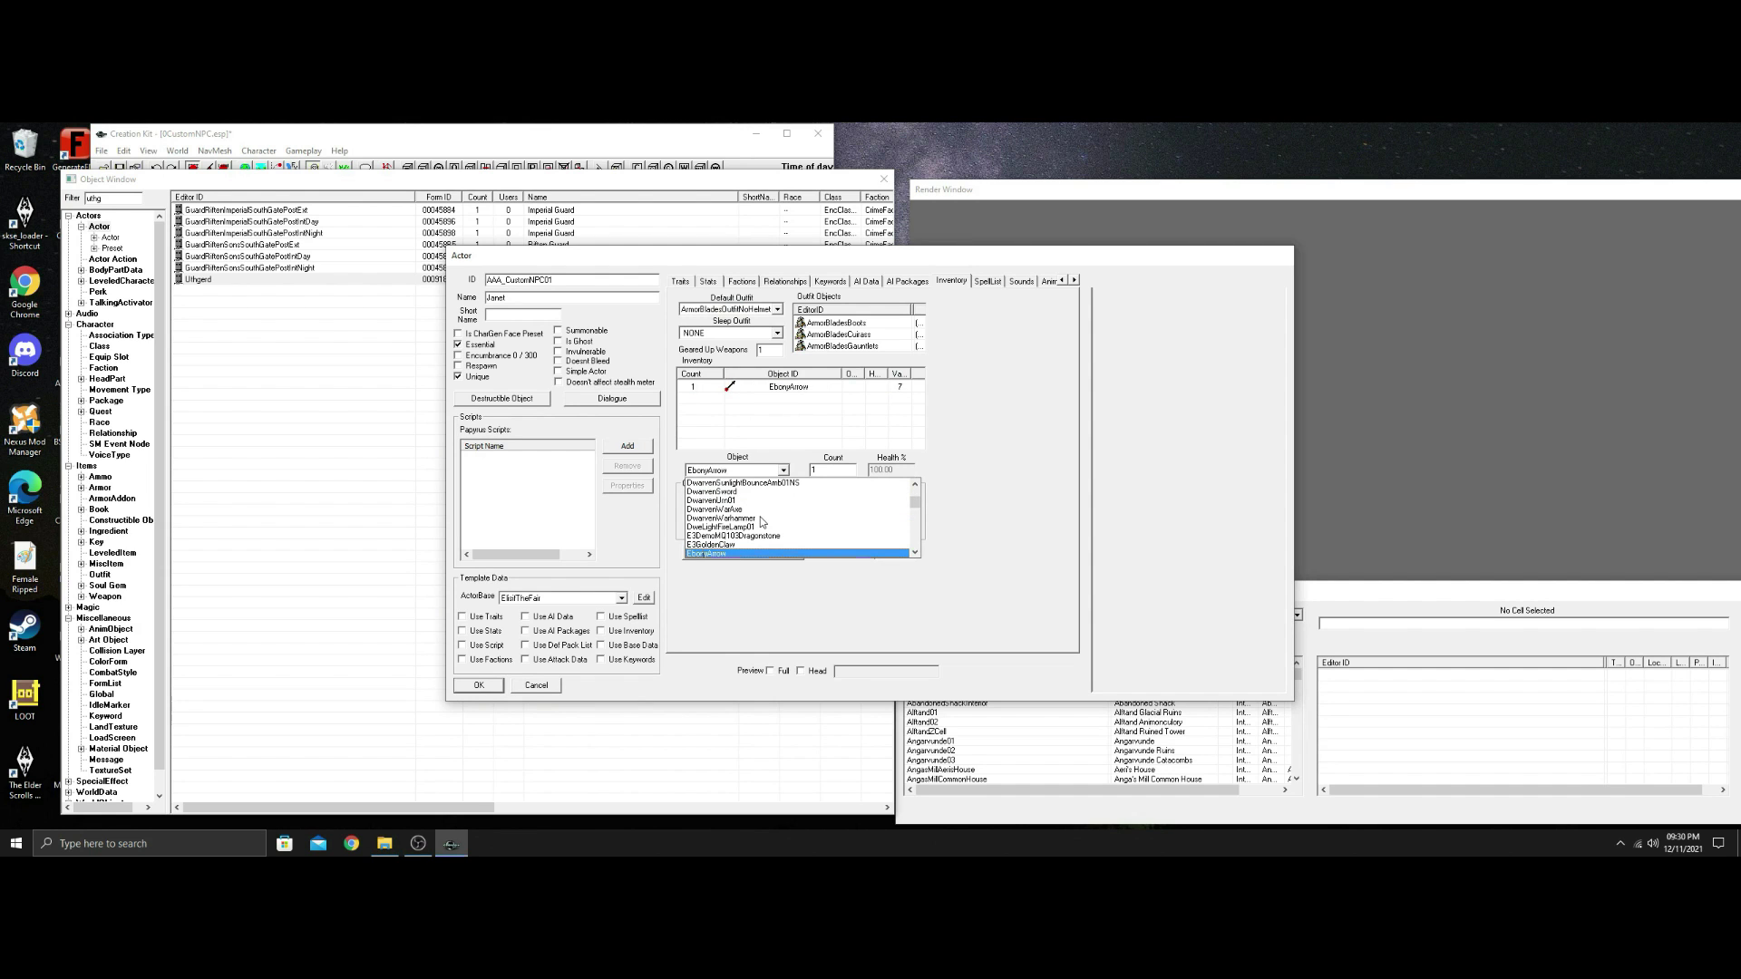
{"action": "scroll", "coordinate": [753, 526], "scroll_direction": "down", "scroll_amount": 2}
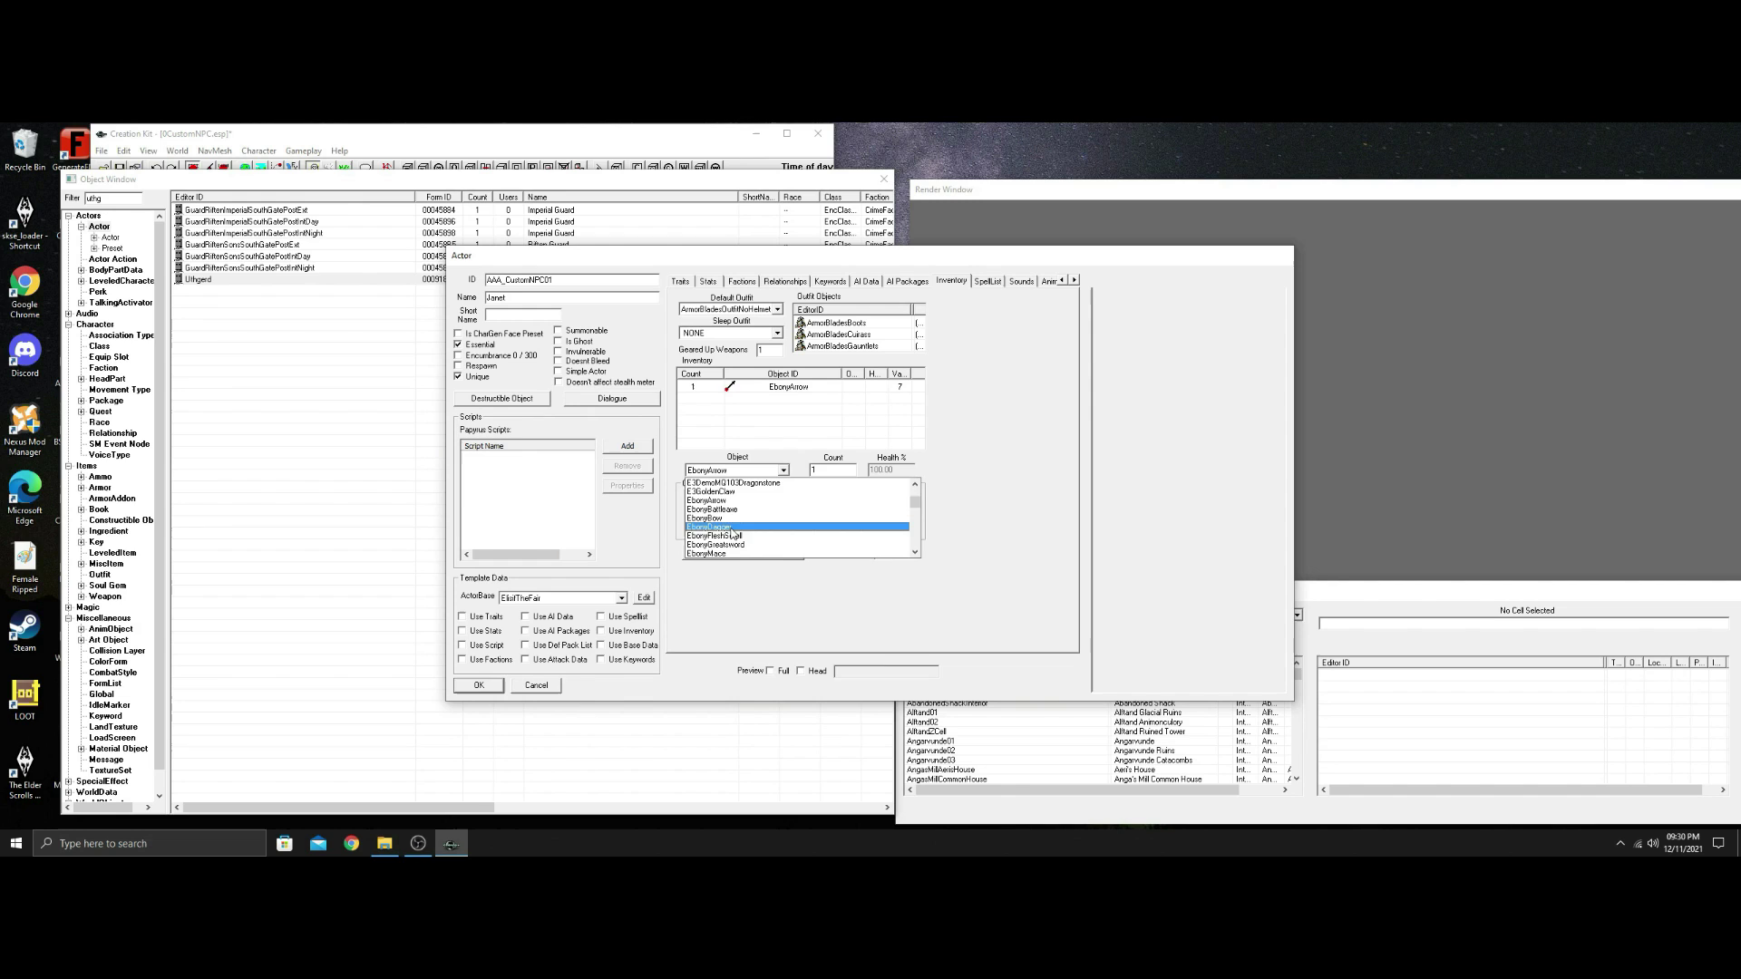
{"action": "left_click", "coordinate": [731, 528]}
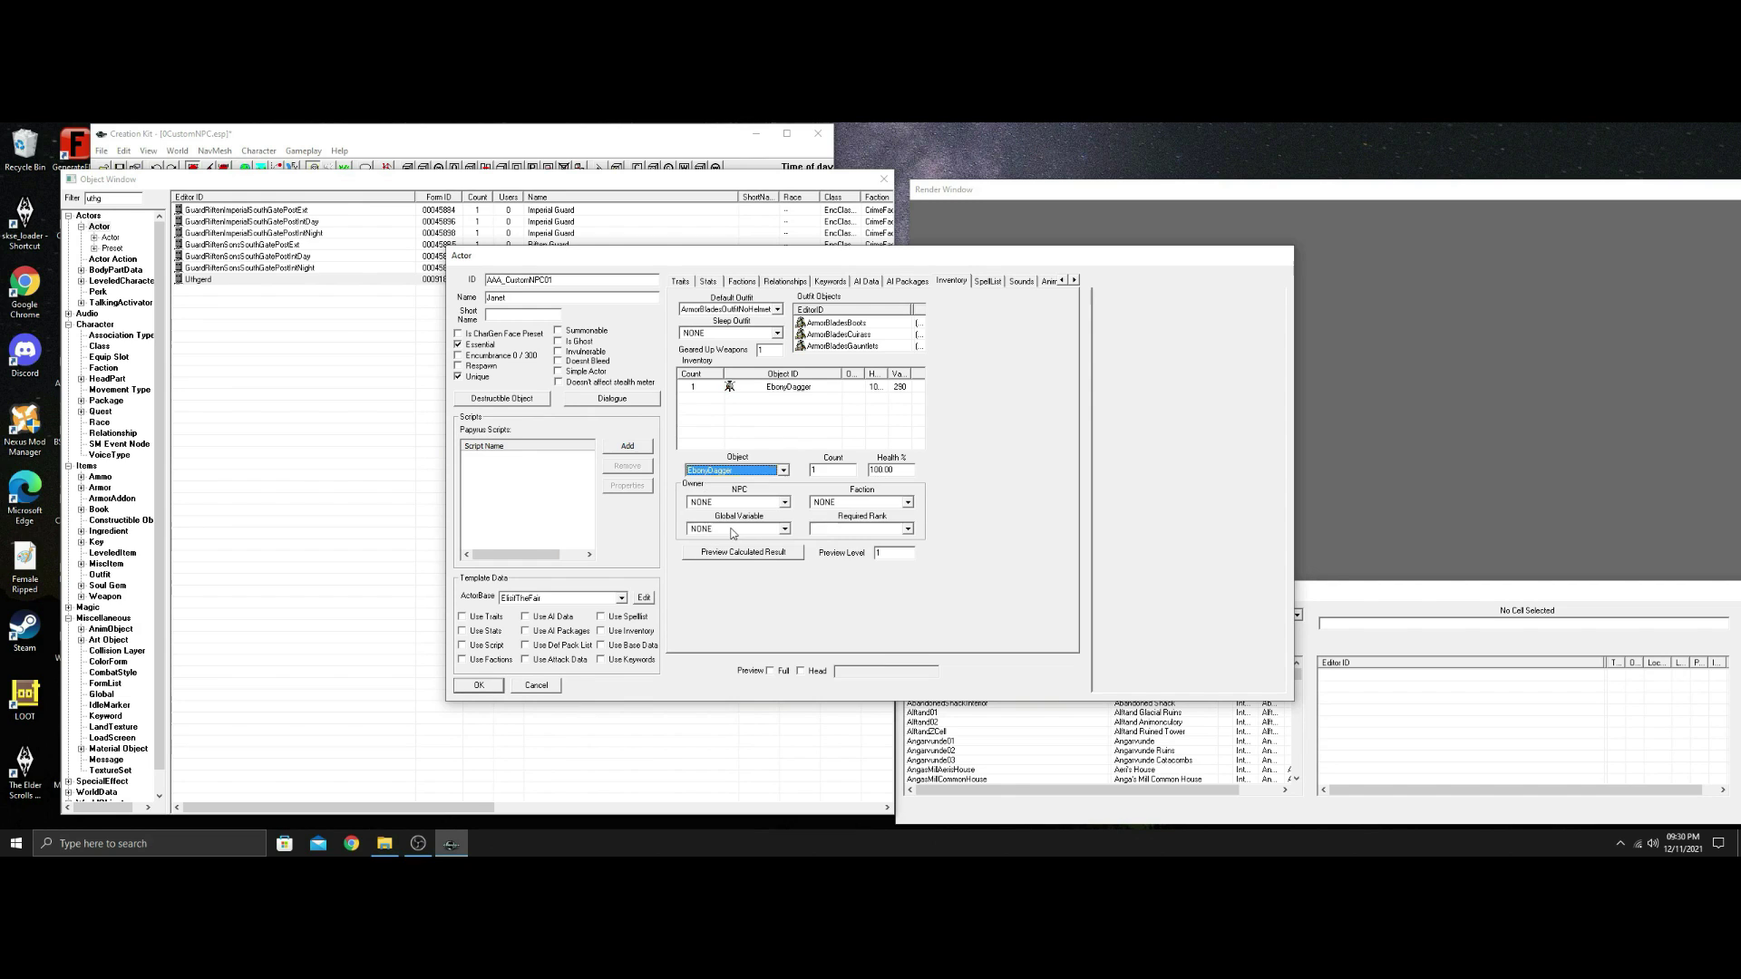
{"action": "double_click", "coordinate": [831, 469]}
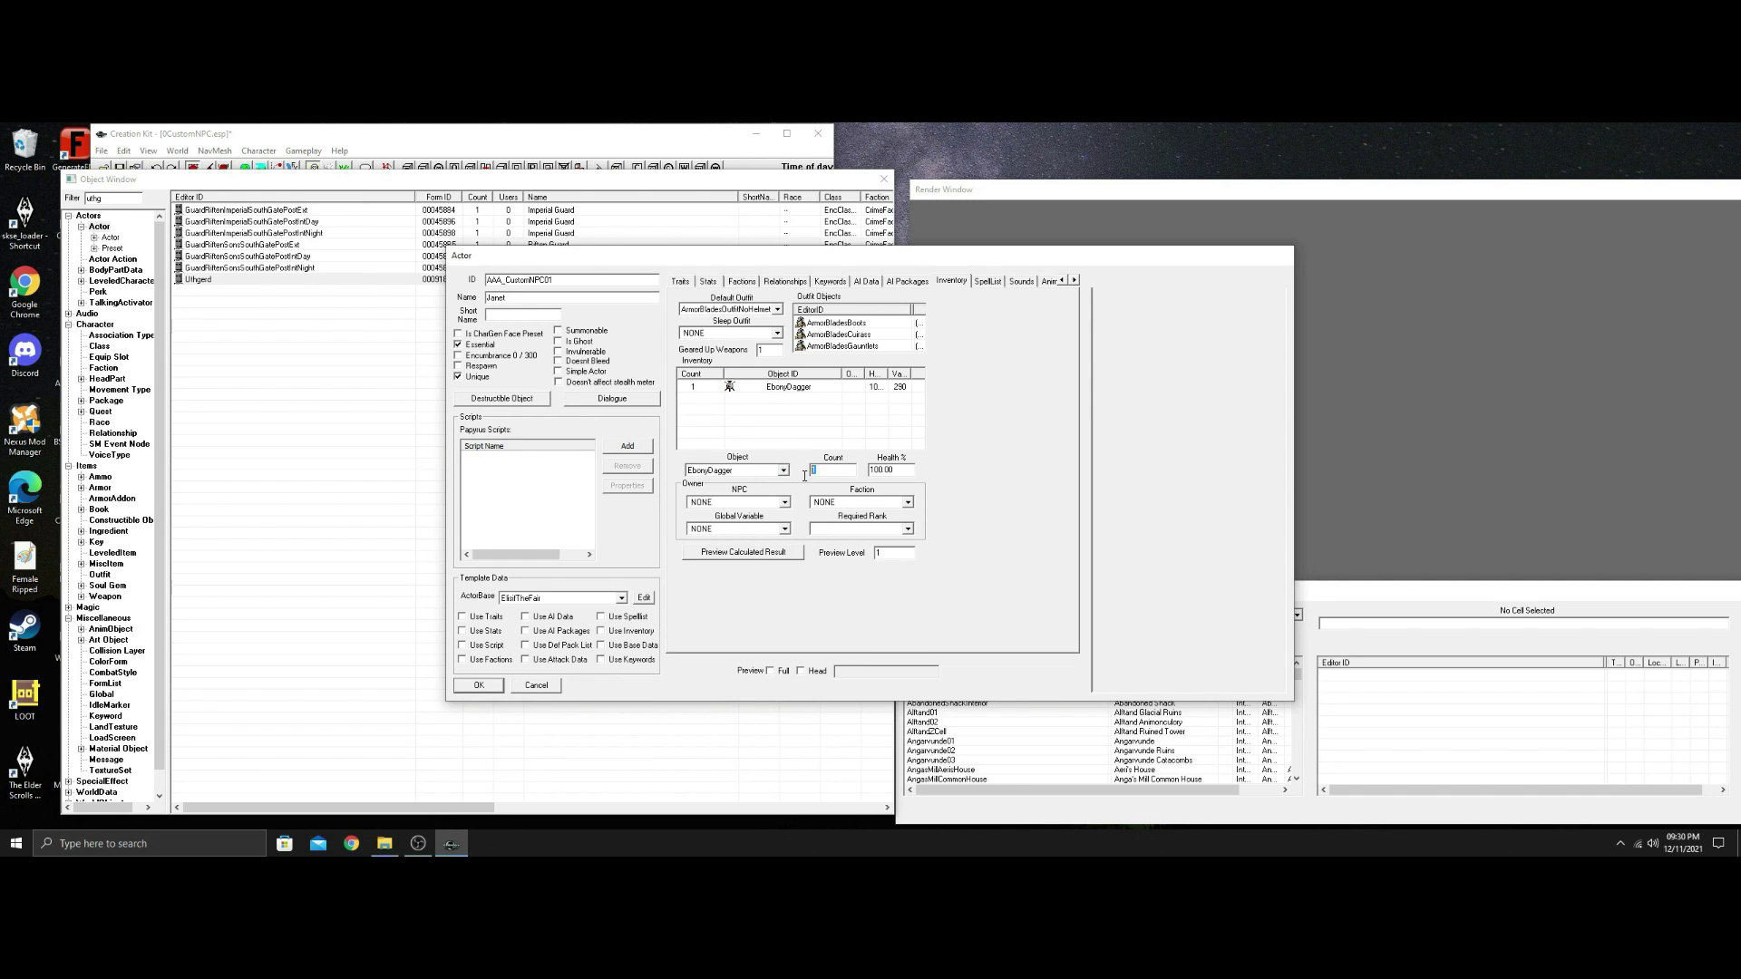
Add one Torch01 to the actor's inventory.
{"action": "right_click", "coordinate": [770, 417]}
{"action": "left_click", "coordinate": [791, 423]}
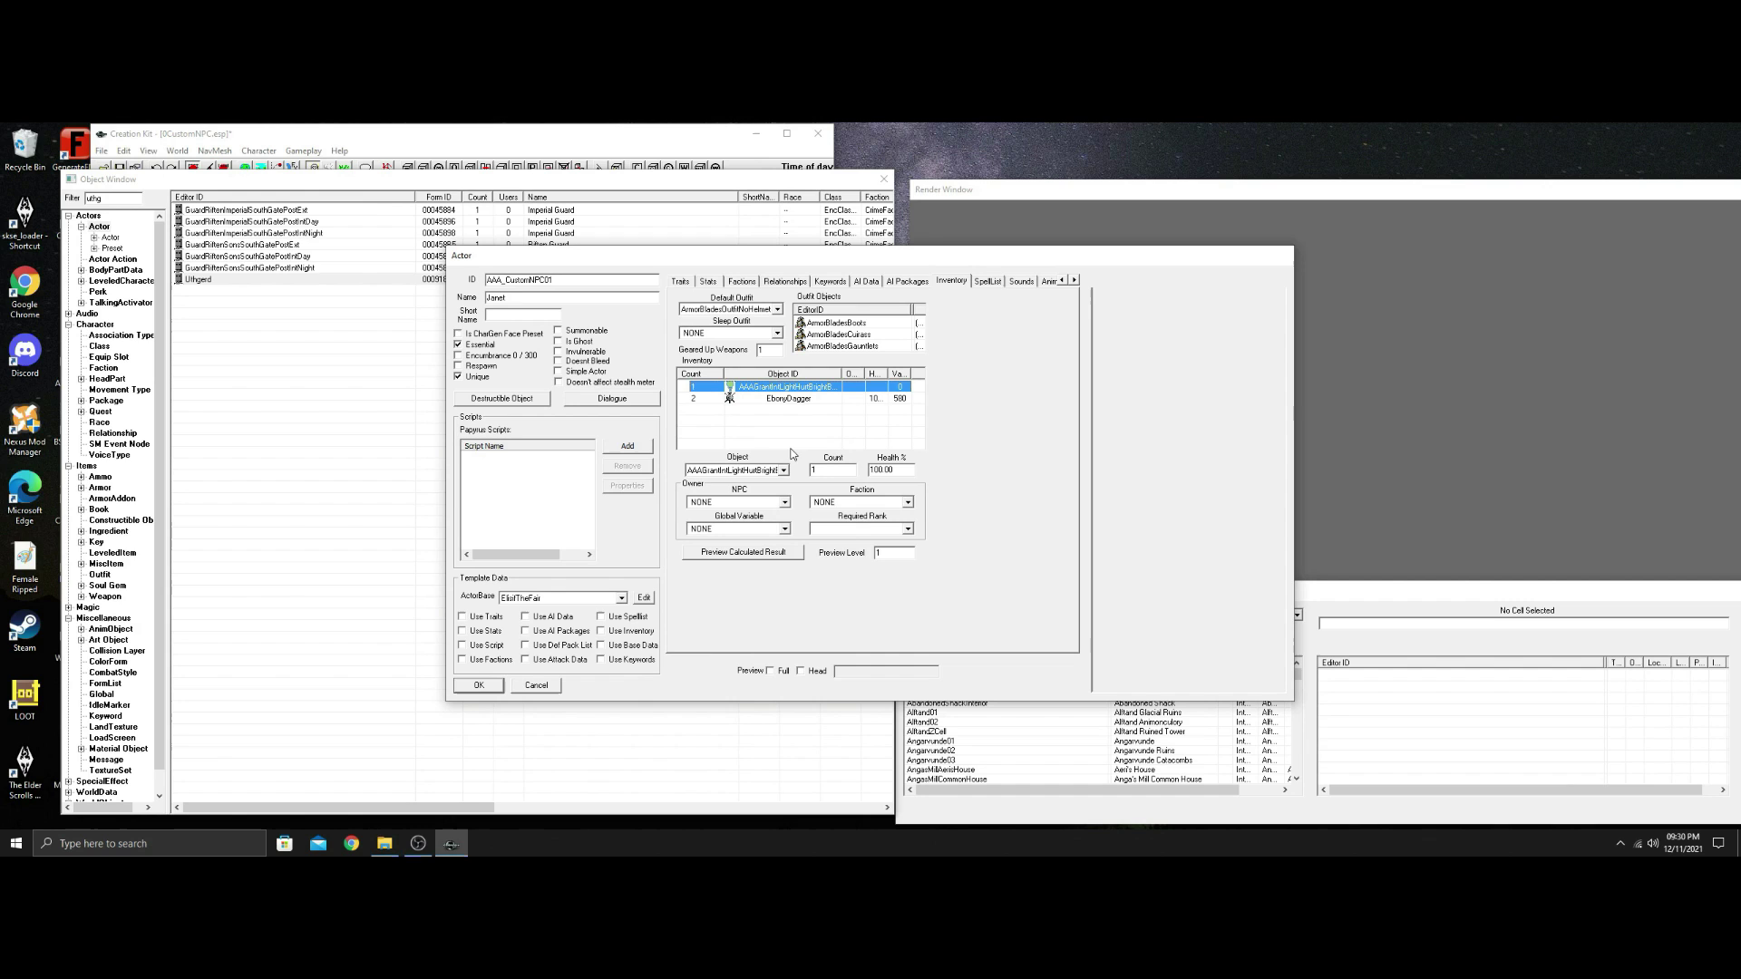
{"action": "left_click", "coordinate": [783, 471]}
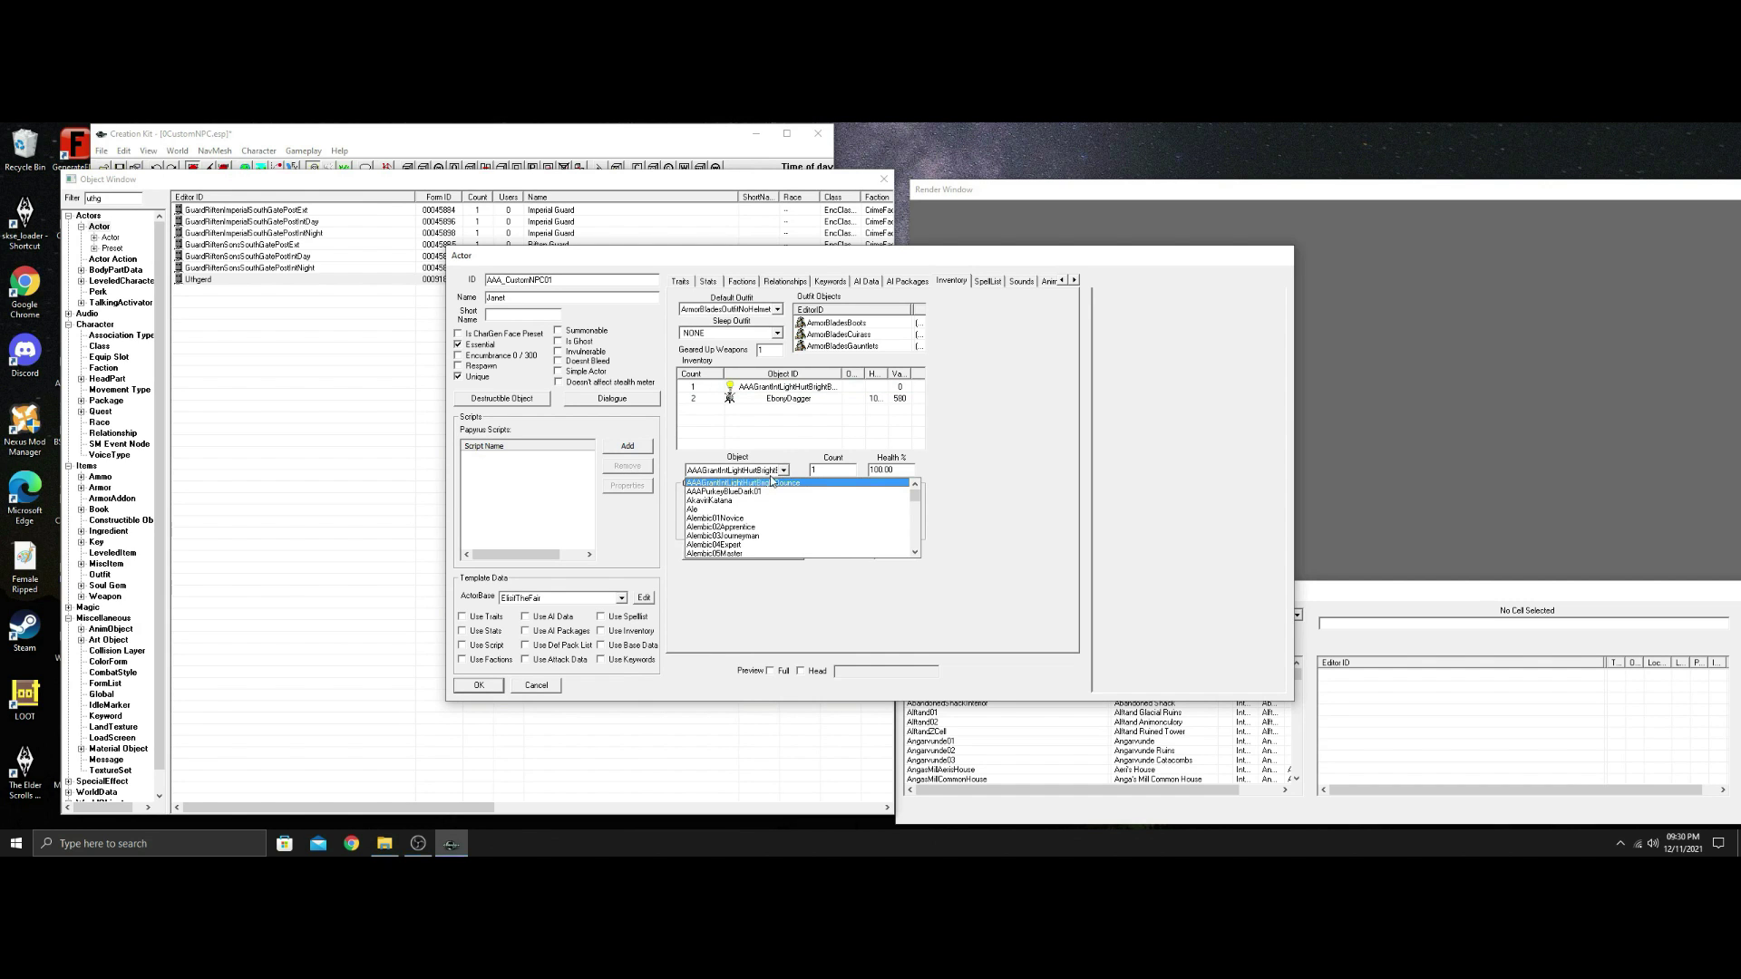
{"action": "type", "text": "torch"}
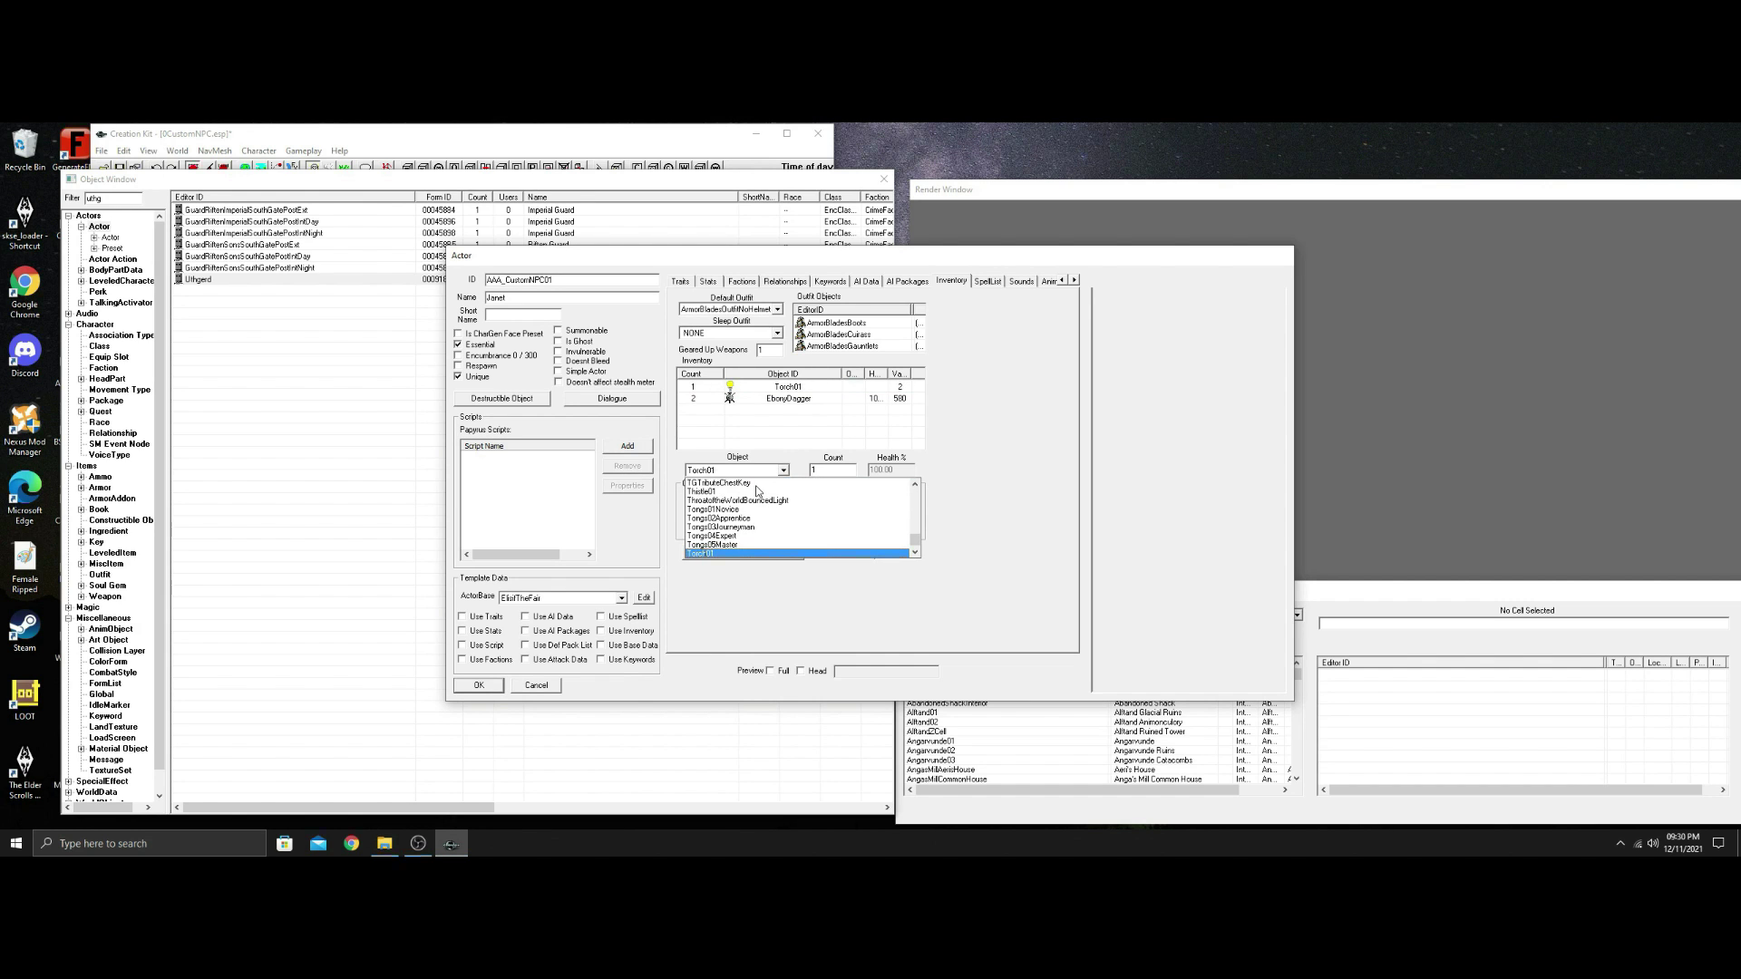
{"action": "left_click", "coordinate": [699, 553]}
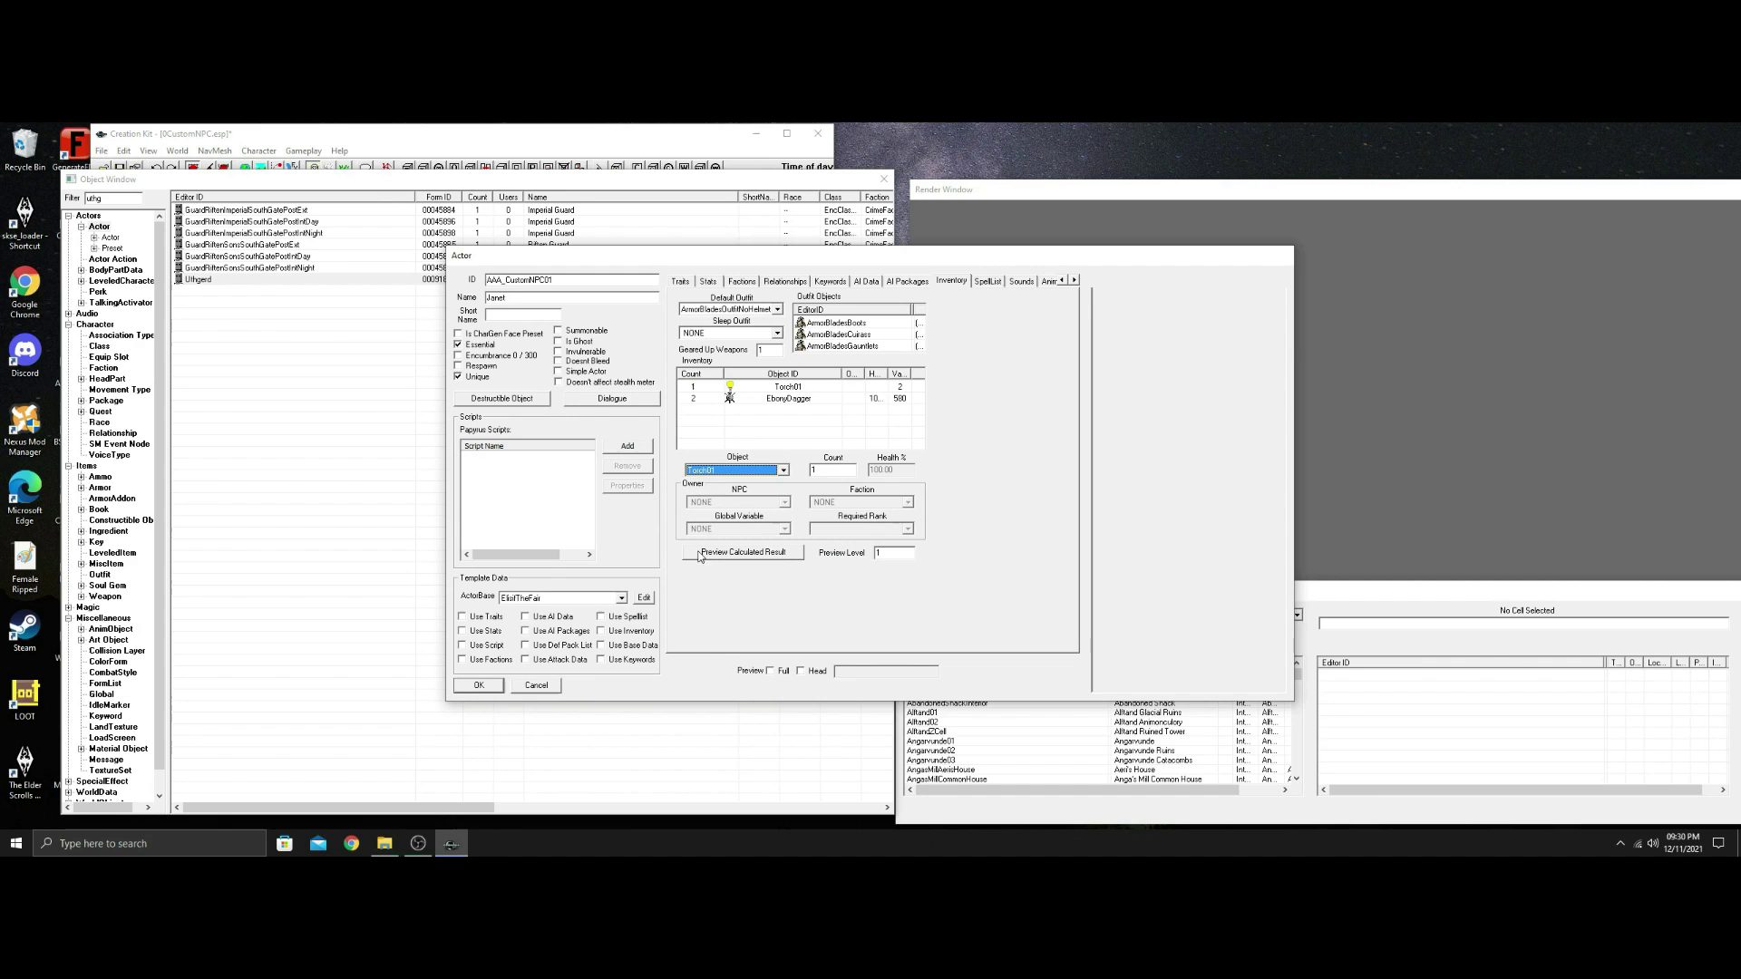
{"action": "left_click", "coordinate": [836, 436]}
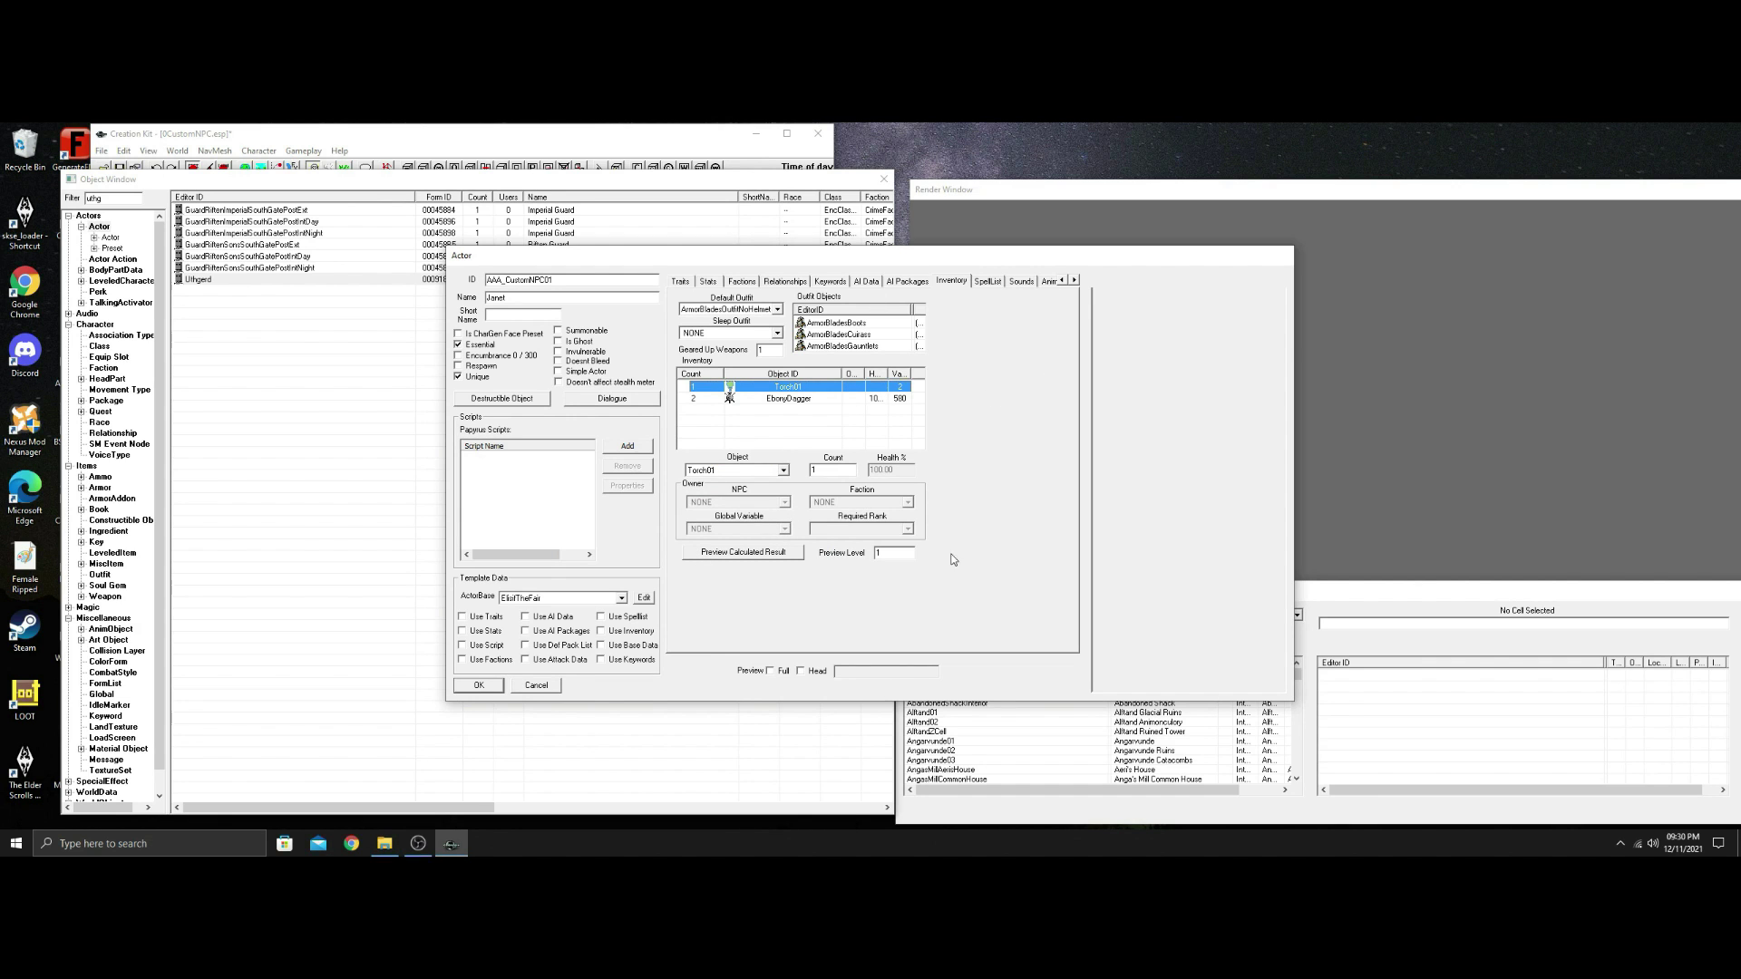
Show the full-body preview of the actor, accept all warnings and inspect the outfit and face up close.
{"action": "left_click", "coordinate": [770, 672]}
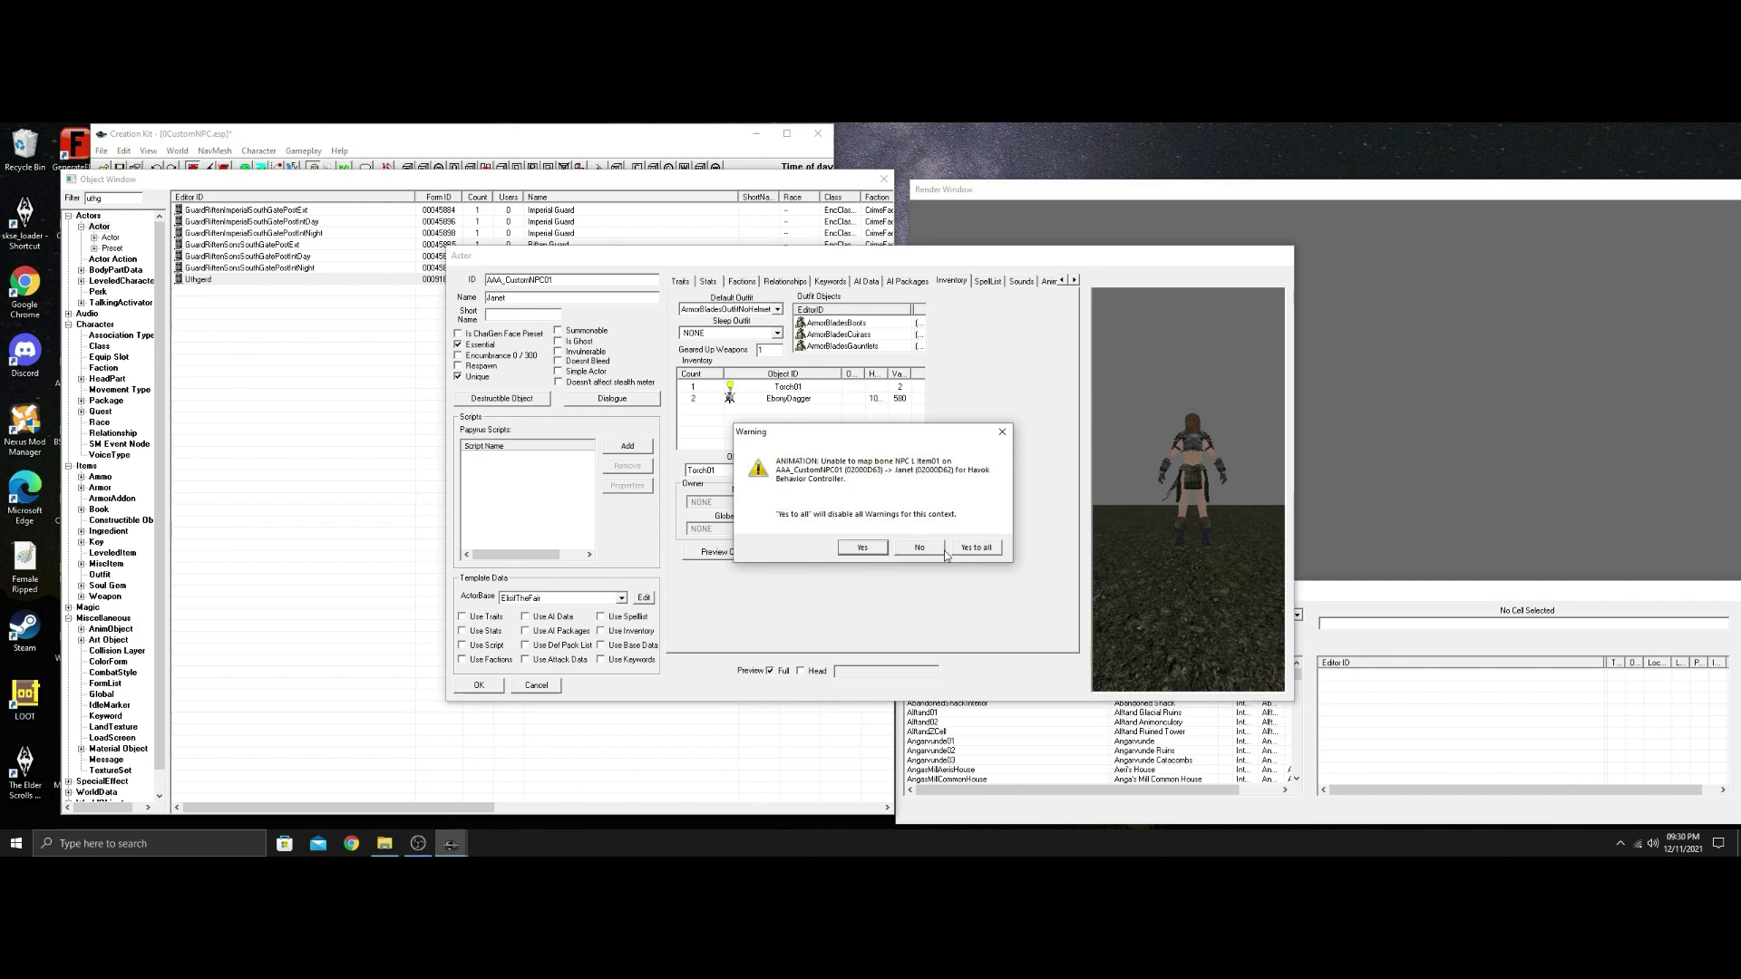
{"action": "left_click", "coordinate": [975, 549]}
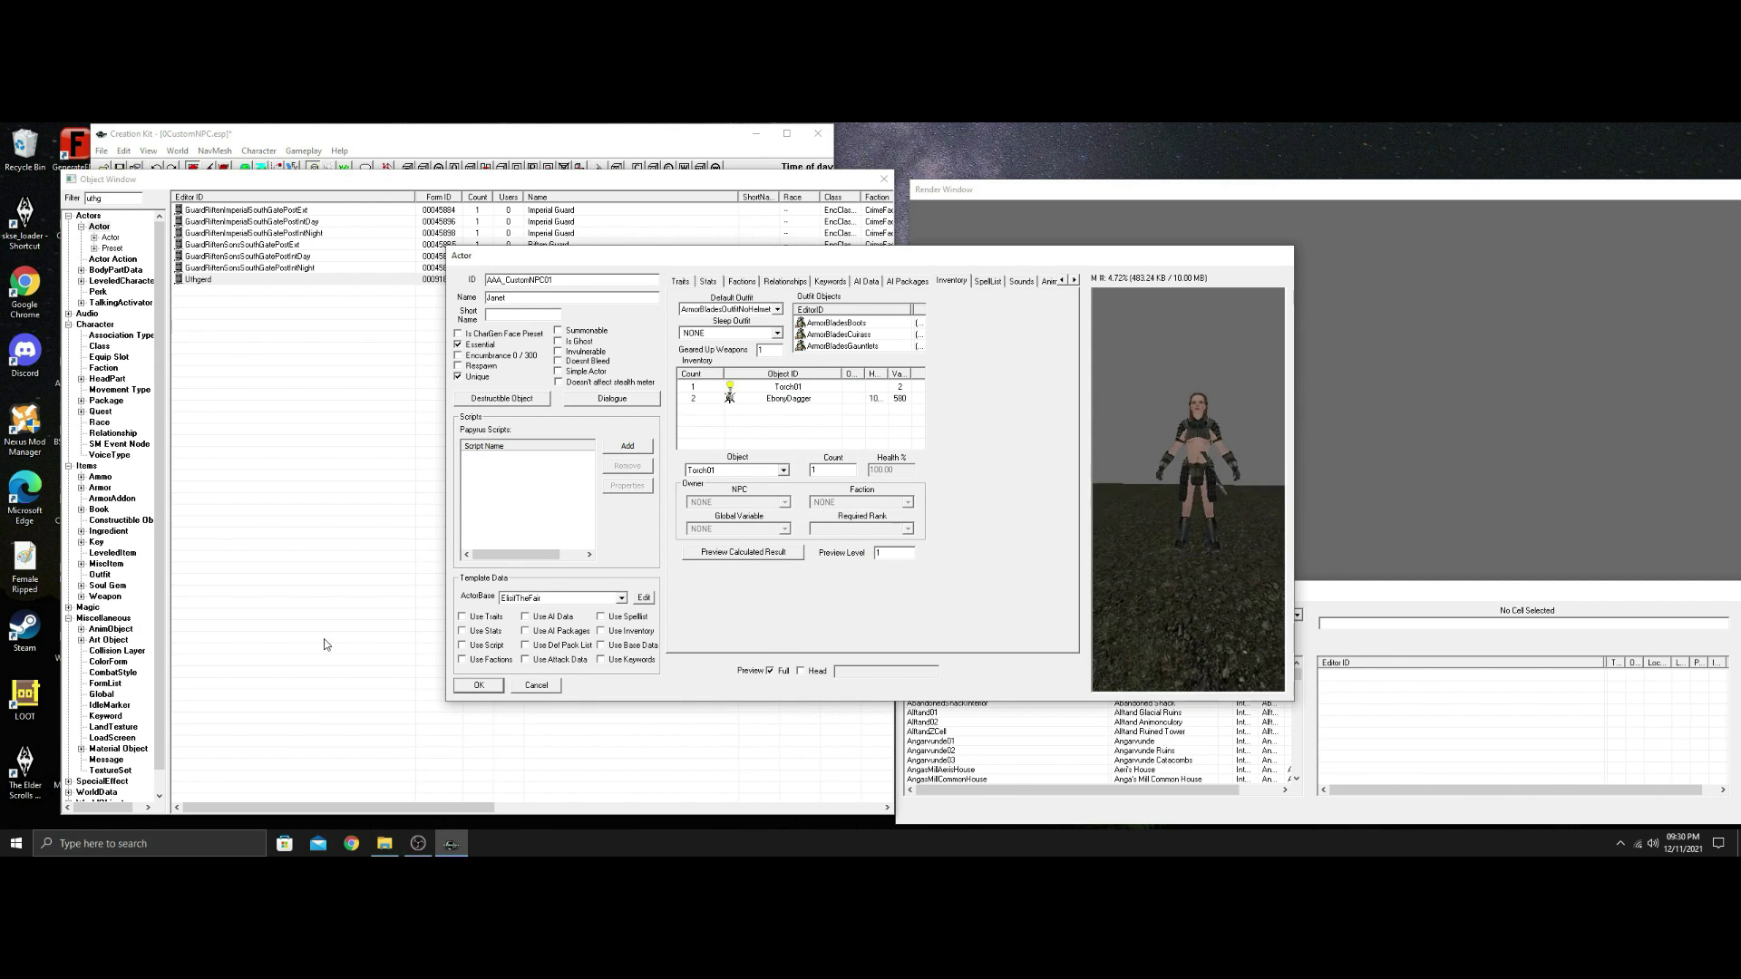
{"action": "scroll", "coordinate": [1146, 503], "scroll_direction": "up", "scroll_amount": 5}
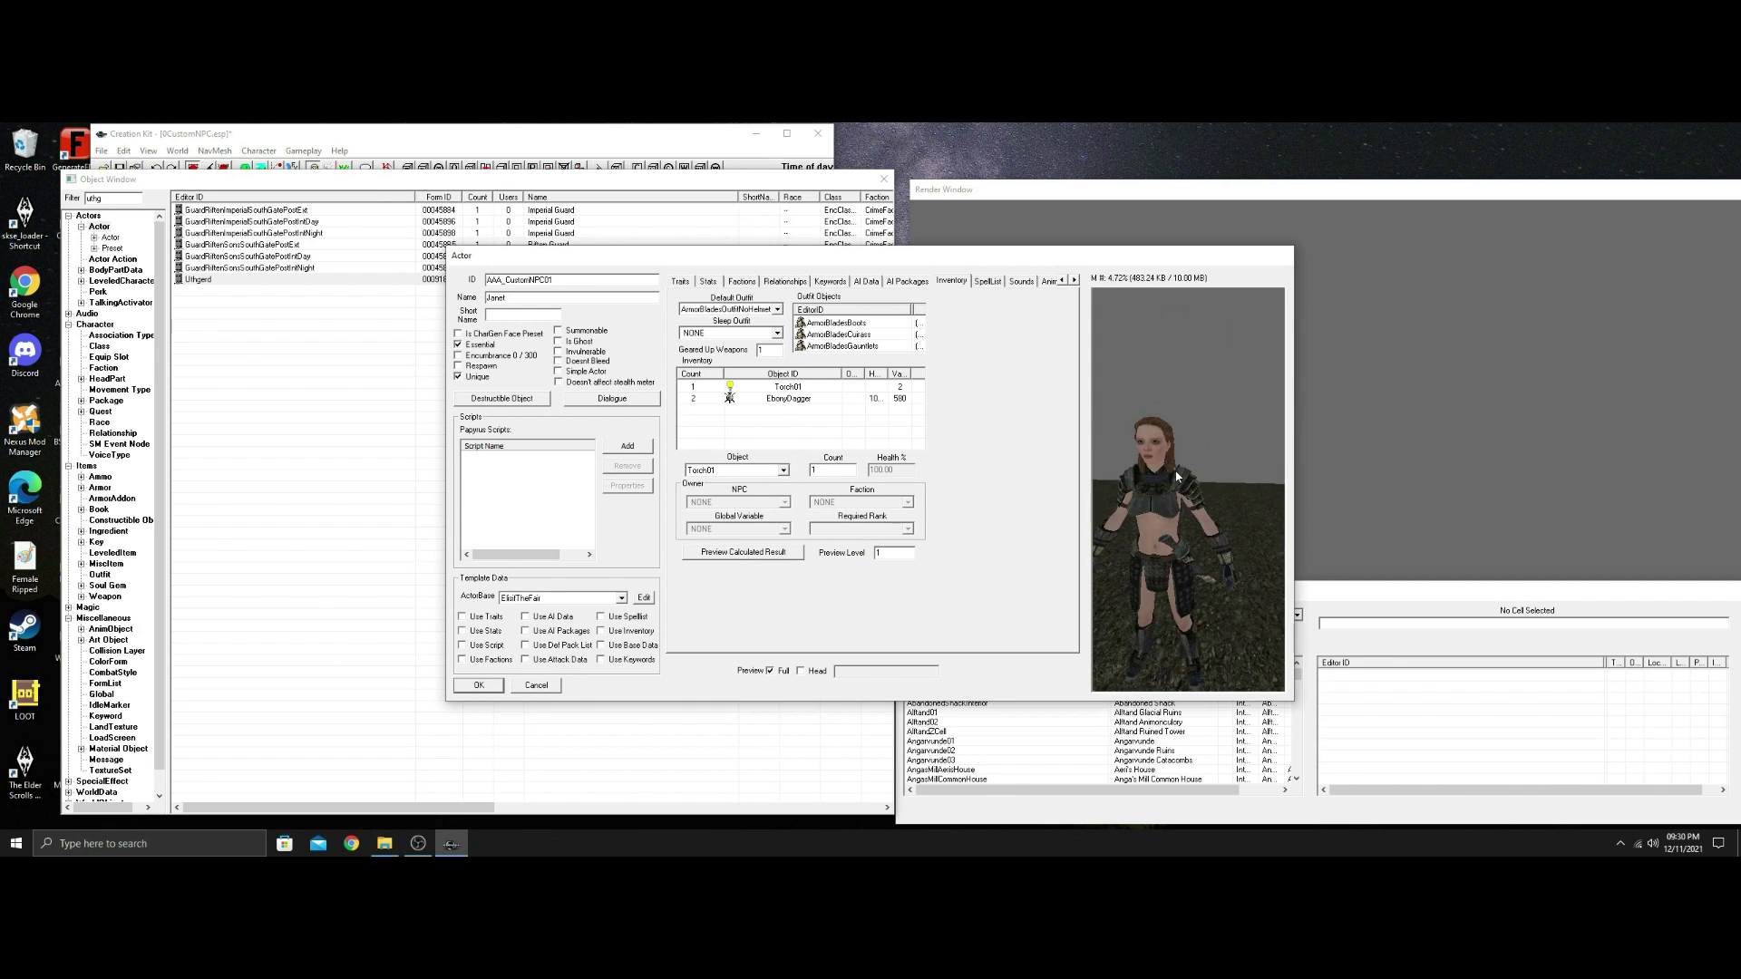
{"action": "scroll", "coordinate": [1201, 467], "scroll_direction": "up", "scroll_amount": 2}
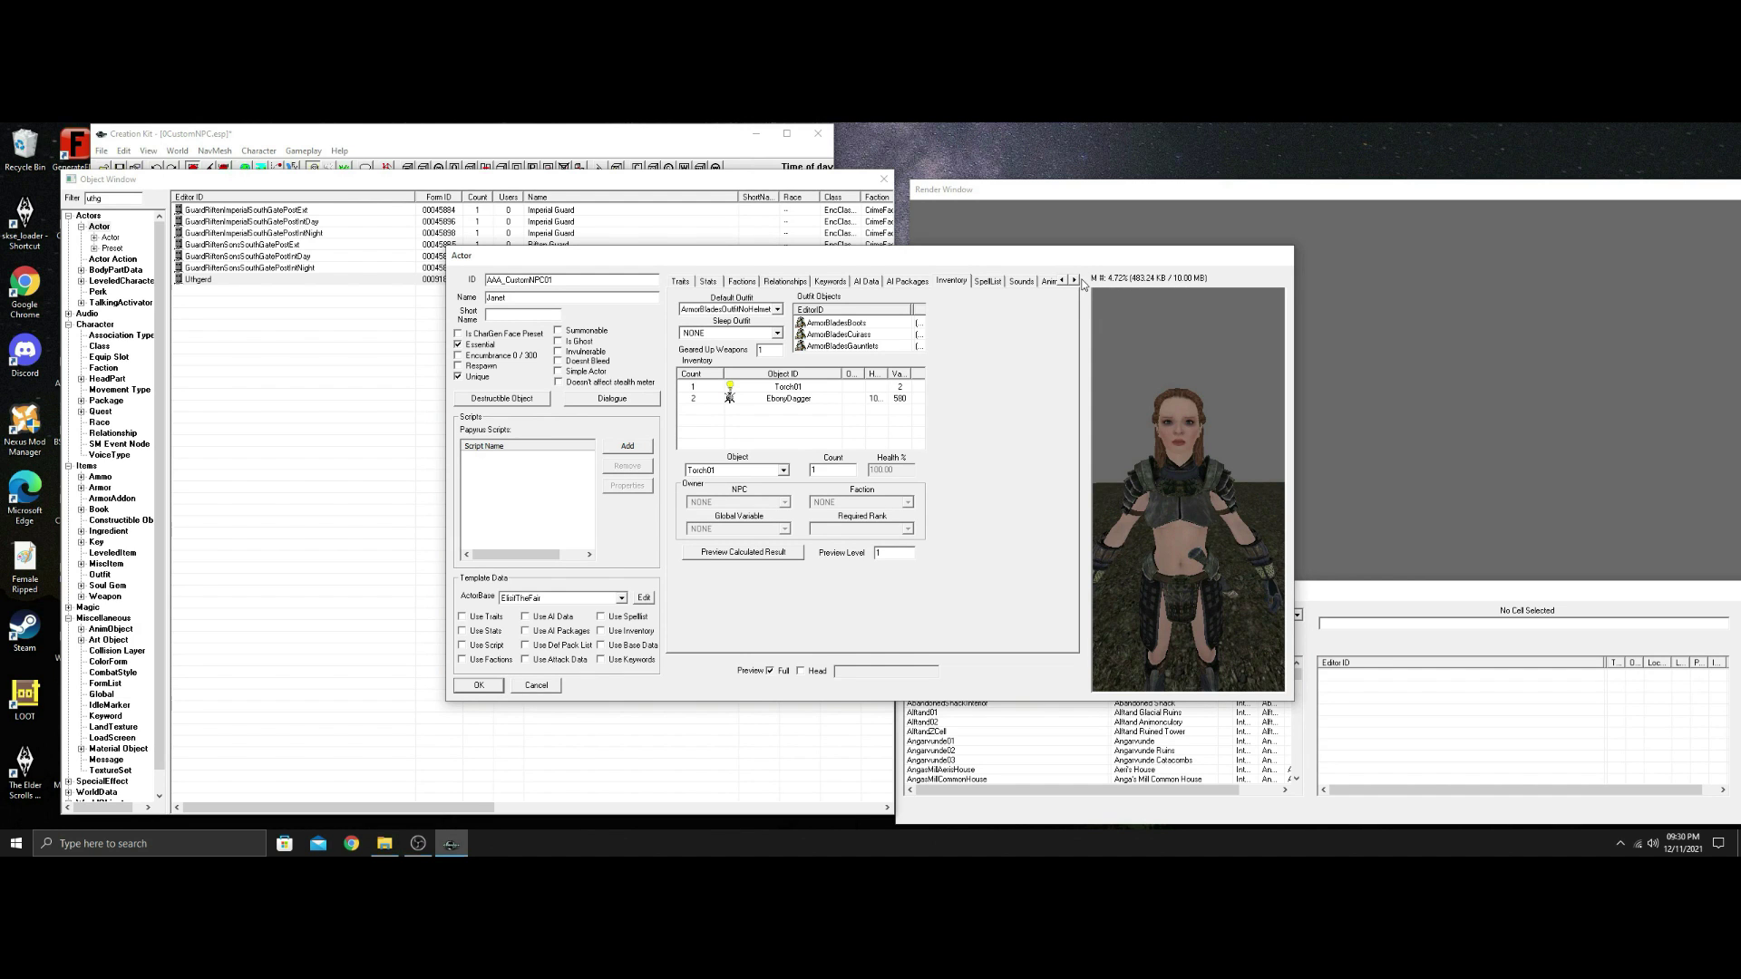
Set the actor's AI attributes to Aggressive aggression, Brave confidence, Helps Allies assistance and an energy of 70.
{"action": "left_click", "coordinate": [863, 281]}
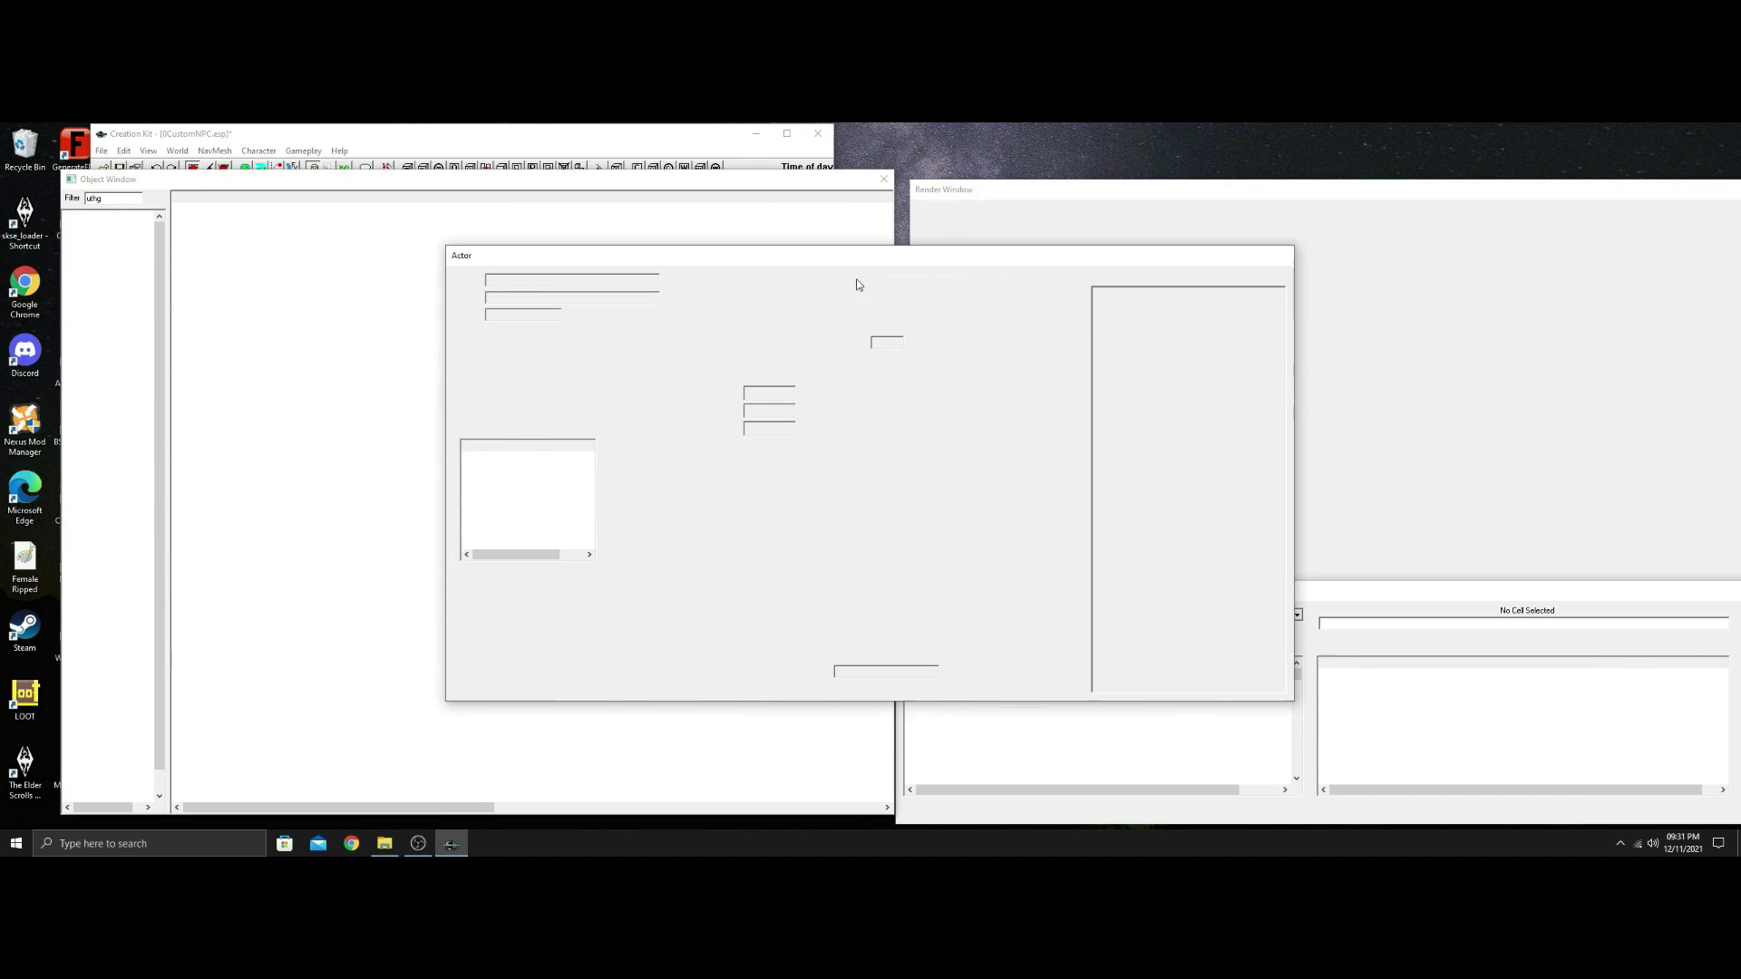
{"action": "left_click", "coordinate": [796, 325]}
{"action": "left_click", "coordinate": [772, 344]}
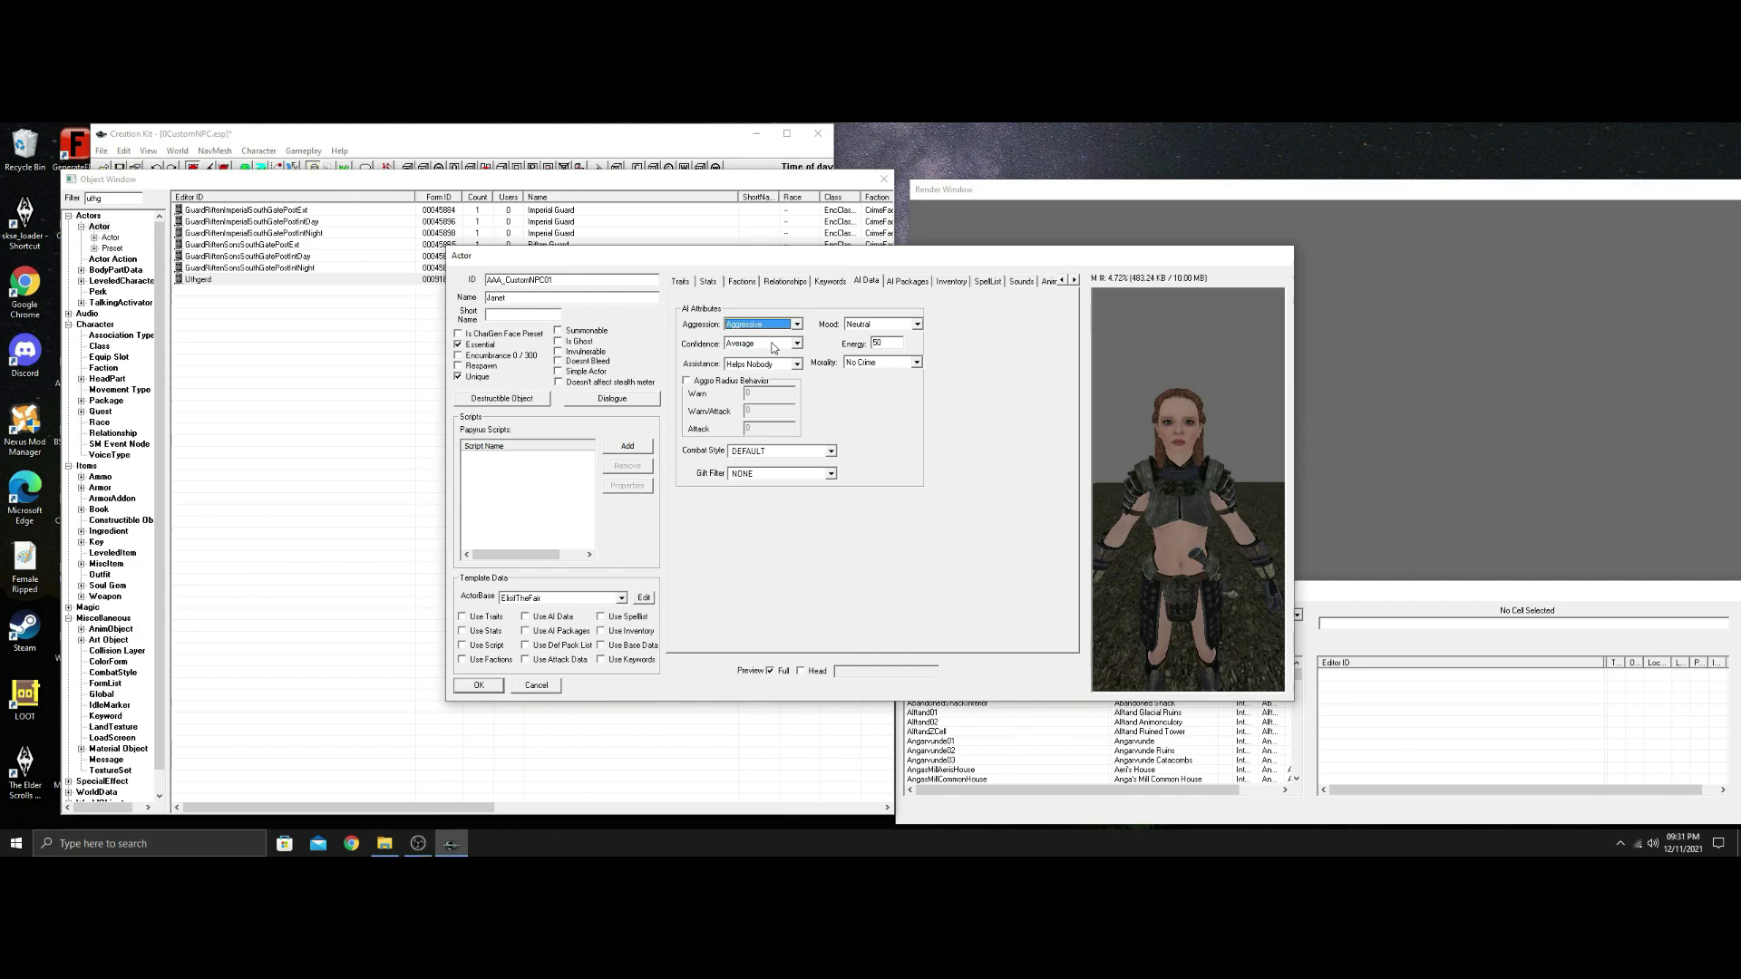
{"action": "left_click", "coordinate": [796, 343]}
{"action": "left_click", "coordinate": [748, 382]}
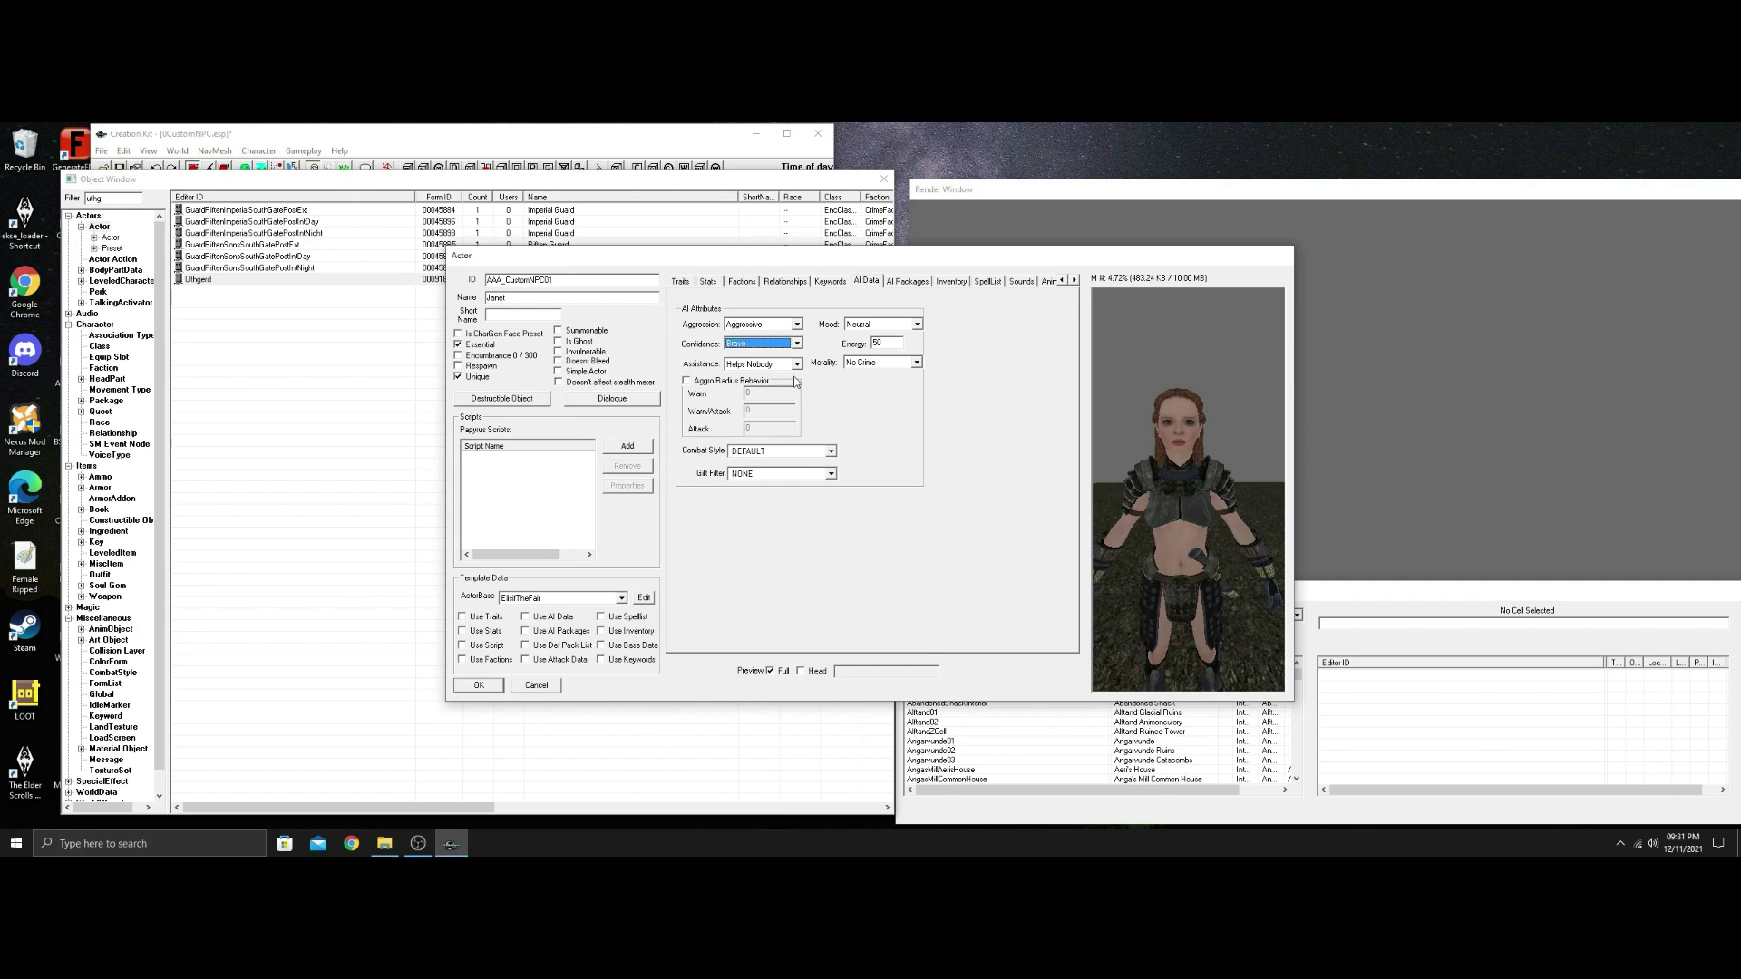
{"action": "left_click", "coordinate": [797, 363]}
{"action": "left_click", "coordinate": [774, 386]}
{"action": "double_click", "coordinate": [877, 343]}
{"action": "type", "text": "70"}
Set the actor's combat style to csForswornBerserker.
{"action": "left_click", "coordinate": [826, 452]}
{"action": "scroll", "coordinate": [800, 492], "scroll_direction": "down", "scroll_amount": 10}
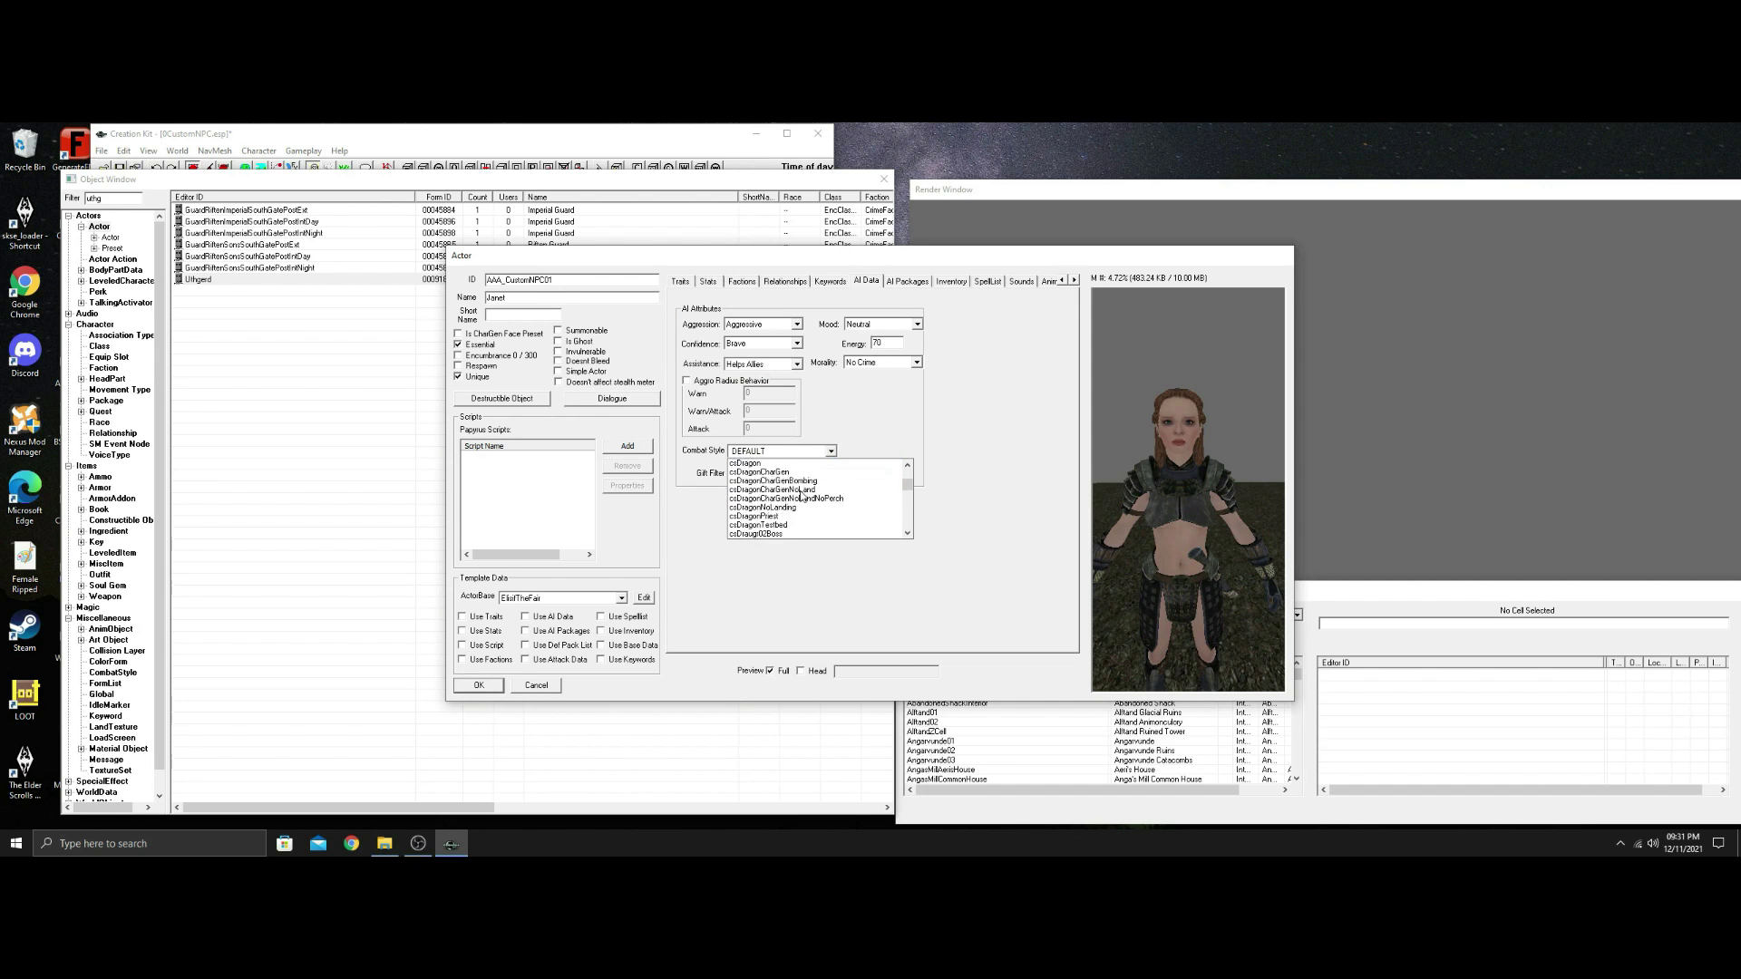
{"action": "scroll", "coordinate": [801, 491], "scroll_direction": "down", "scroll_amount": 8}
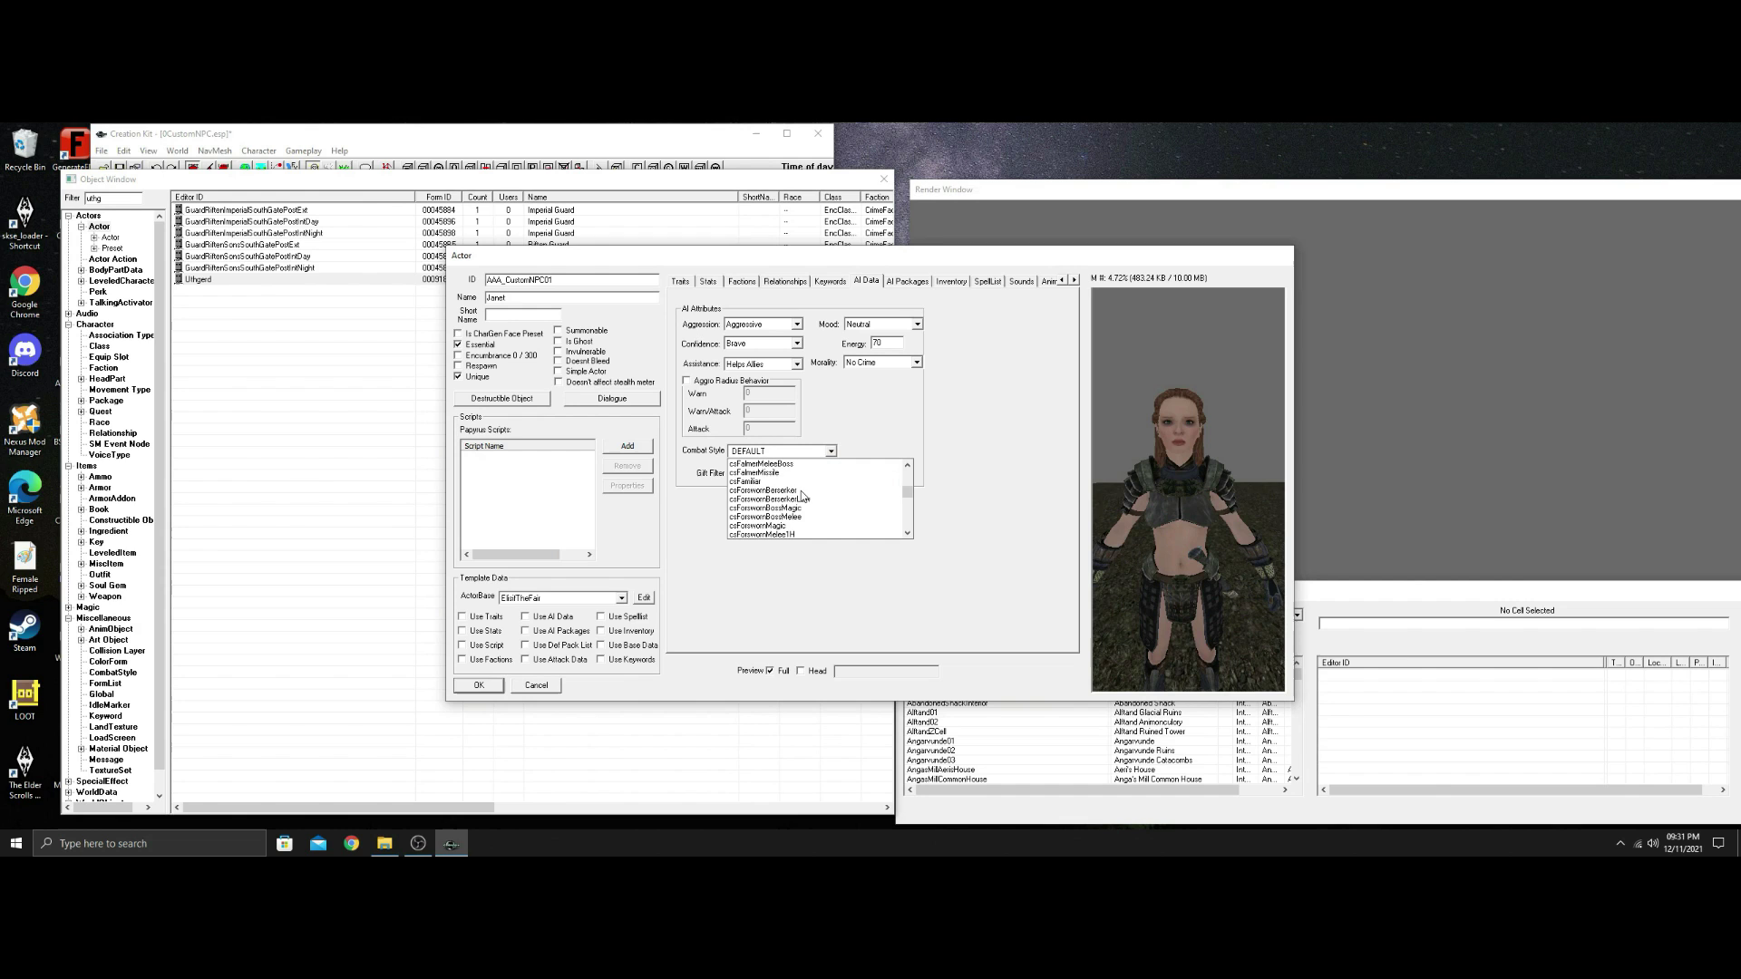
{"action": "left_click", "coordinate": [788, 491]}
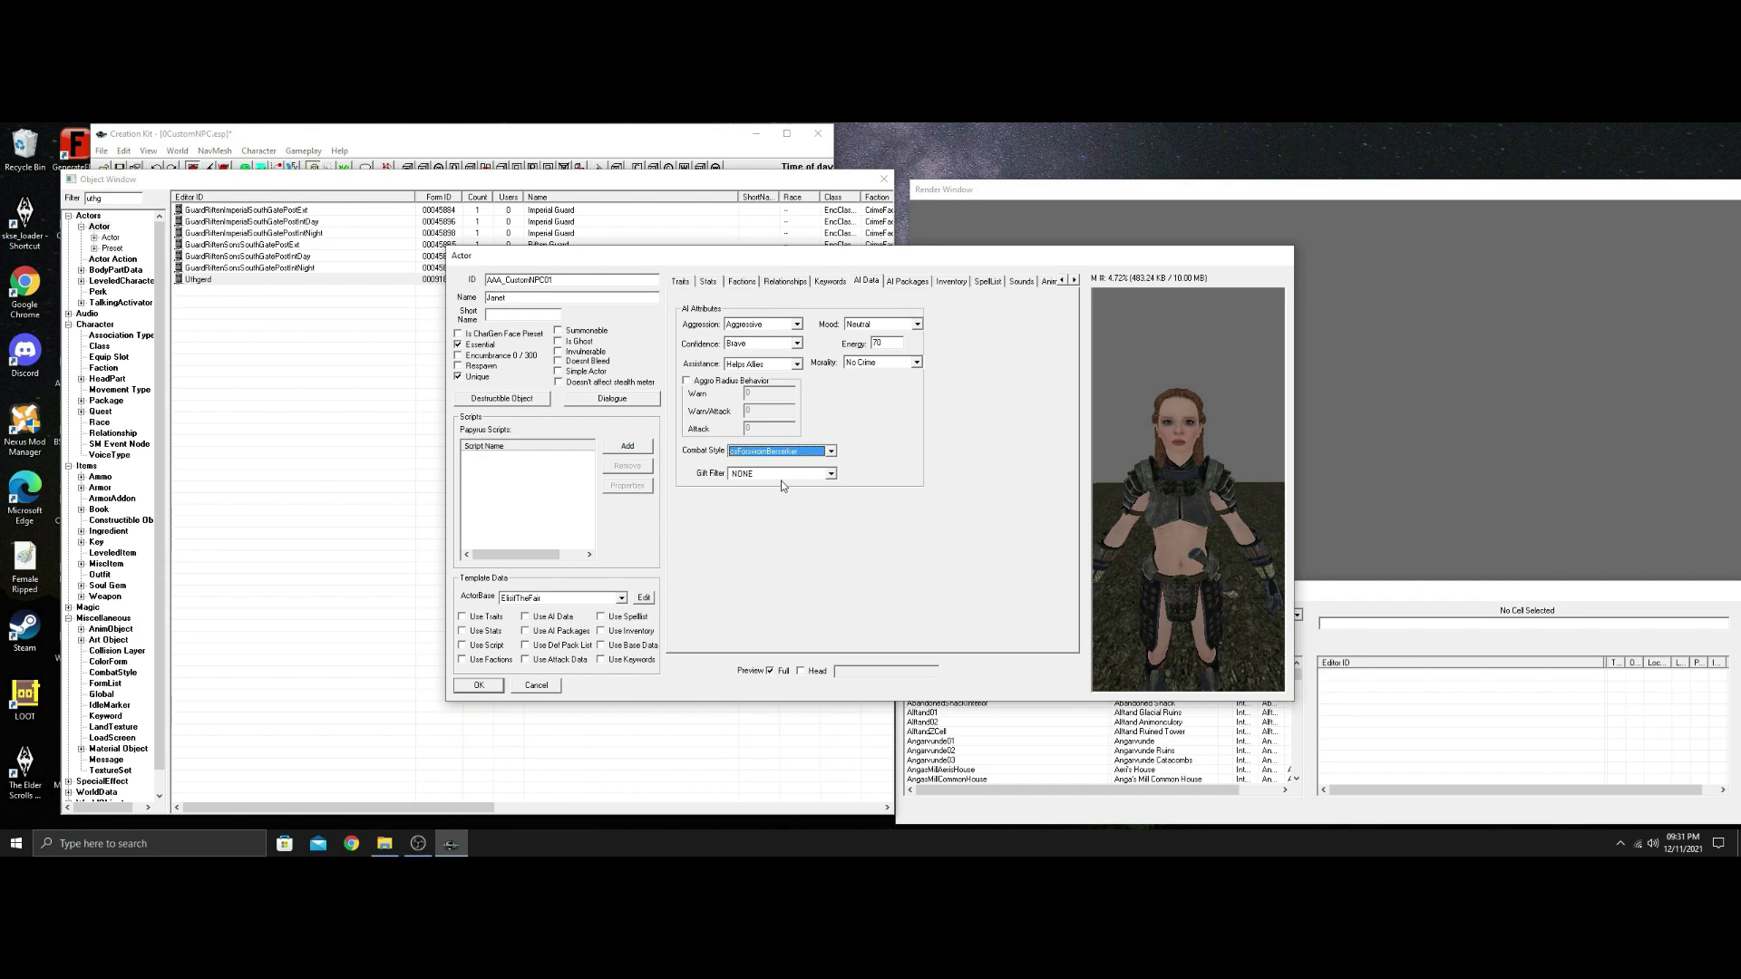
Try EyesType20 for the eyes in the actor's face morphs and settle on EyesType9.
{"action": "left_click", "coordinate": [1074, 281]}
{"action": "left_click", "coordinate": [1074, 281]}
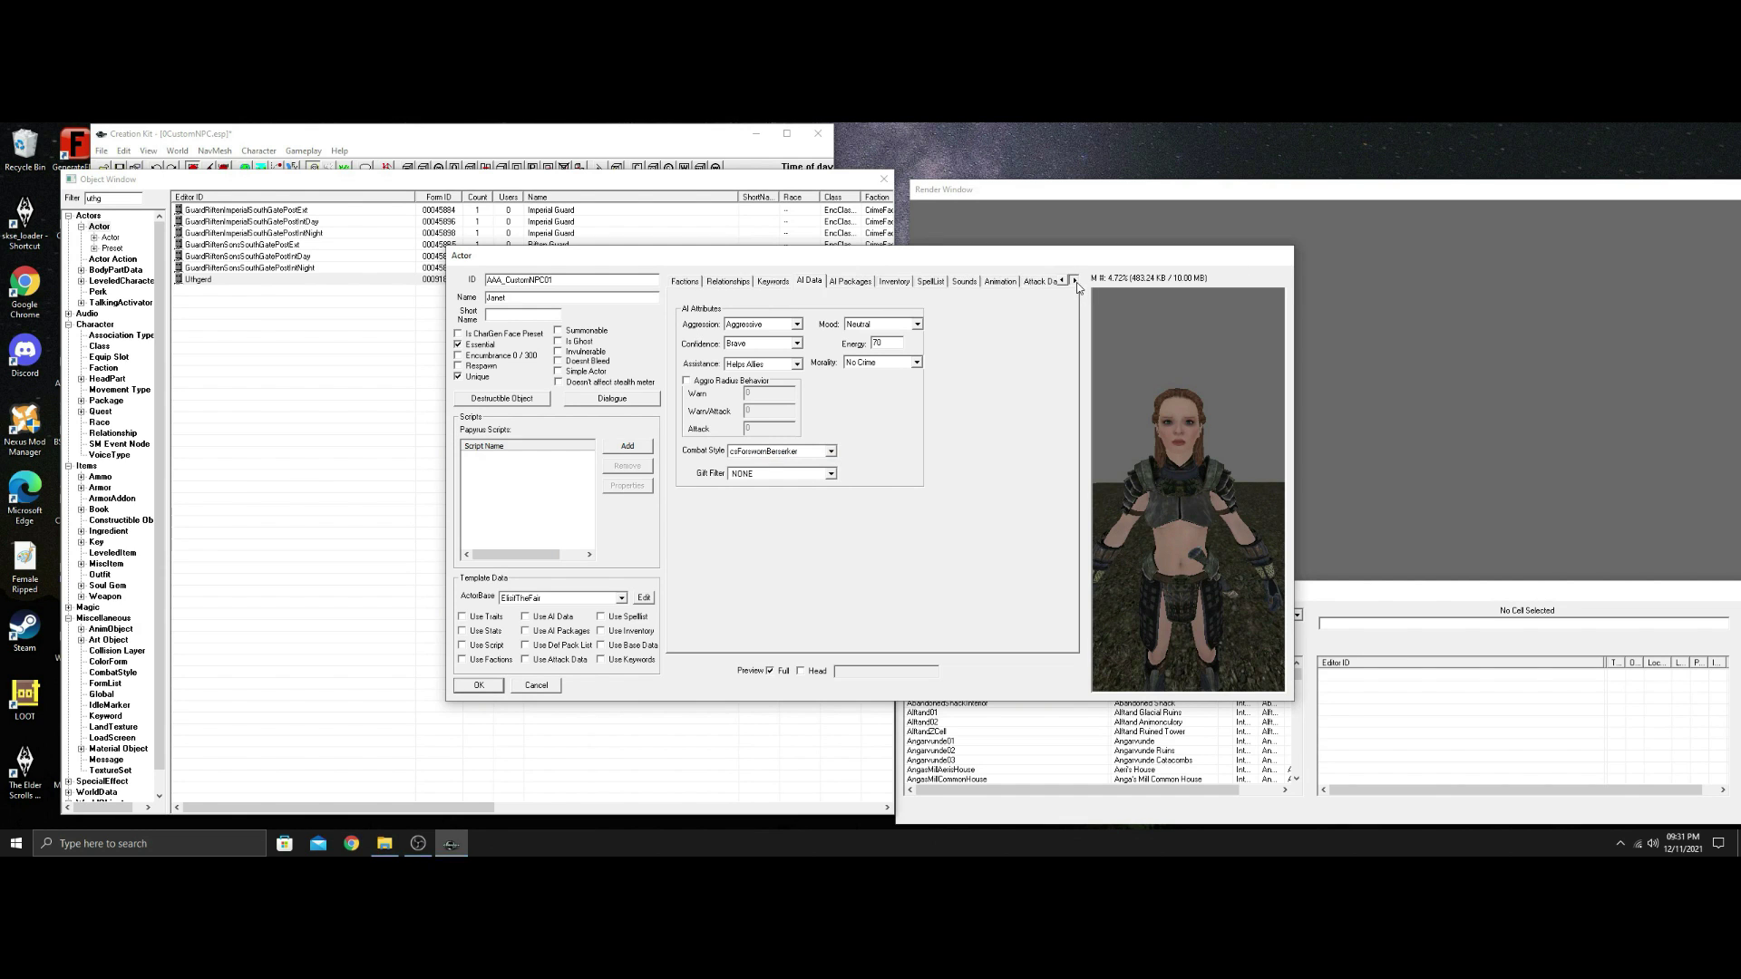
{"action": "left_click", "coordinate": [1074, 281]}
{"action": "left_click", "coordinate": [1074, 281]}
{"action": "left_click", "coordinate": [1075, 281]}
{"action": "left_click", "coordinate": [1074, 281]}
{"action": "left_click", "coordinate": [1074, 281]}
{"action": "left_click", "coordinate": [1074, 282]}
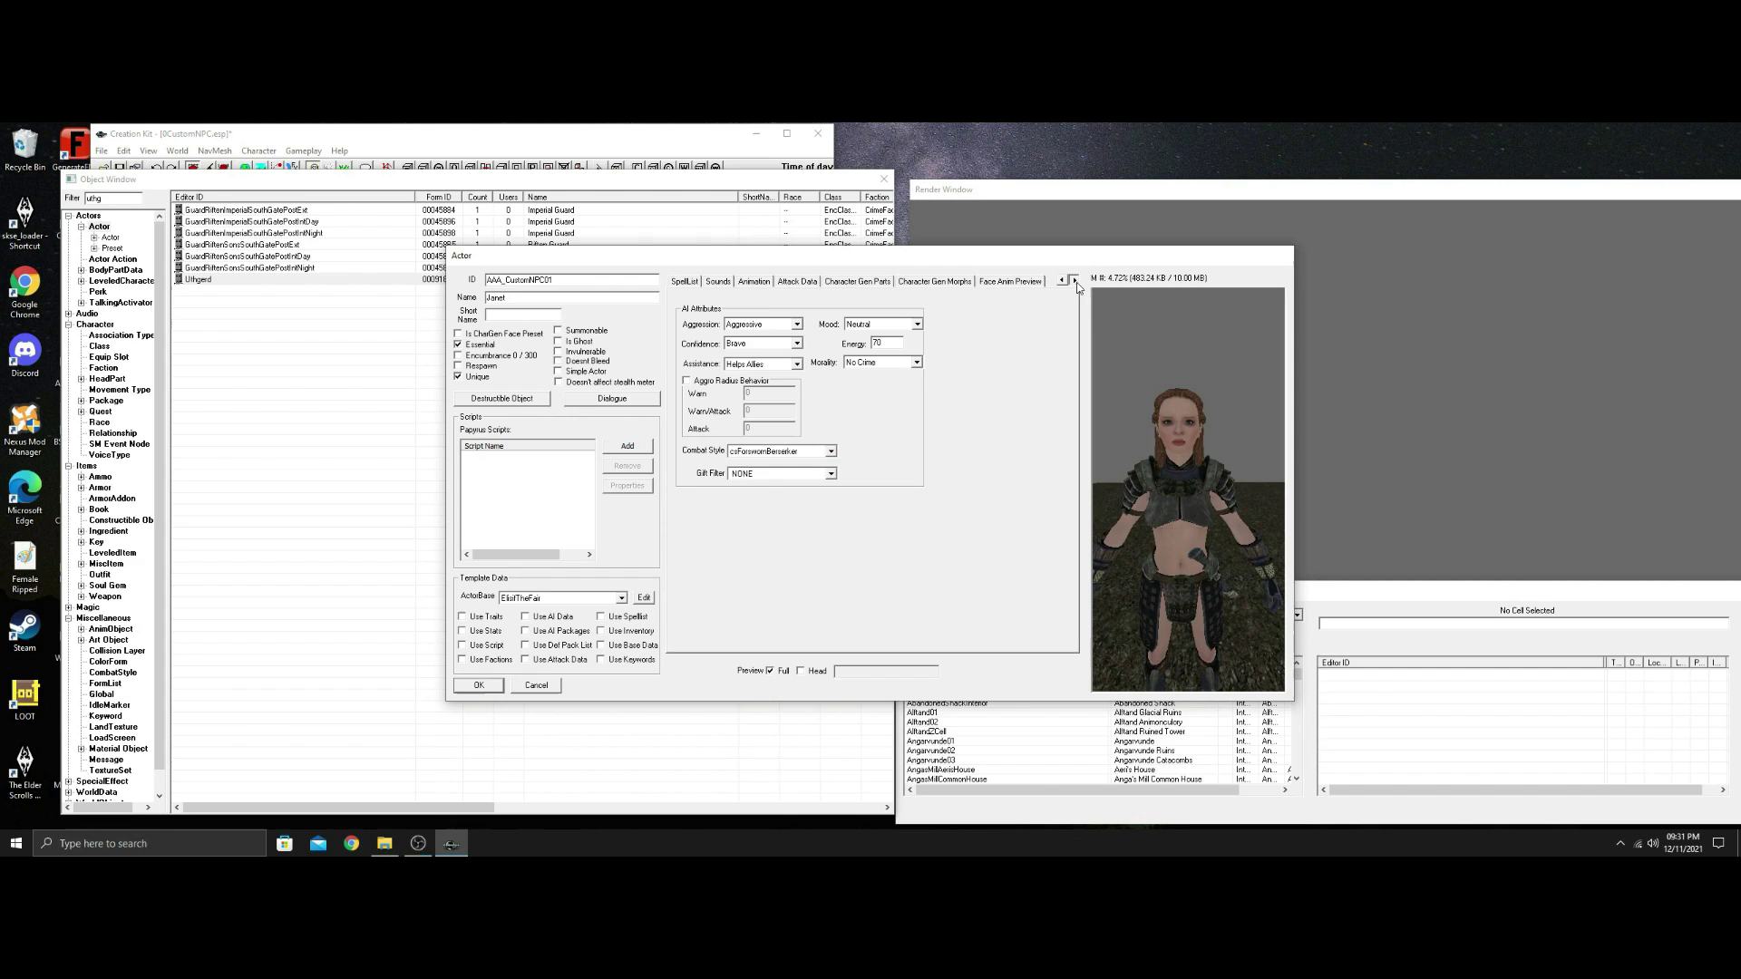
{"action": "left_click", "coordinate": [934, 281]}
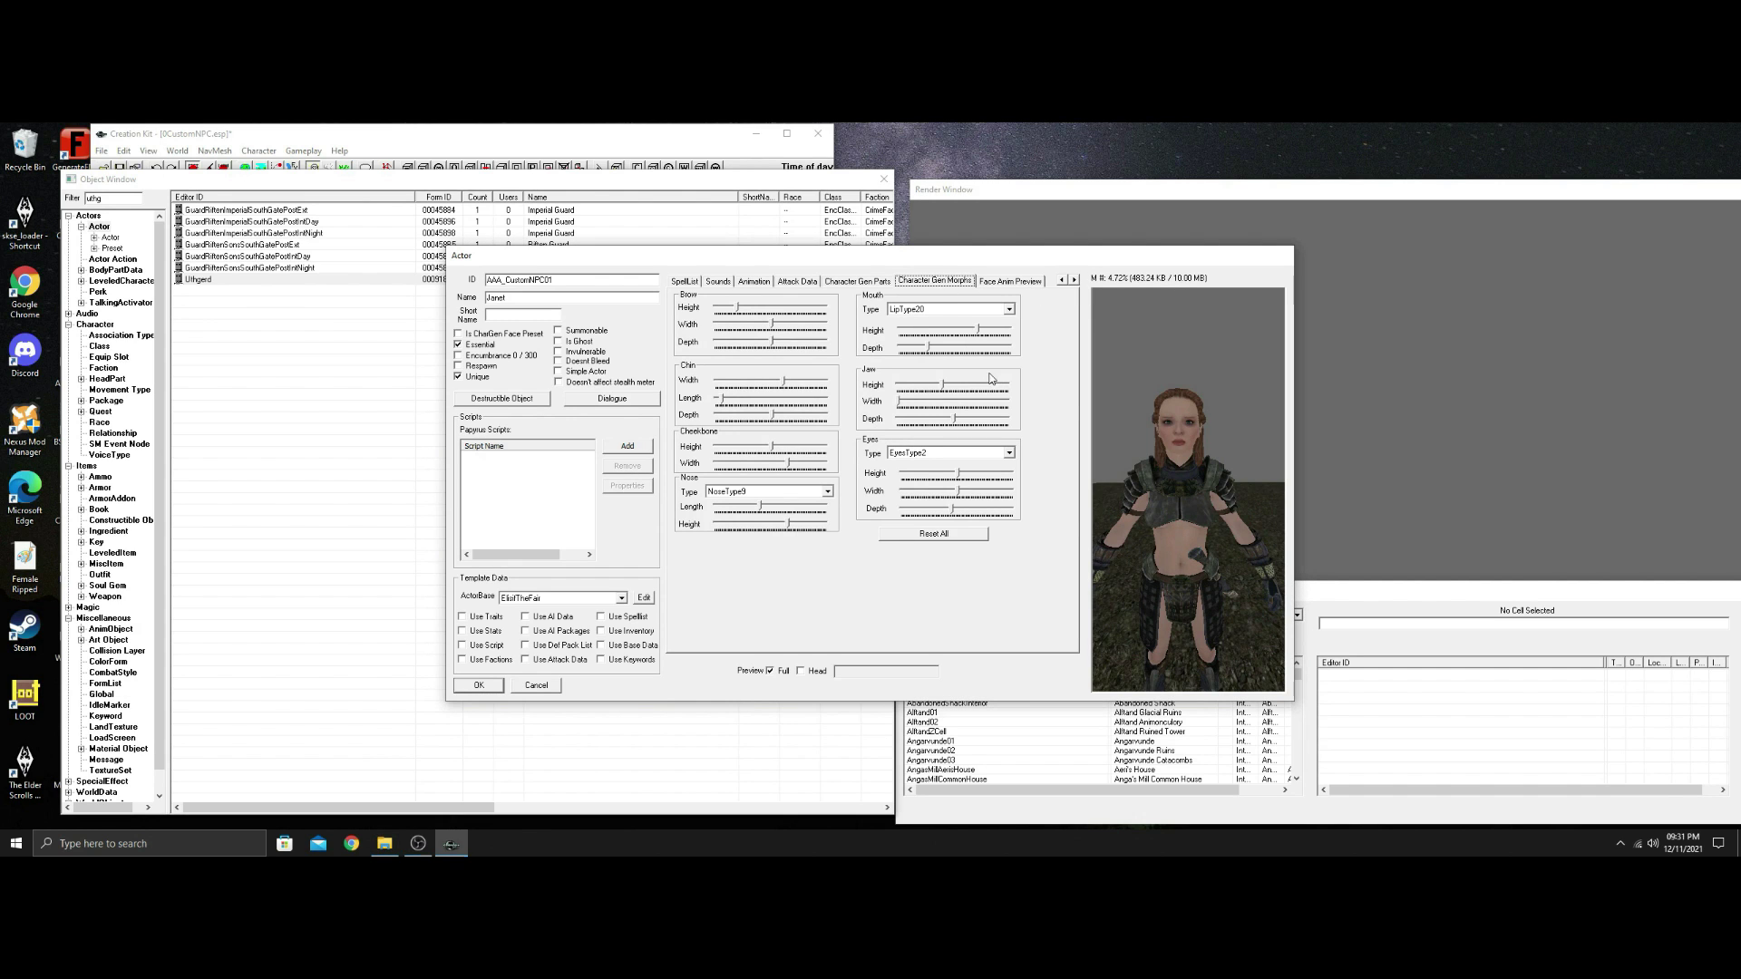
{"action": "left_click", "coordinate": [1008, 453]}
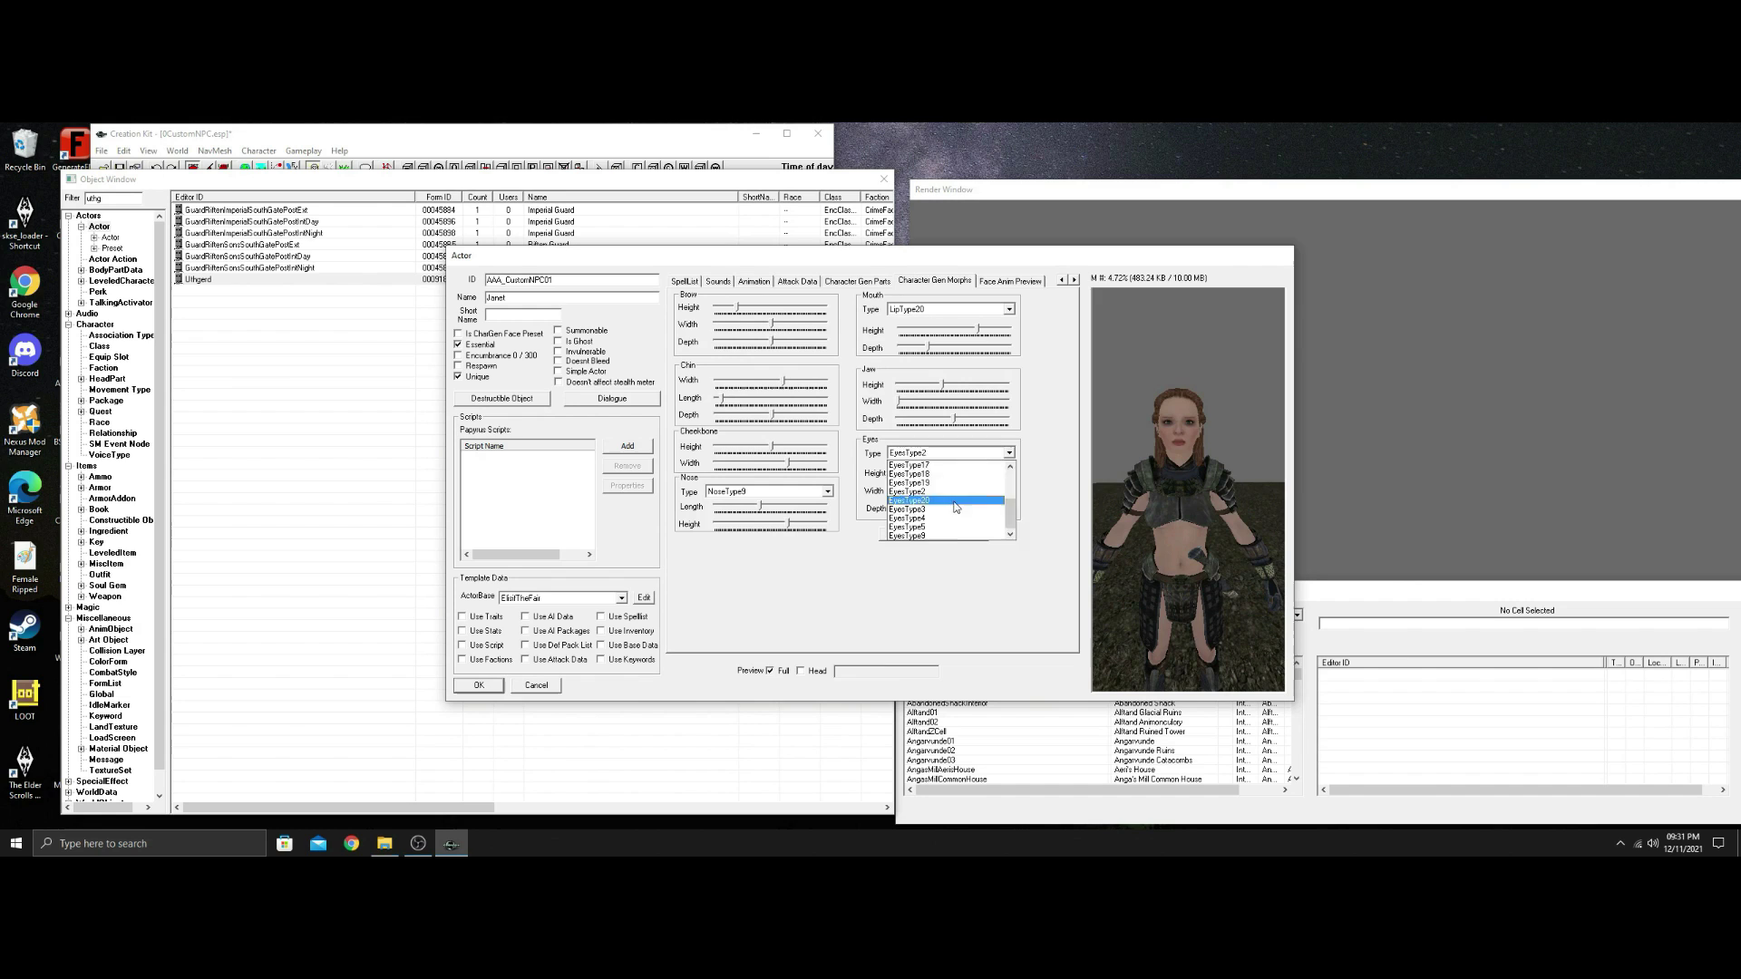
{"action": "left_click", "coordinate": [916, 500]}
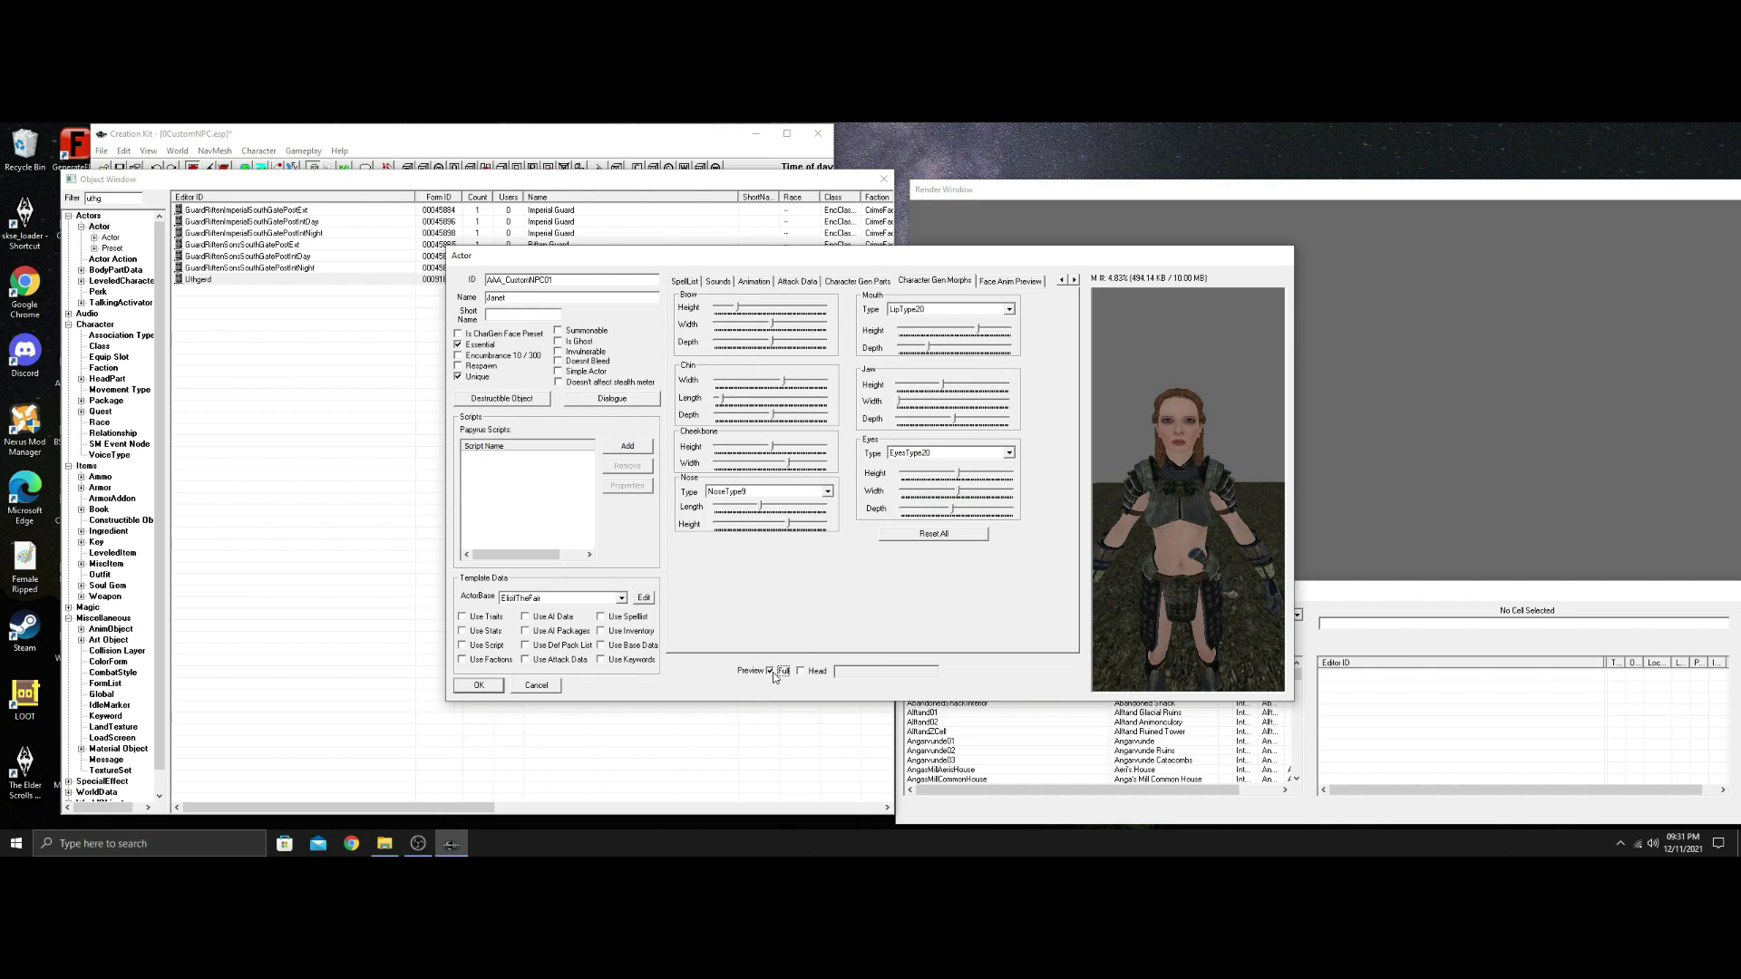
{"action": "left_click", "coordinate": [1010, 453]}
{"action": "left_click", "coordinate": [935, 534]}
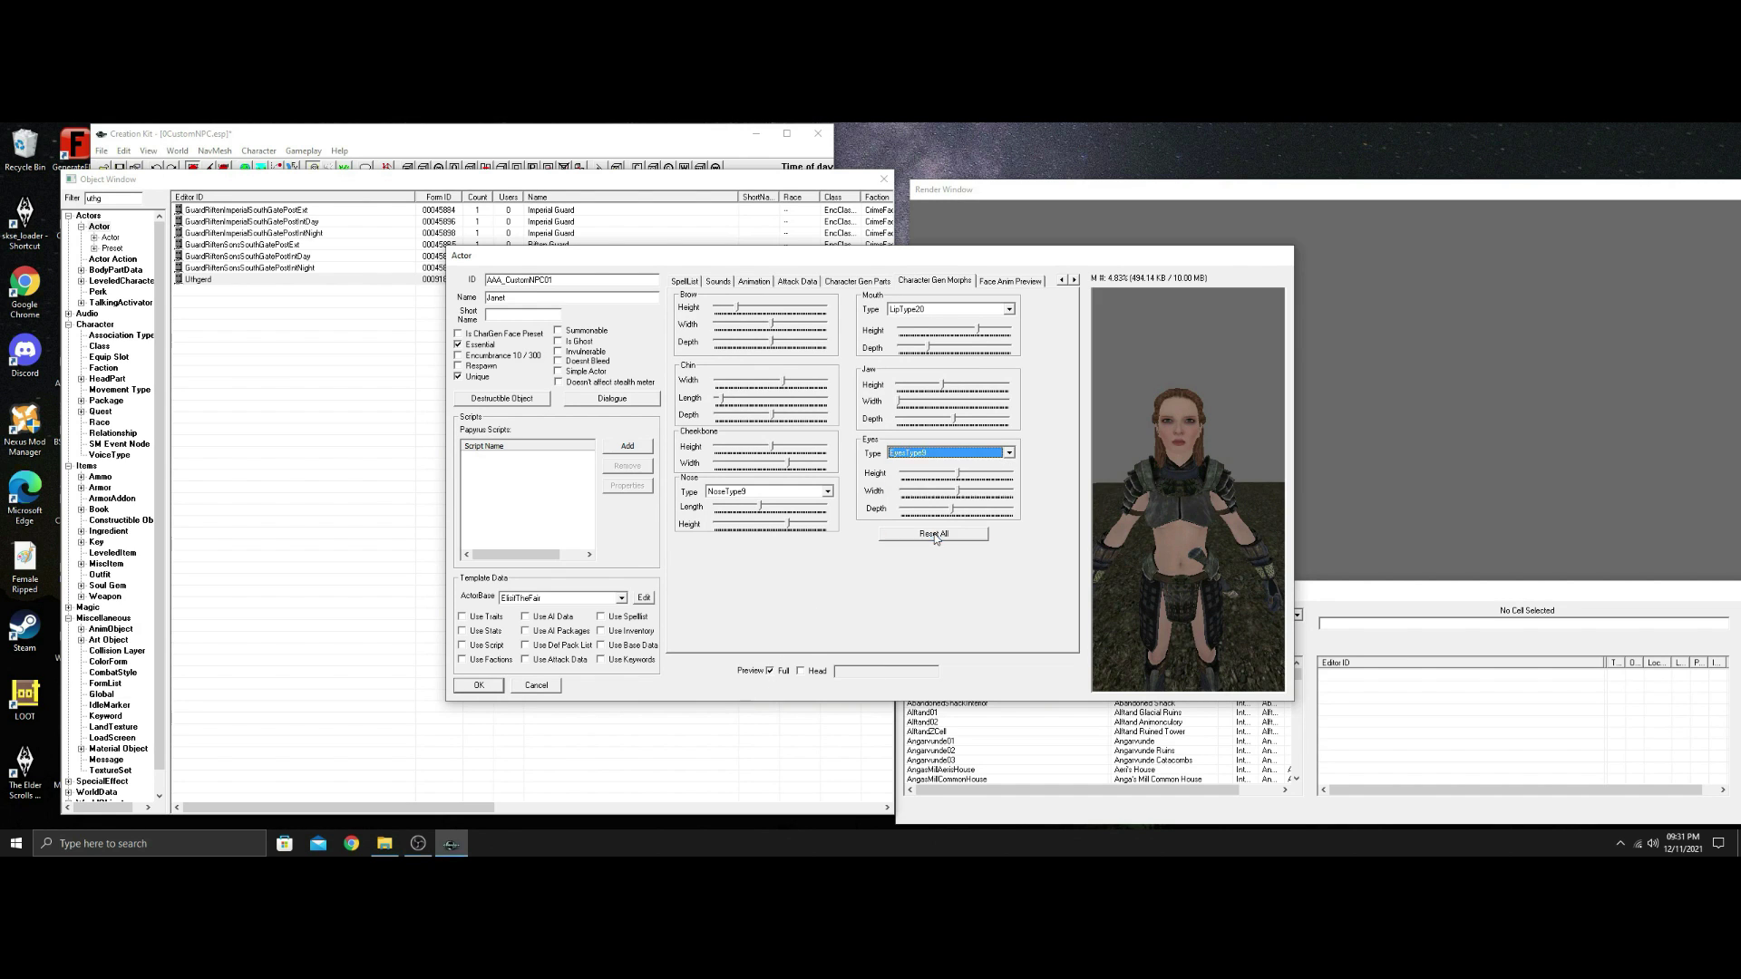
Try EyesType5 for the eyes in the face morphs, settle on EyesType2 and refresh the full-body preview.
{"action": "left_click", "coordinate": [770, 671]}
{"action": "left_click", "coordinate": [769, 671]}
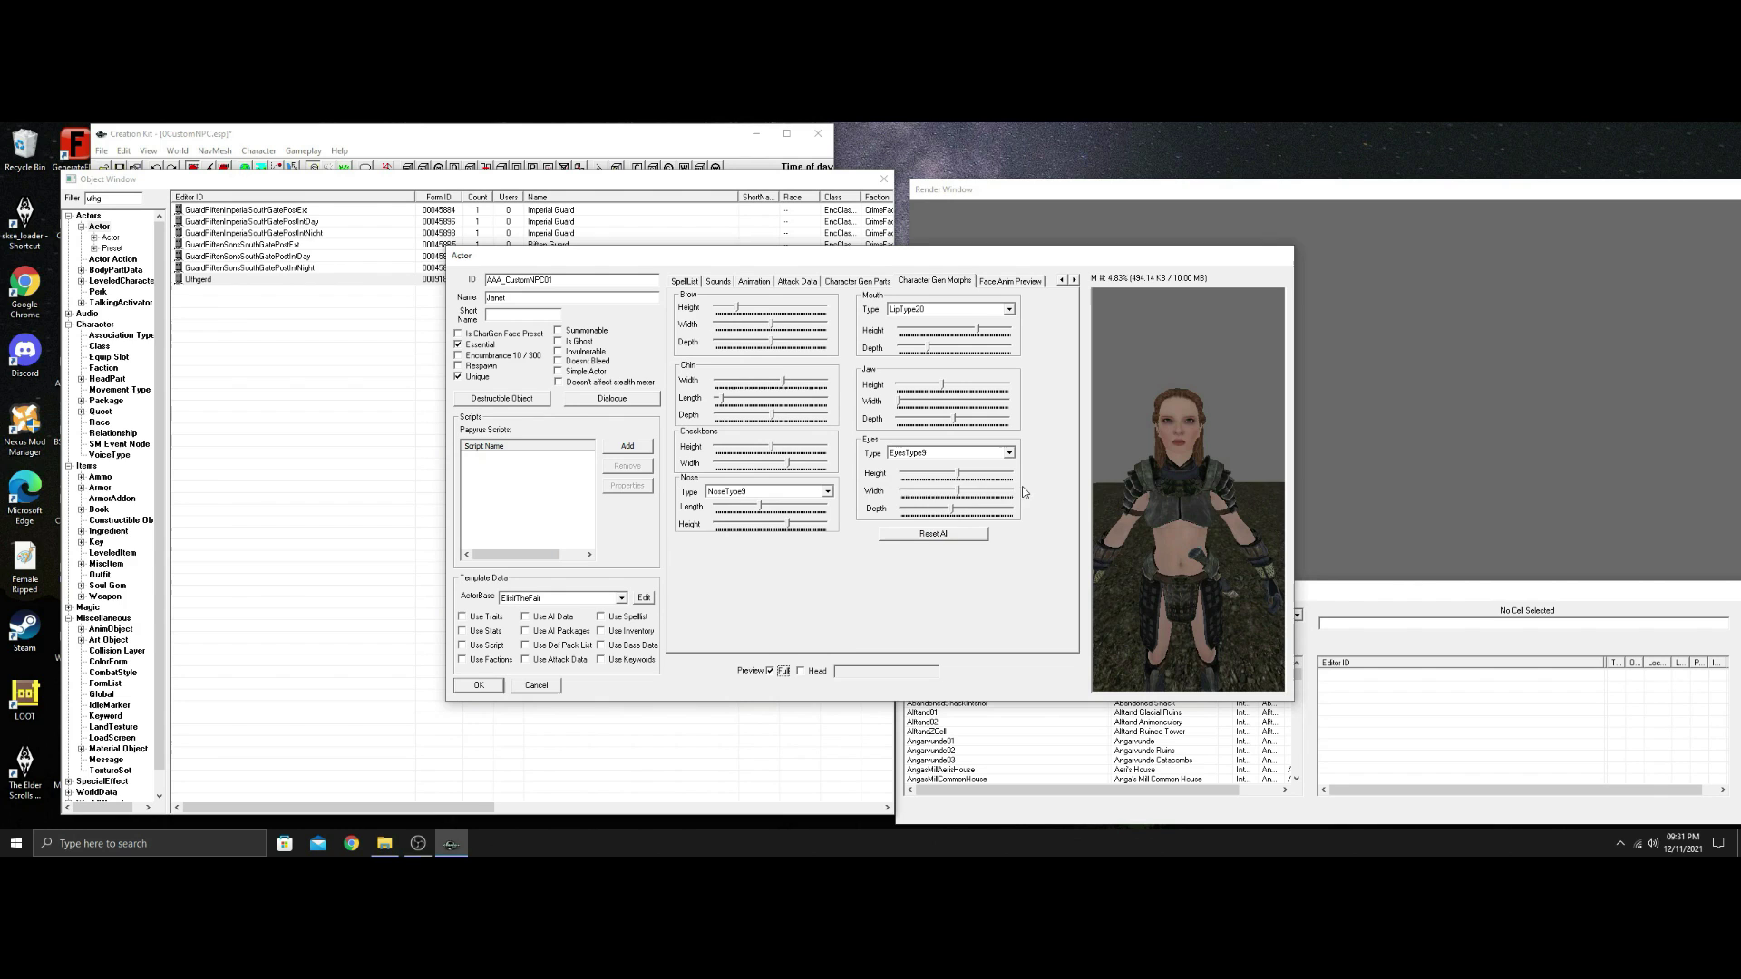
{"action": "left_click", "coordinate": [1009, 453]}
{"action": "left_click", "coordinate": [916, 530]}
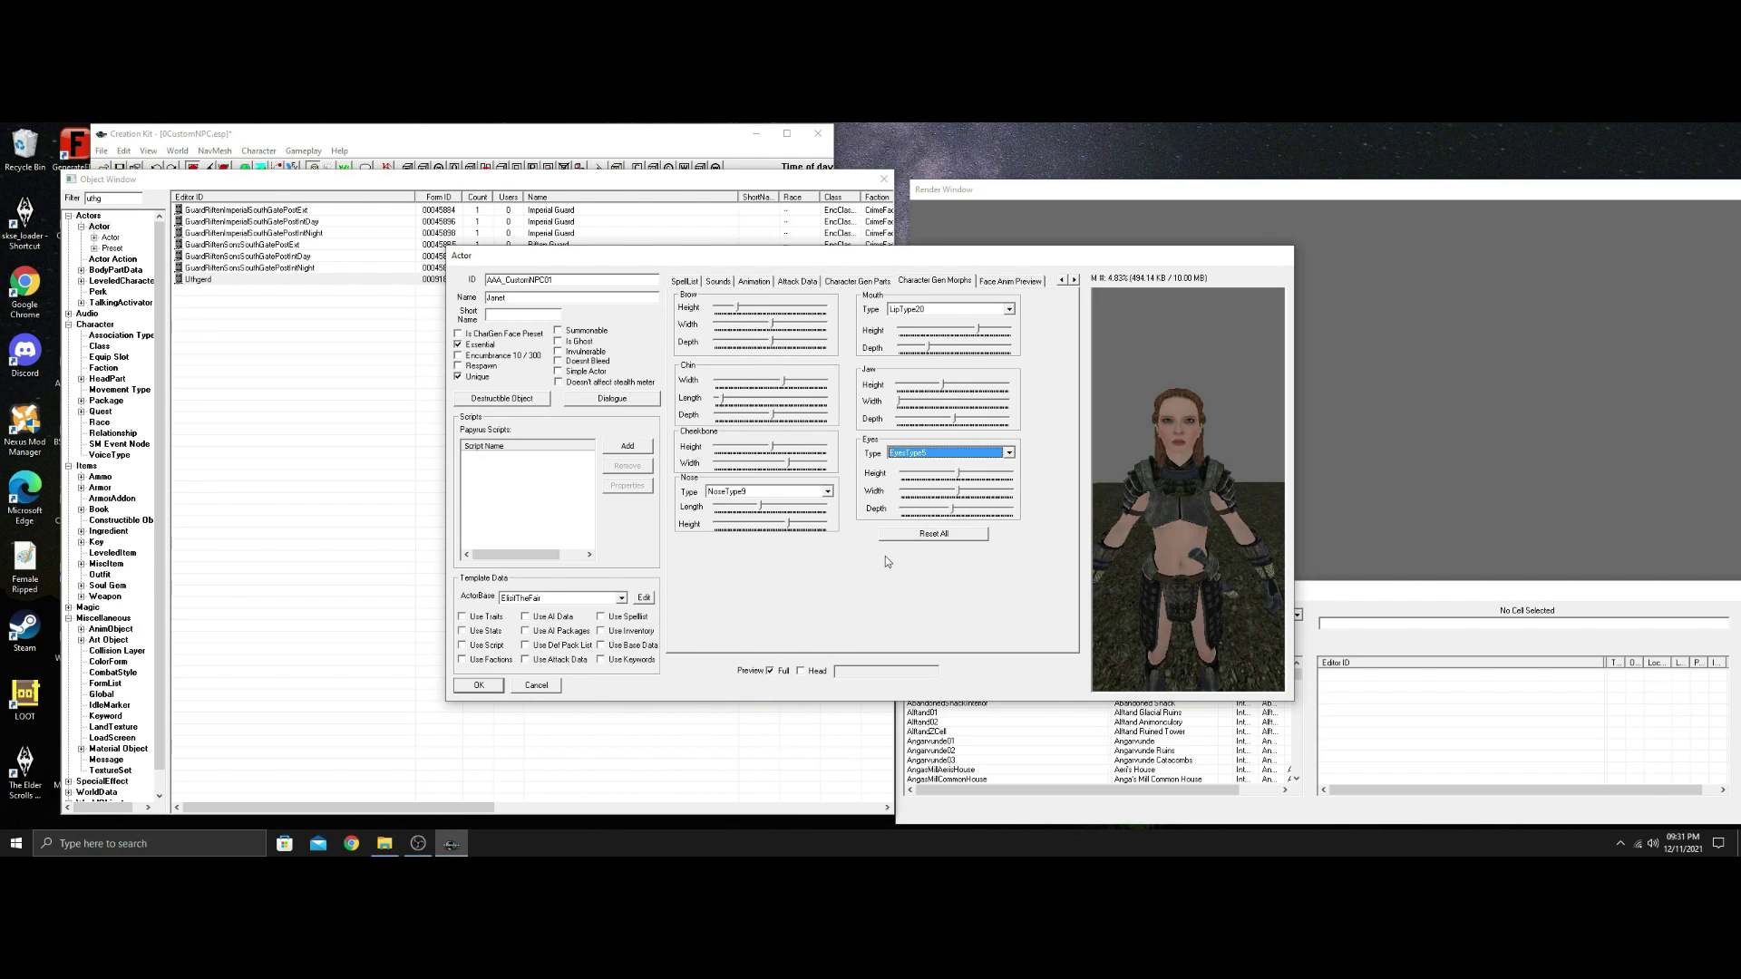
{"action": "left_click", "coordinate": [777, 672]}
{"action": "left_click", "coordinate": [1009, 454]}
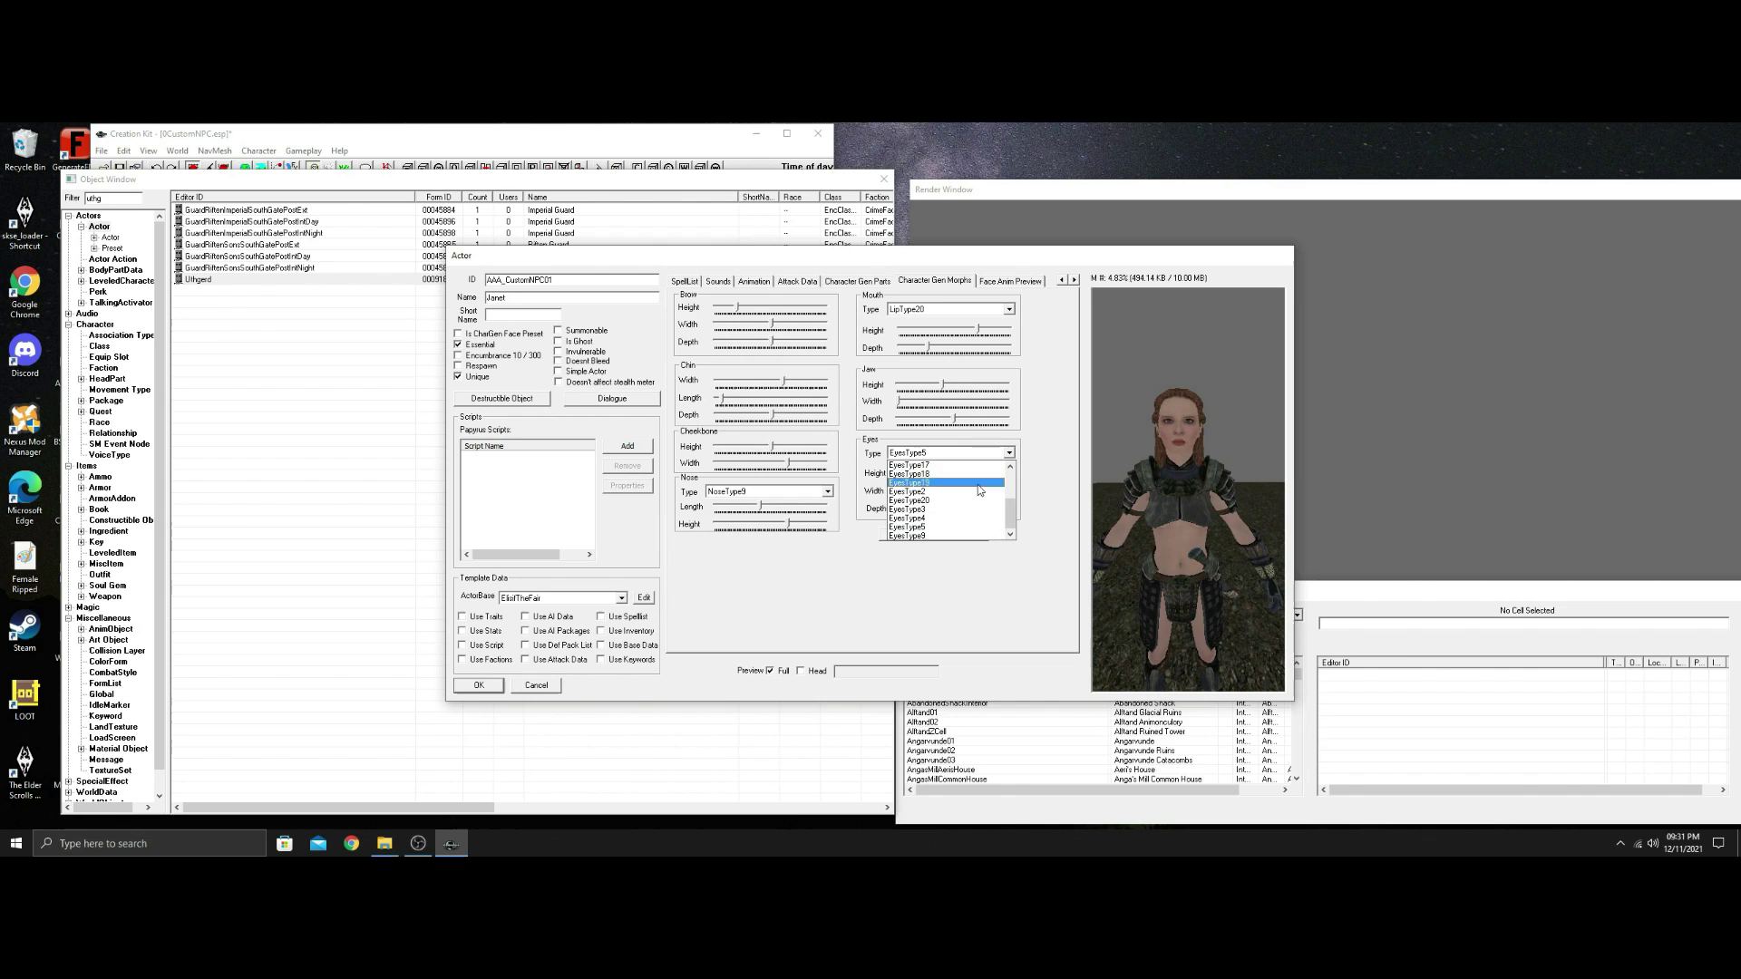
{"action": "scroll", "coordinate": [968, 504], "scroll_direction": "up", "scroll_amount": 3}
{"action": "scroll", "coordinate": [969, 504], "scroll_direction": "down", "scroll_amount": 3}
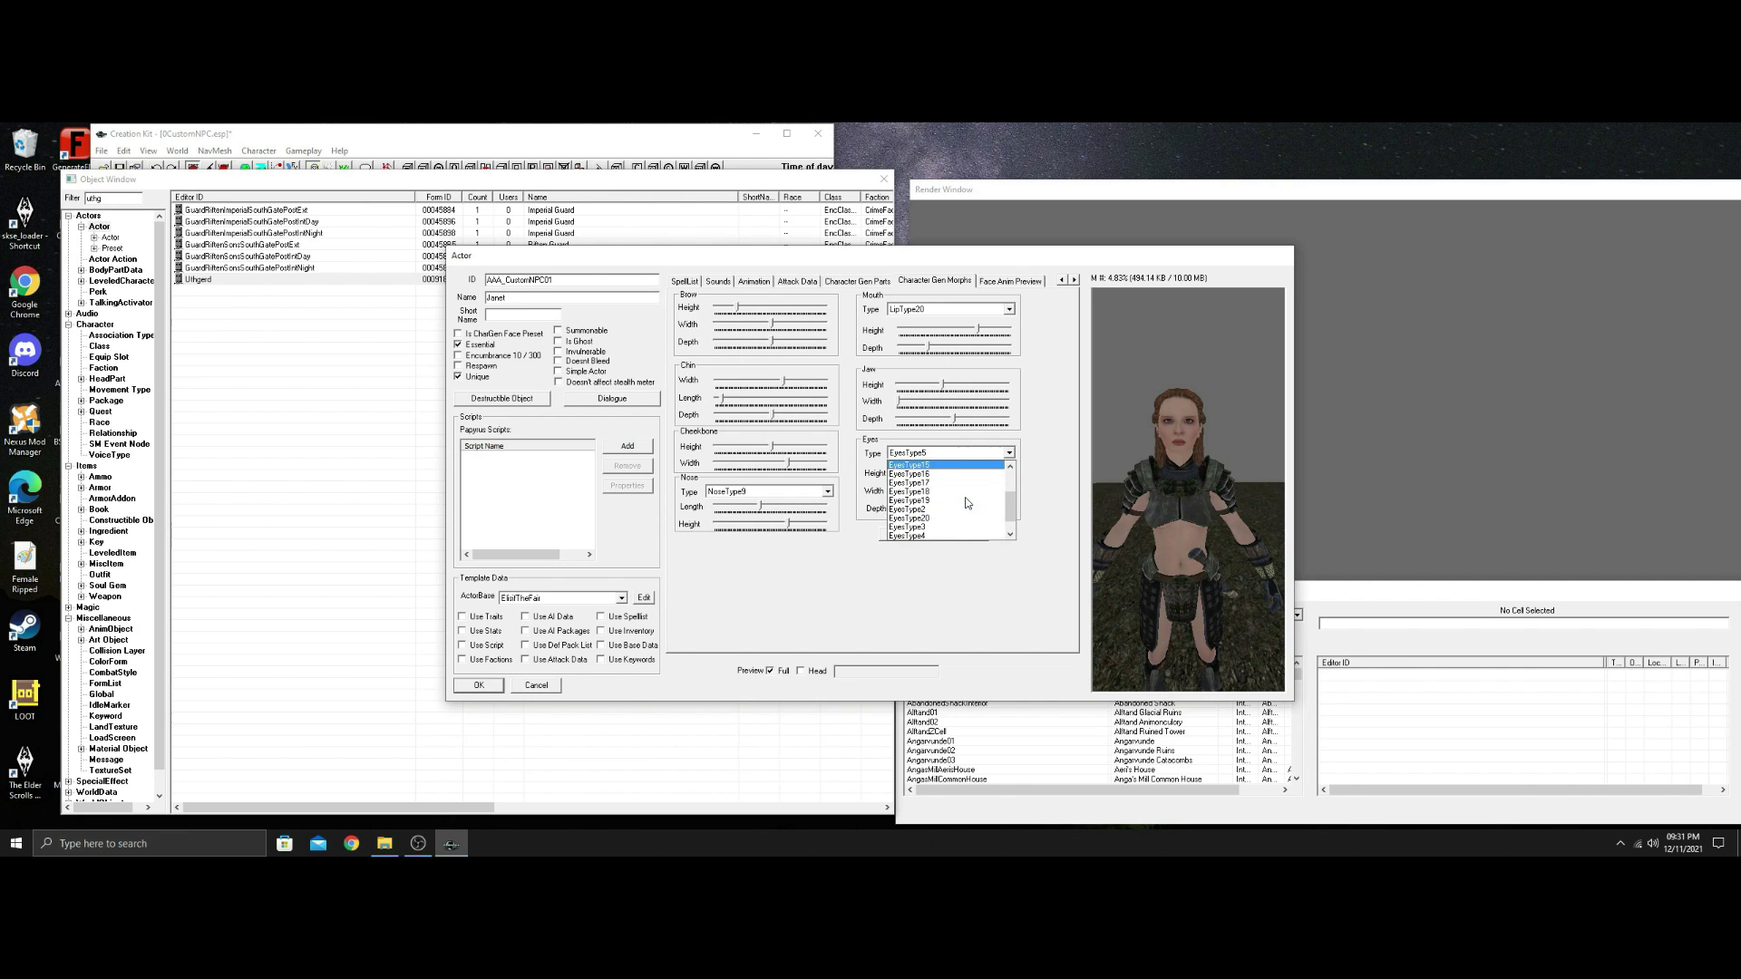
{"action": "left_click", "coordinate": [967, 504]}
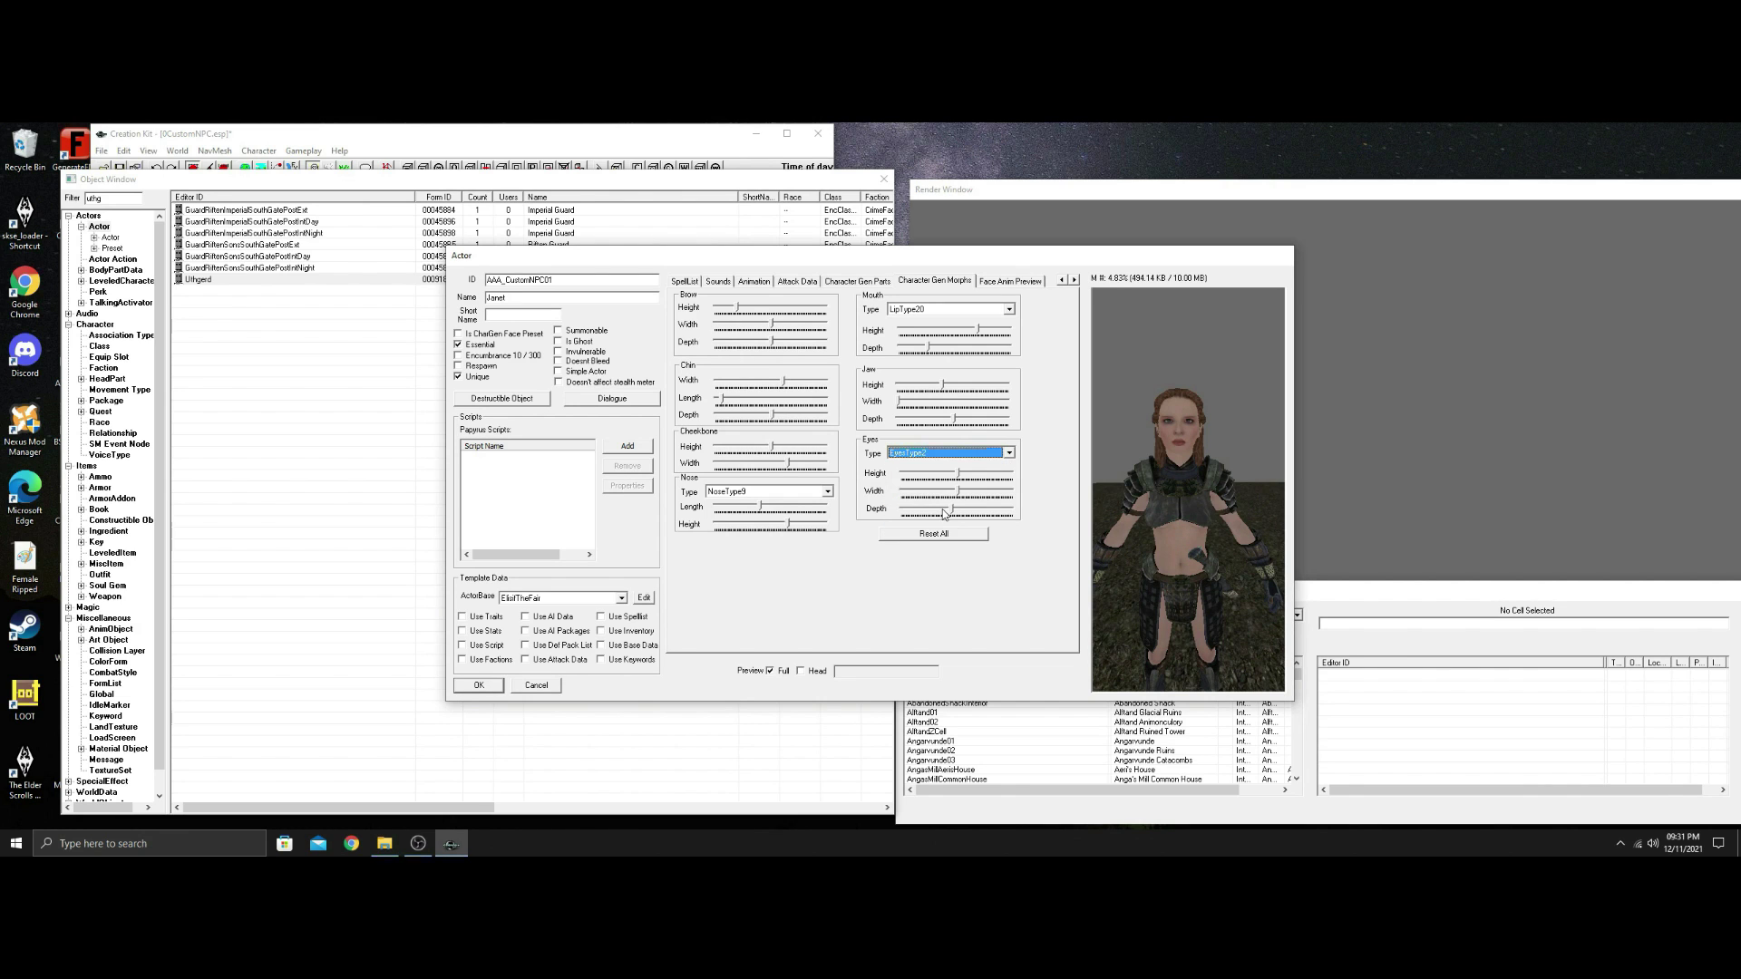
{"action": "left_click", "coordinate": [771, 675]}
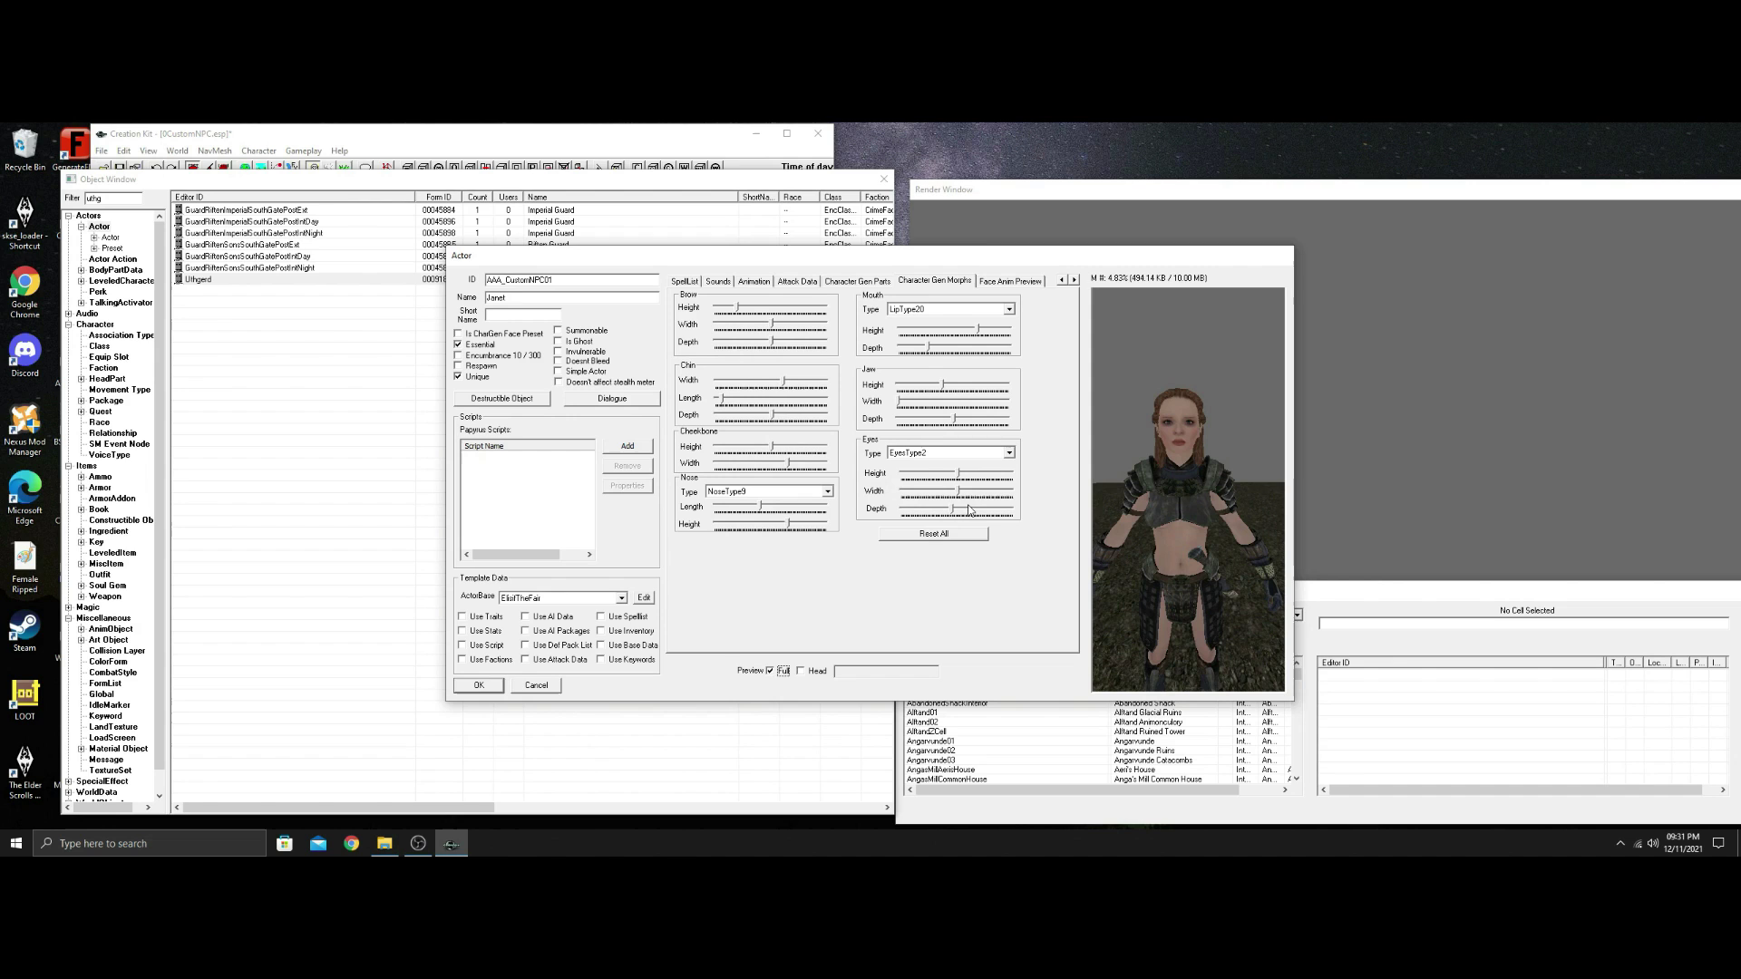
Tint the FemaleHeadNord_Lips.dds layer with the black preset, confirm black as its colour and refresh the full-body preview.
{"action": "left_click", "coordinate": [857, 281]}
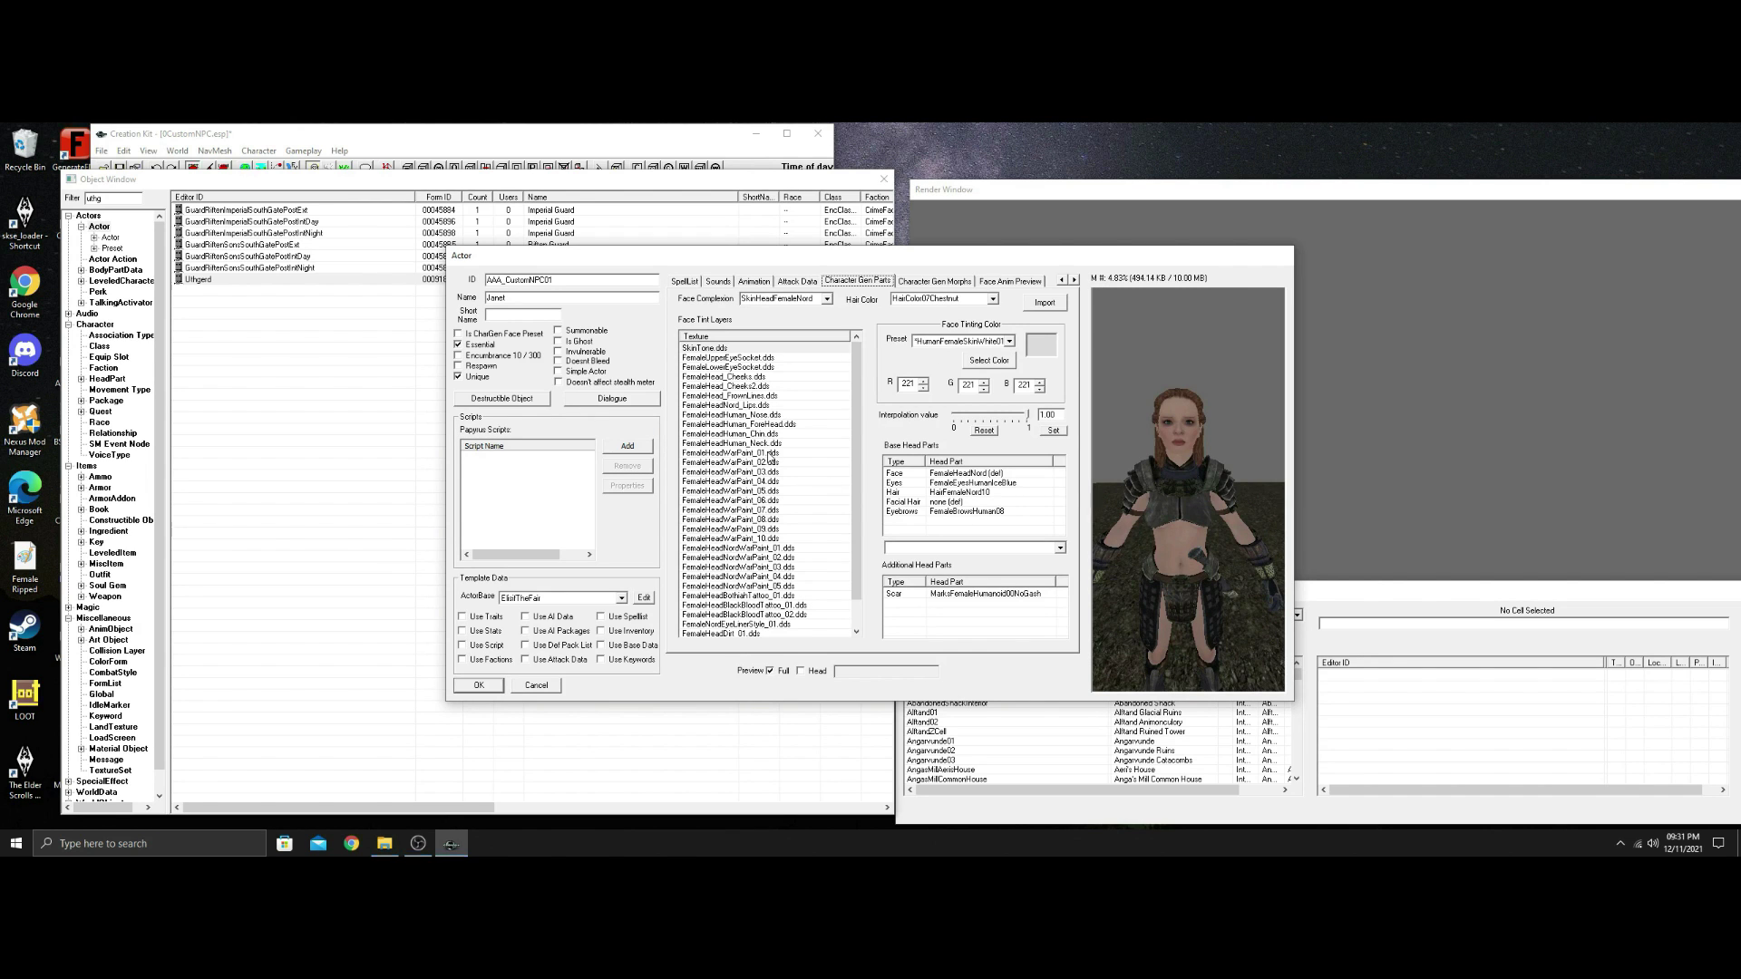
{"action": "left_click", "coordinate": [731, 406]}
{"action": "left_click", "coordinate": [1008, 341]}
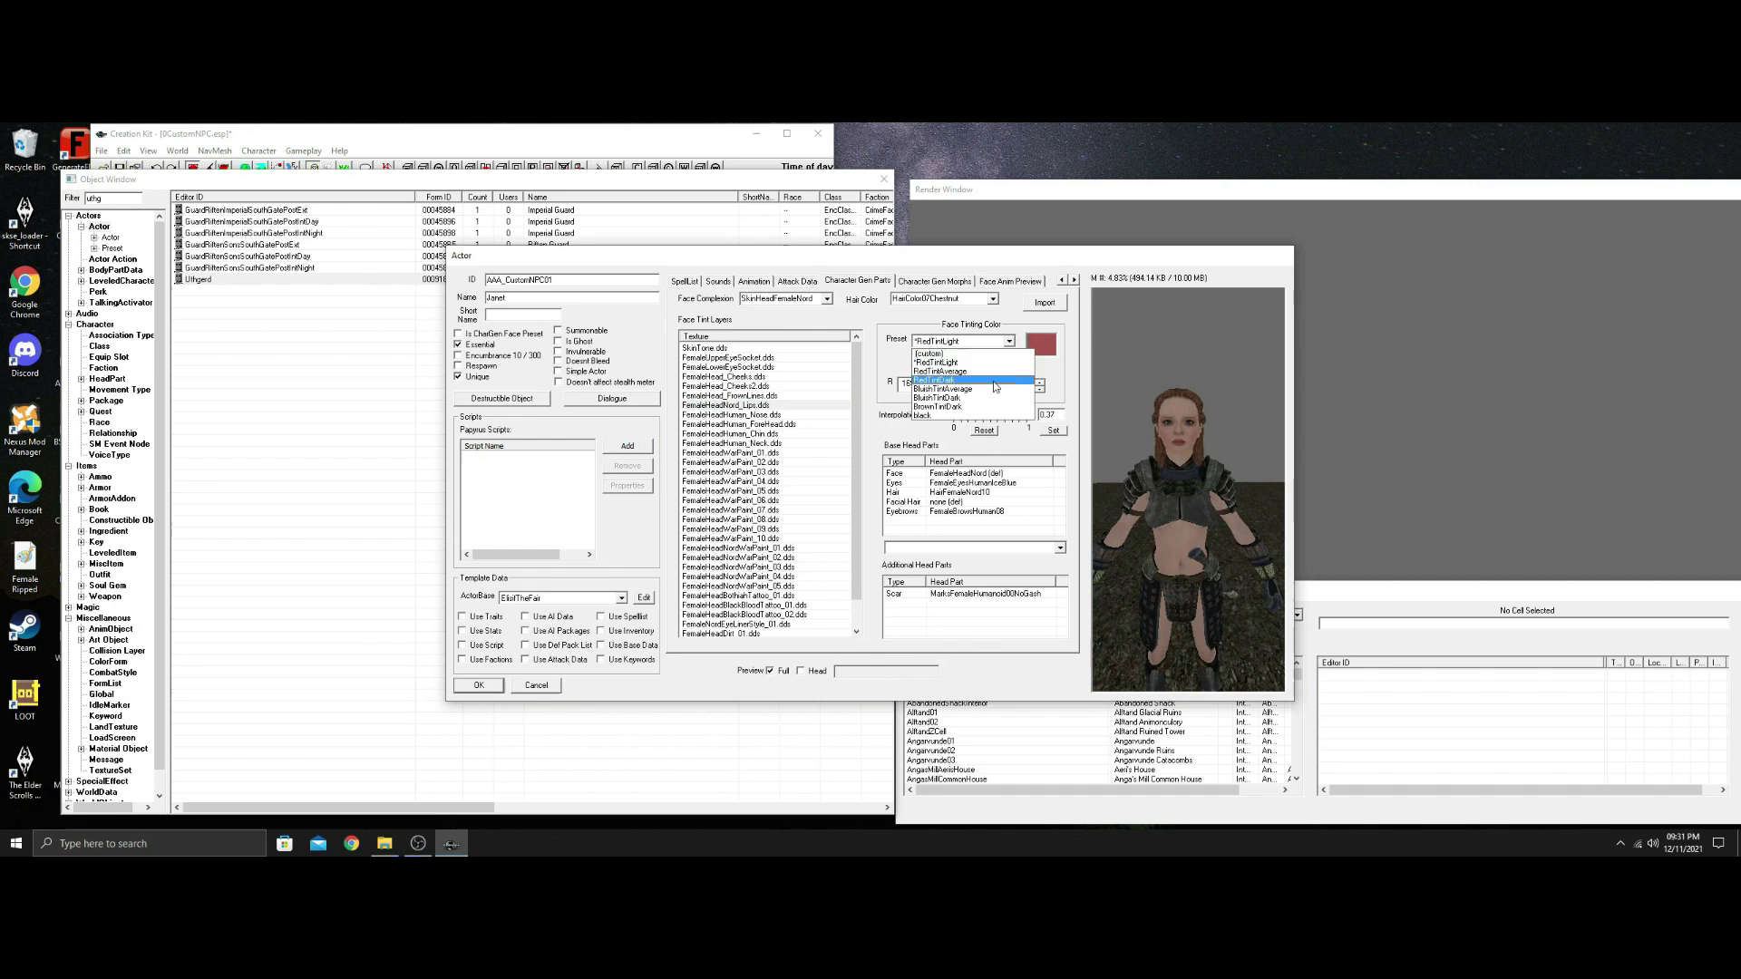
{"action": "left_click", "coordinate": [936, 415]}
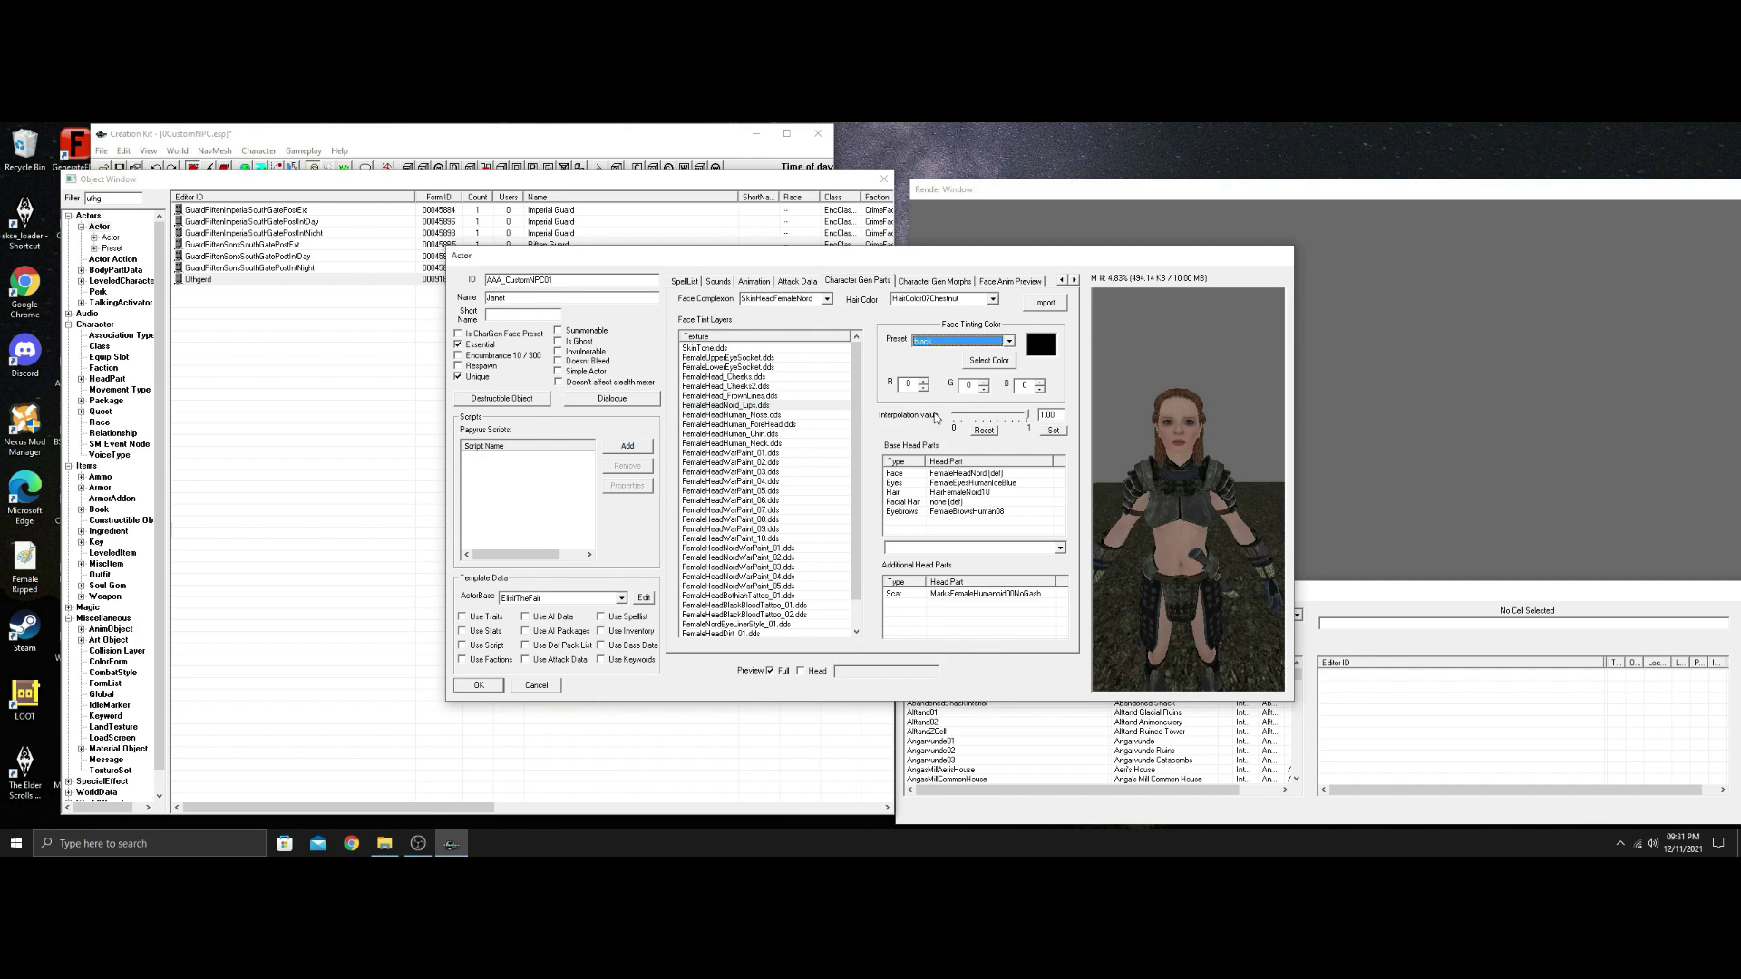
{"action": "left_click", "coordinate": [988, 361]}
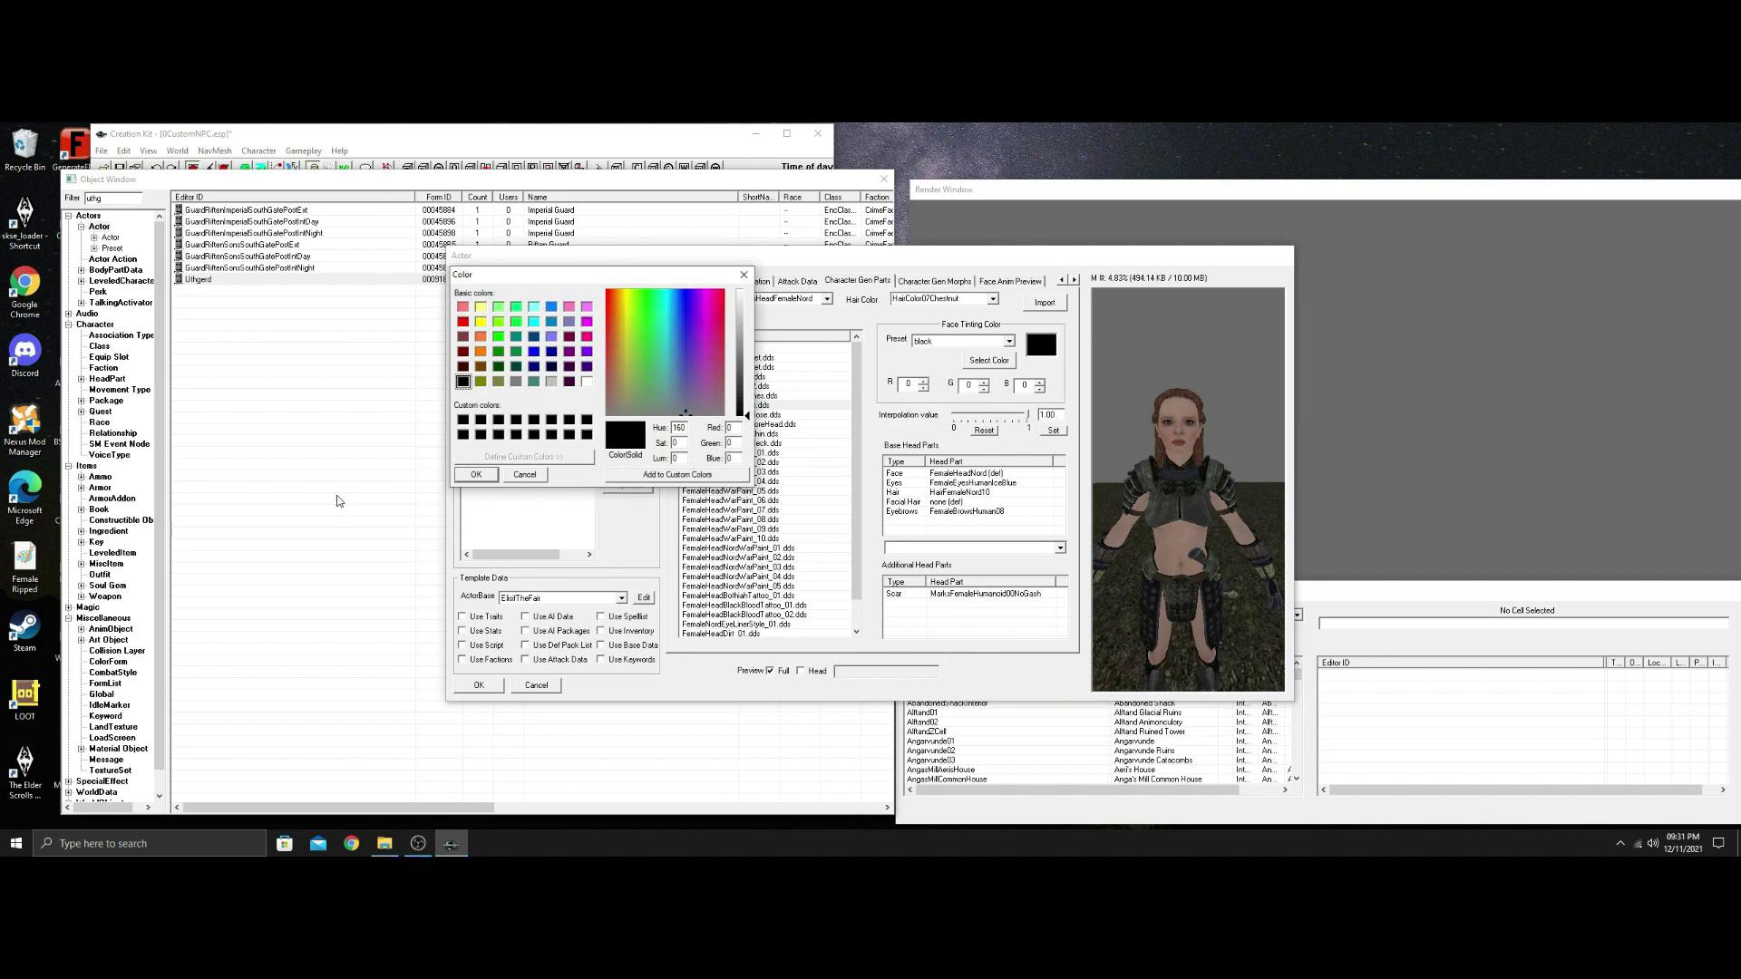
{"action": "left_click", "coordinate": [475, 475]}
{"action": "left_click", "coordinate": [771, 671]}
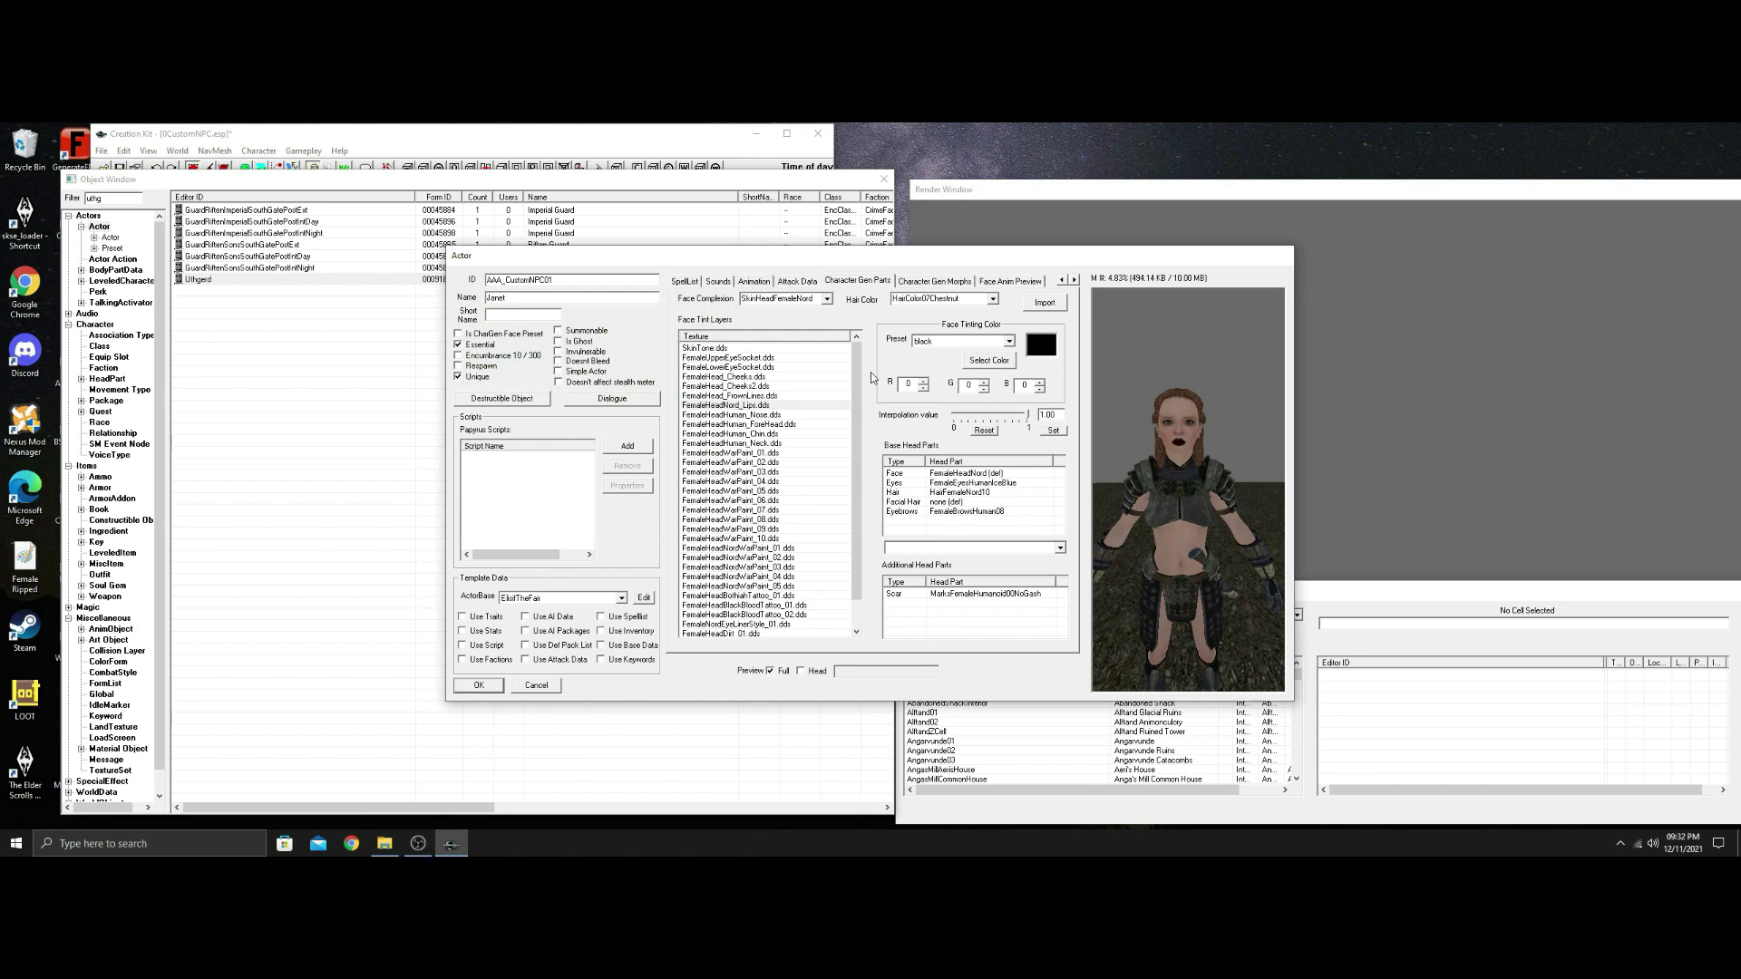
Set the FemaleUpperEyeSocket.dds face tint layer to the black preset.
{"action": "left_click", "coordinate": [752, 358]}
{"action": "left_click", "coordinate": [1010, 342]}
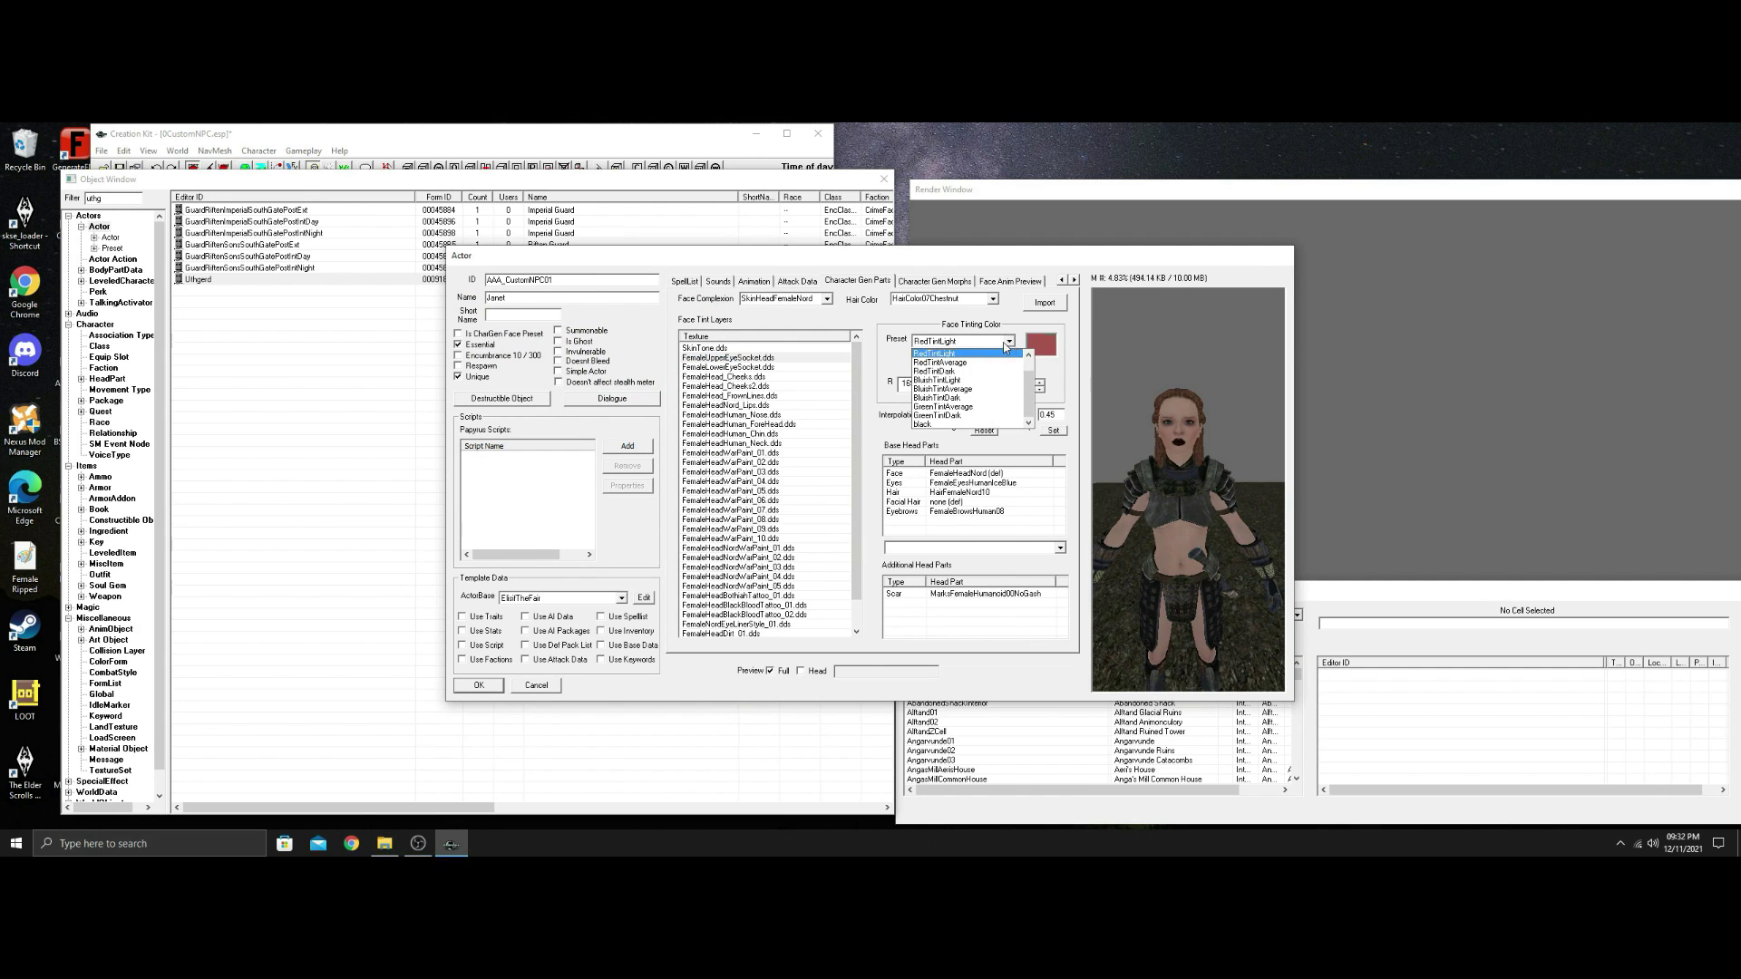
{"action": "left_click", "coordinate": [933, 432]}
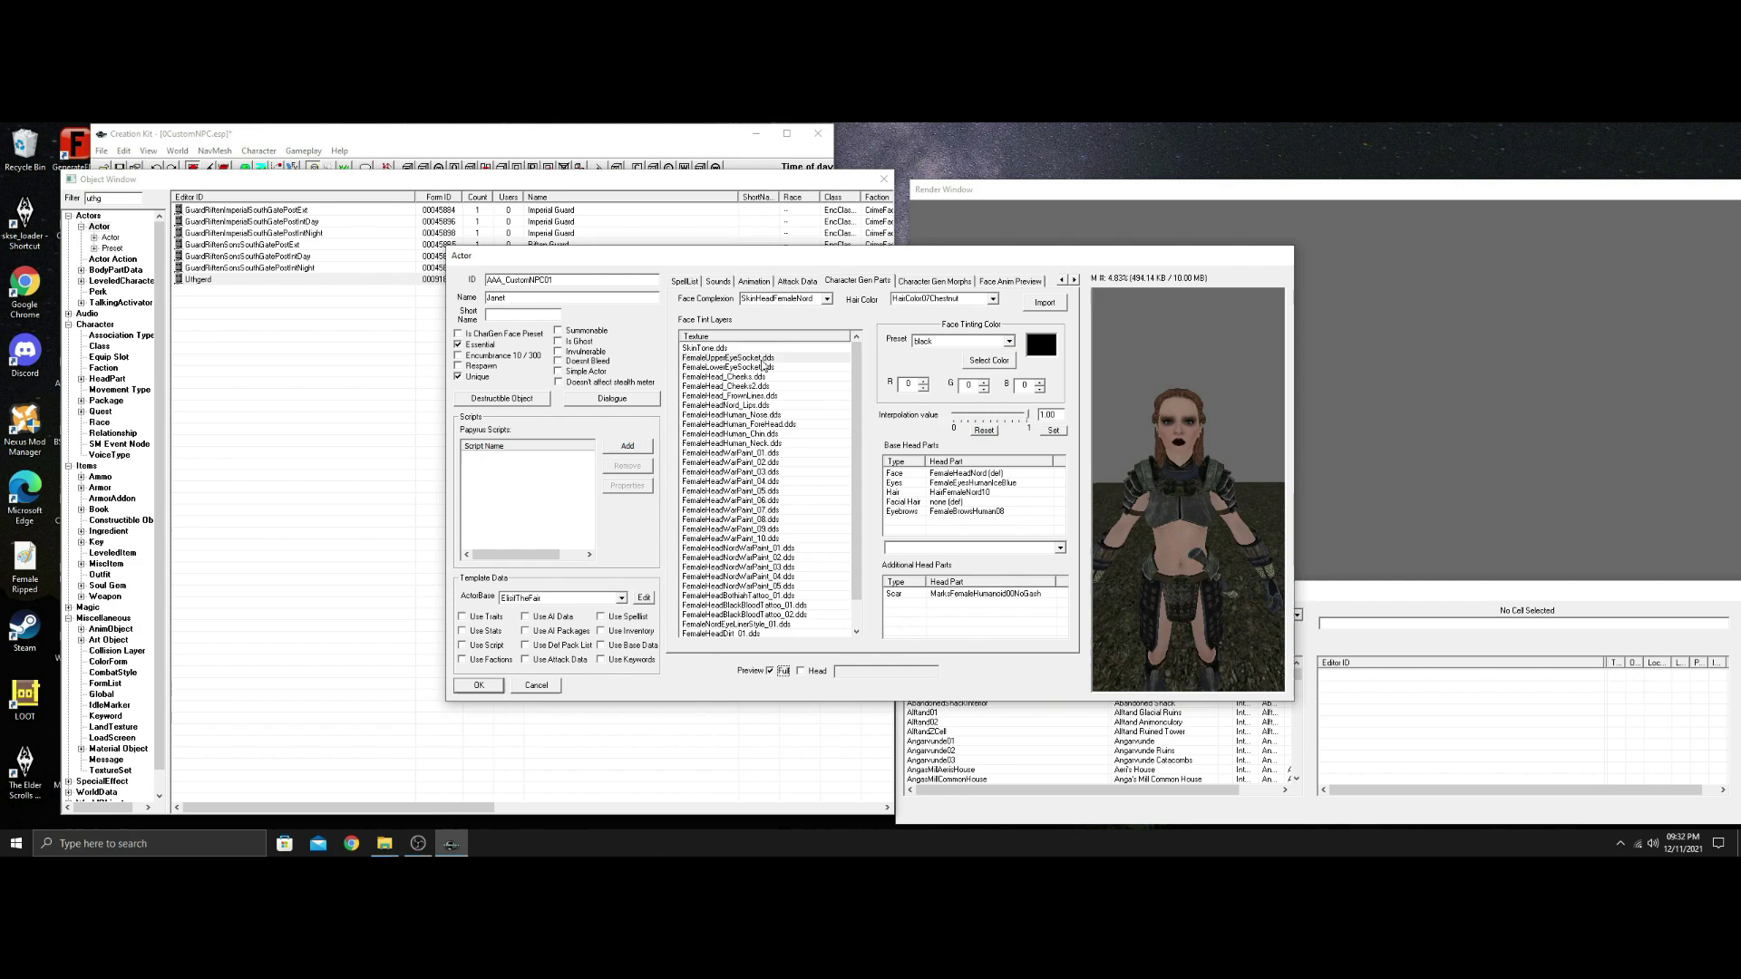
Set the colour of the SkinTone.dds tint layer to white and refresh the full-body preview.
{"action": "left_click", "coordinate": [721, 349]}
{"action": "left_click", "coordinate": [996, 362]}
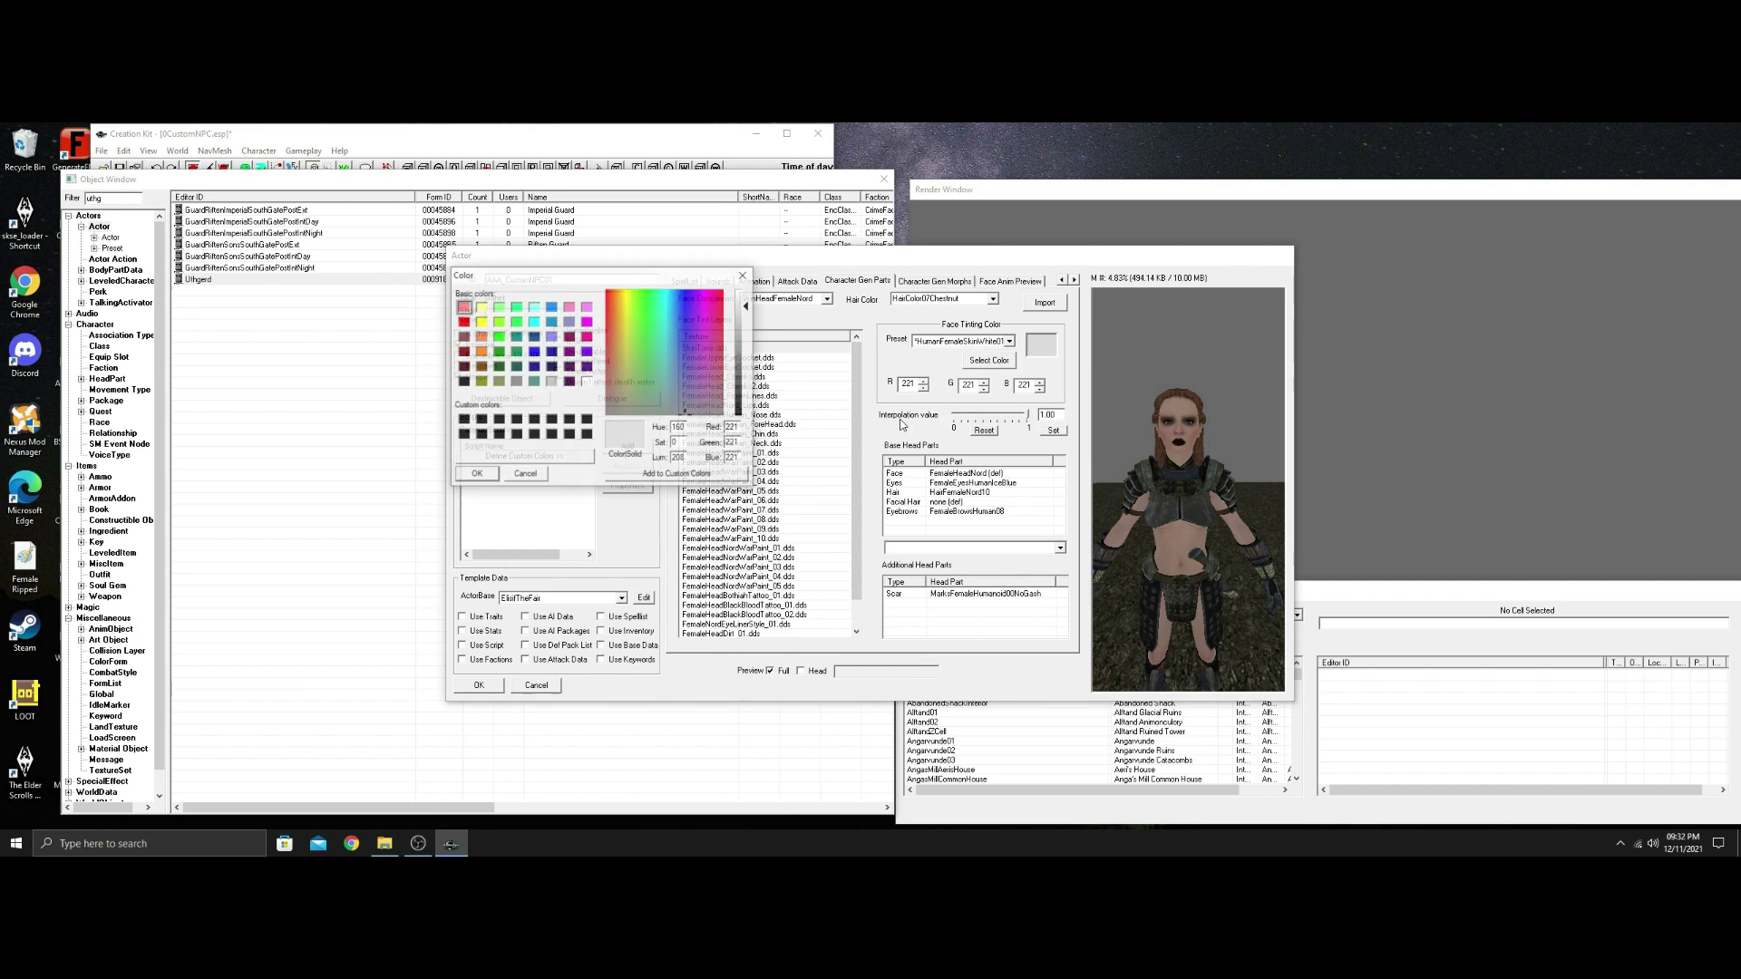
{"action": "left_click", "coordinate": [587, 381]}
{"action": "left_click", "coordinate": [489, 476]}
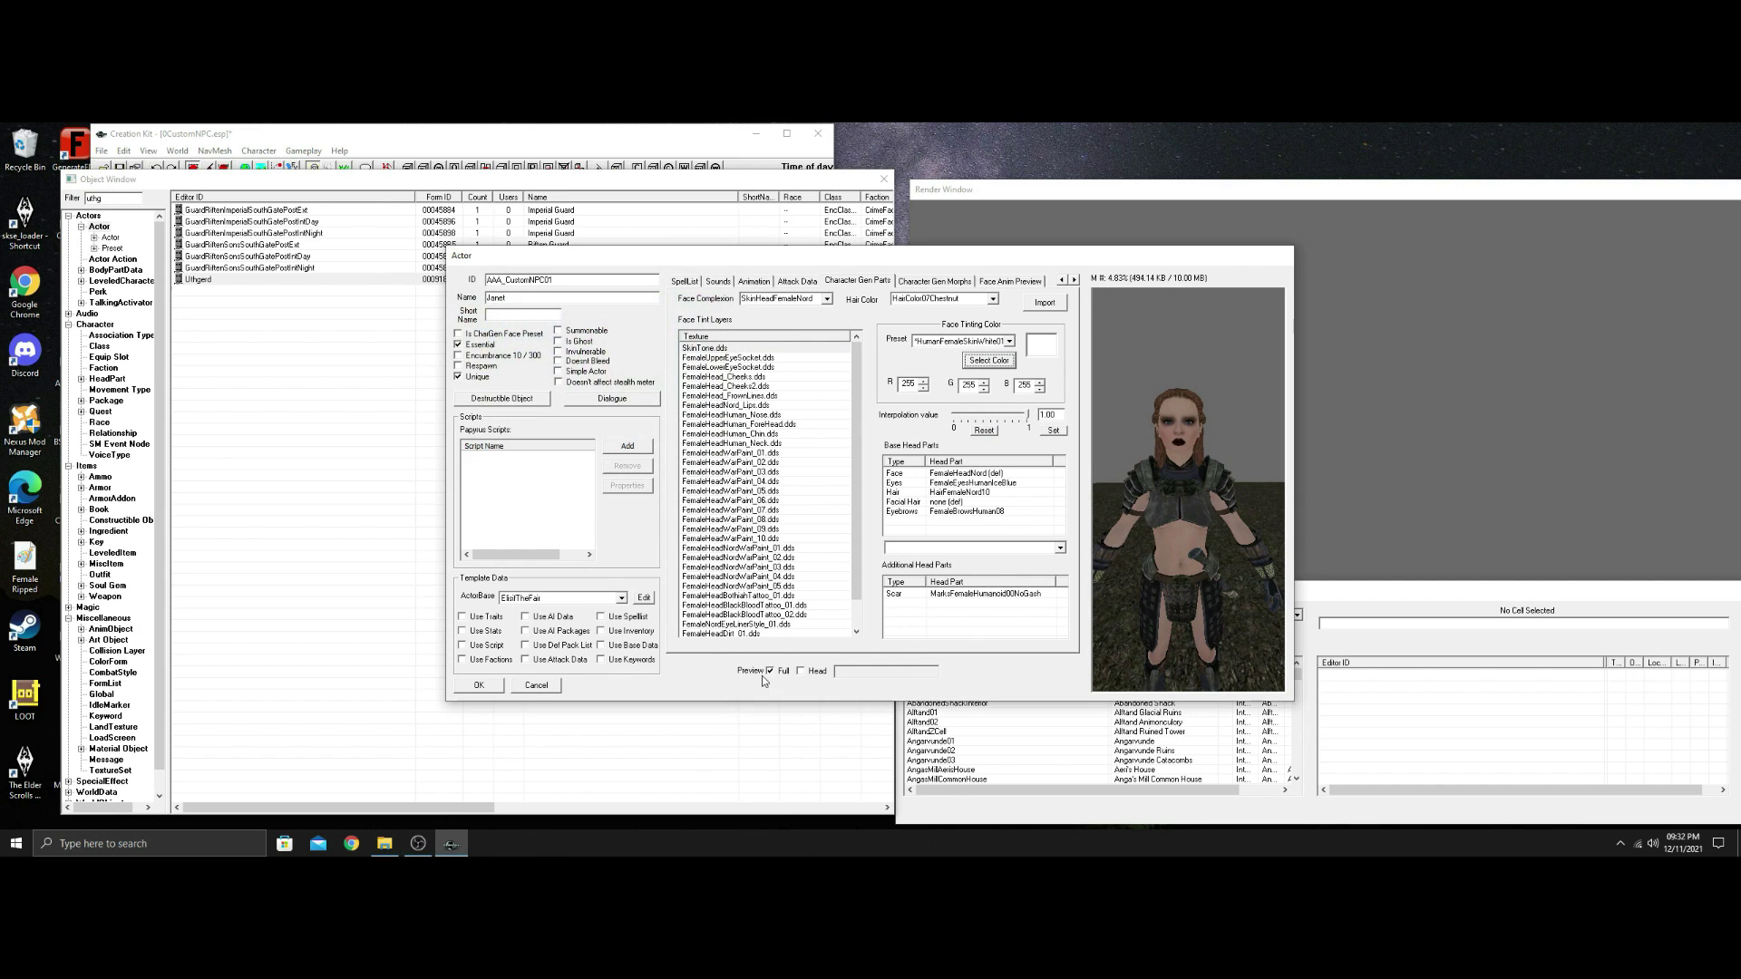
{"action": "left_click", "coordinate": [770, 675]}
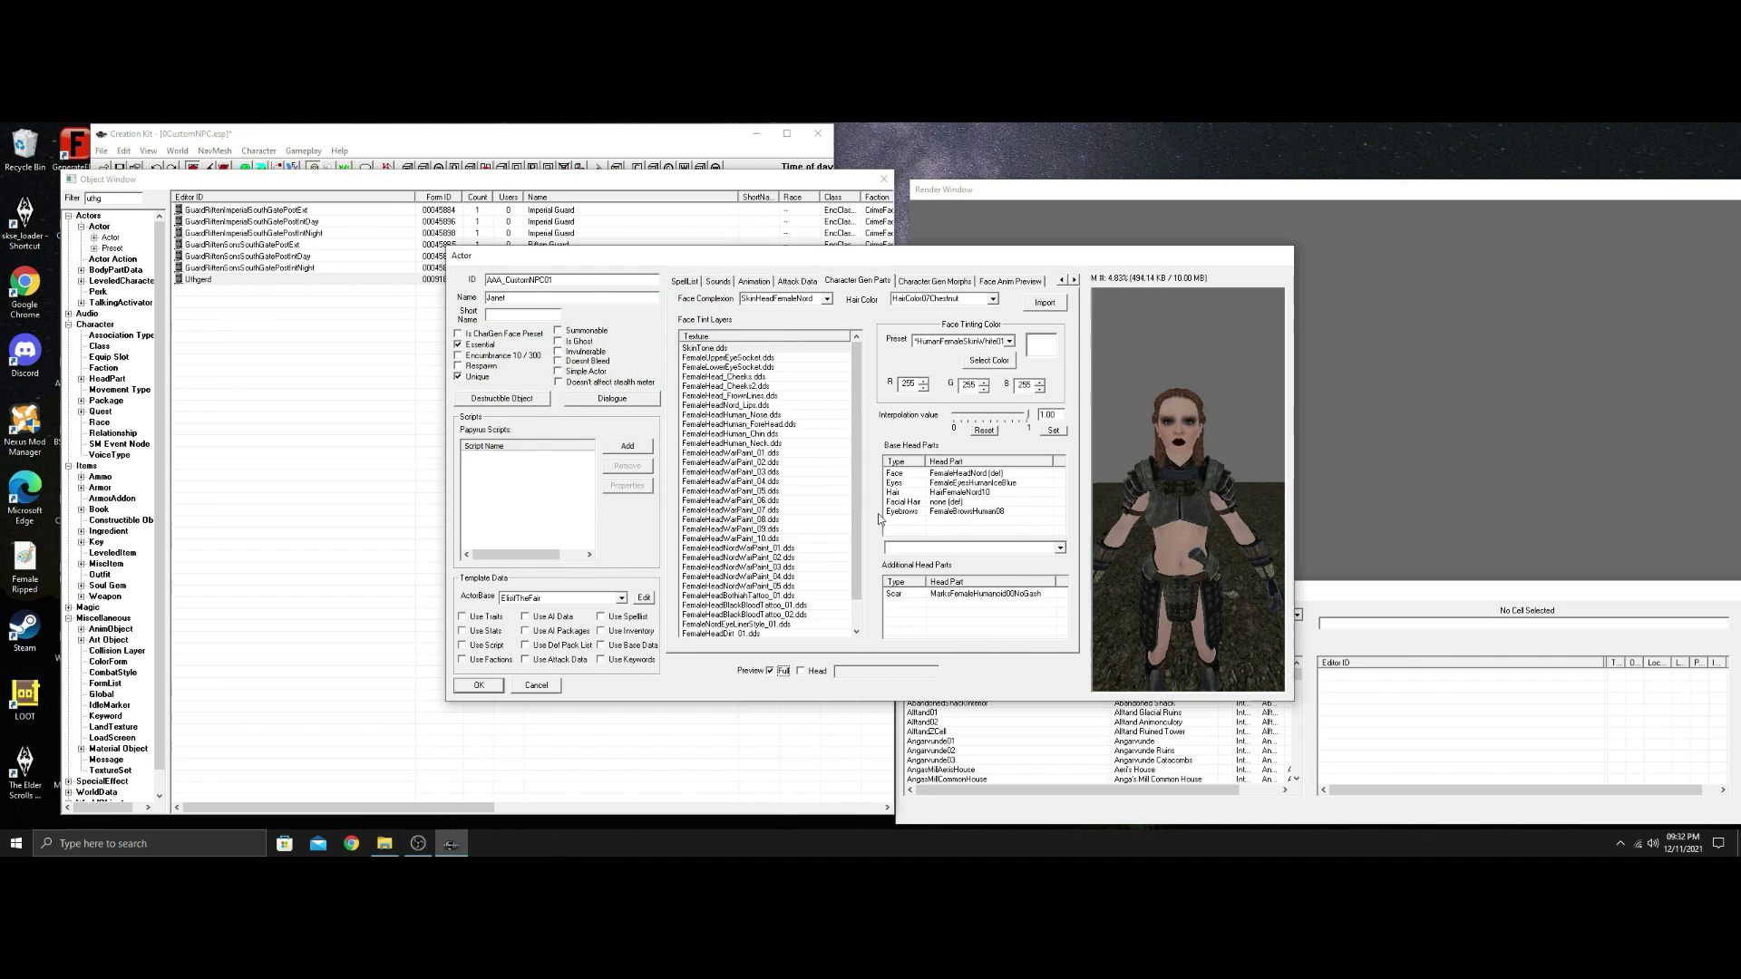
Tint the FemaleNordEyeLinerStyle_01.dds layer black, refresh the full-body preview and accept the actor's changes.
{"action": "scroll", "coordinate": [770, 498], "scroll_direction": "down", "scroll_amount": 1}
{"action": "left_click", "coordinate": [751, 599]}
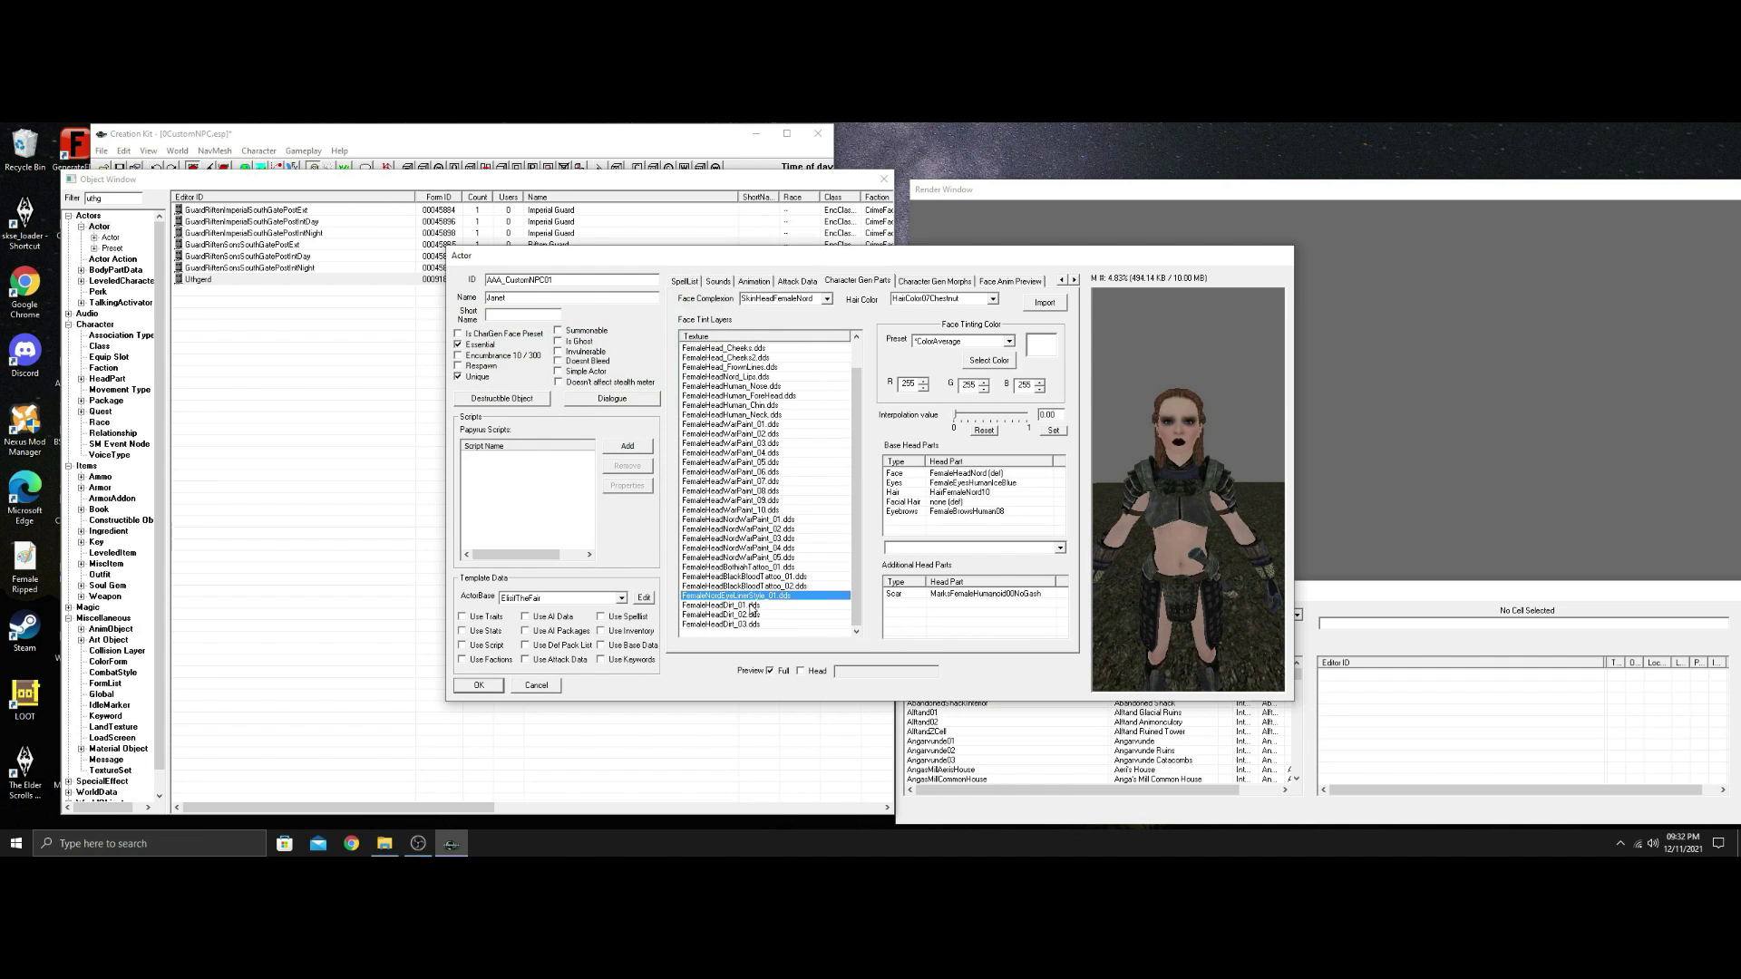
{"action": "left_click", "coordinate": [1008, 341]}
{"action": "left_click", "coordinate": [926, 423]}
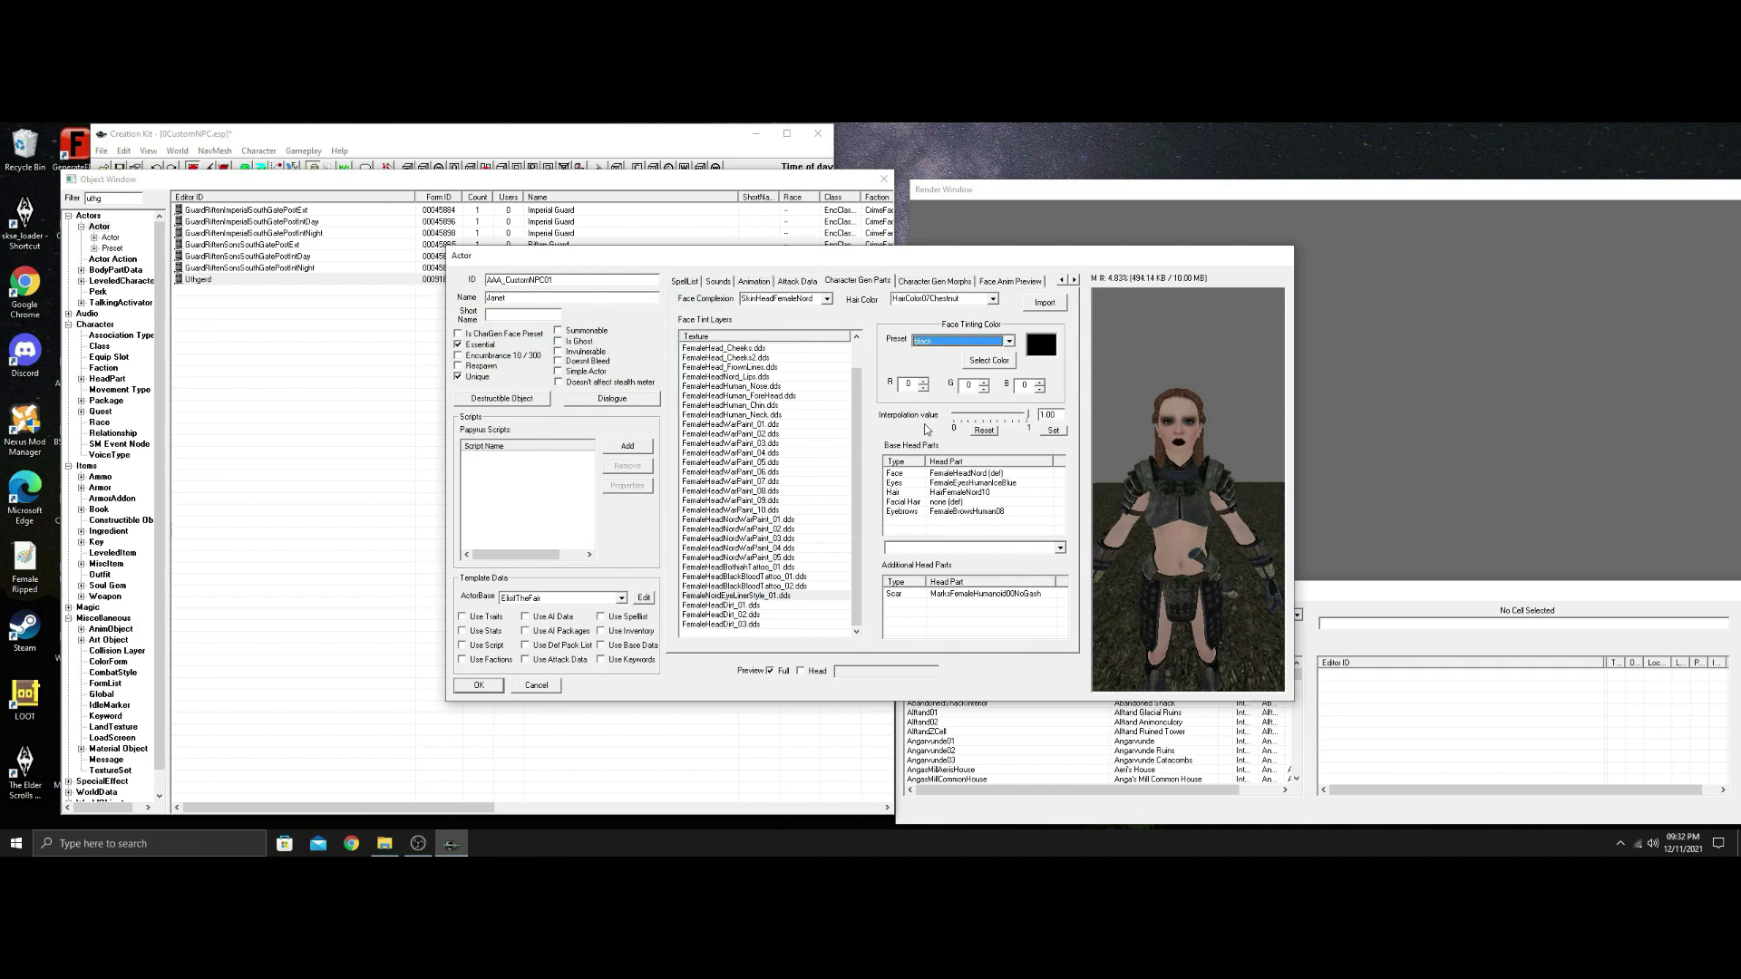
{"action": "left_click", "coordinate": [998, 361]}
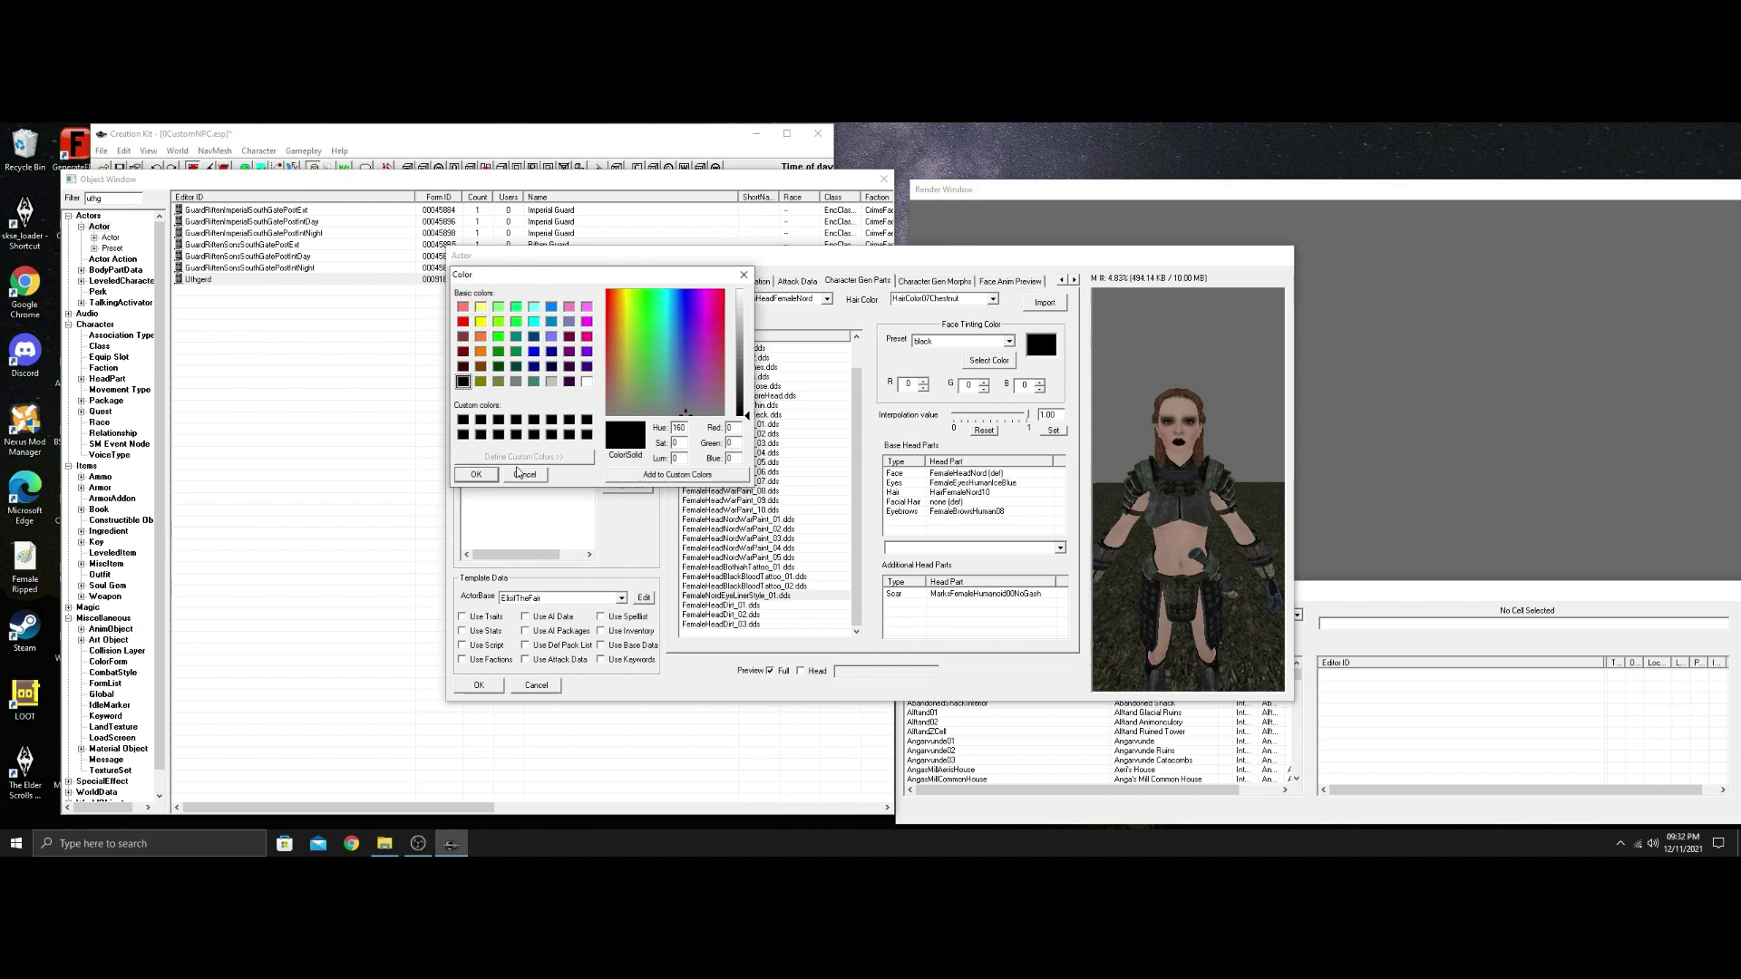
{"action": "left_click", "coordinate": [475, 474]}
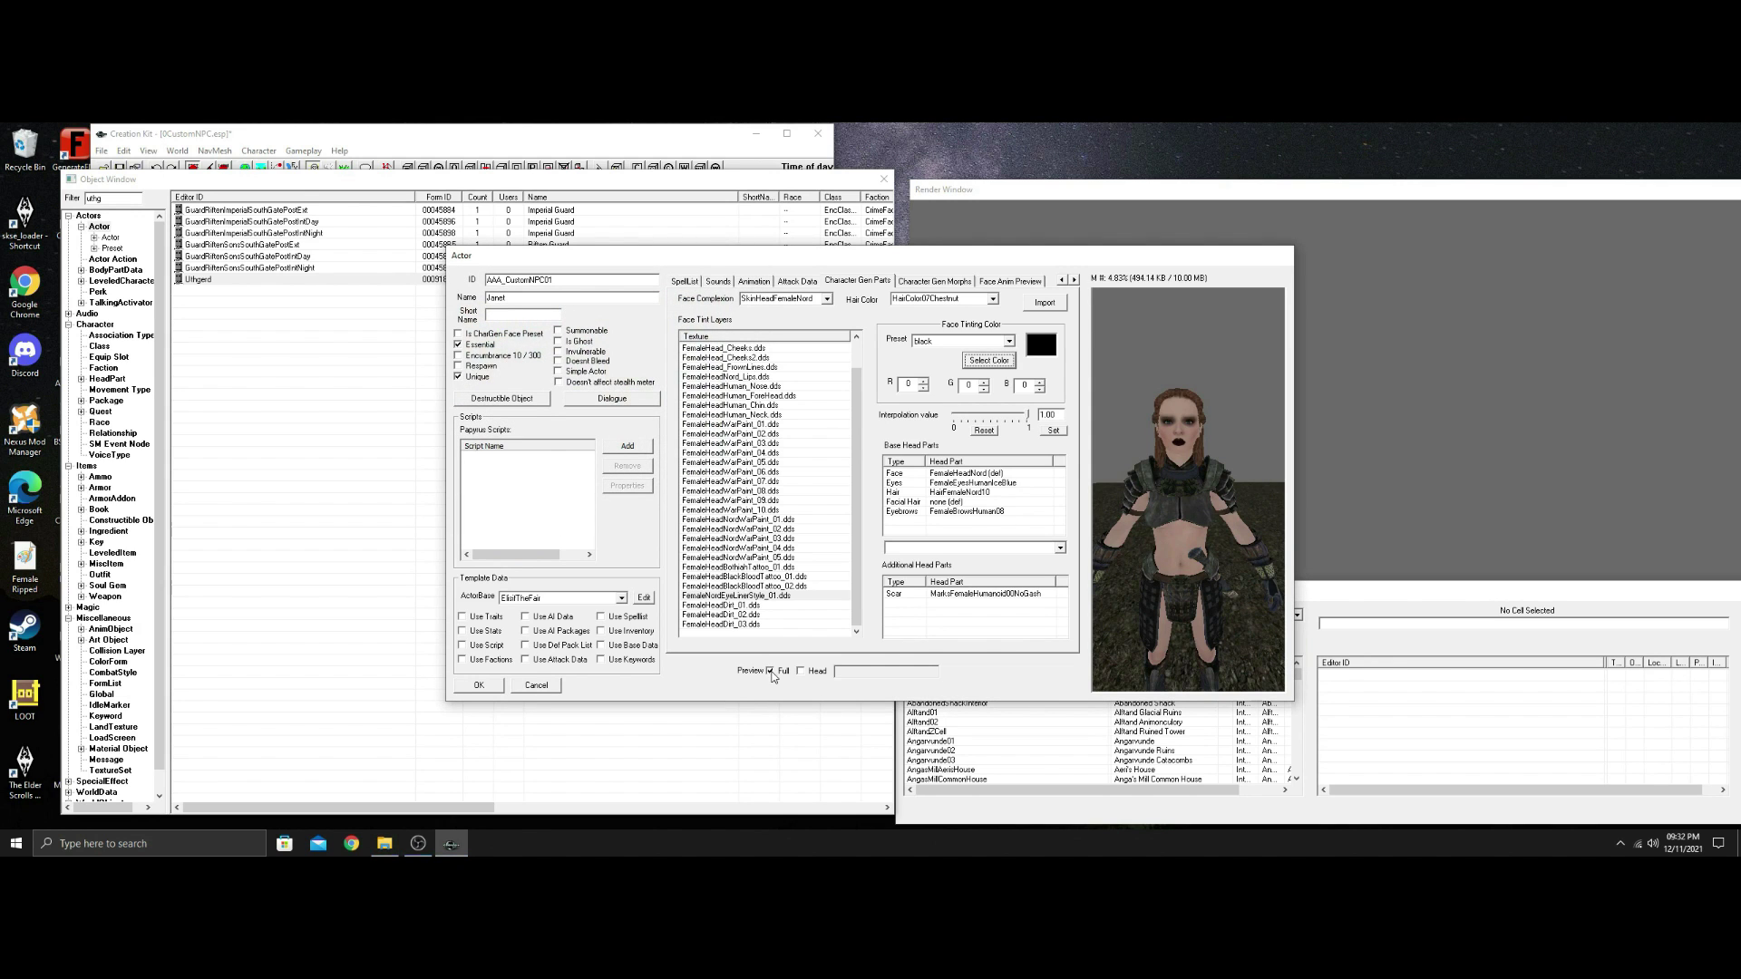
{"action": "left_click", "coordinate": [771, 672]}
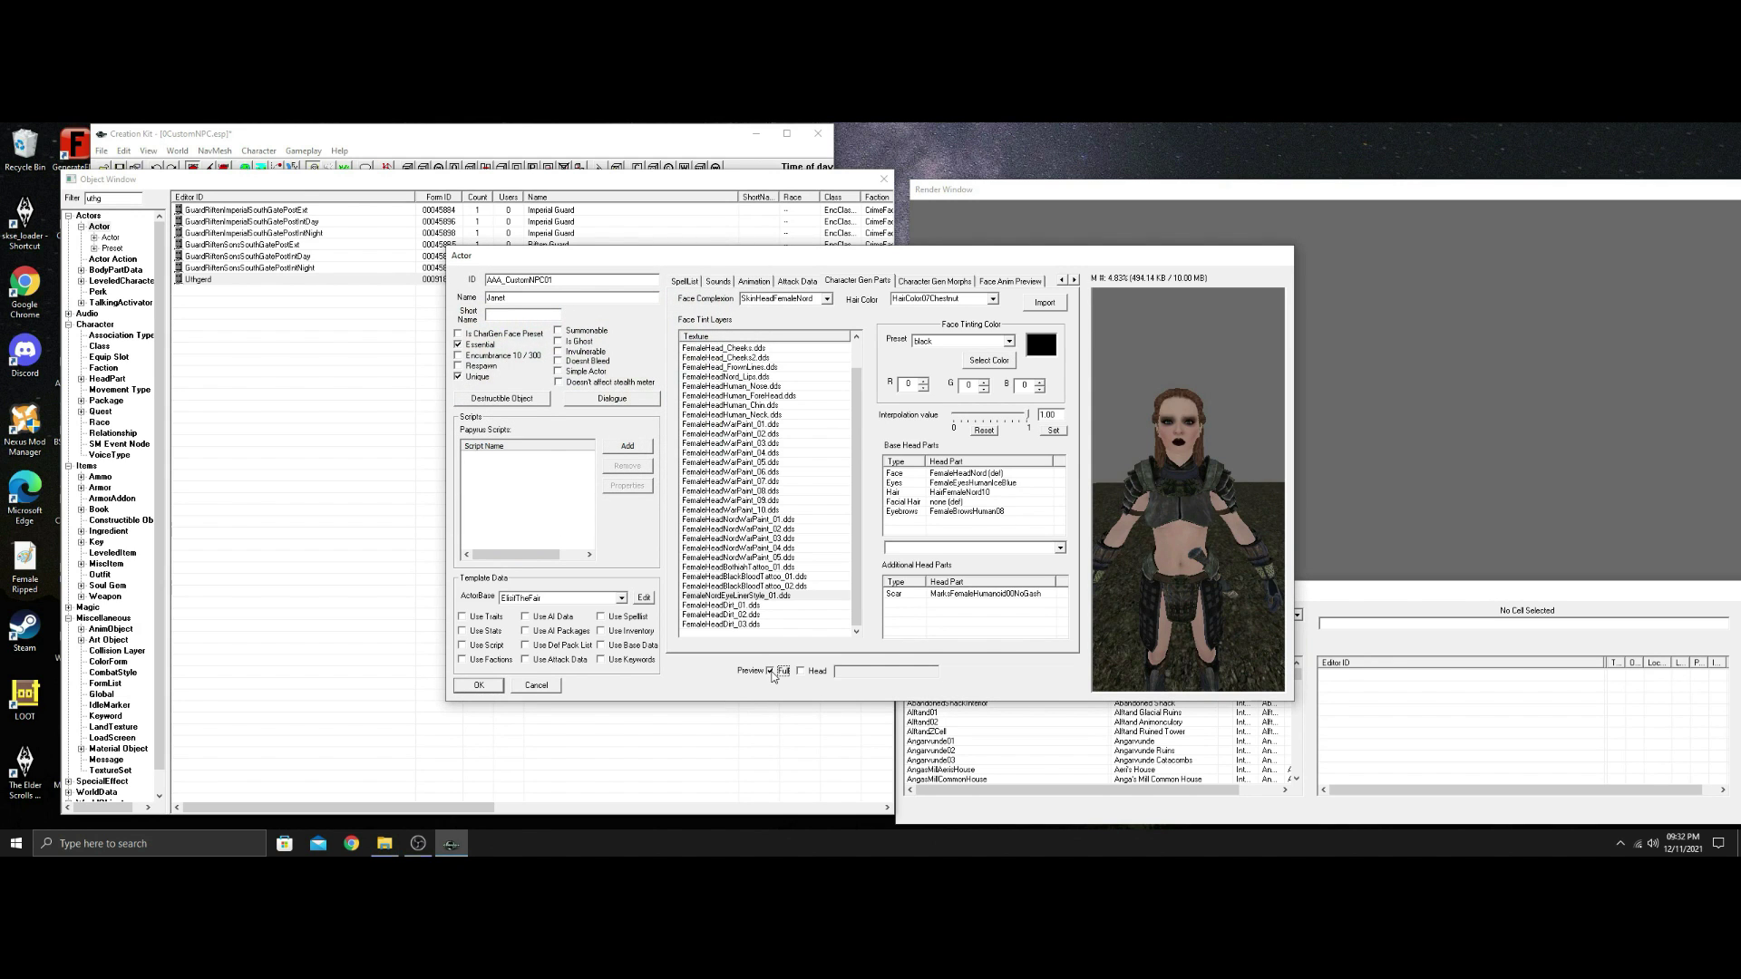
{"action": "left_click", "coordinate": [478, 687]}
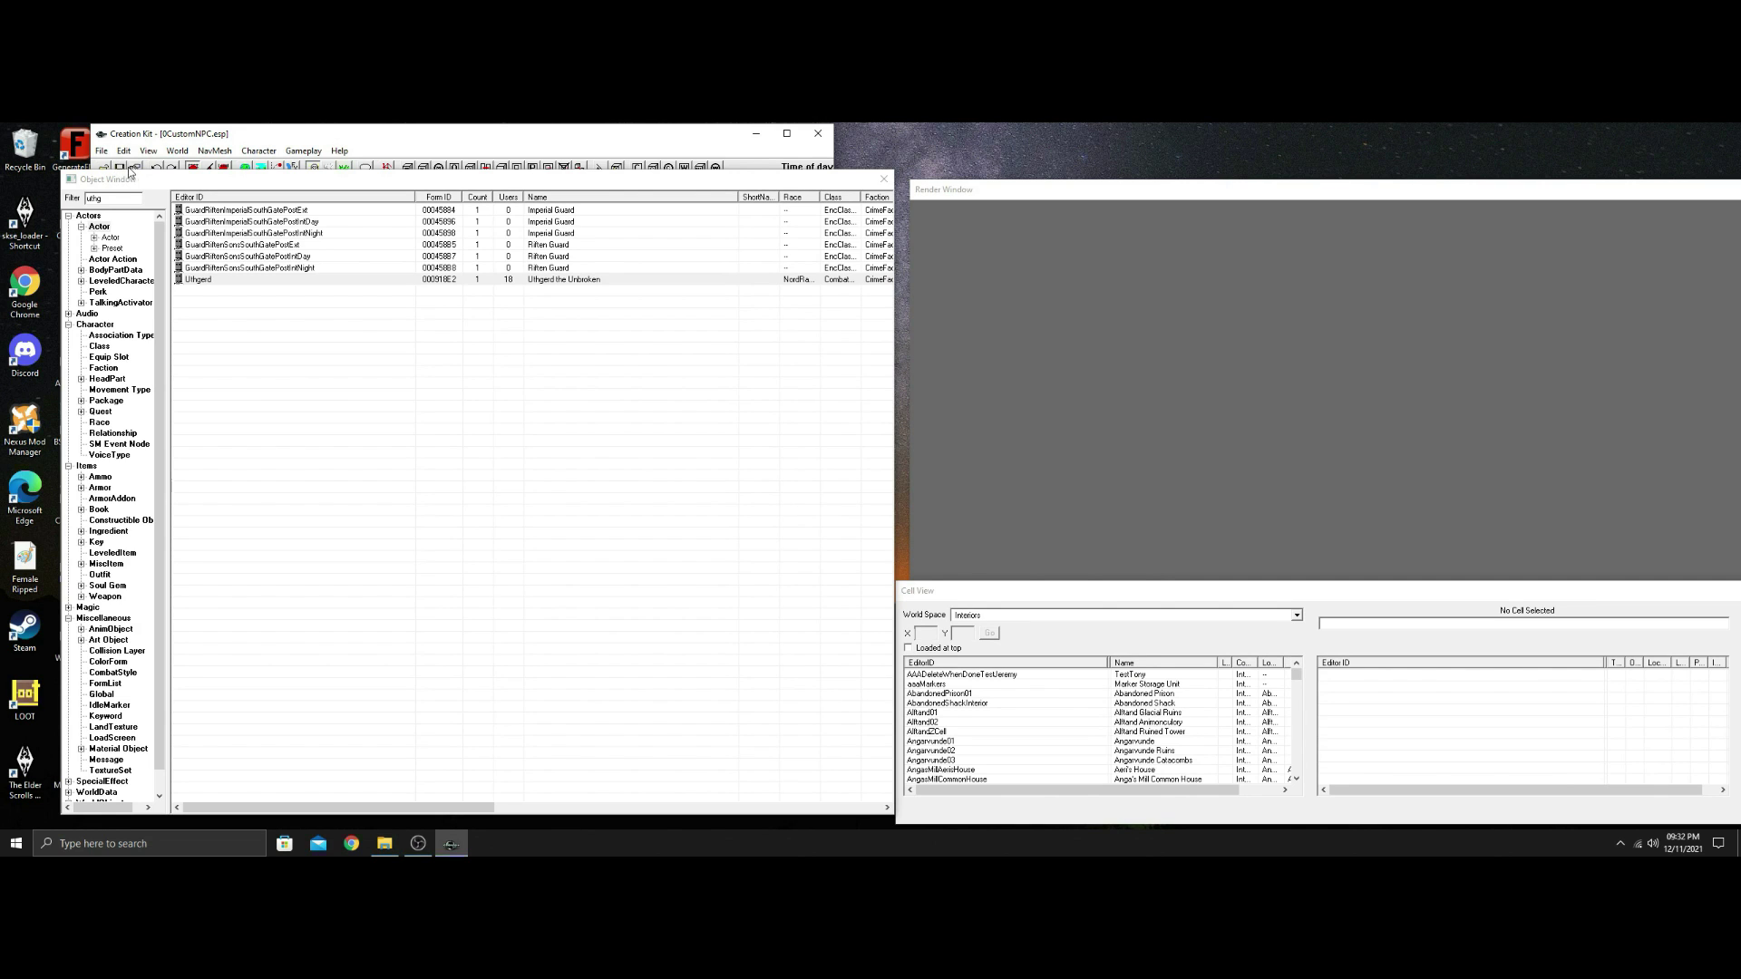
Filter the head parts by "eye" and duplicate FemaleEyesHumanLightBlue.
{"action": "left_click", "coordinate": [103, 368]}
{"action": "left_click", "coordinate": [107, 379]}
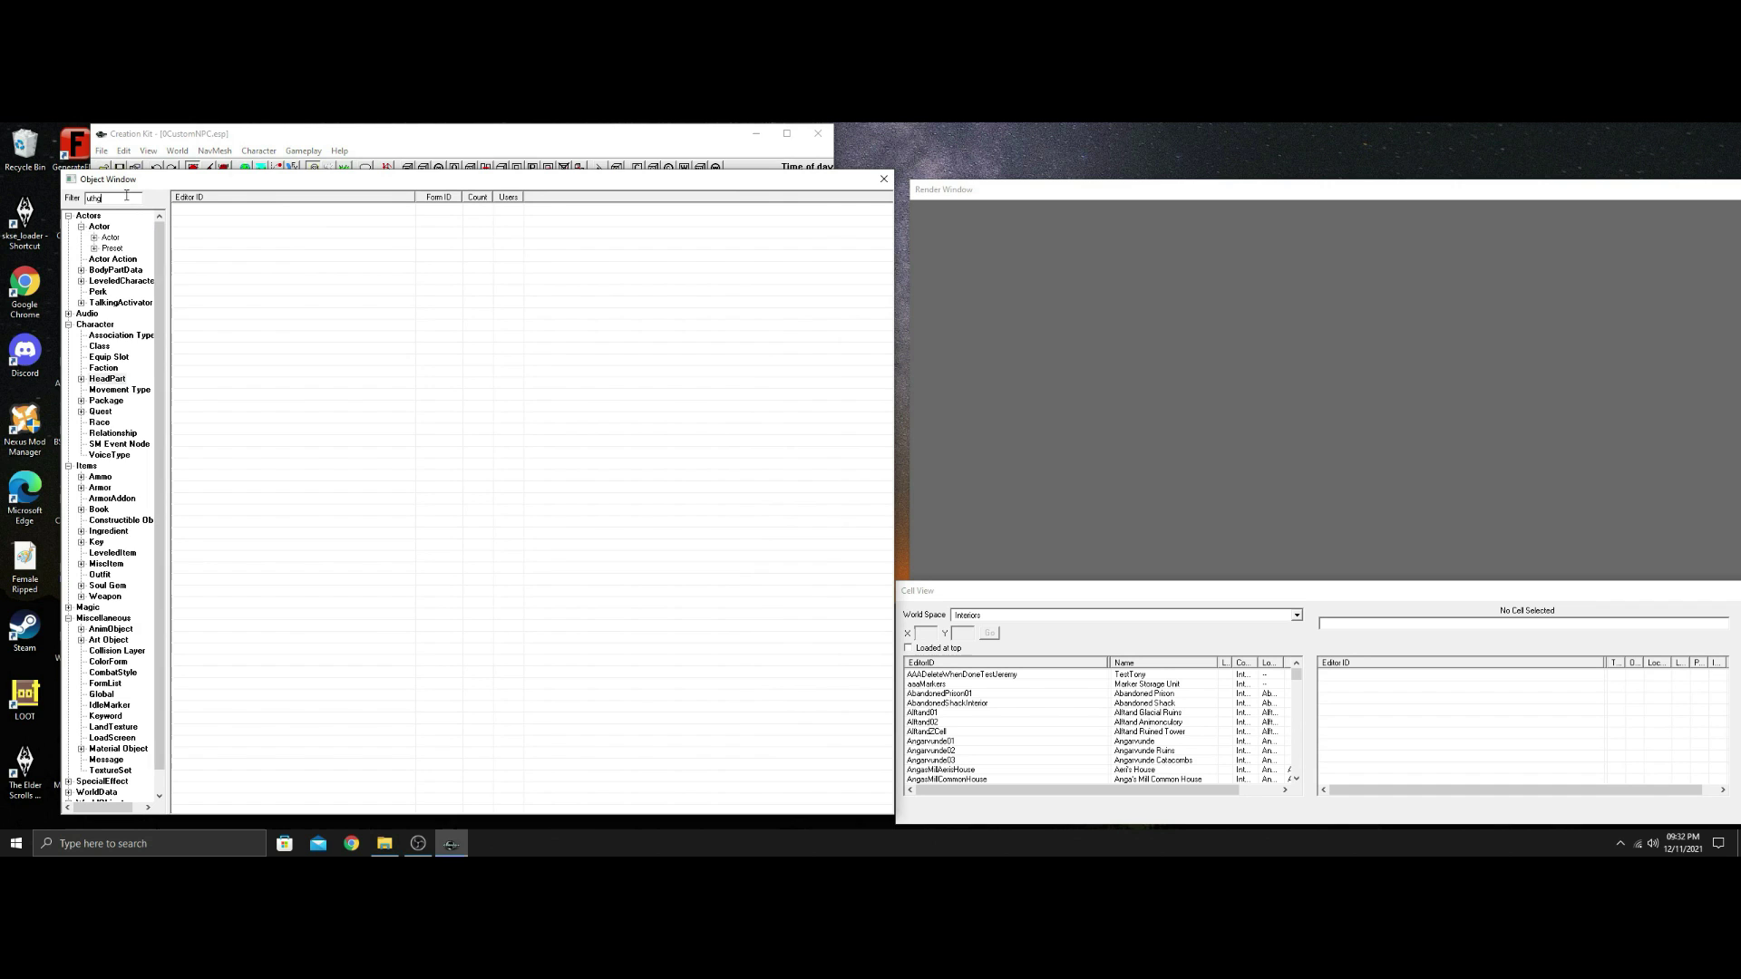
{"action": "double_click", "coordinate": [94, 198]}
{"action": "type", "text": "eye"}
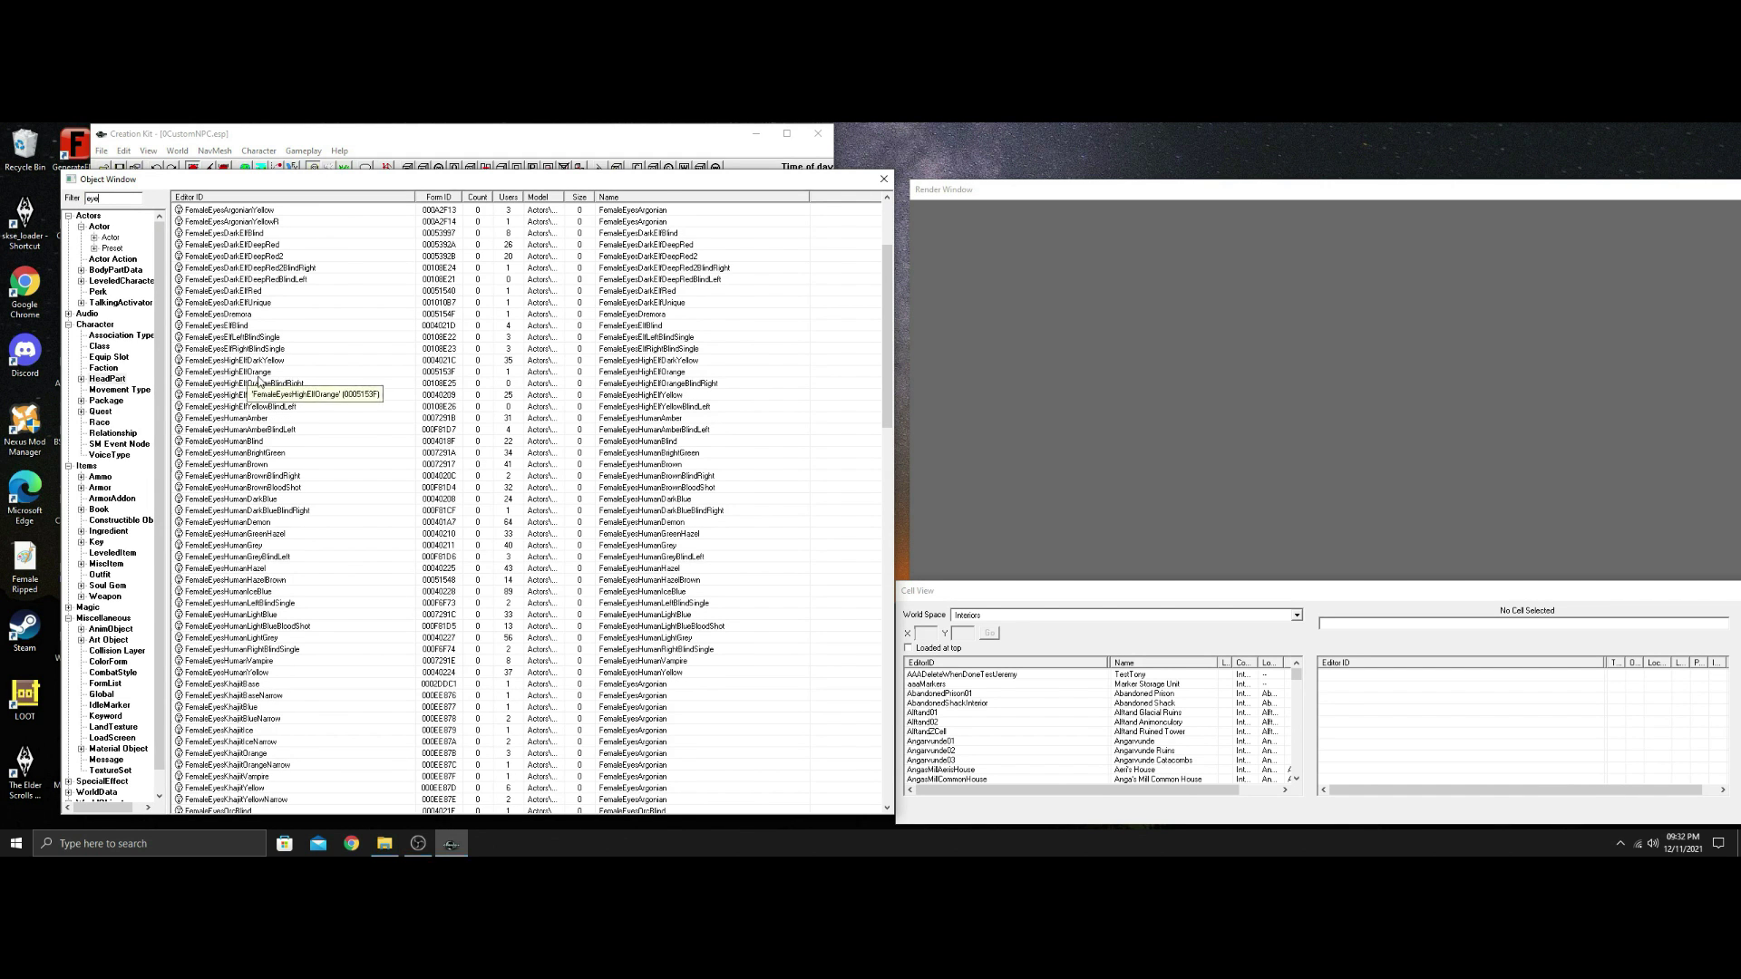
{"action": "left_click", "coordinate": [255, 617]}
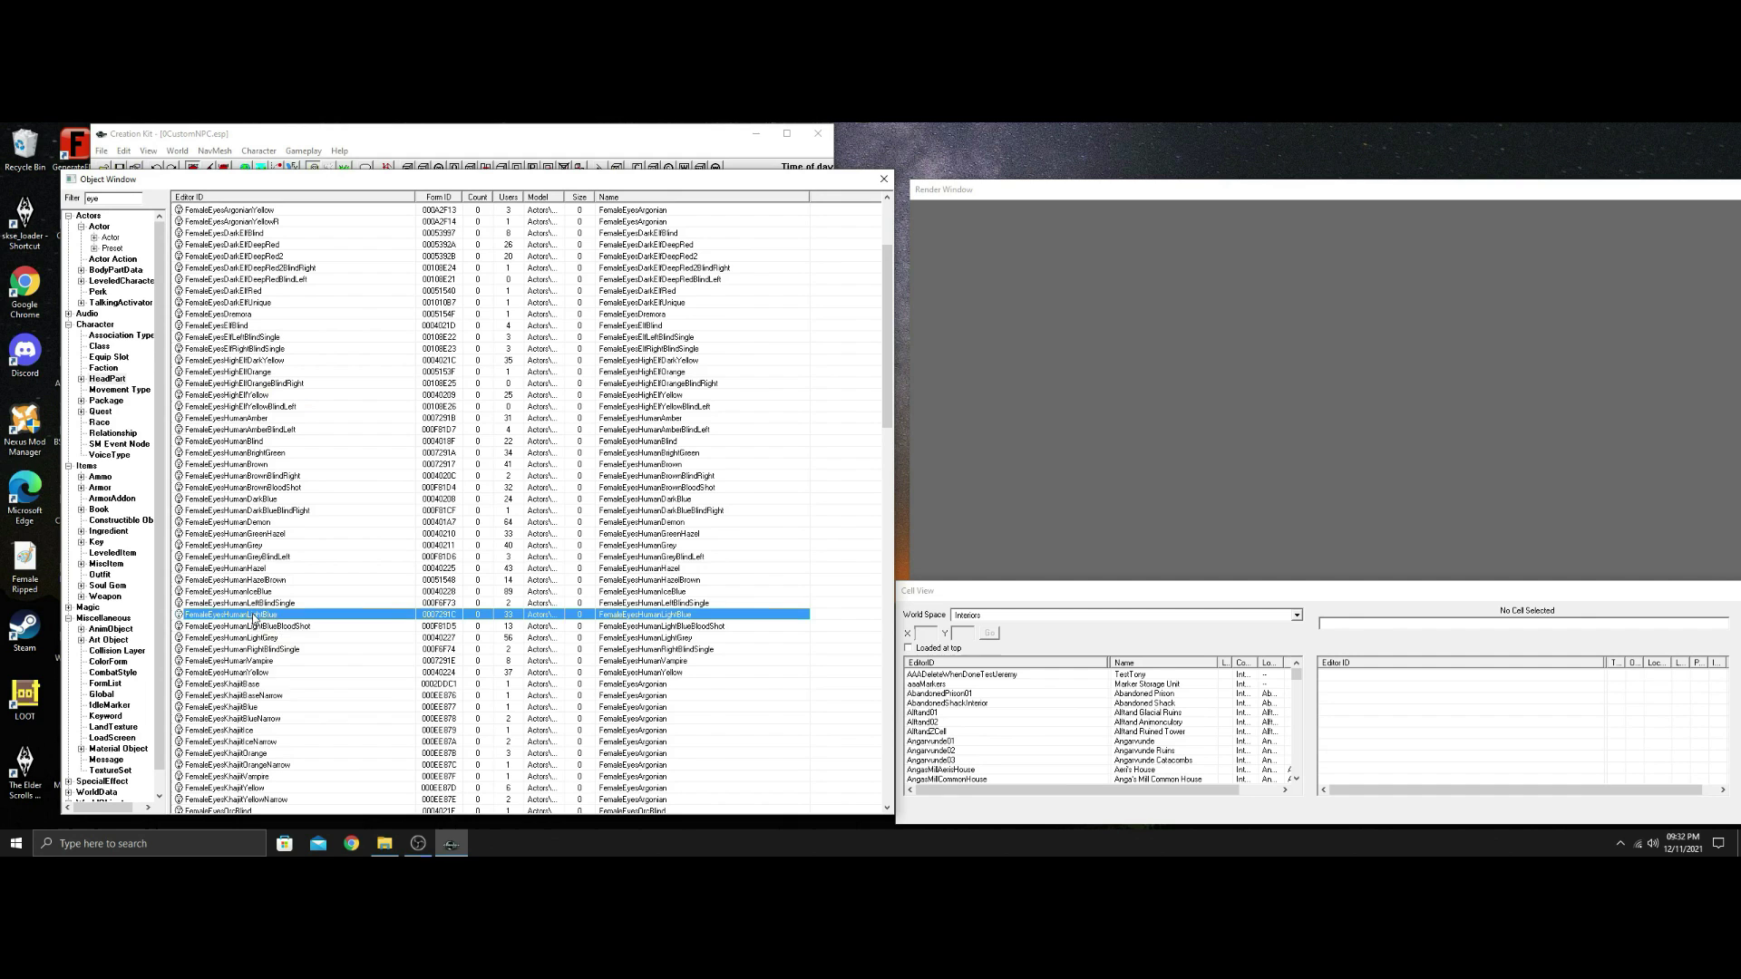
{"action": "right_click", "coordinate": [254, 617]}
{"action": "left_click", "coordinate": [291, 654]}
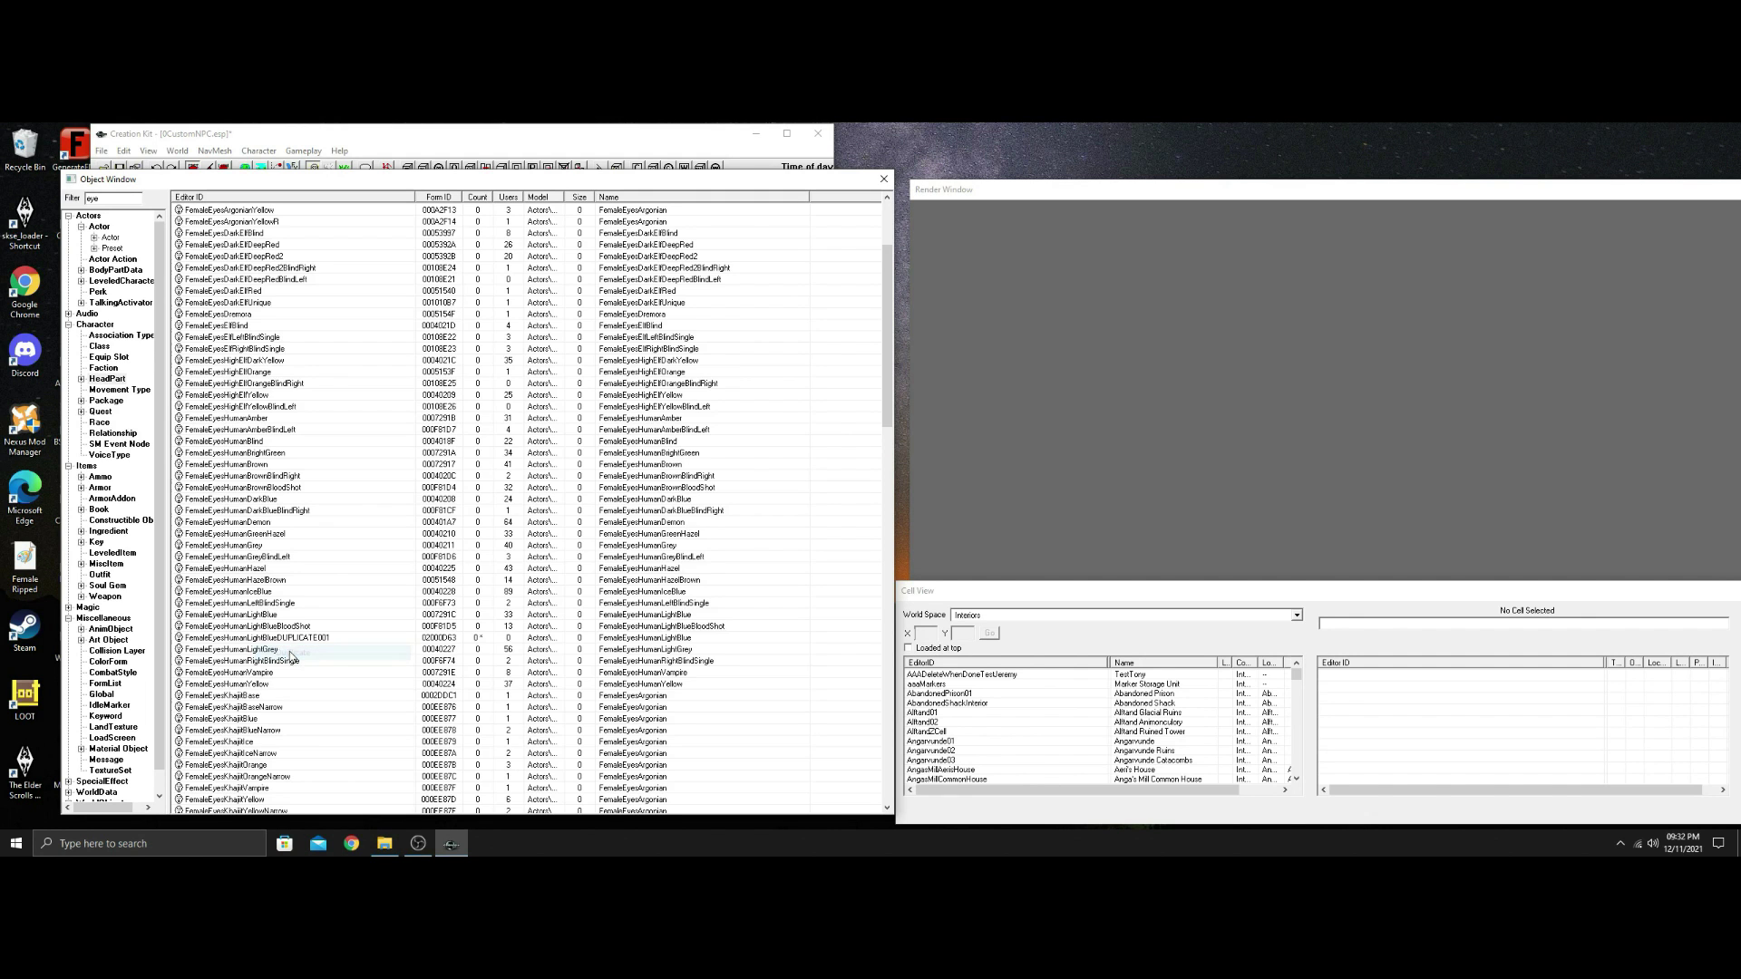
Change the duplicated eye head part's ID to aaa_eyes01 and its name to Eyes01, renaming it without creating a new form.
{"action": "double_click", "coordinate": [290, 639]}
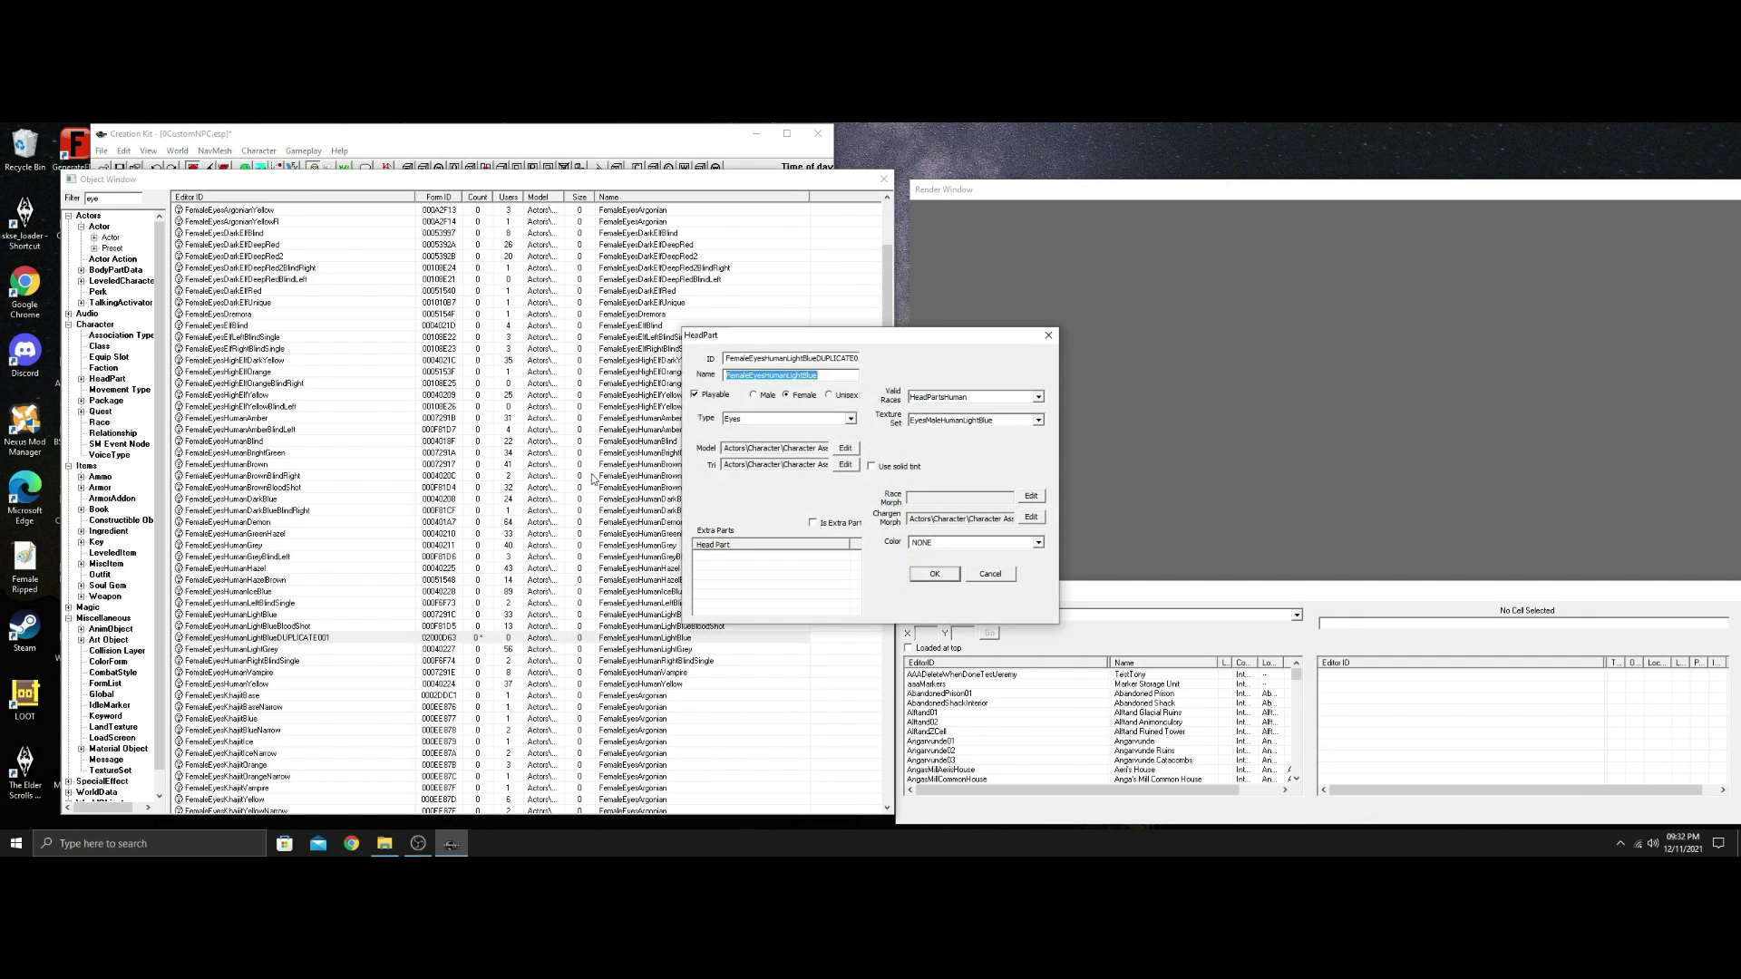
{"action": "left_click_drag", "start_coordinate": [856, 358], "coordinate": [725, 360]}
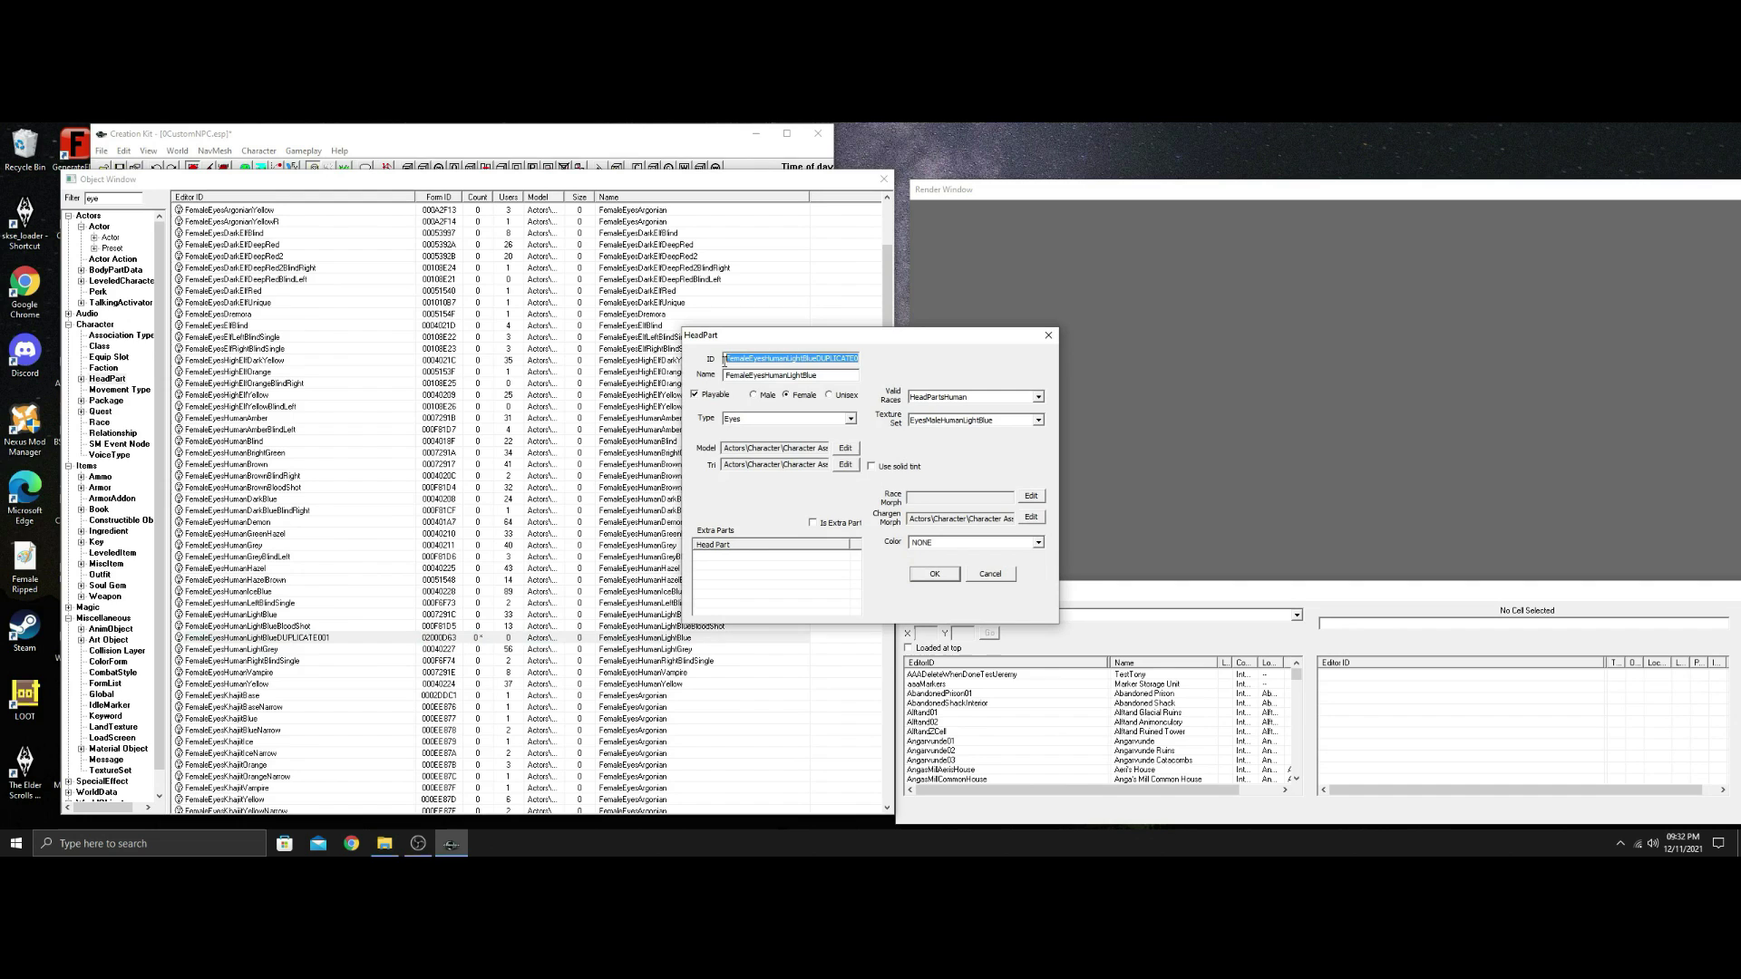
{"action": "type", "text": "01"}
{"action": "left_click_drag", "start_coordinate": [813, 380], "coordinate": [703, 380]}
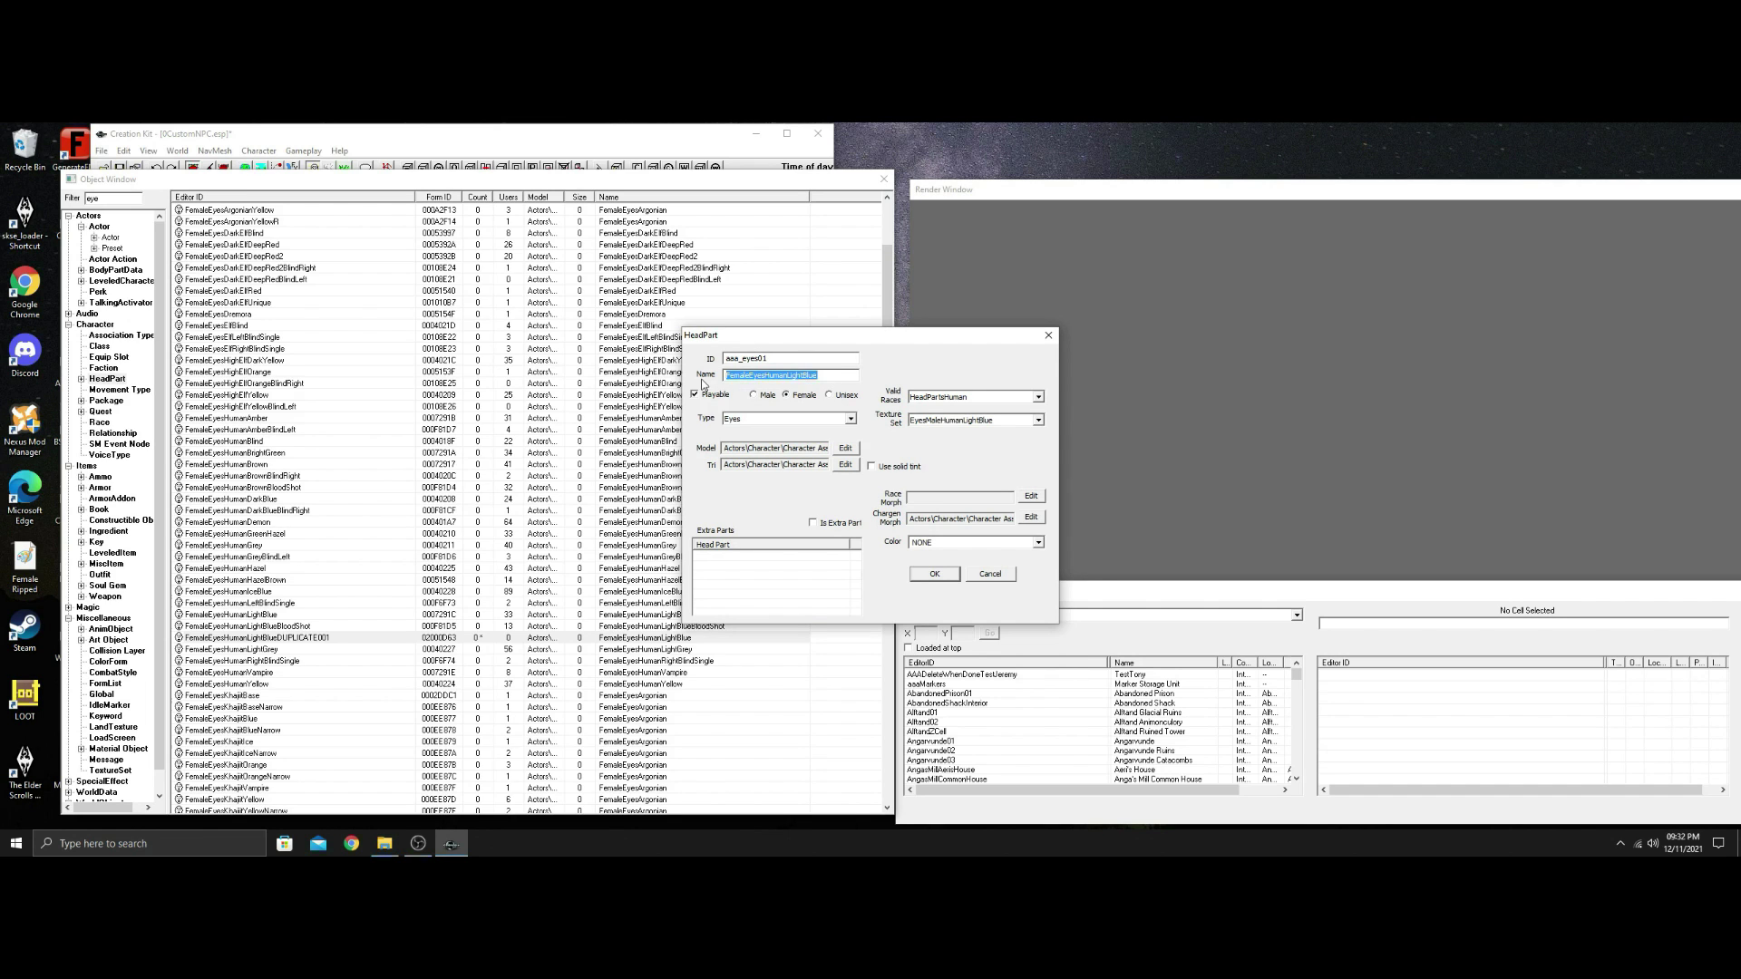
{"action": "type", "text": "Eyes01"}
{"action": "left_click", "coordinate": [935, 577]}
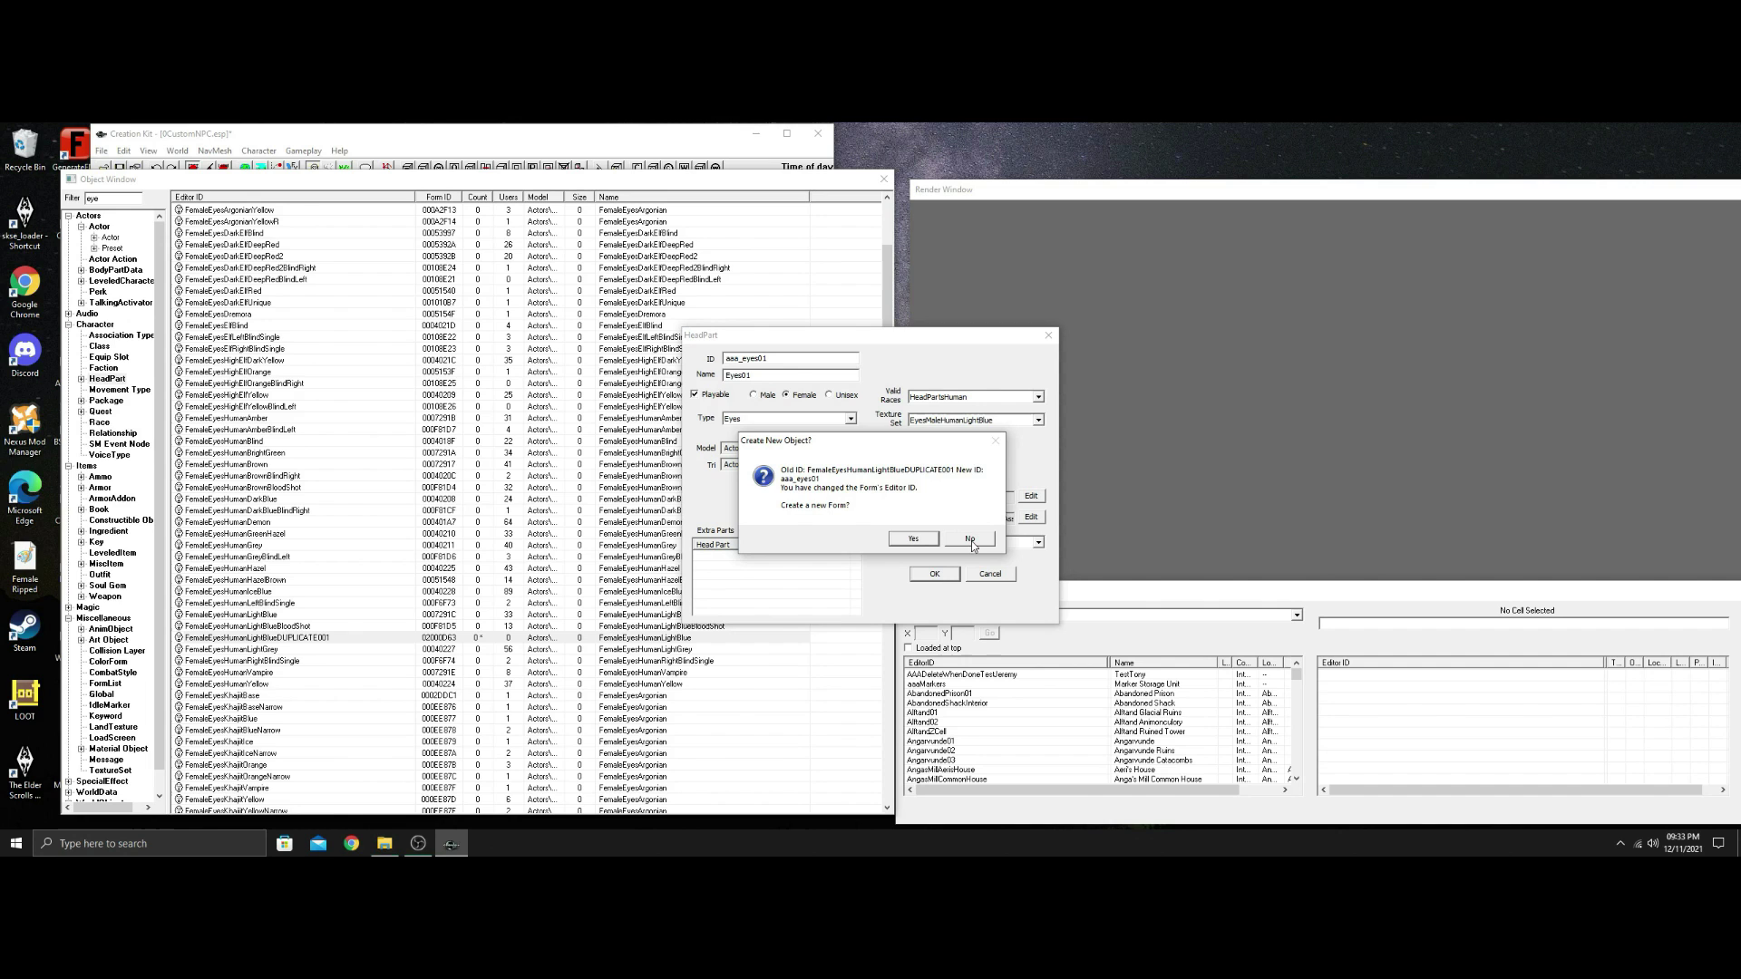
{"action": "left_click", "coordinate": [970, 541]}
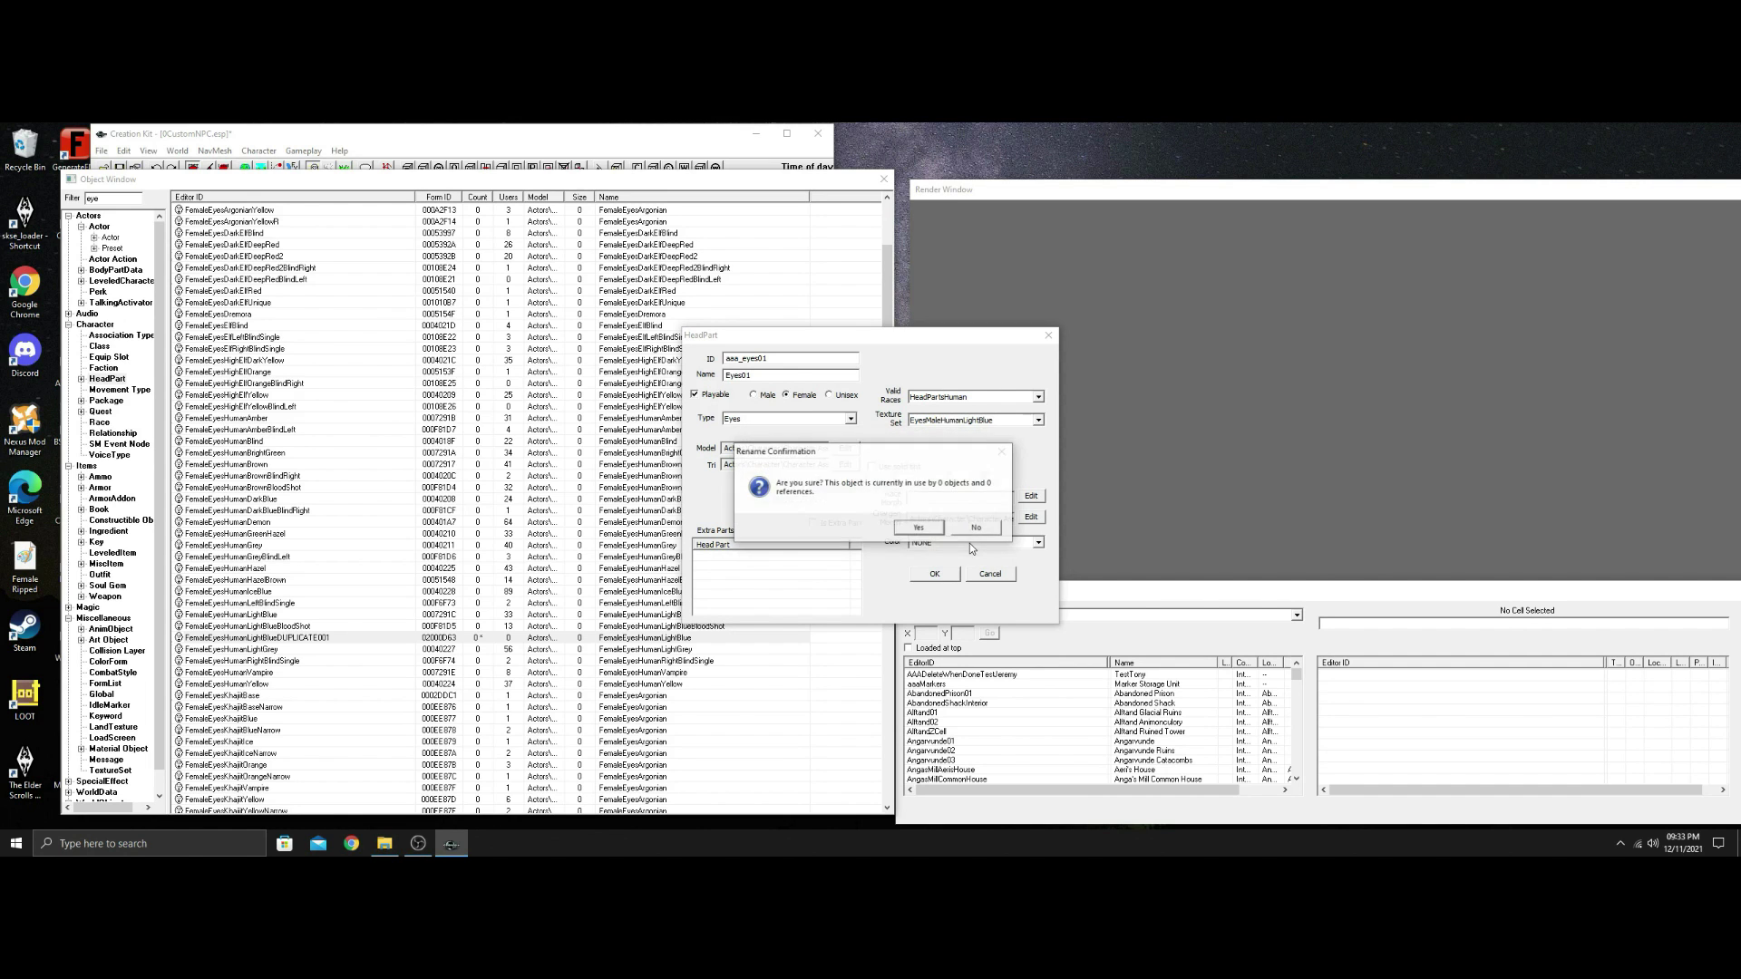
{"action": "left_click", "coordinate": [927, 533]}
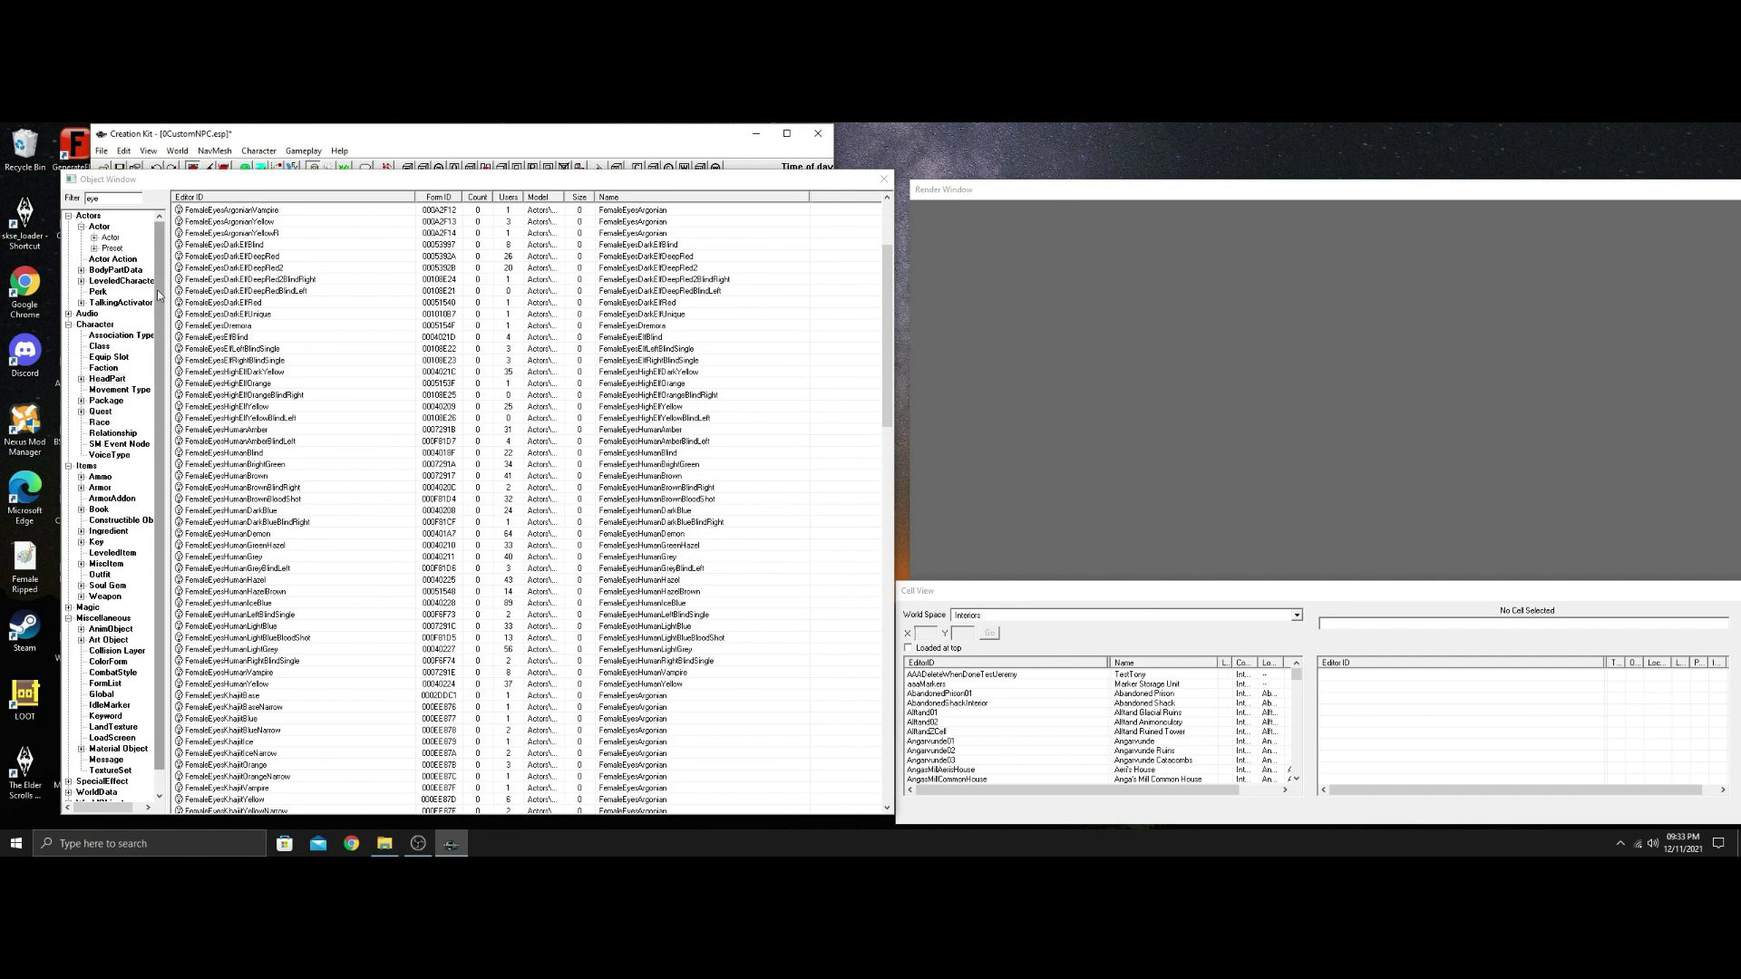
List the texture sets that match the "eye" filter.
{"action": "scroll", "coordinate": [161, 358], "scroll_direction": "down", "scroll_amount": 1}
{"action": "left_click", "coordinate": [118, 749]}
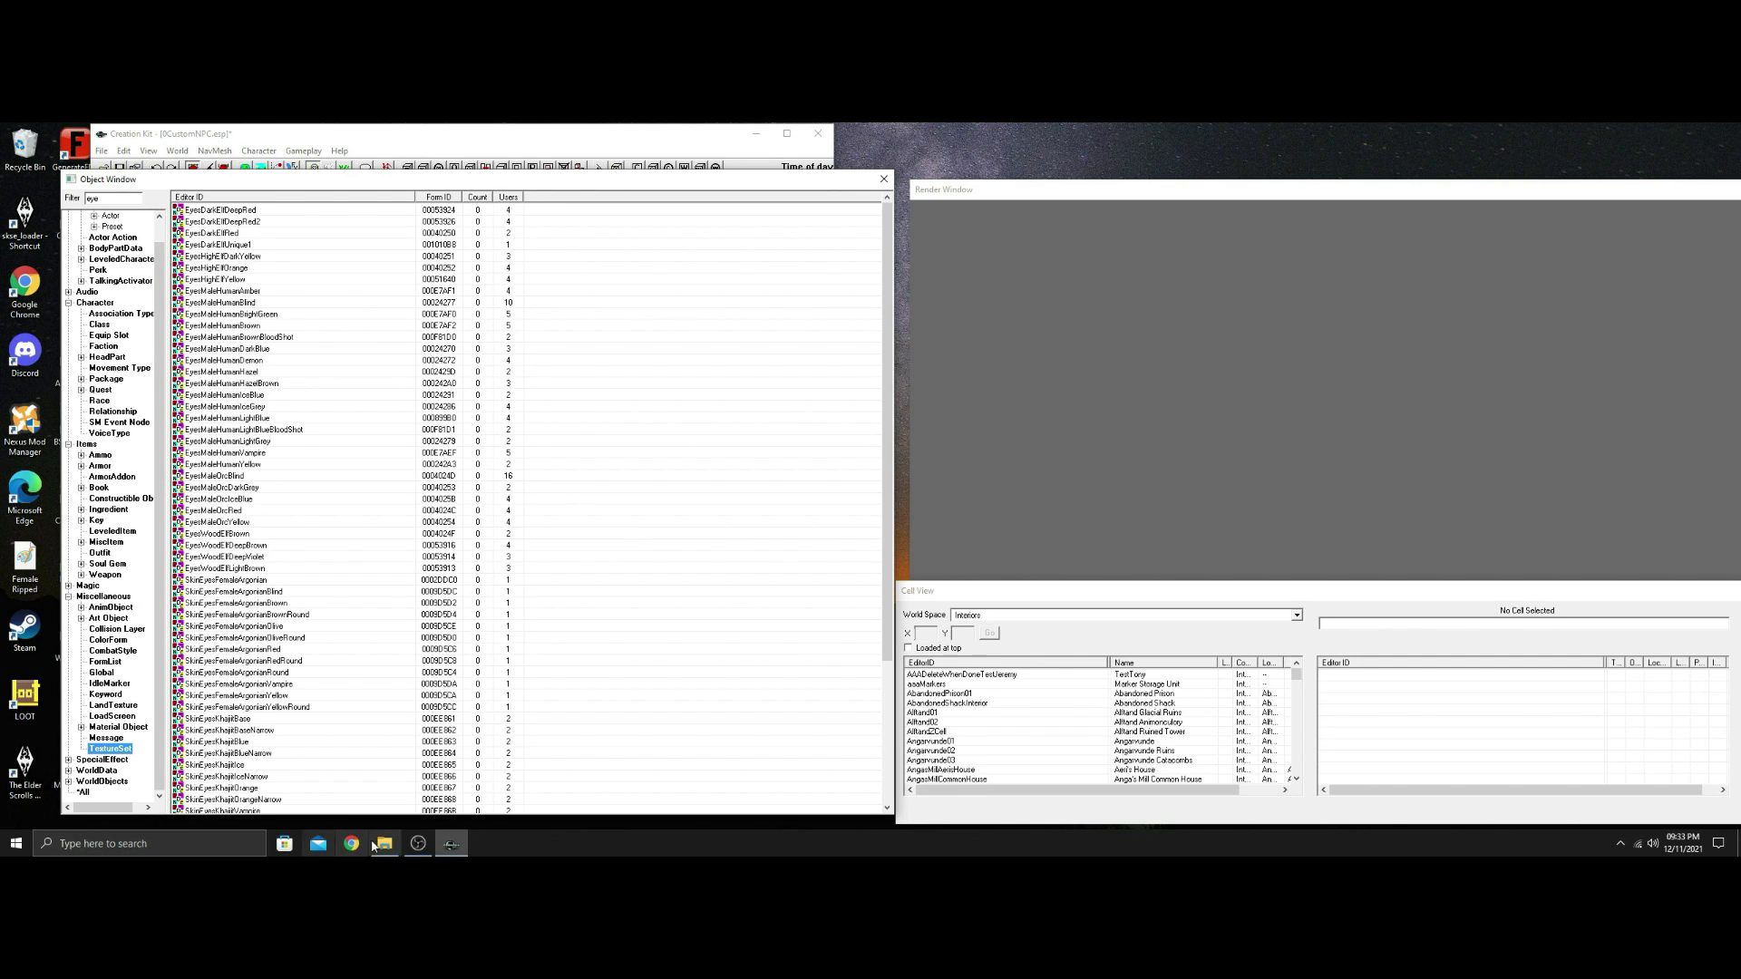
Search the web in Chrome for "eyes of eyes nexus".
{"action": "left_click", "coordinate": [352, 844]}
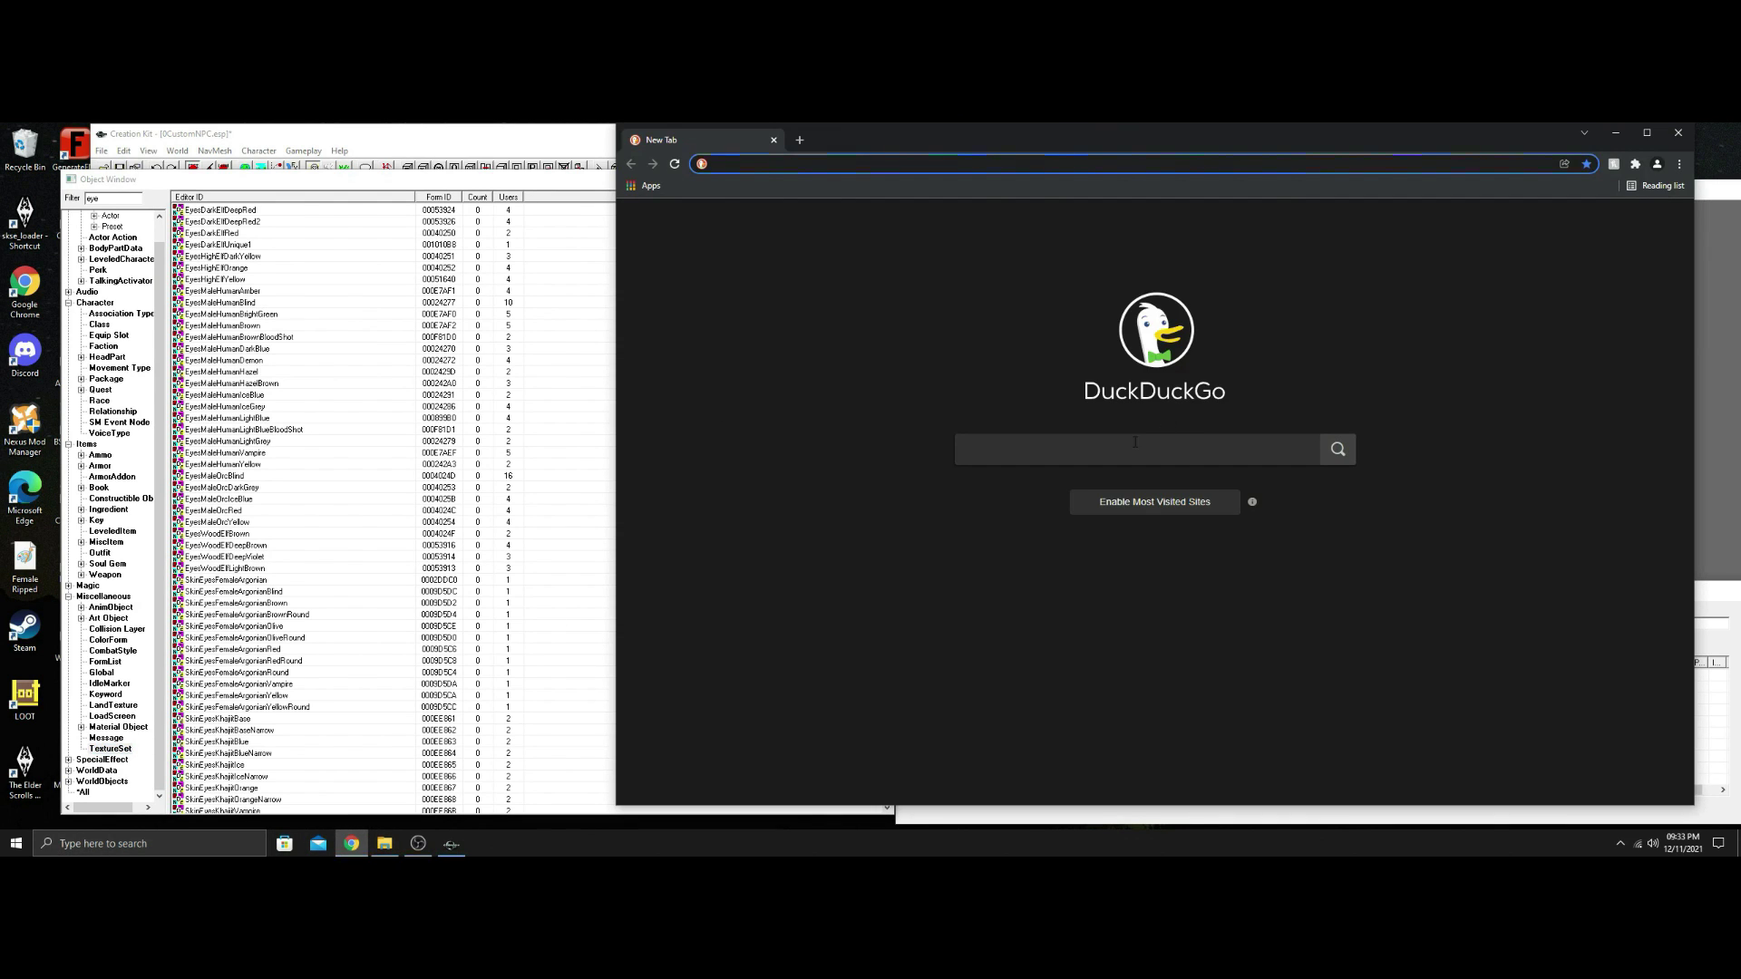
{"action": "left_click", "coordinate": [1127, 447]}
{"action": "type", "text": "e"}
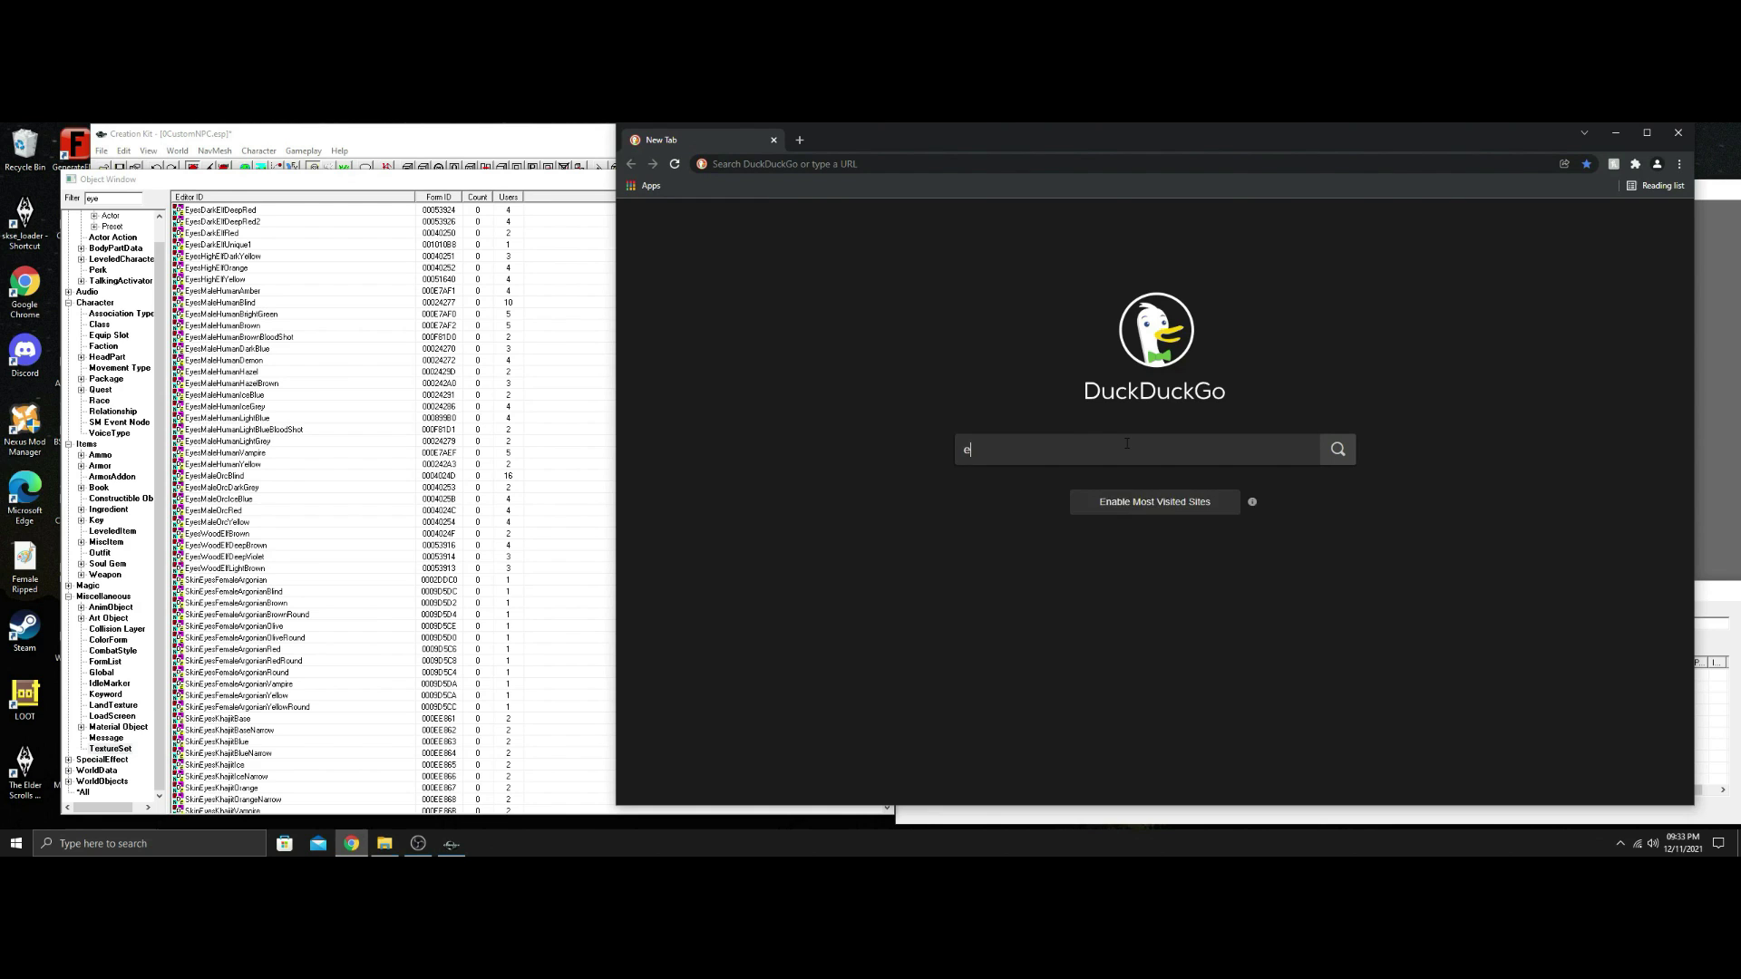
{"action": "type", "text": "yes of eye"}
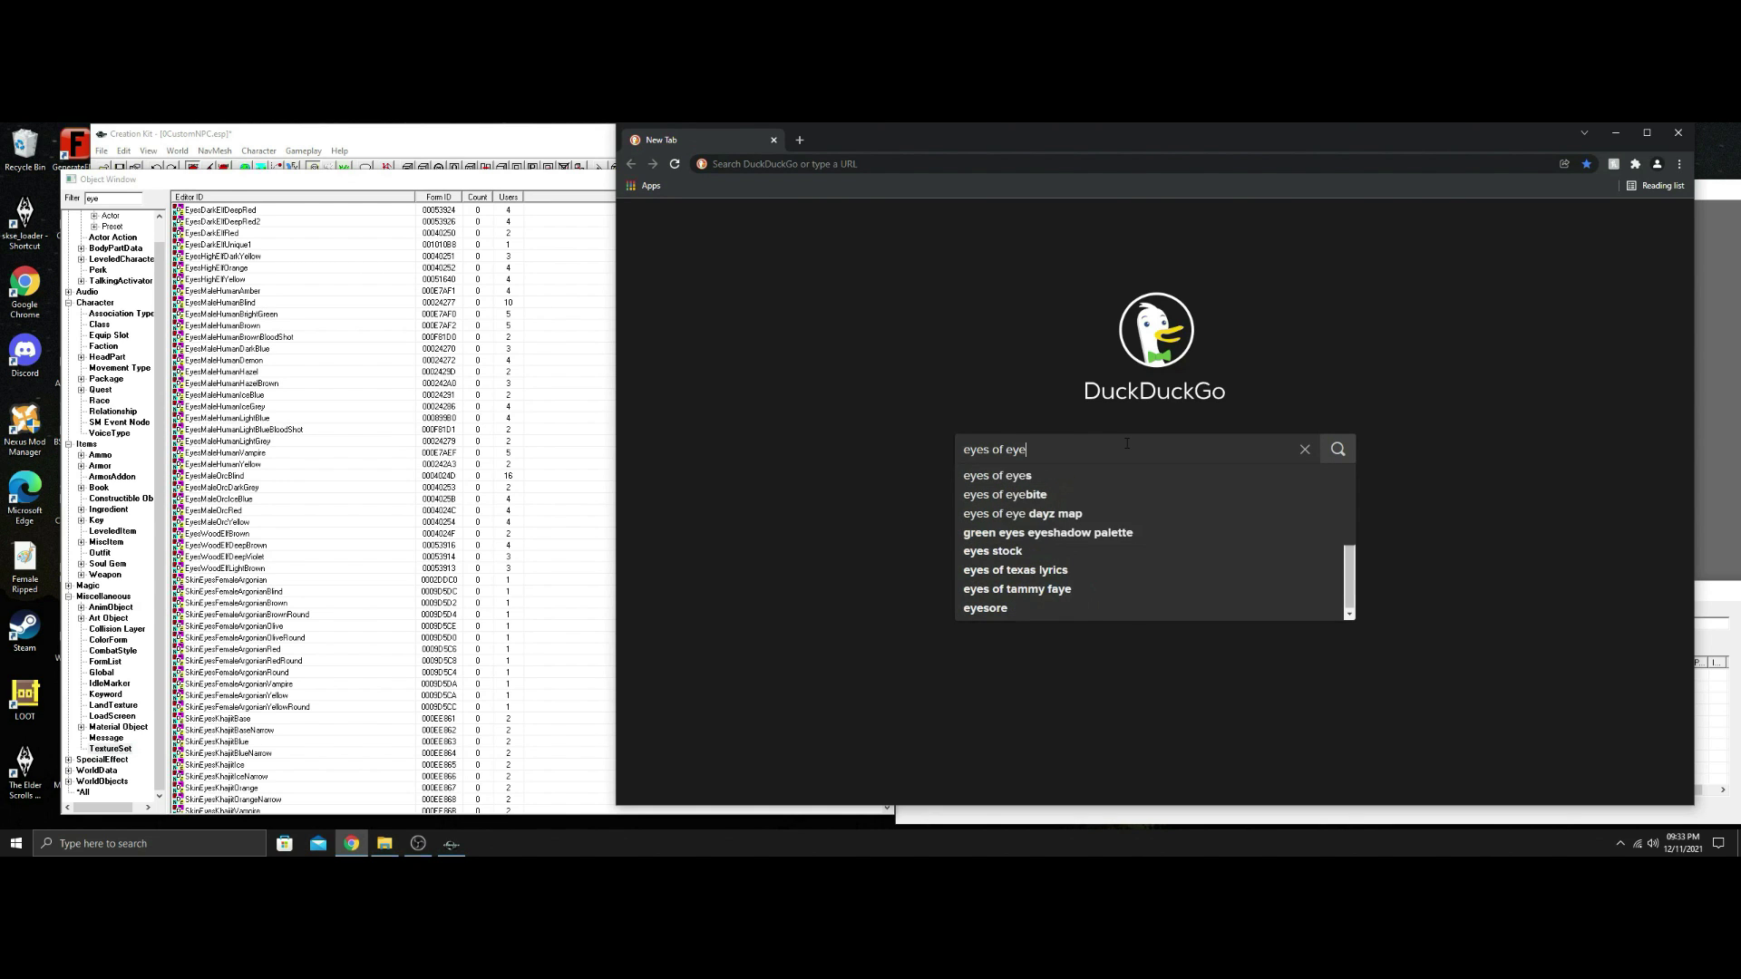
{"action": "type", "text": "s"}
{"action": "type", "text": " nexus"}
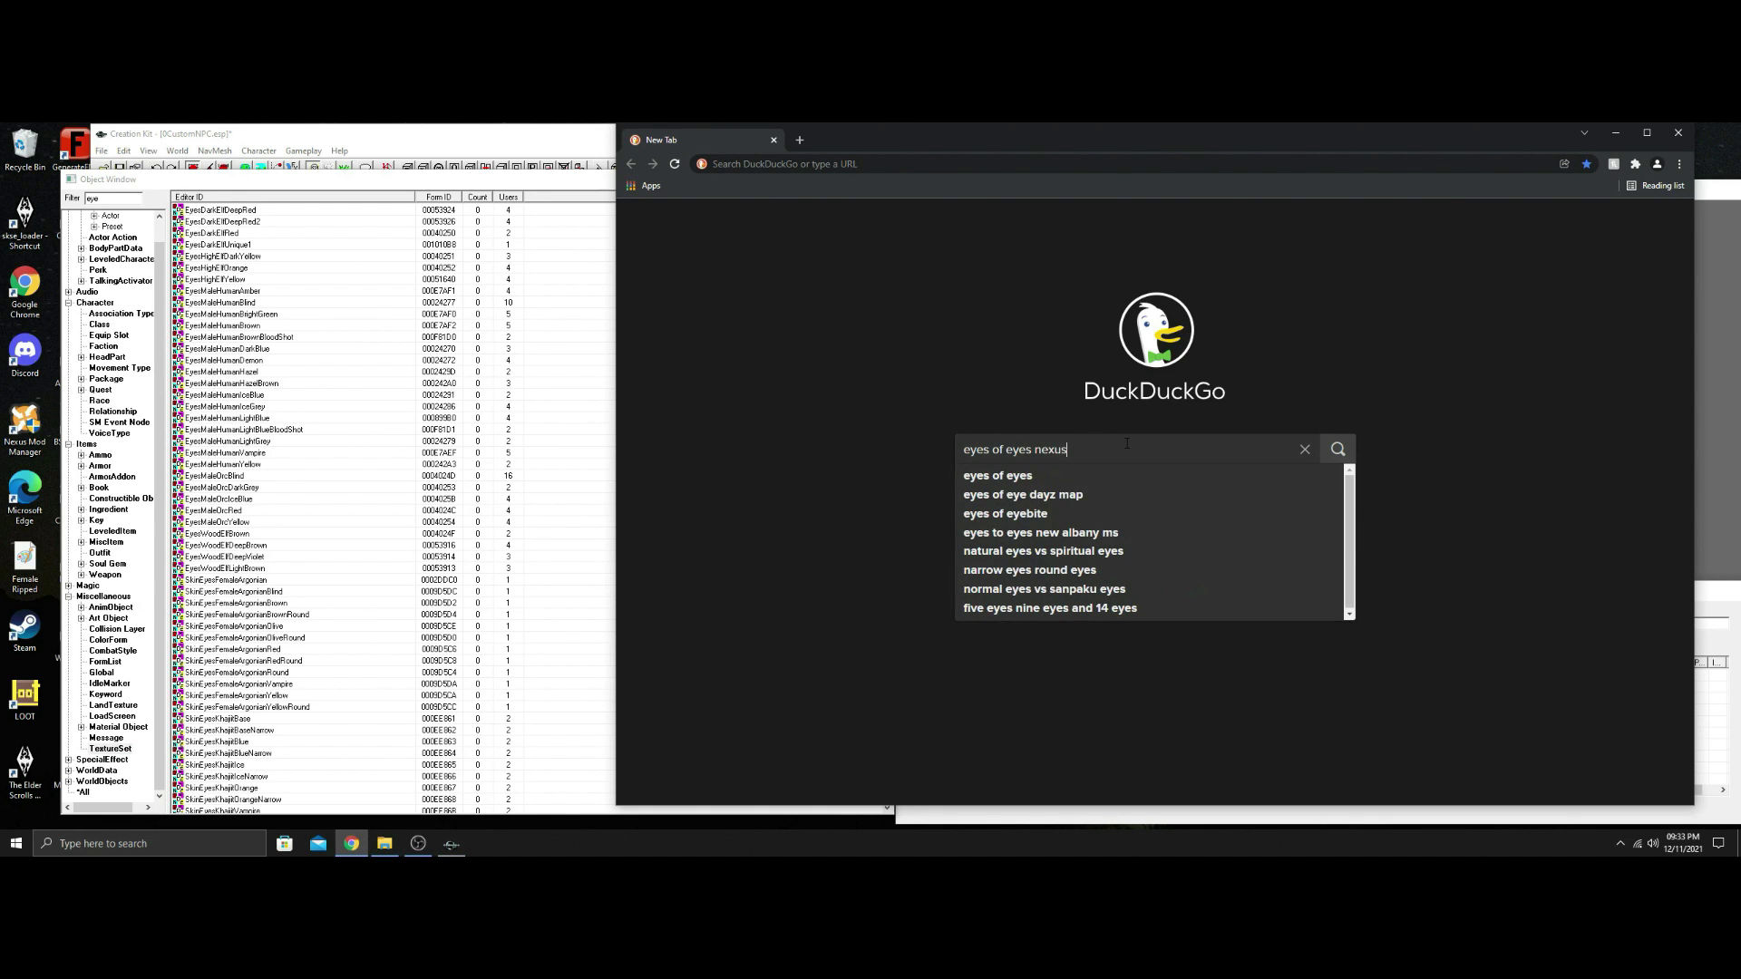
{"action": "key", "text": "Return"}
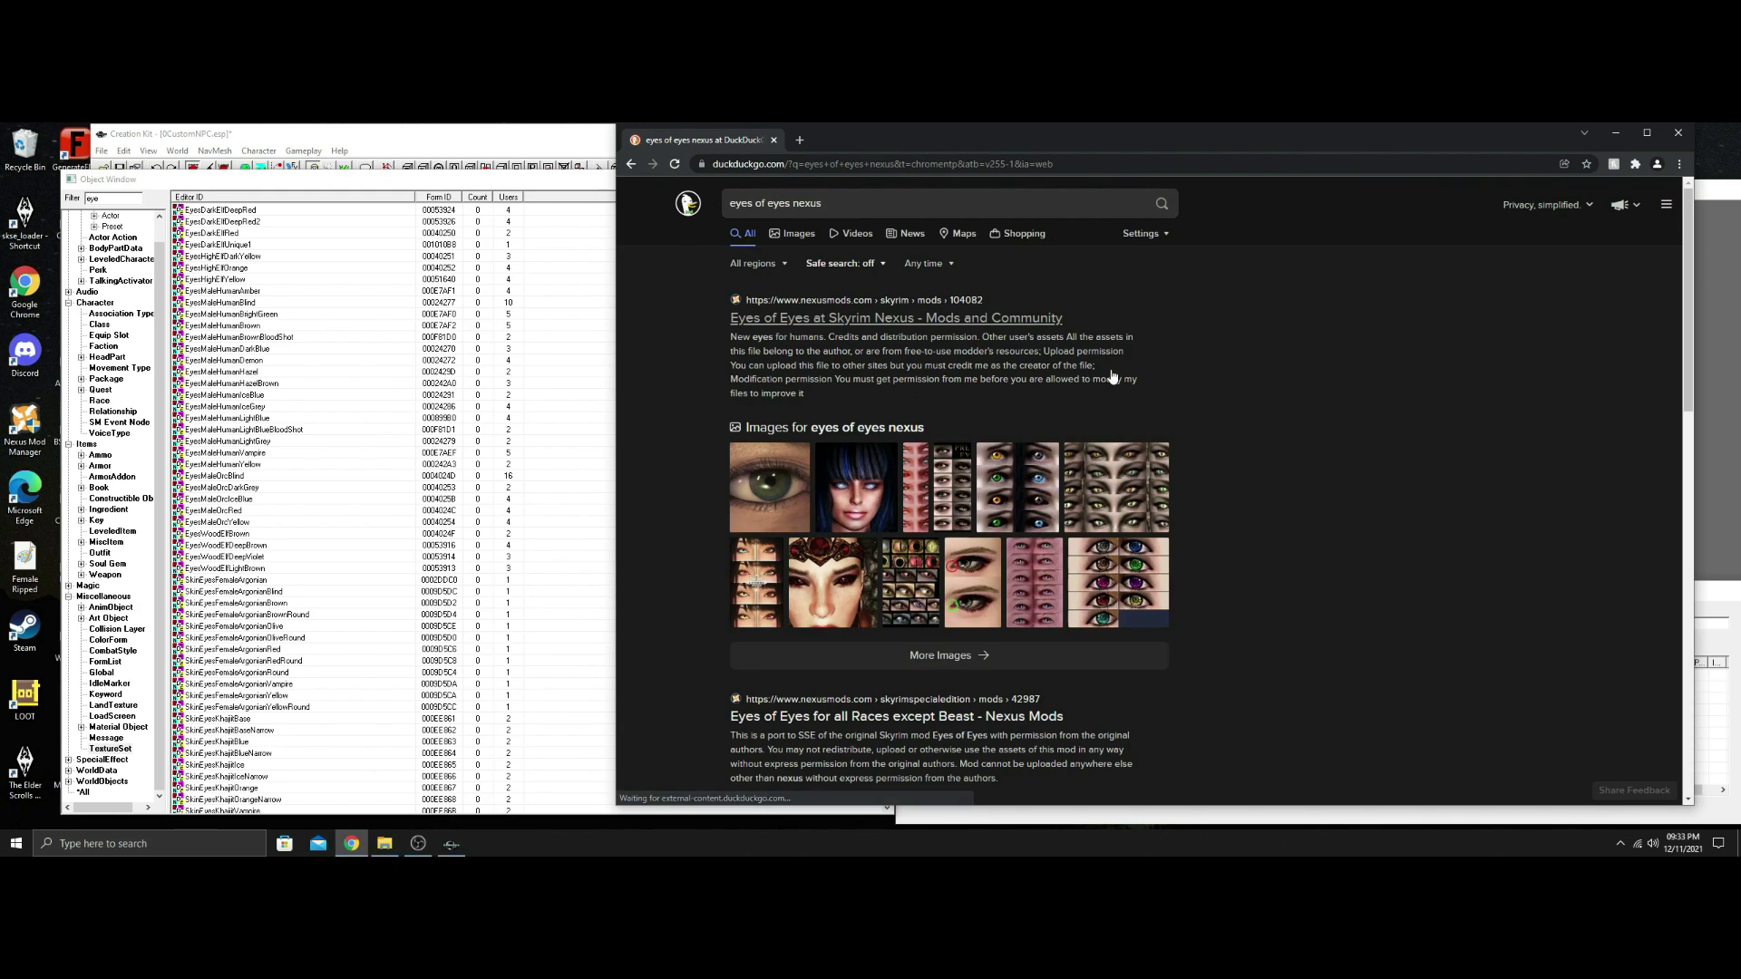
Open the Eyes of Eyes mod page on Skyrim Nexus and examine its eye texture previews.
{"action": "left_click", "coordinate": [911, 320]}
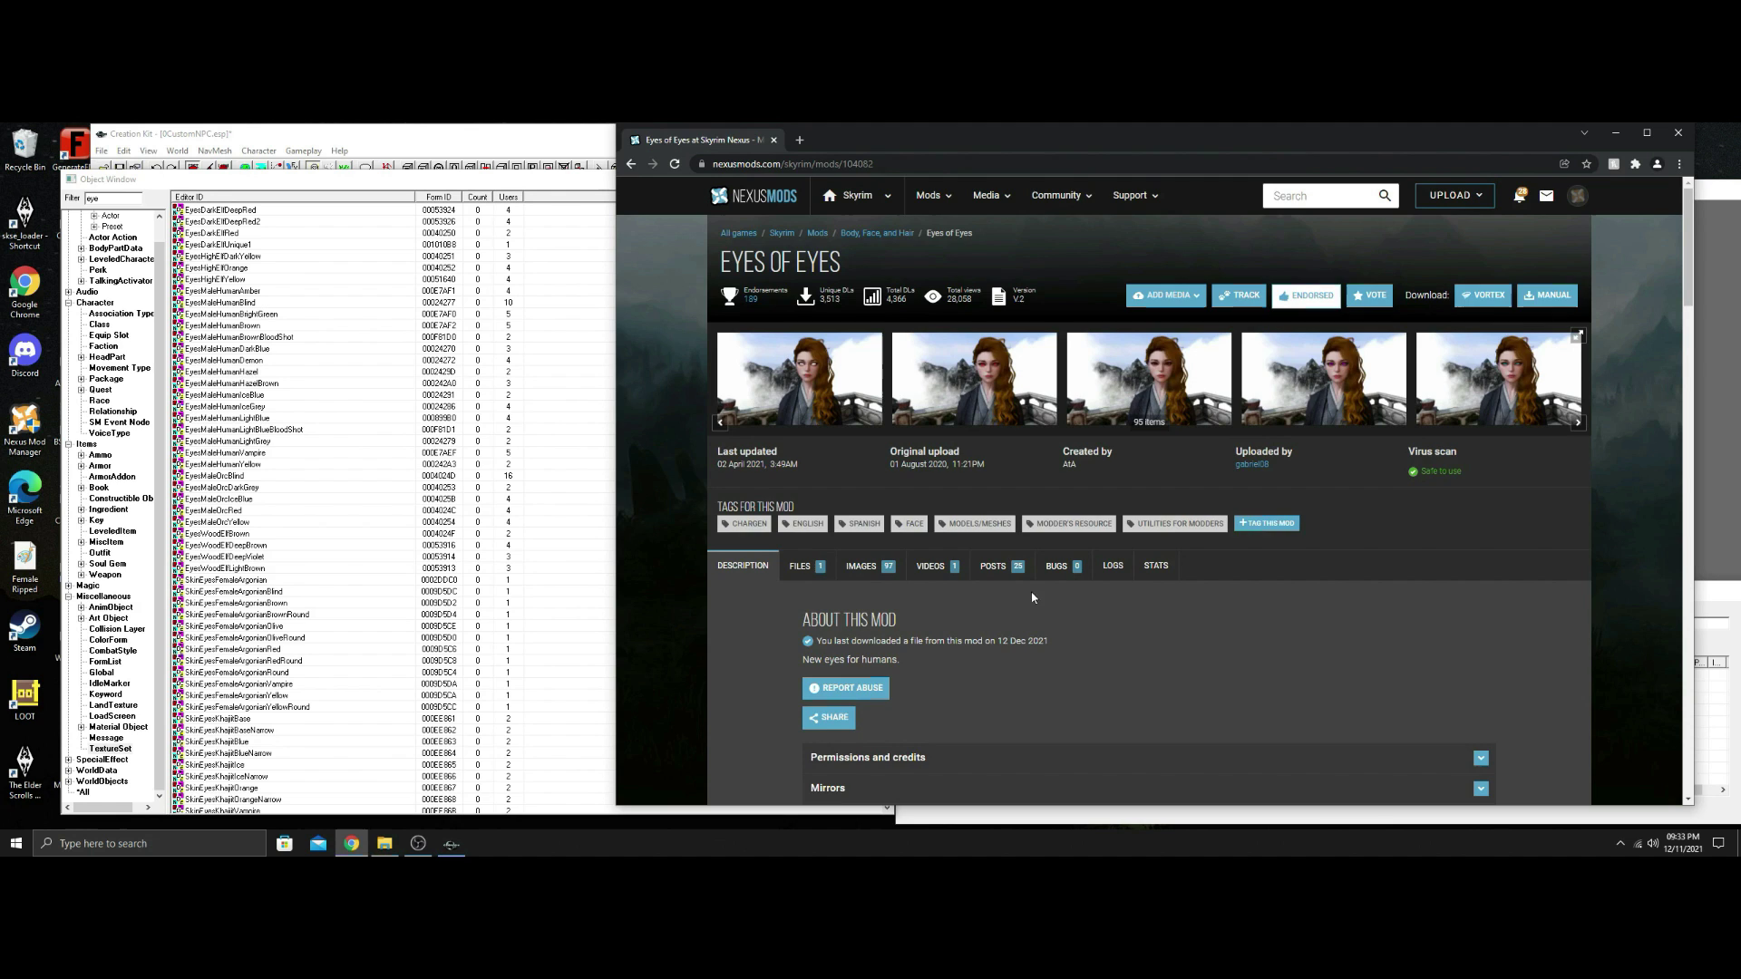
{"action": "scroll", "coordinate": [997, 576], "scroll_direction": "down", "scroll_amount": 6}
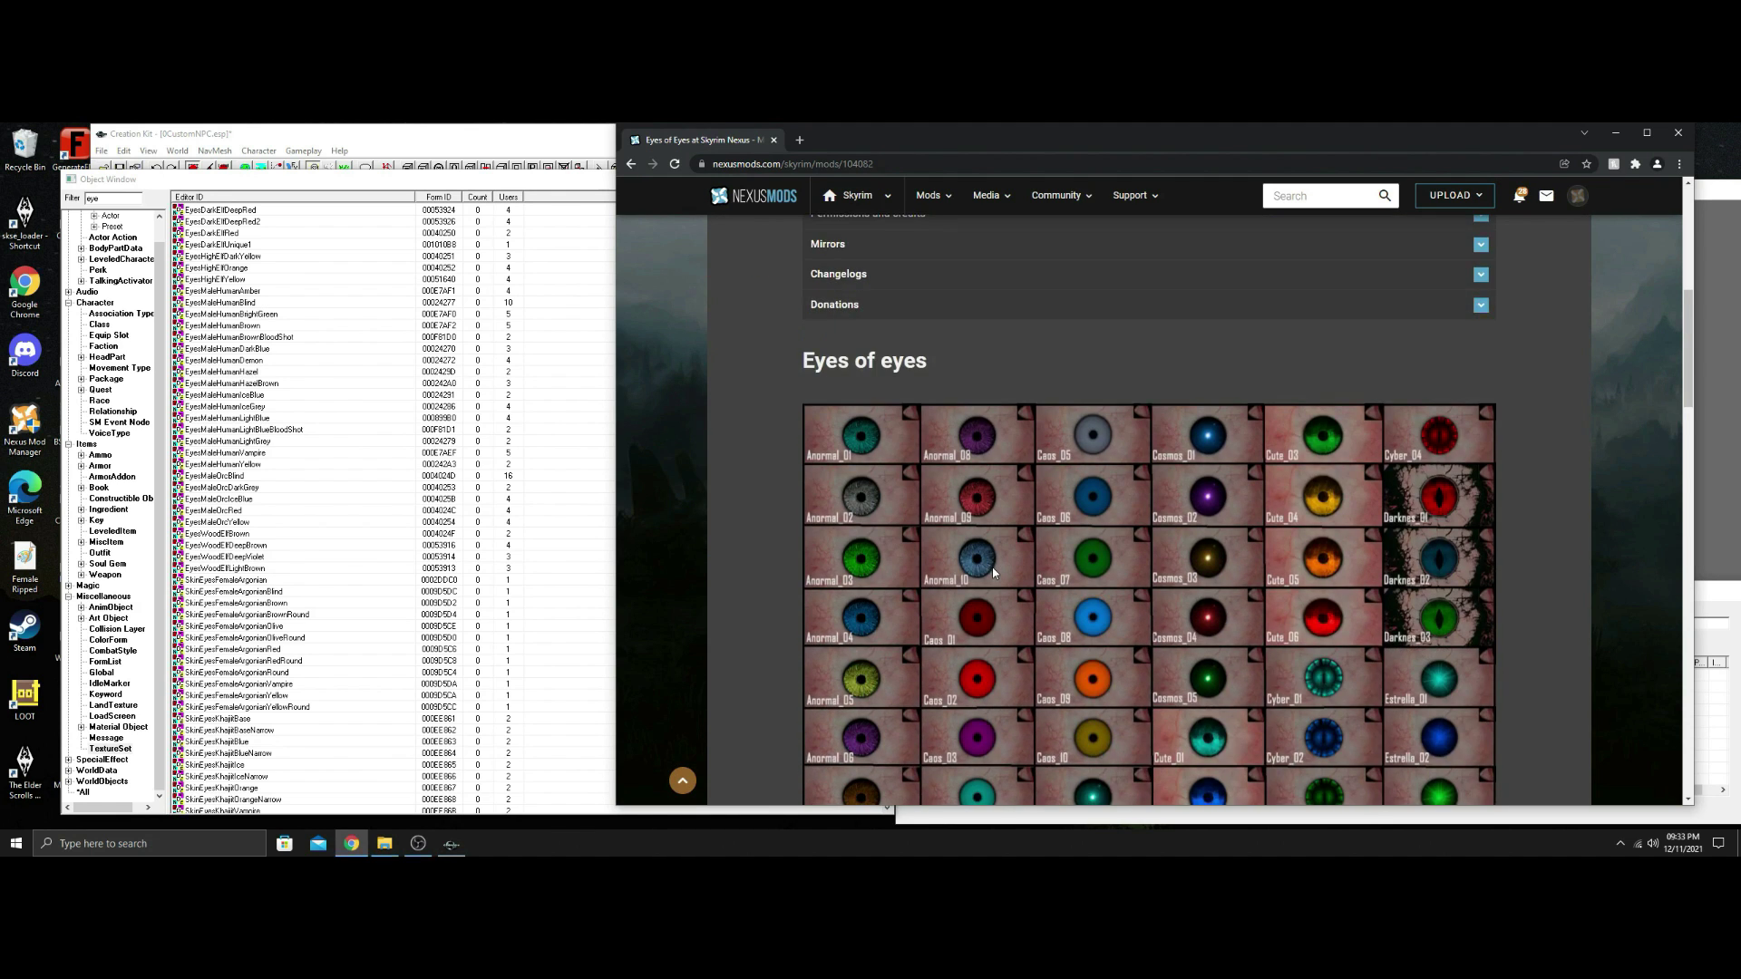
{"action": "scroll", "coordinate": [992, 571], "scroll_direction": "down", "scroll_amount": 3}
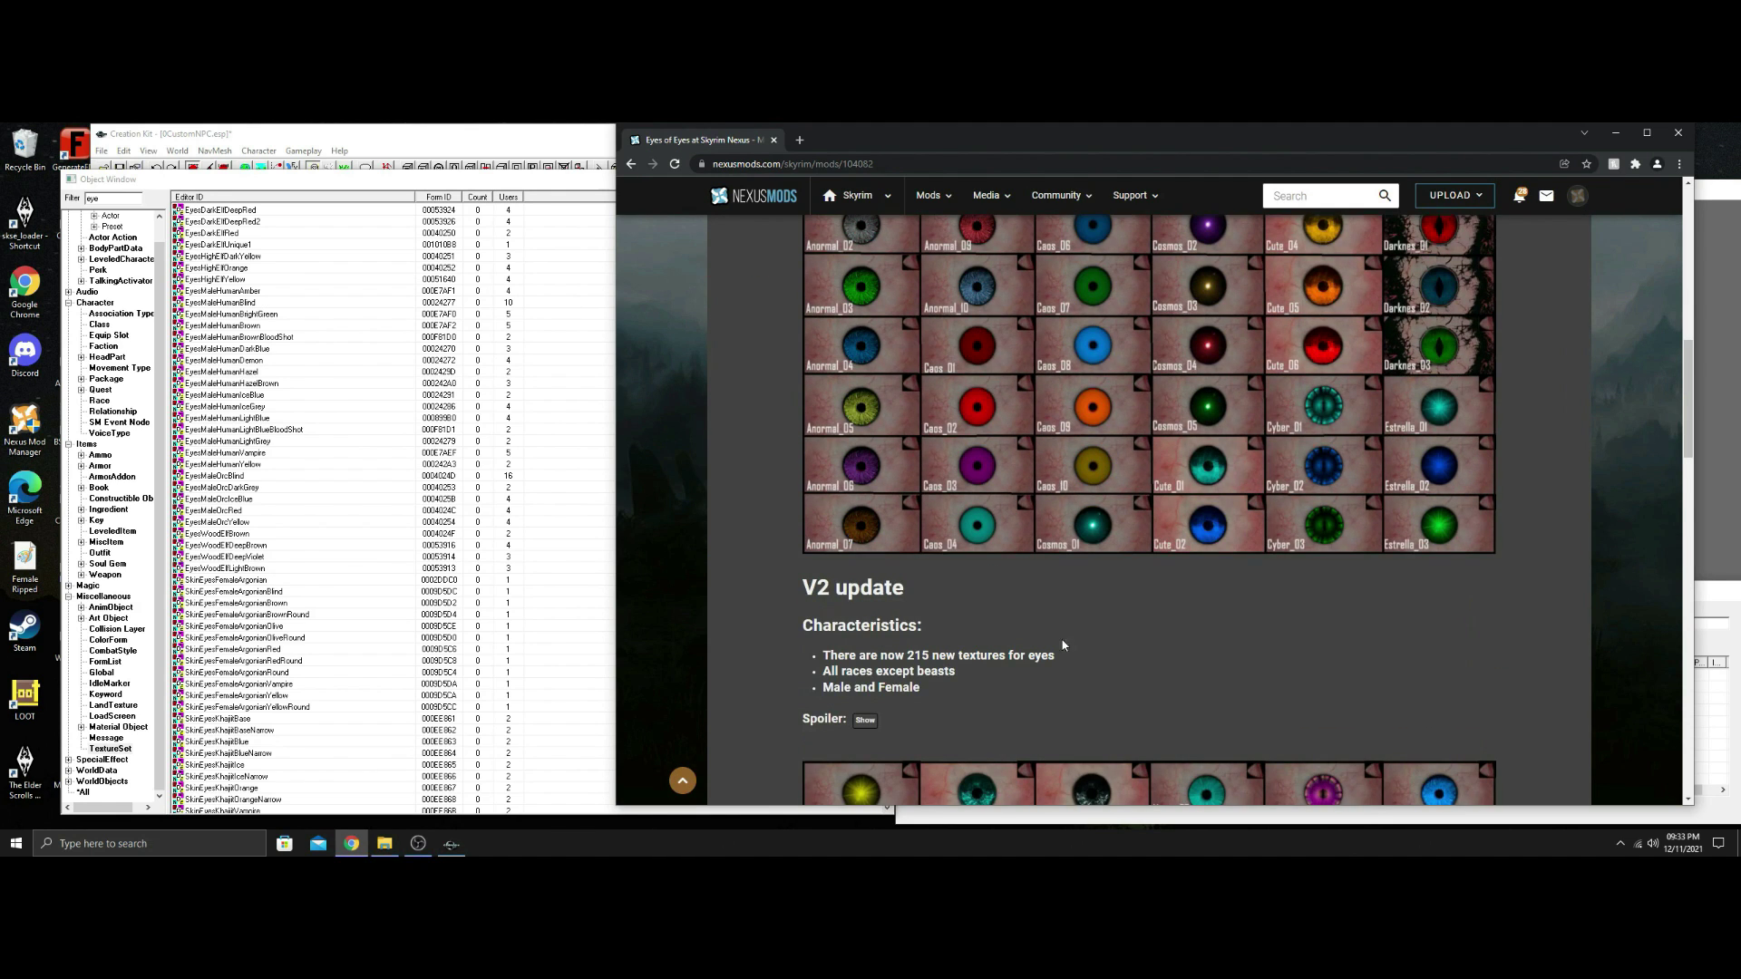
{"action": "scroll", "coordinate": [1063, 645], "scroll_direction": "down", "scroll_amount": 3}
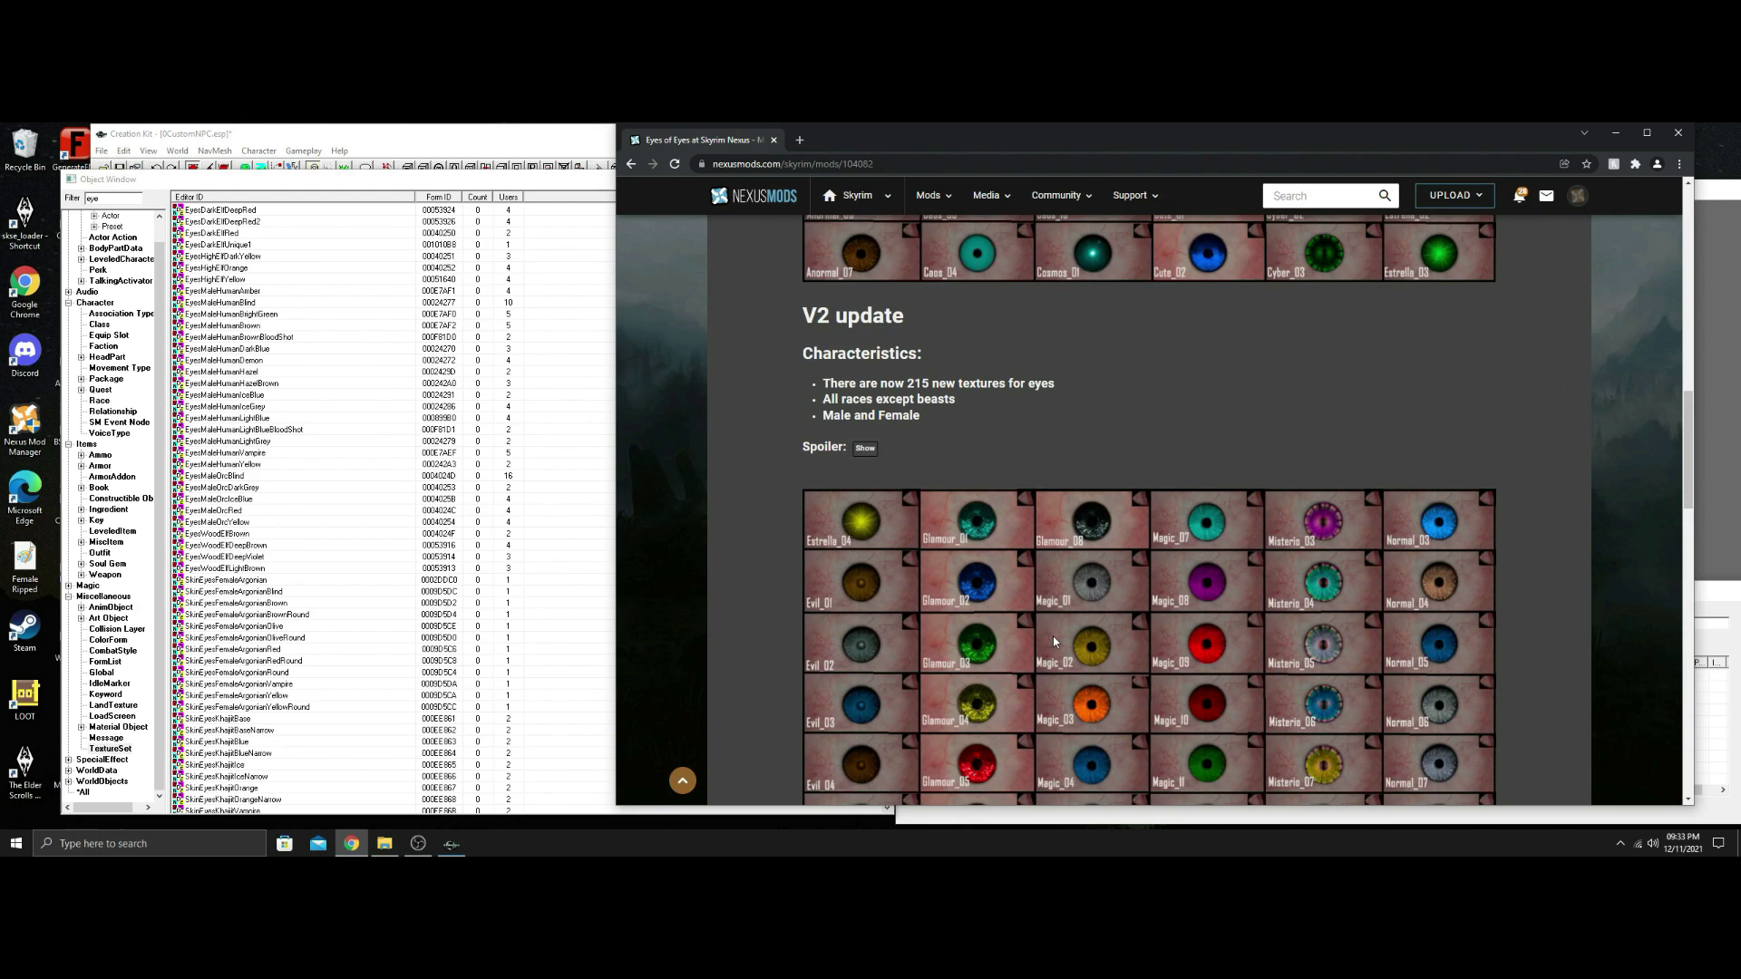
{"action": "scroll", "coordinate": [1053, 635], "scroll_direction": "down", "scroll_amount": 2}
{"action": "scroll", "coordinate": [1053, 640], "scroll_direction": "down", "scroll_amount": 6}
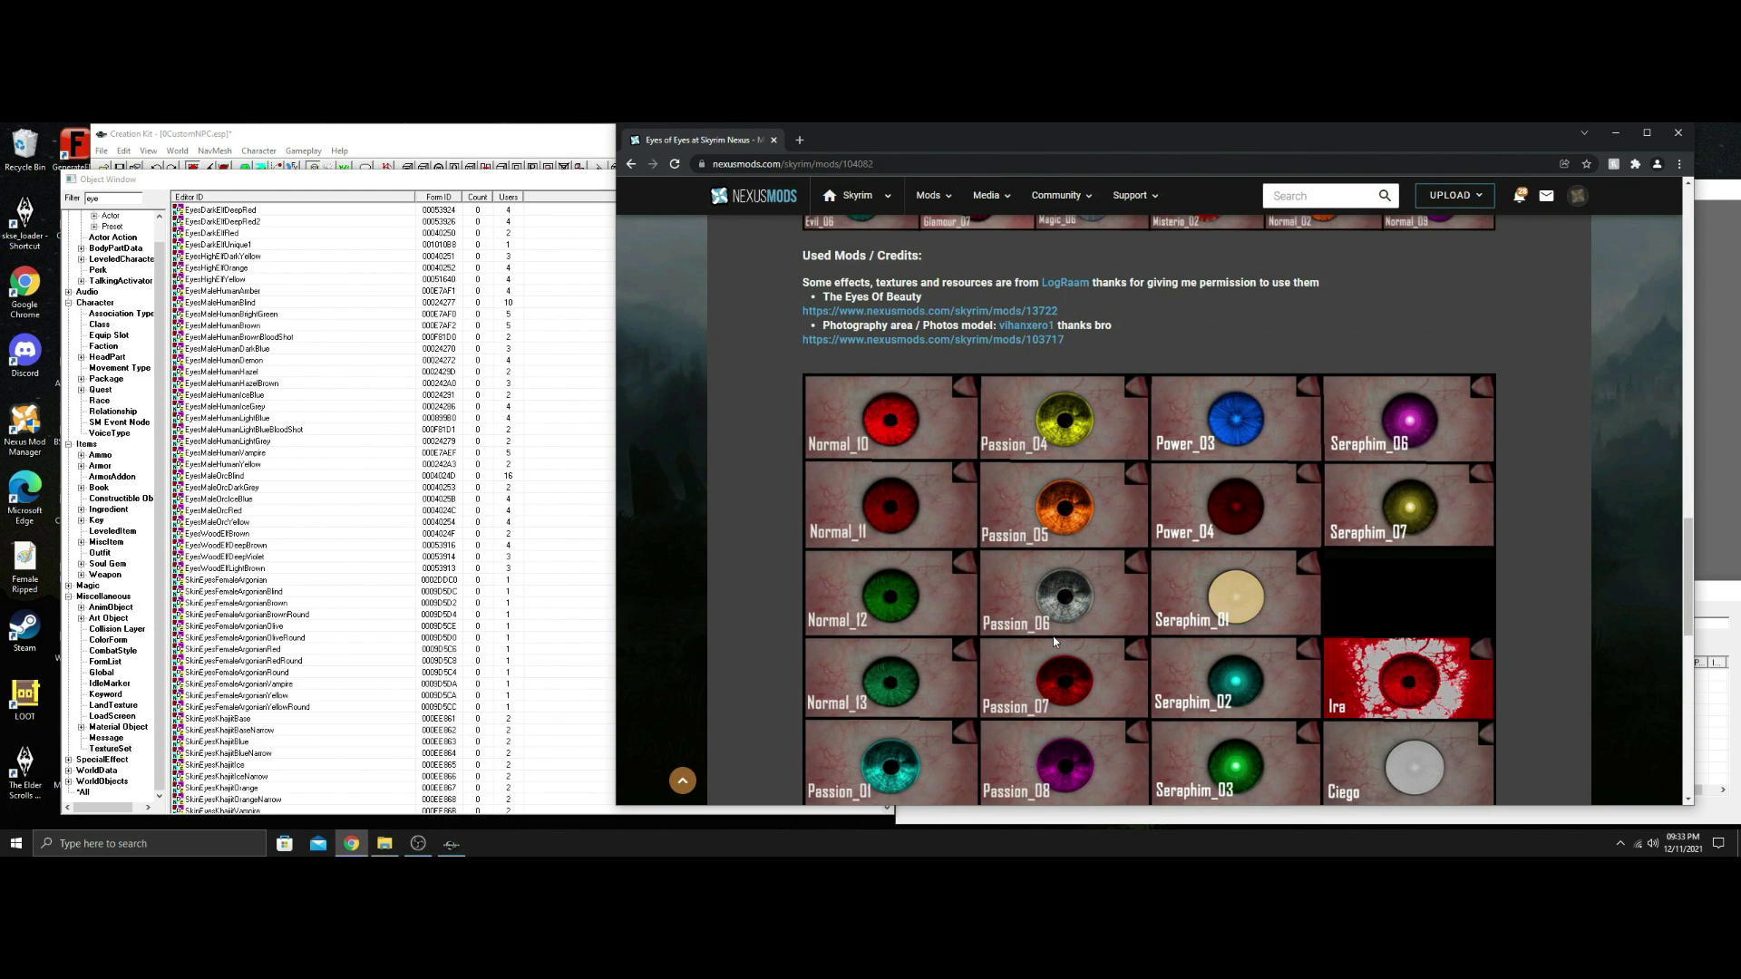
{"action": "scroll", "coordinate": [1053, 642], "scroll_direction": "down", "scroll_amount": 2}
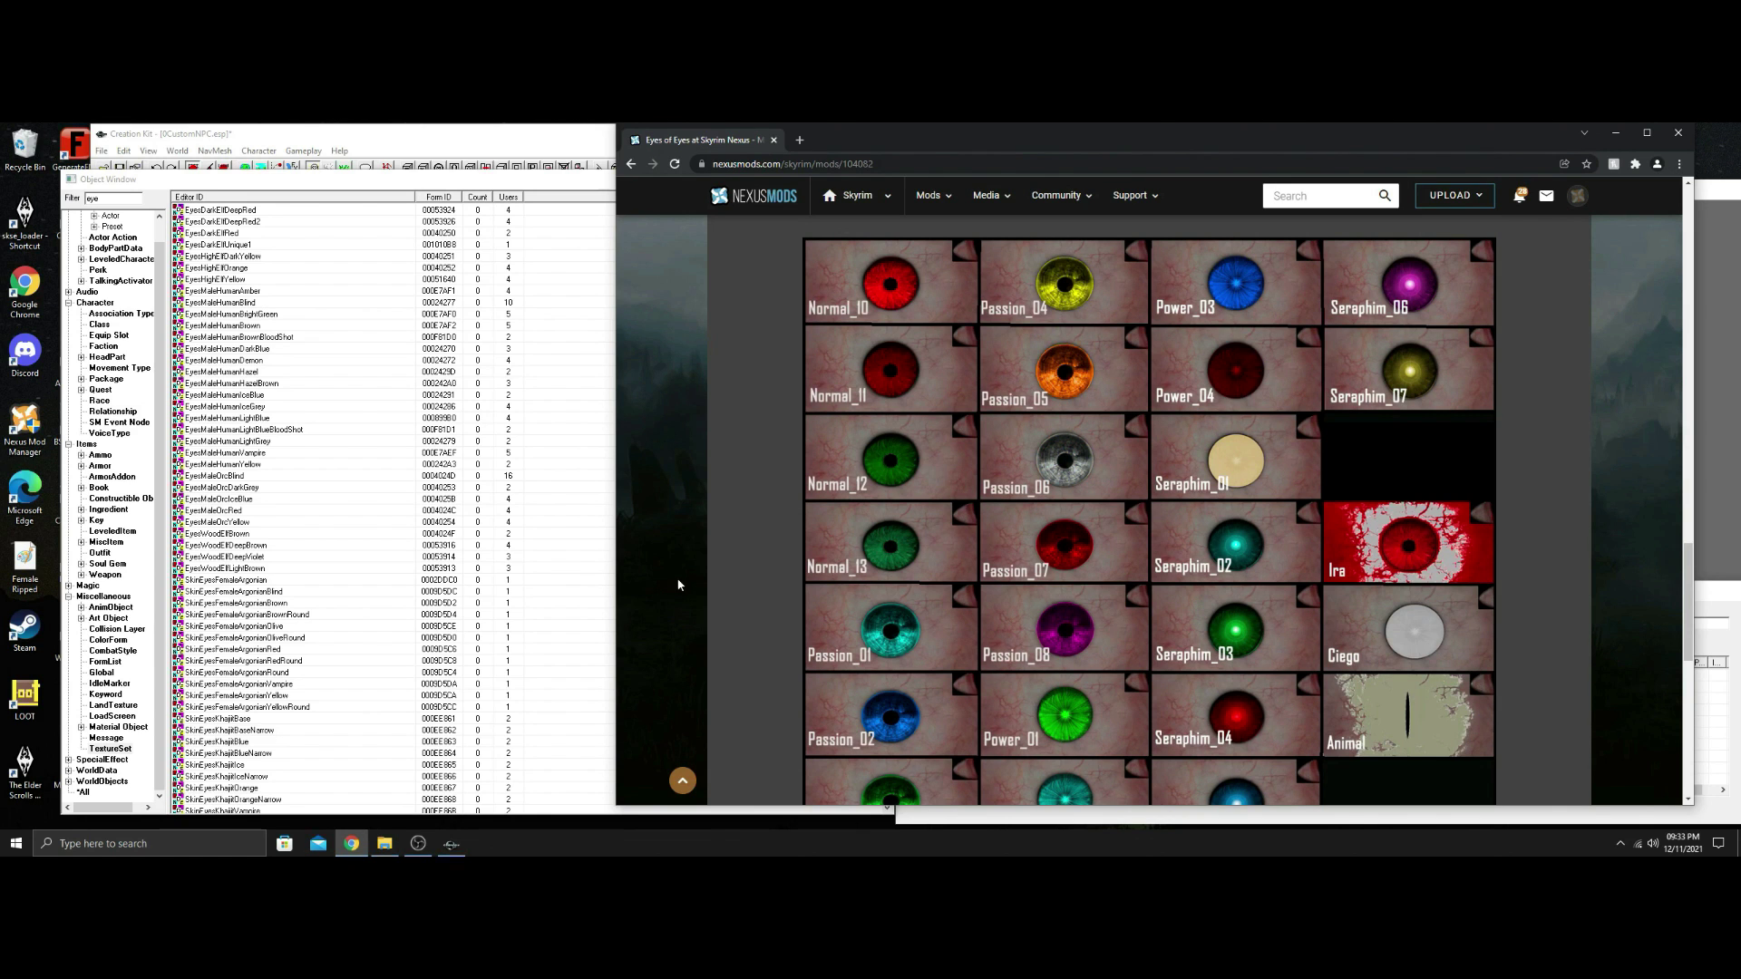
In File Explorer, open the Crea_EyesofEyes_Tex texture folder inside the extracted Eyes of Eyes download.
{"action": "left_click", "coordinate": [385, 843]}
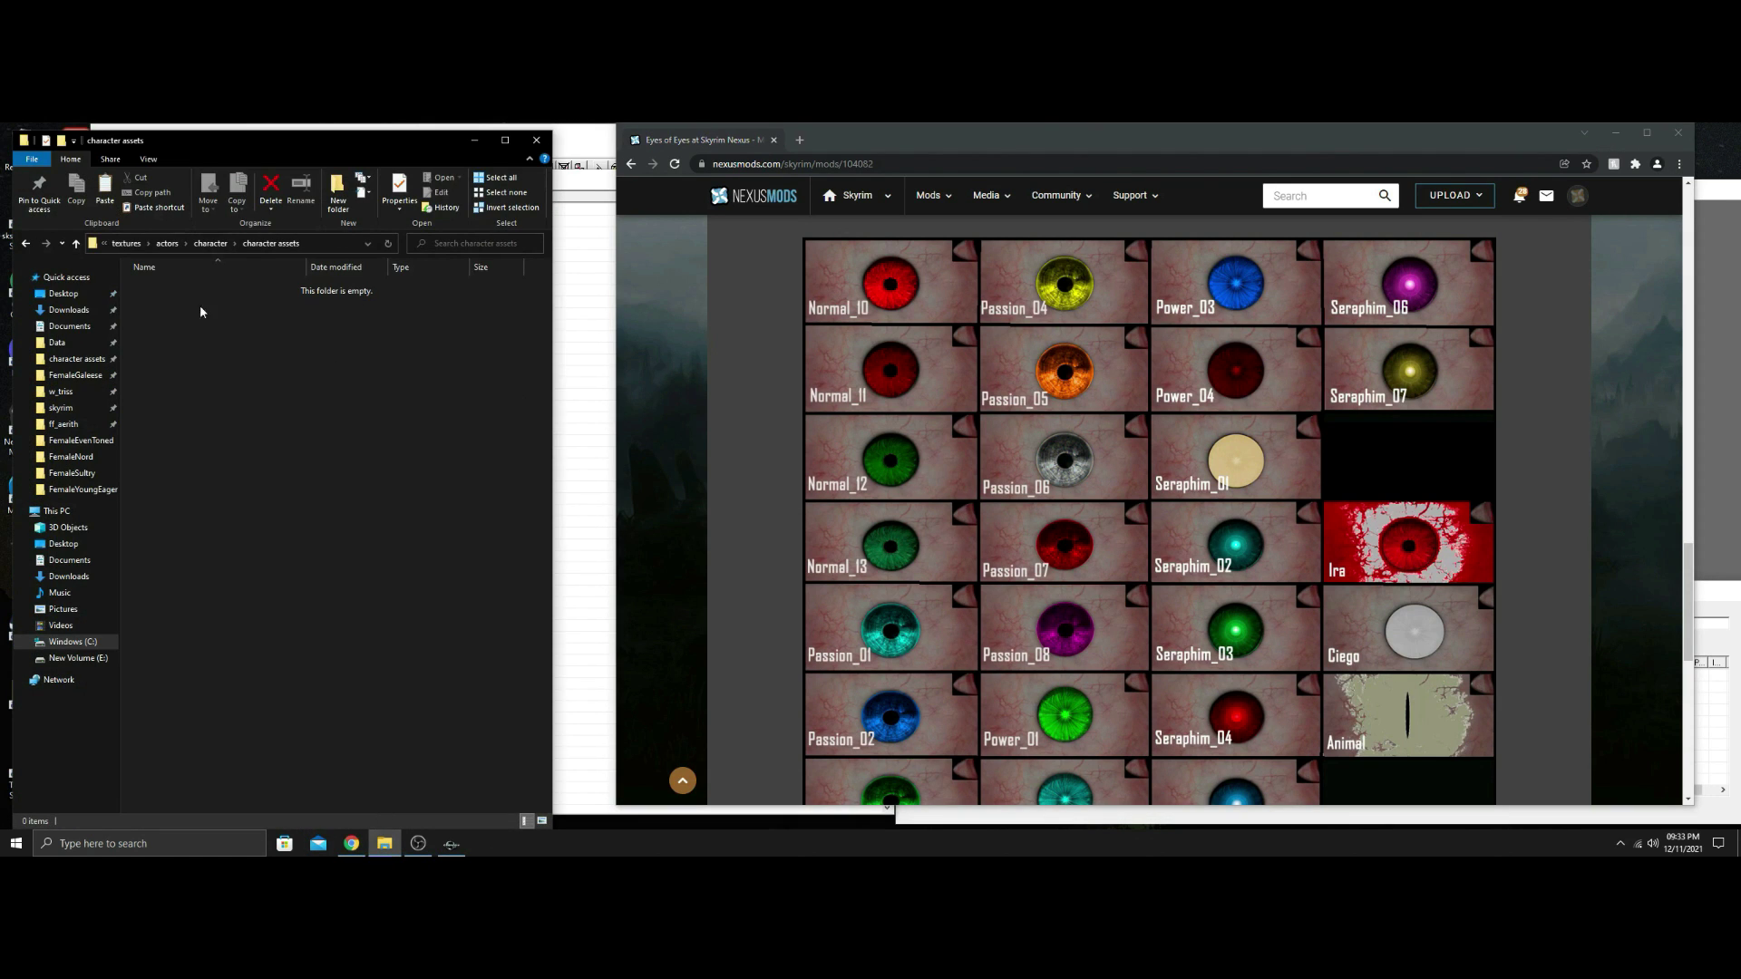
{"action": "left_click", "coordinate": [69, 309]}
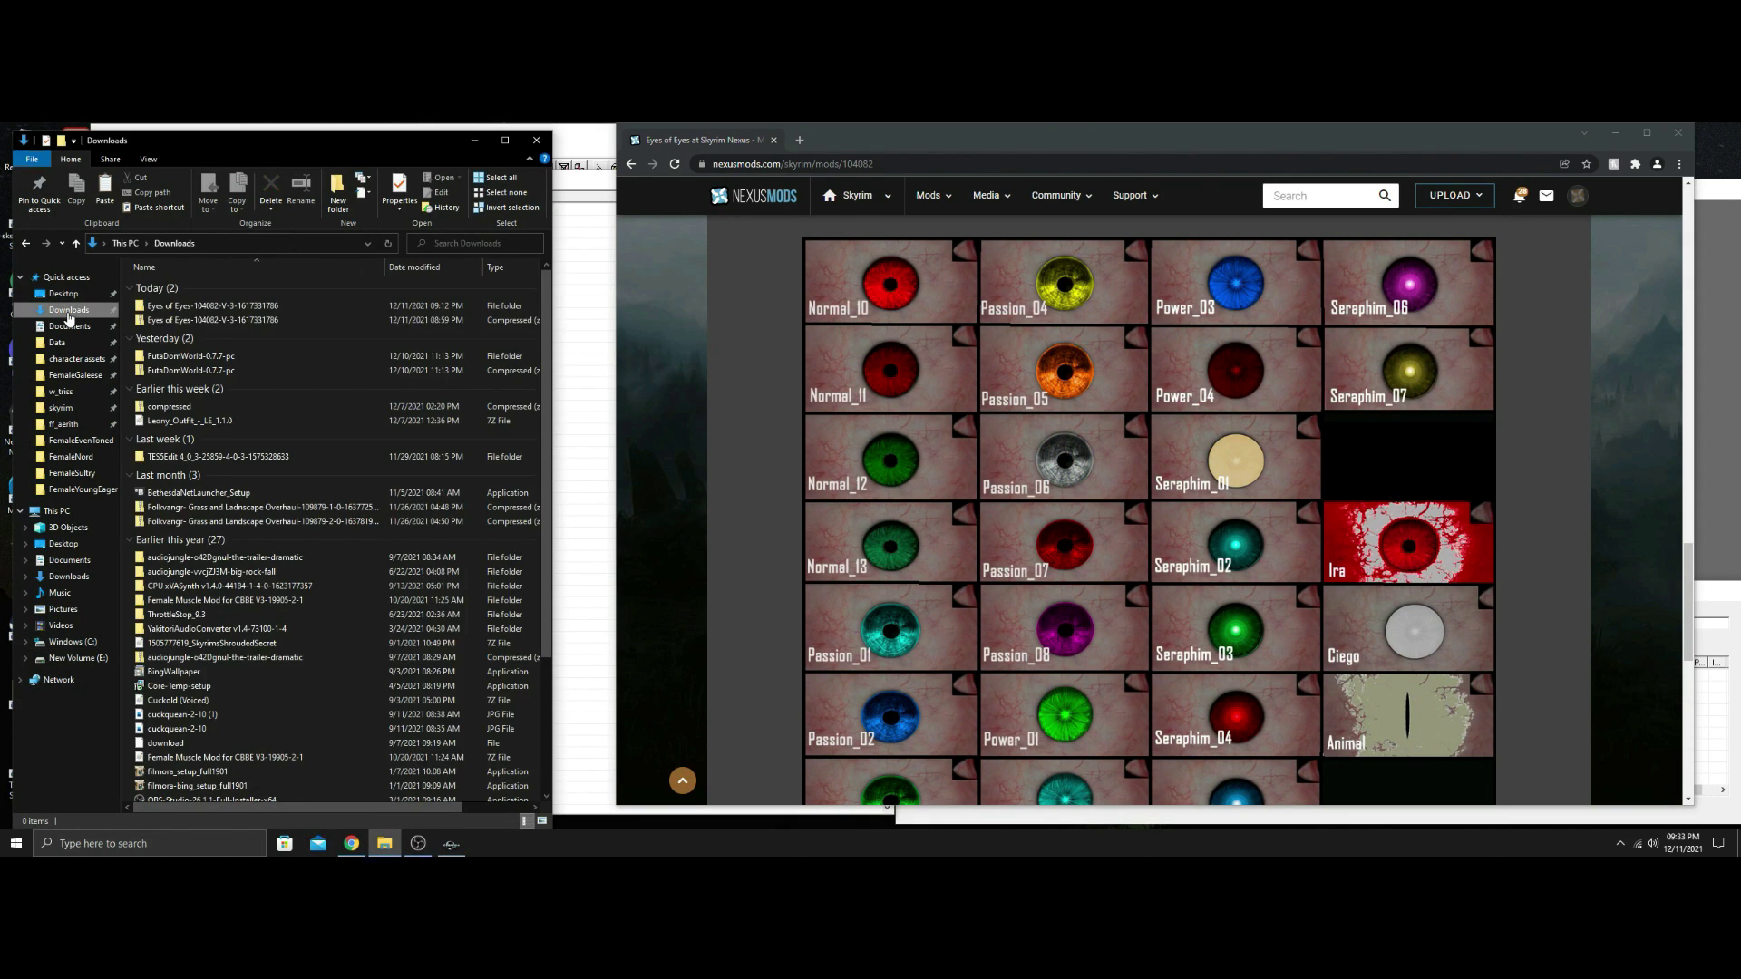
{"action": "double_click", "coordinate": [218, 307]}
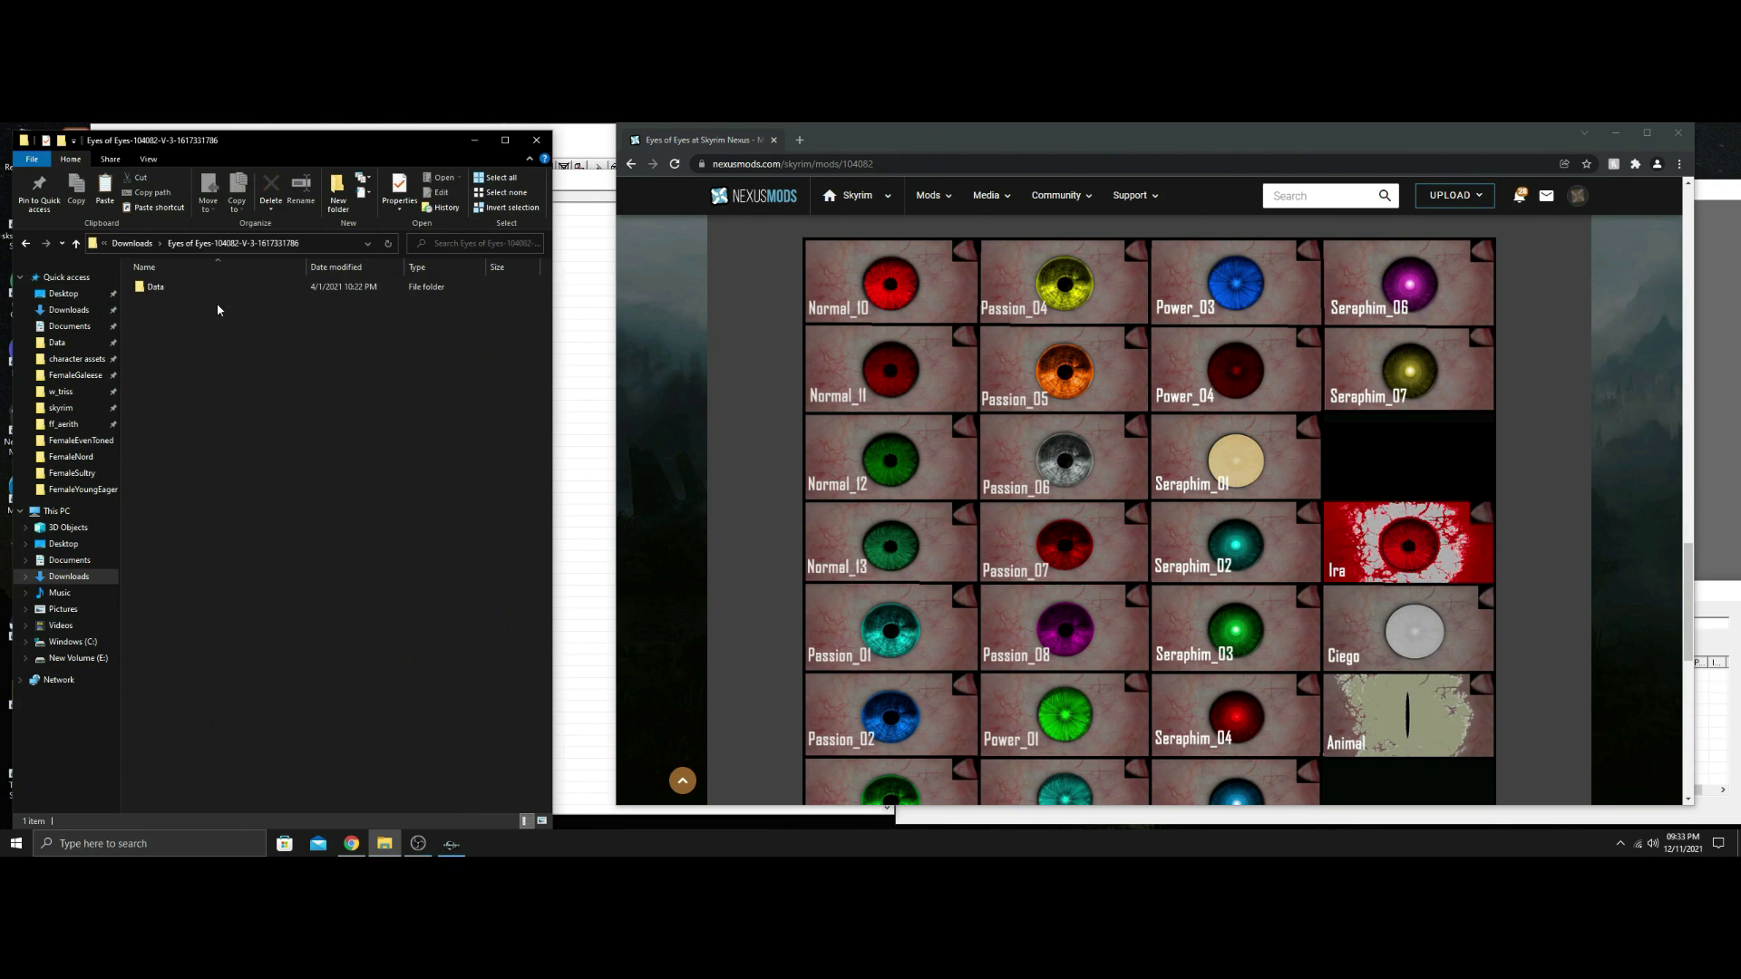
{"action": "double_click", "coordinate": [170, 285]}
{"action": "double_click", "coordinate": [172, 288]}
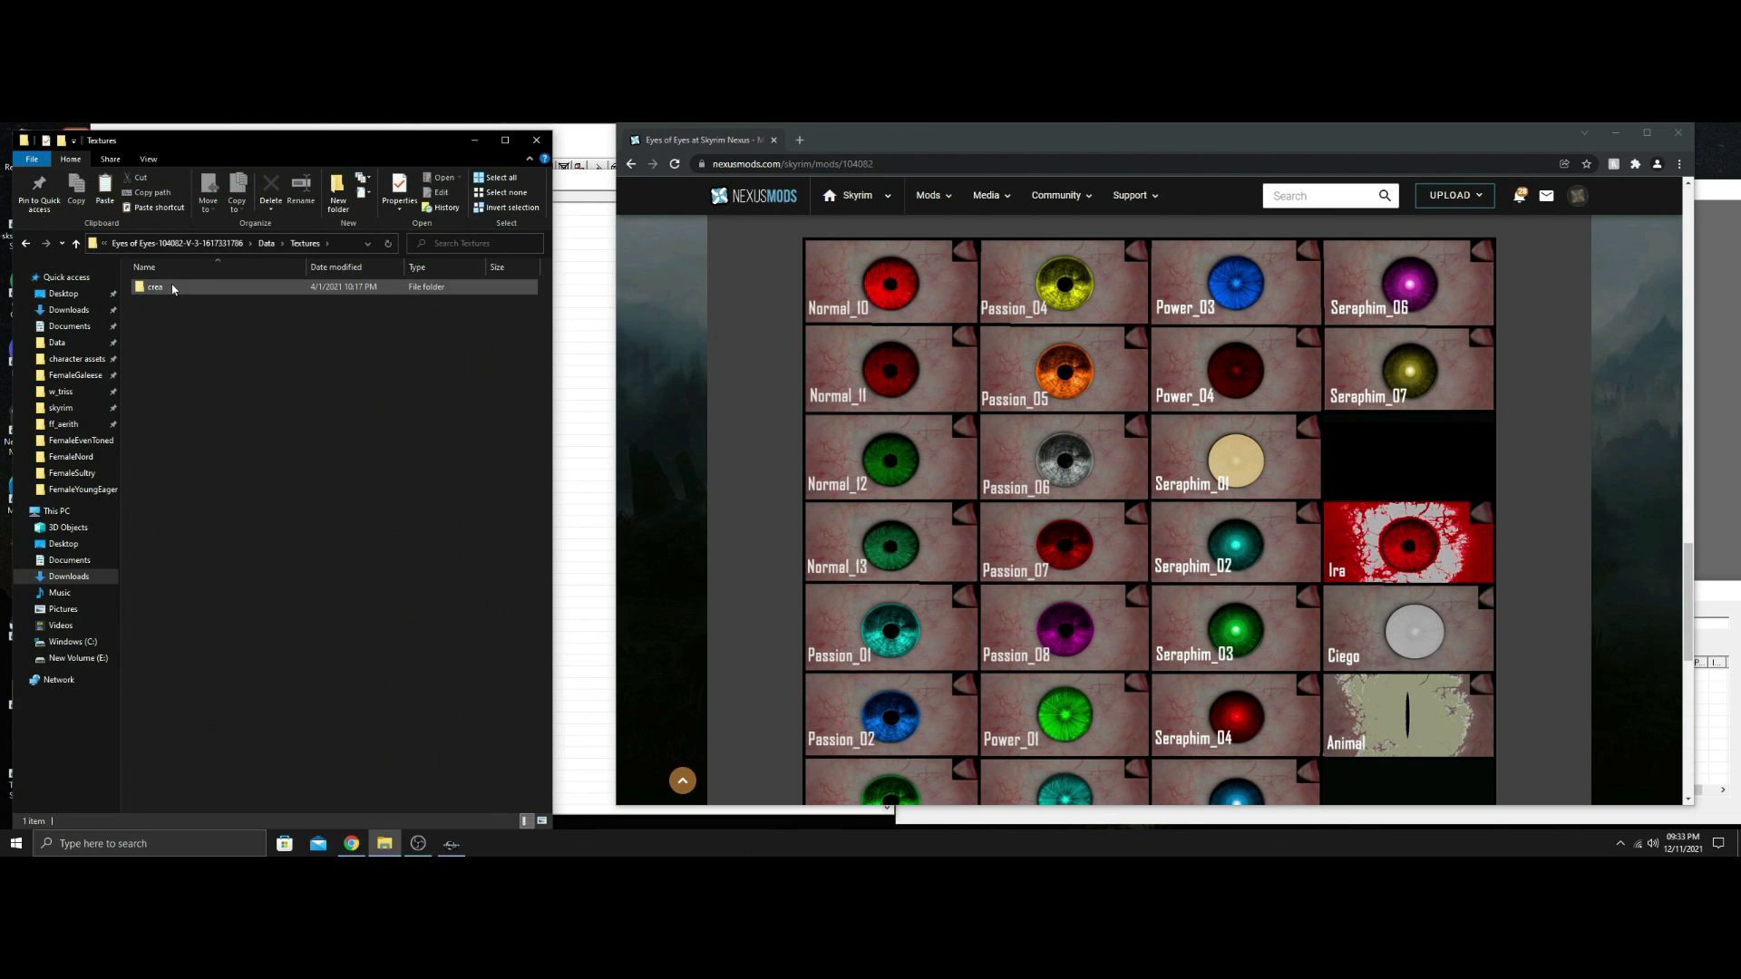
{"action": "double_click", "coordinate": [174, 289]}
{"action": "double_click", "coordinate": [177, 288]}
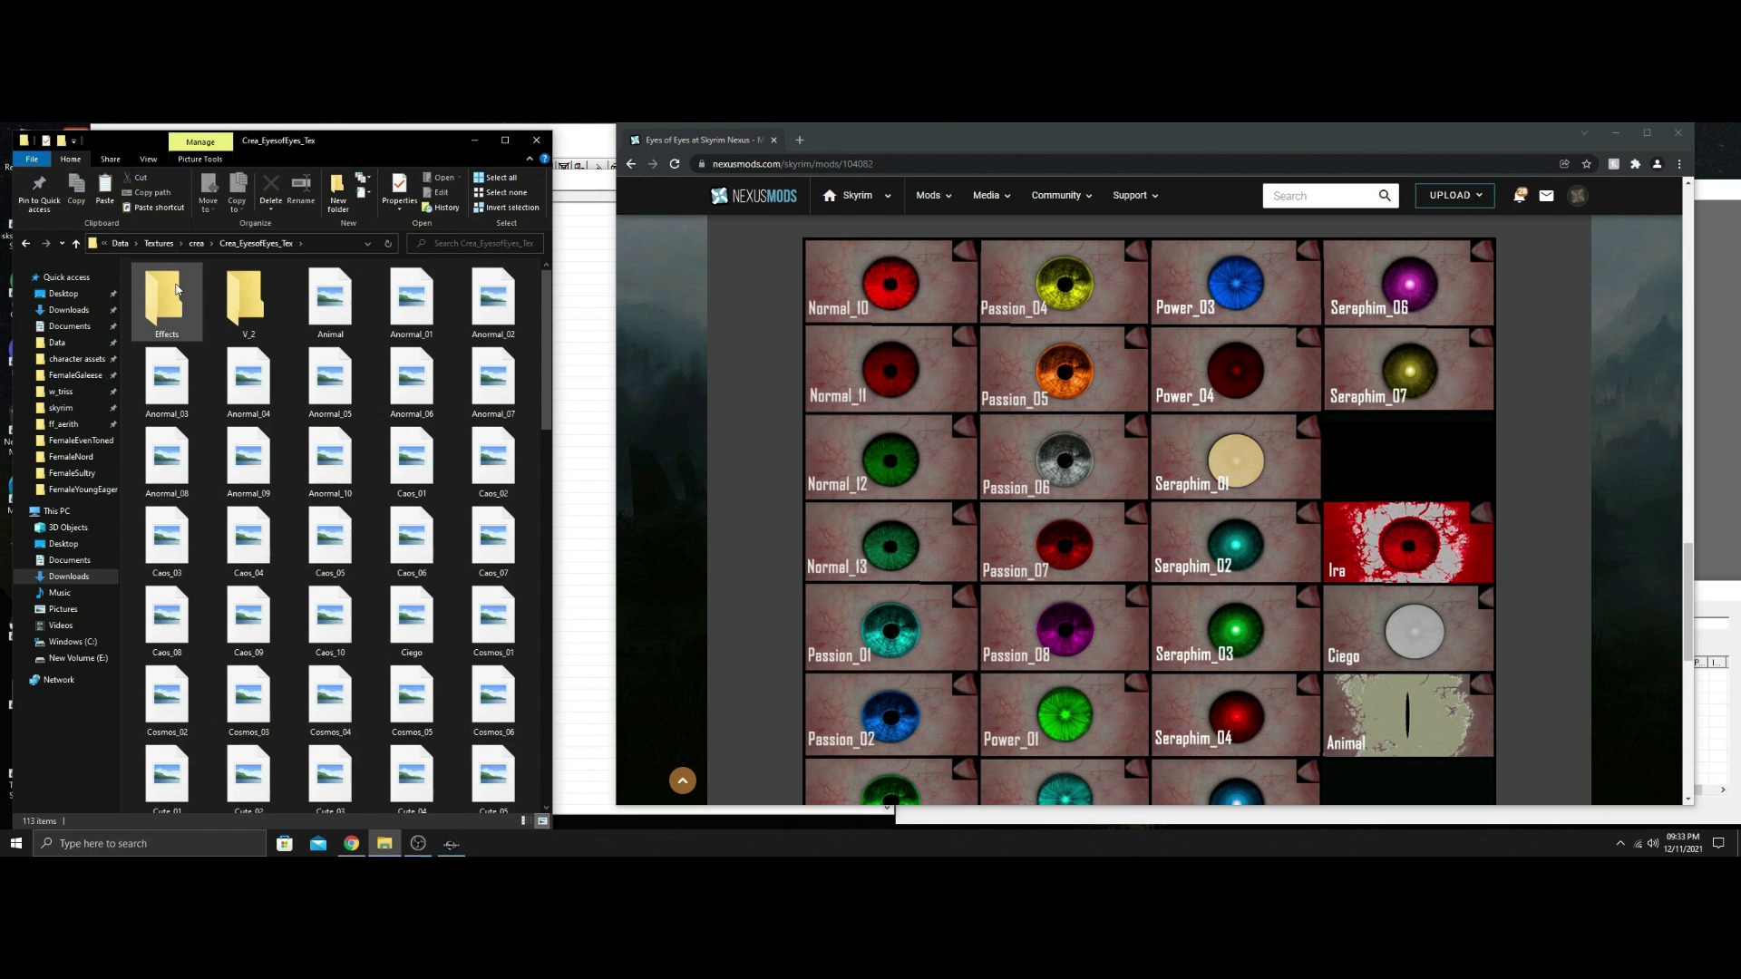
Copy the Ira eye texture file from the Crea_EyesofEyes_Tex folder.
{"action": "scroll", "coordinate": [1343, 462], "scroll_direction": "up", "scroll_amount": 5}
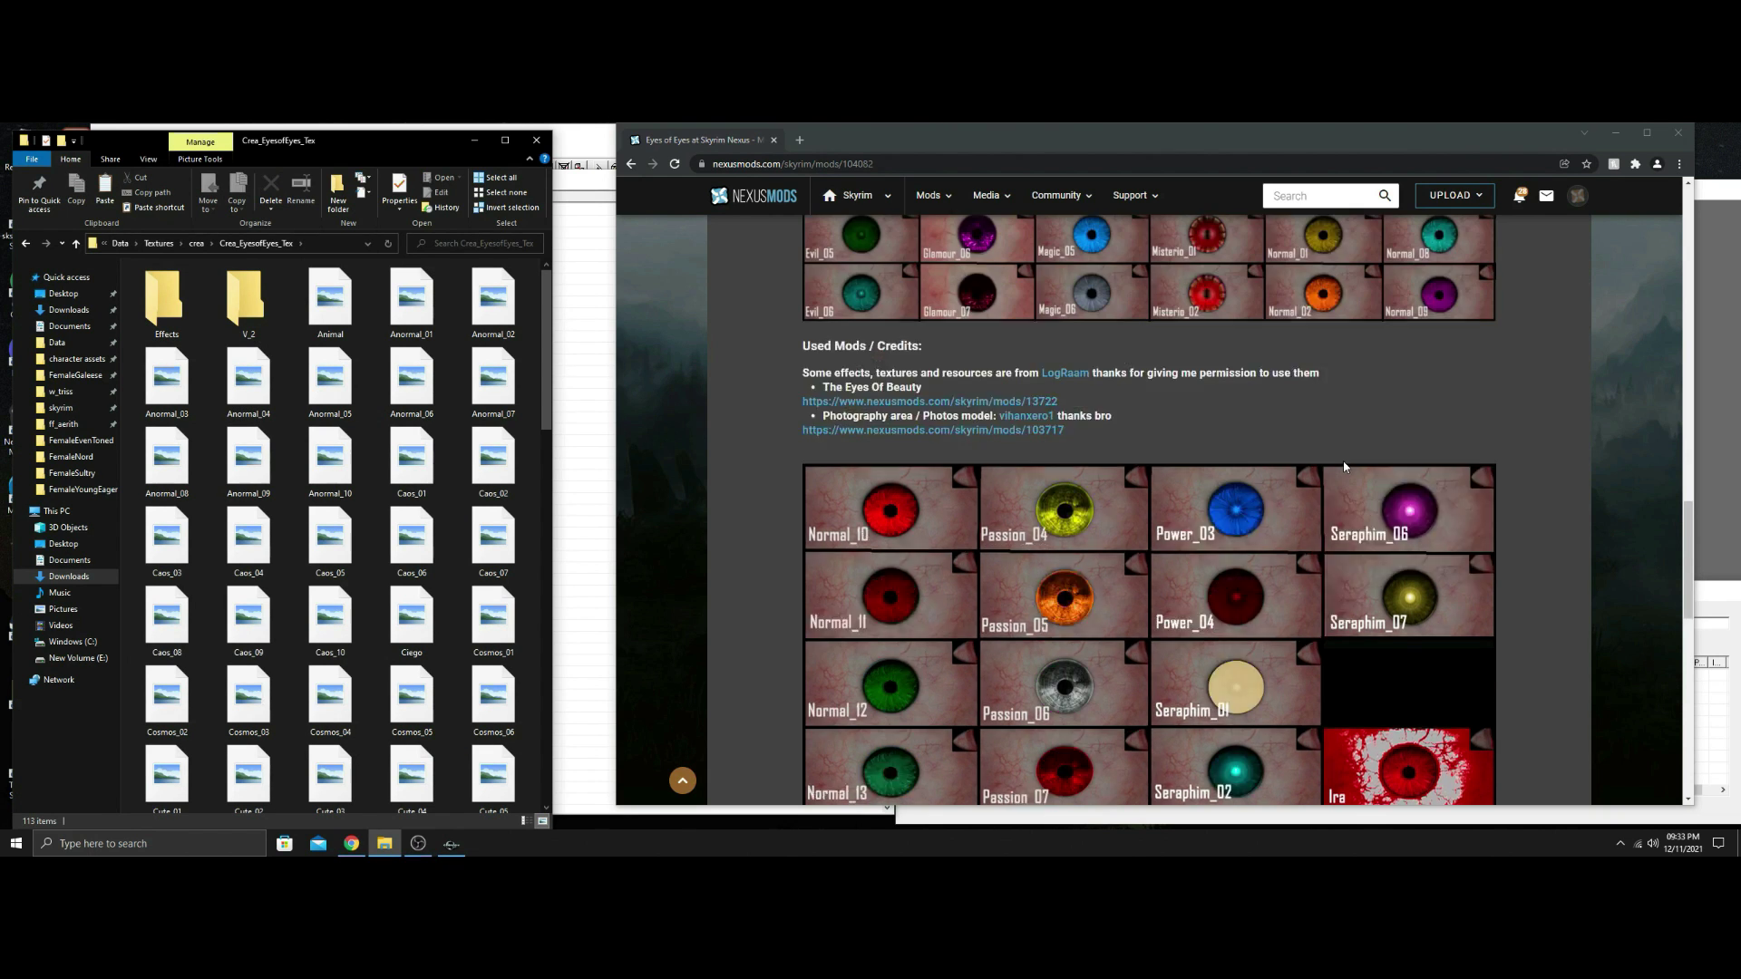
{"action": "scroll", "coordinate": [1342, 461], "scroll_direction": "down", "scroll_amount": 5}
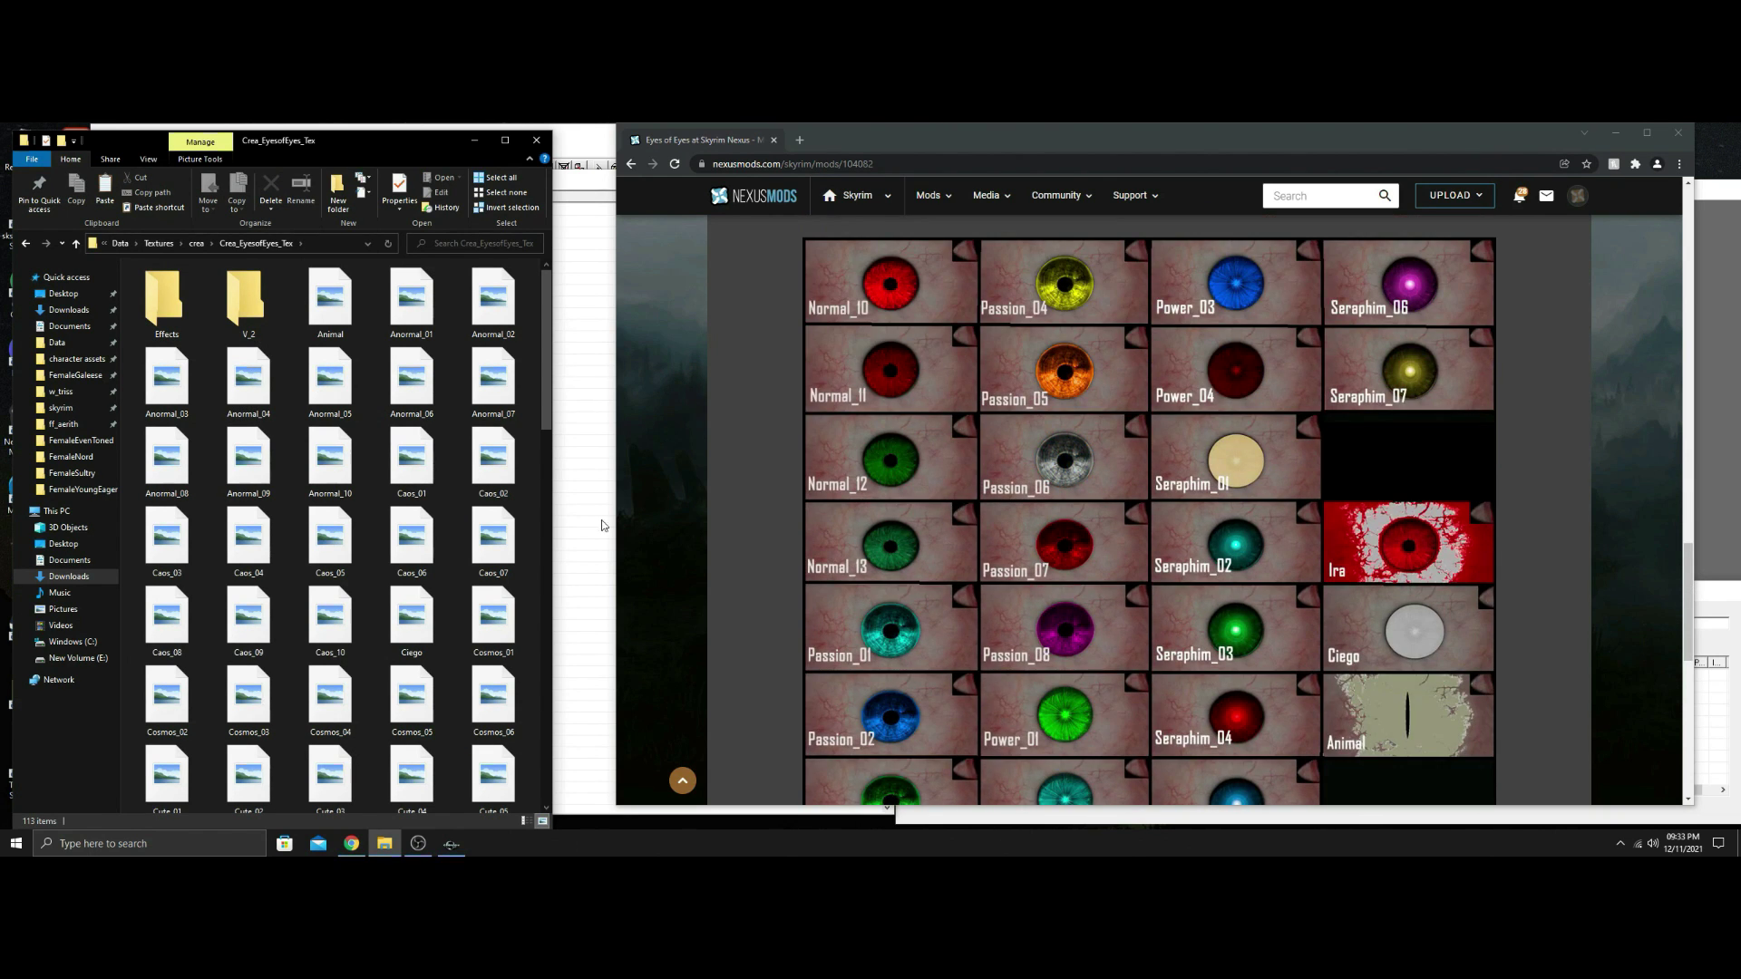
{"action": "scroll", "coordinate": [431, 492], "scroll_direction": "down", "scroll_amount": 10}
{"action": "scroll", "coordinate": [432, 492], "scroll_direction": "up", "scroll_amount": 3}
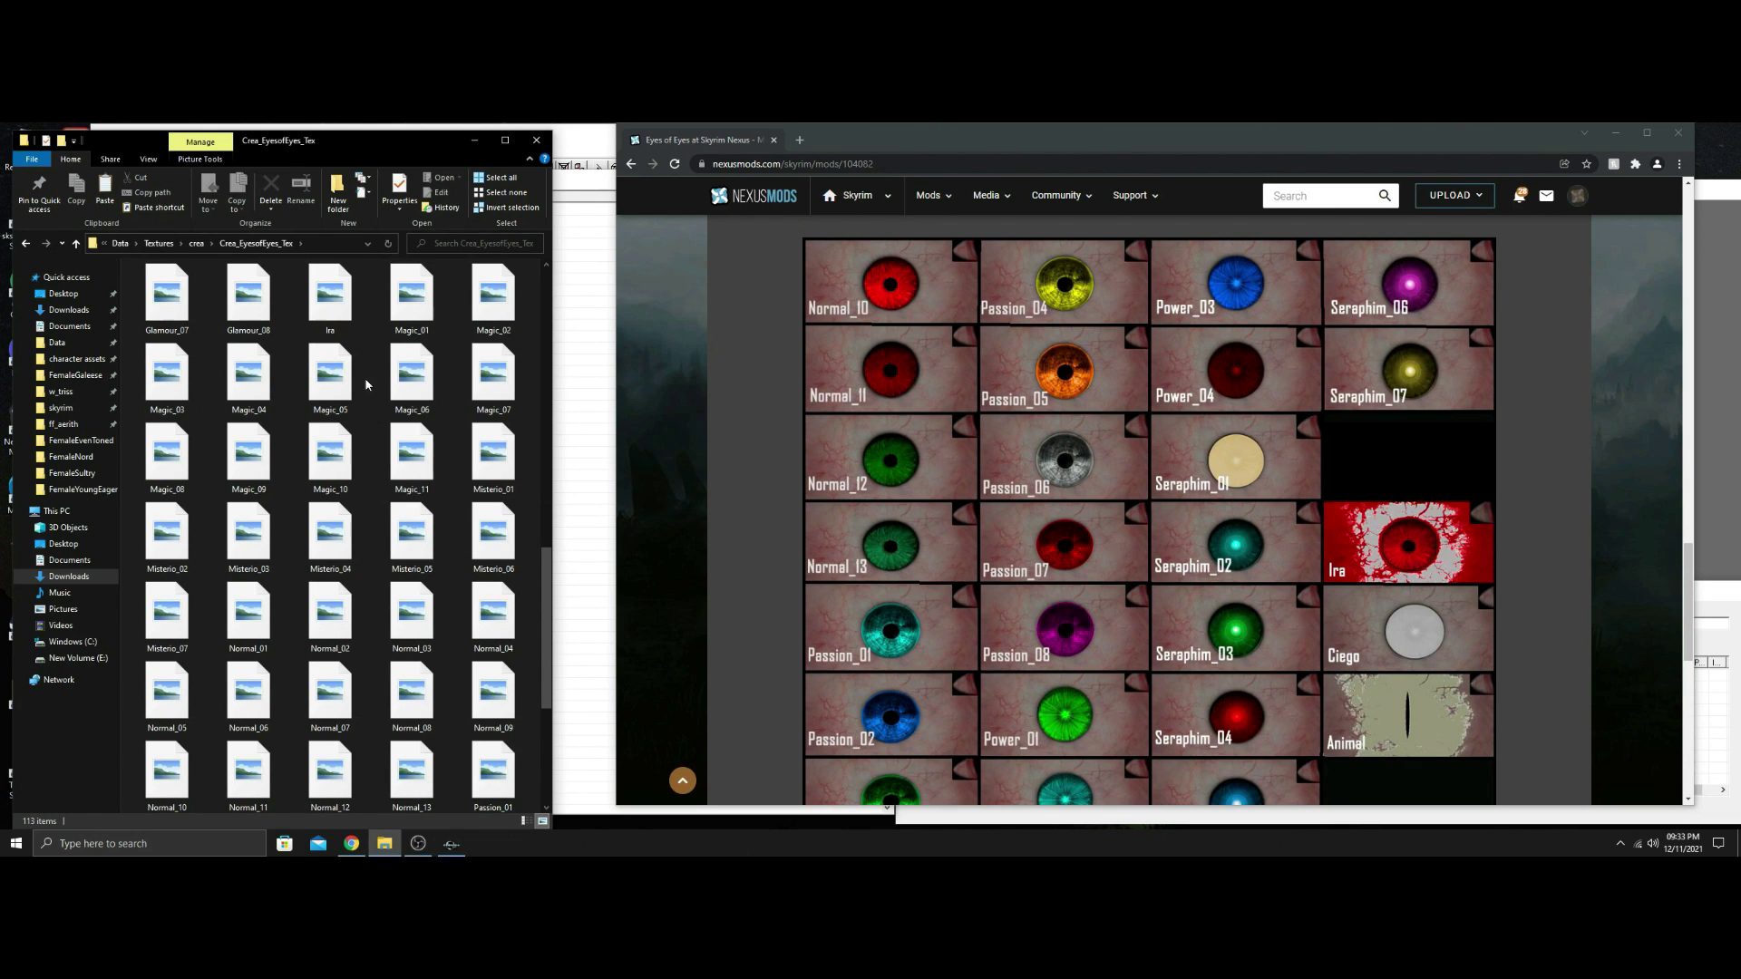
{"action": "right_click", "coordinate": [320, 304]}
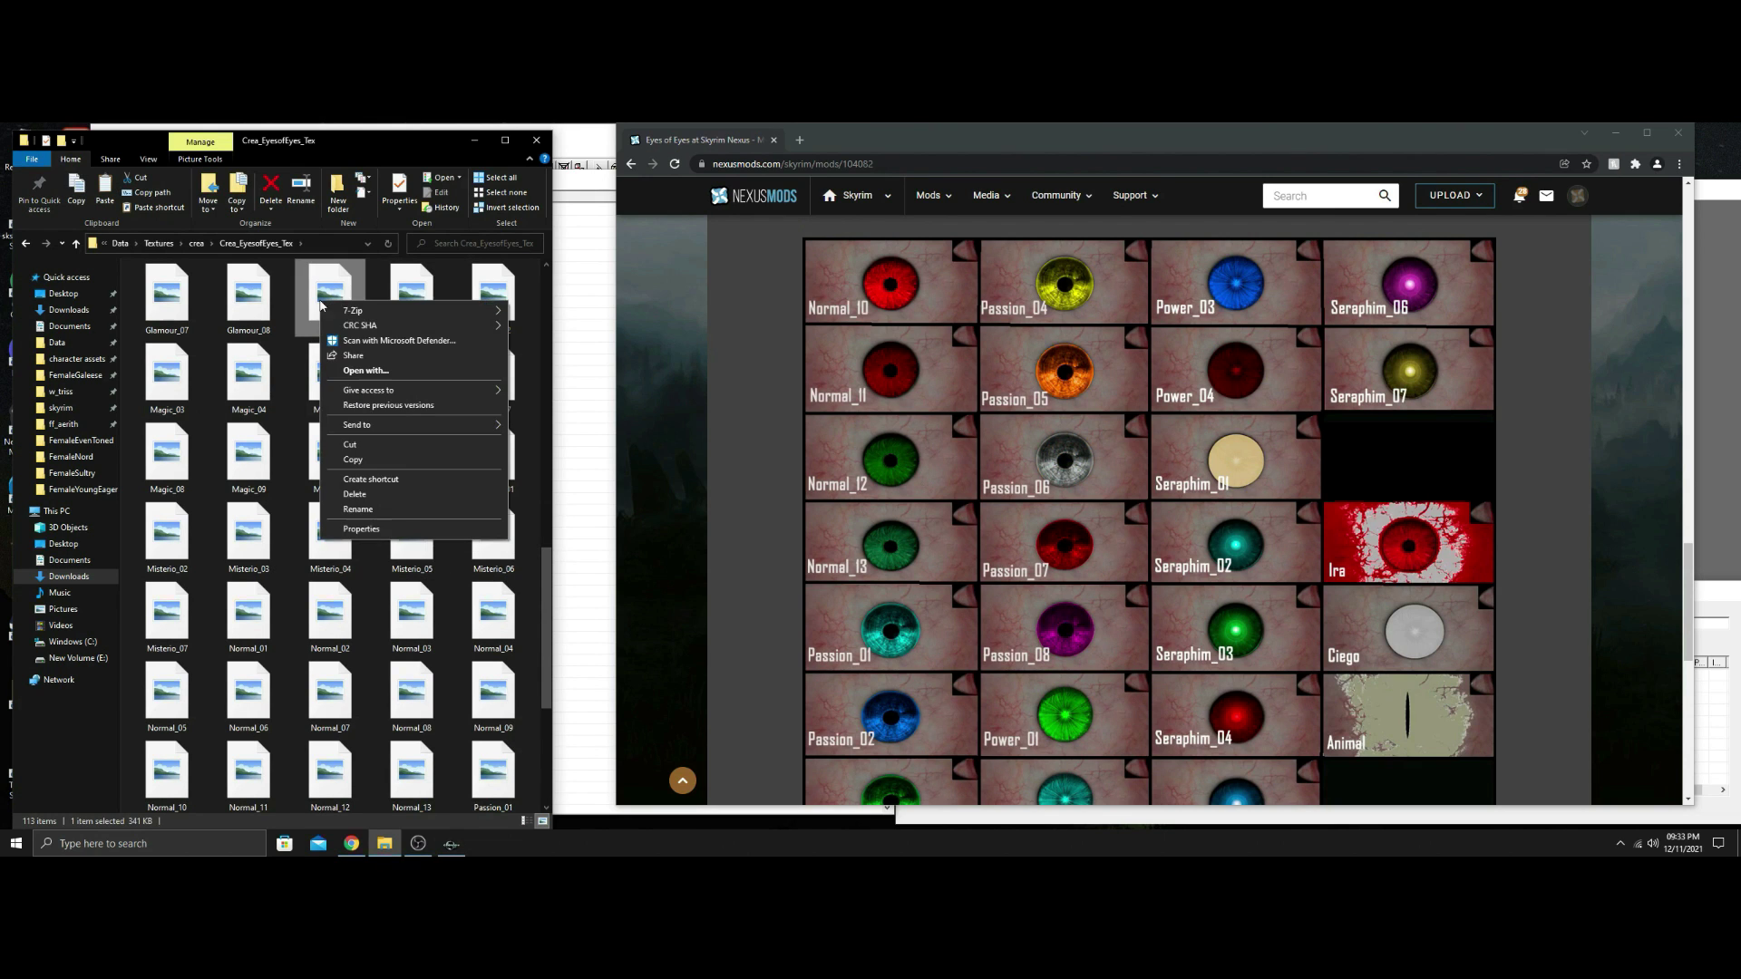
{"action": "left_click", "coordinate": [350, 444]}
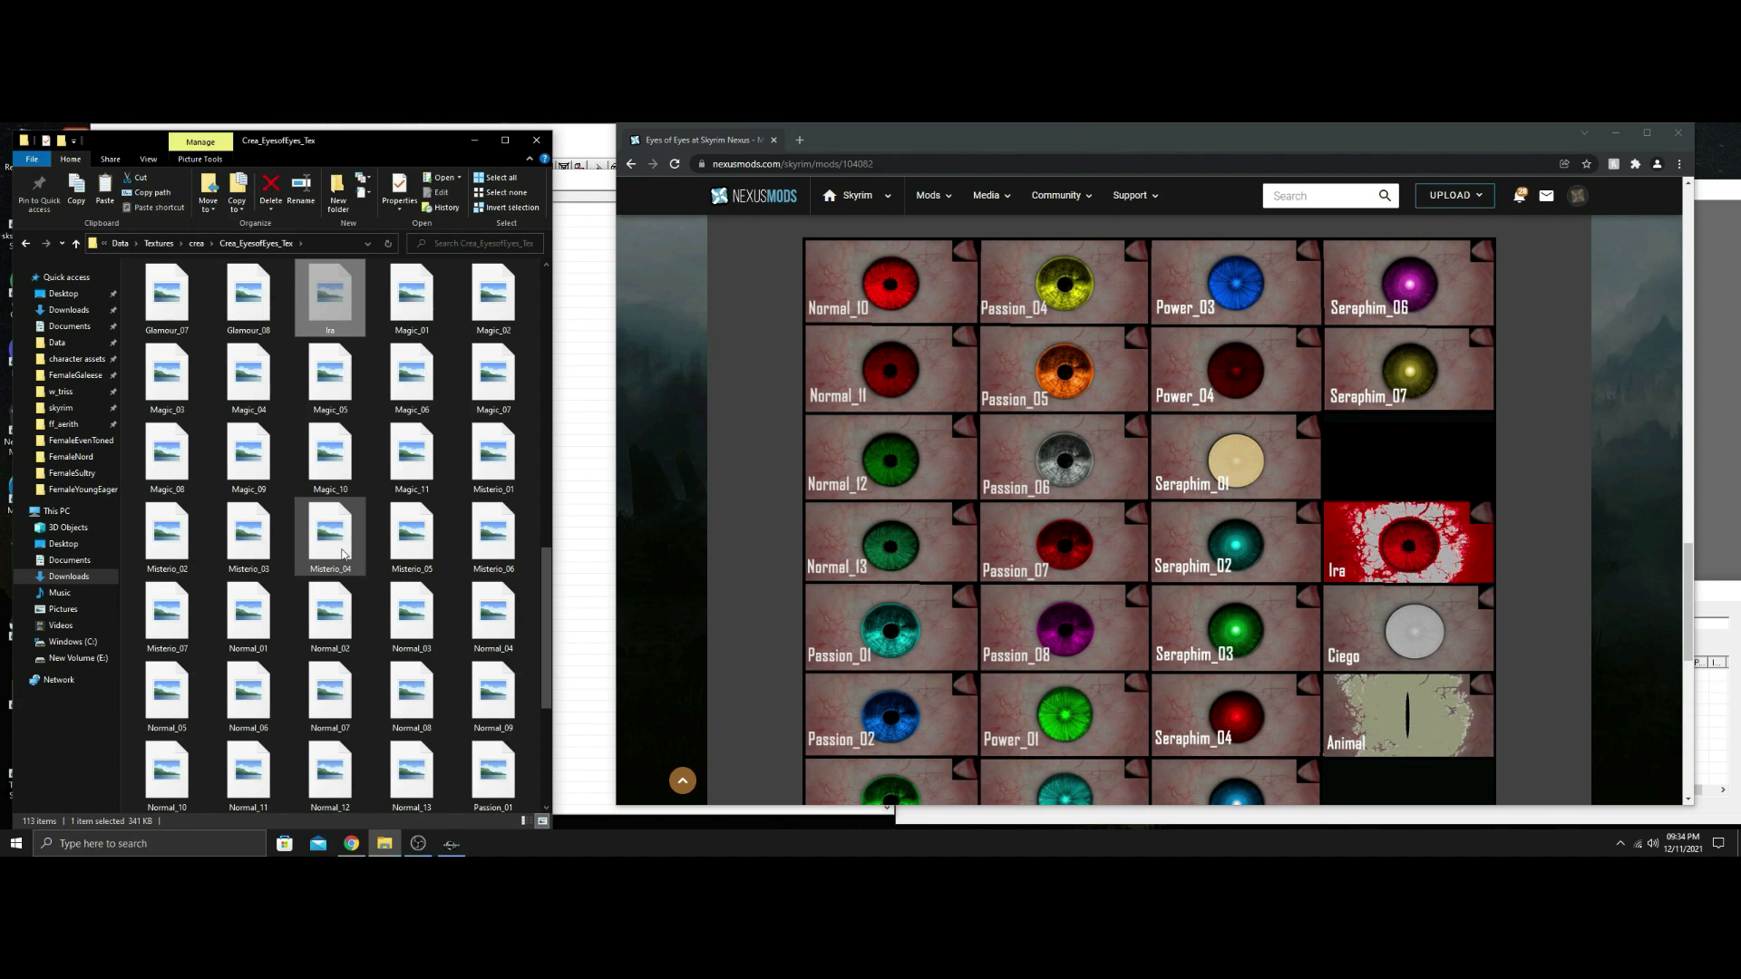
{"action": "right_click", "coordinate": [323, 314]}
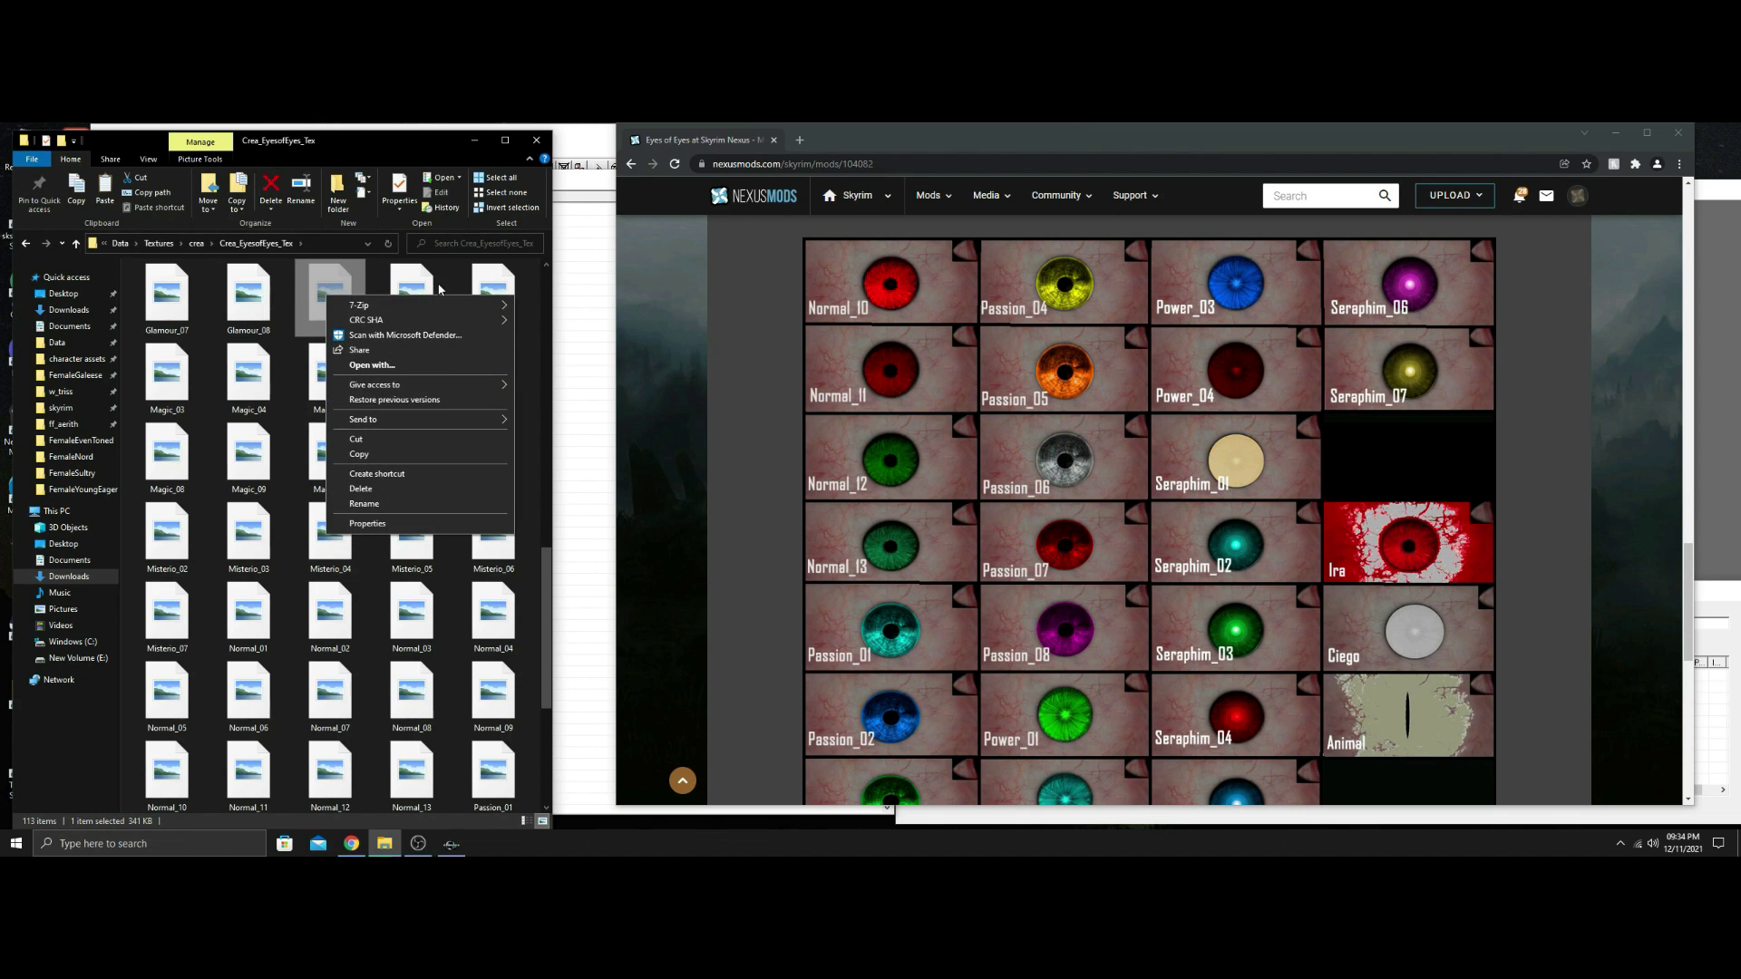
{"action": "left_click", "coordinate": [421, 285]}
{"action": "right_click", "coordinate": [334, 291]}
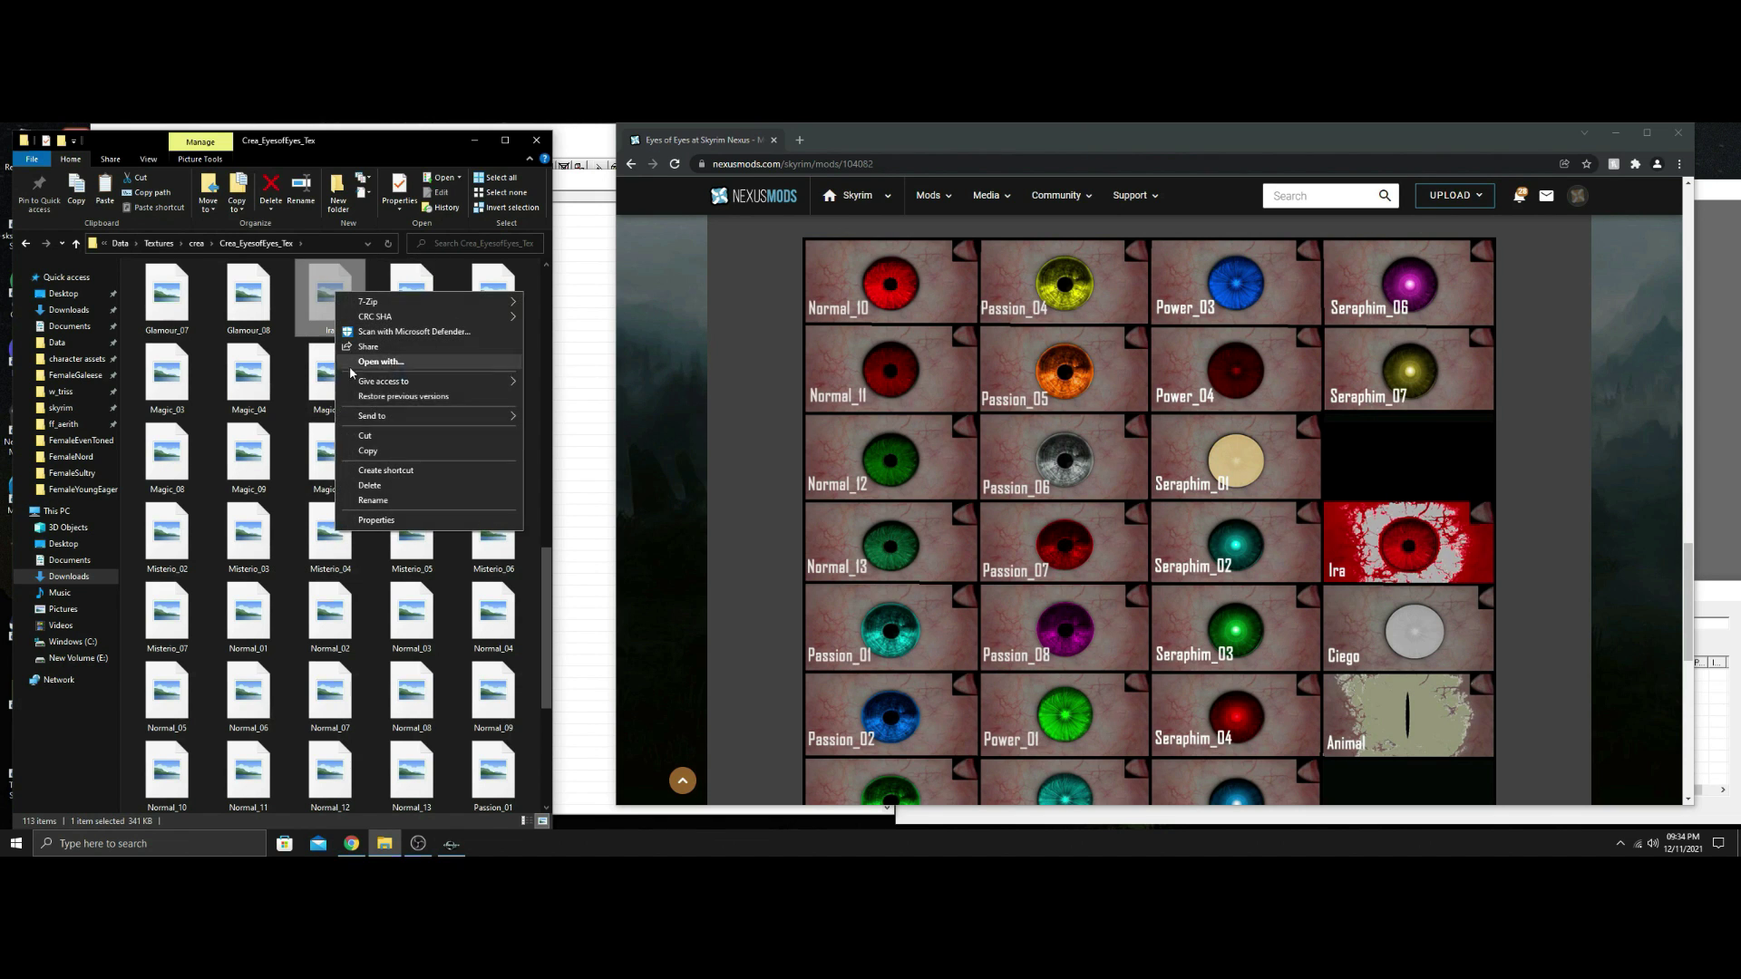
{"action": "left_click", "coordinate": [378, 452]}
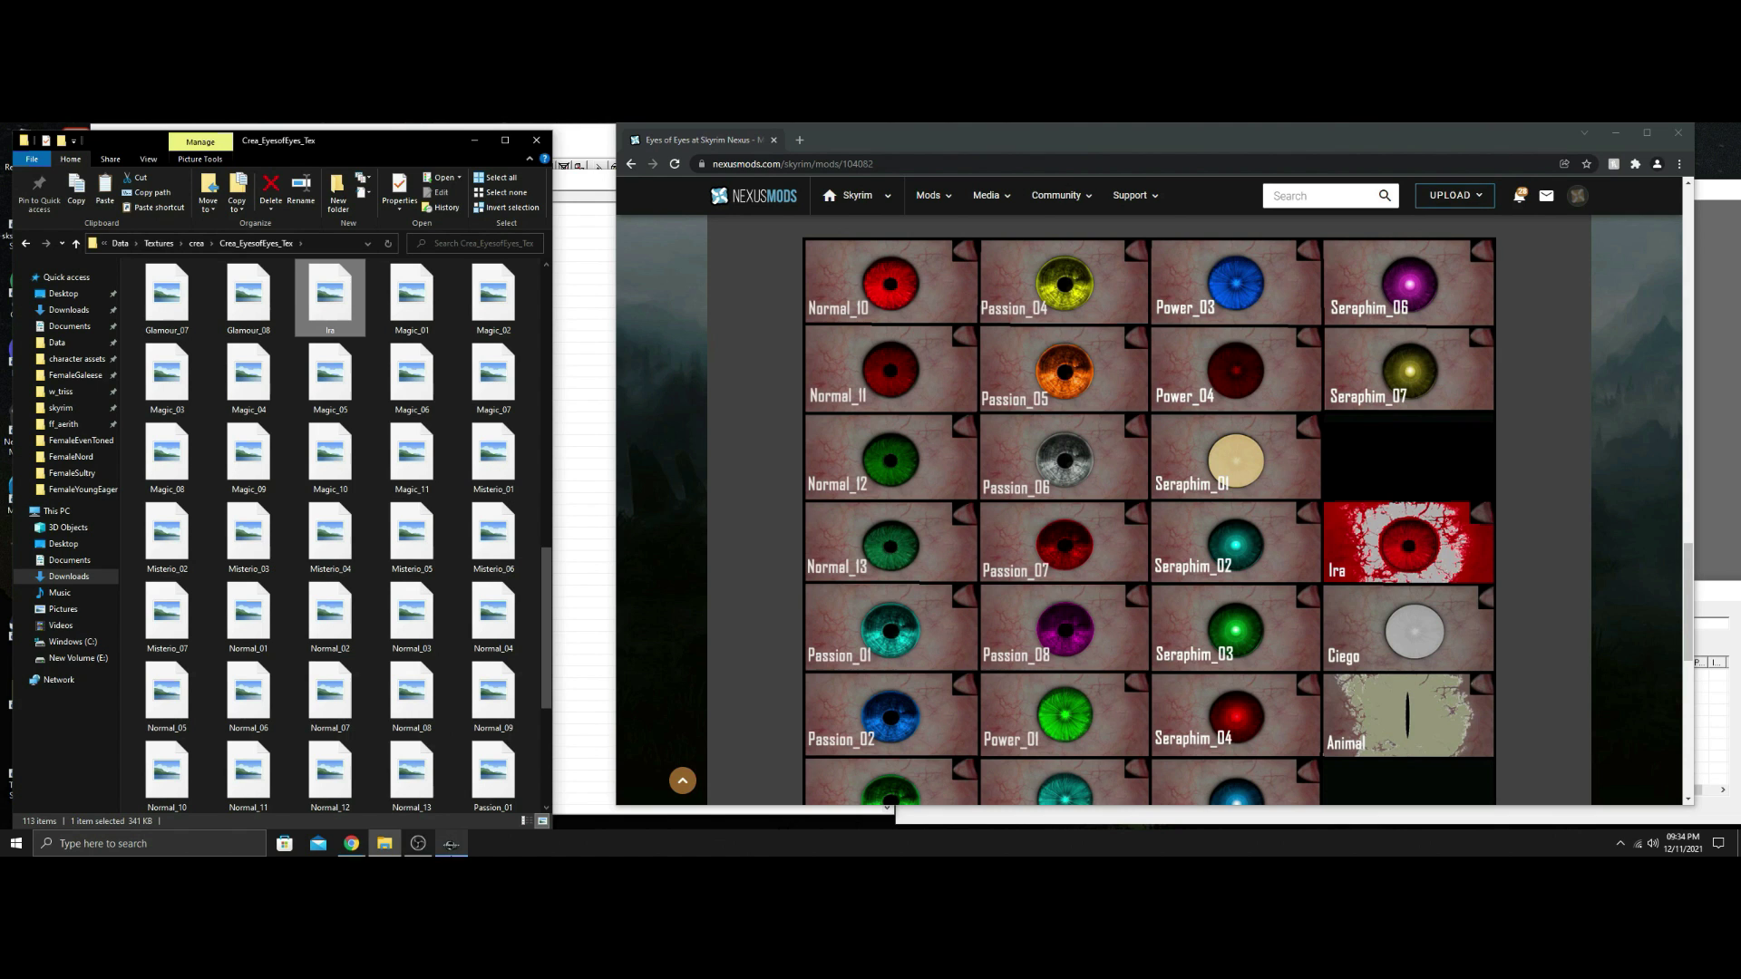
Create a folder named aaa_CustomNPC in the textures folder of Skyrim's Data directory.
{"action": "left_click", "coordinate": [64, 343]}
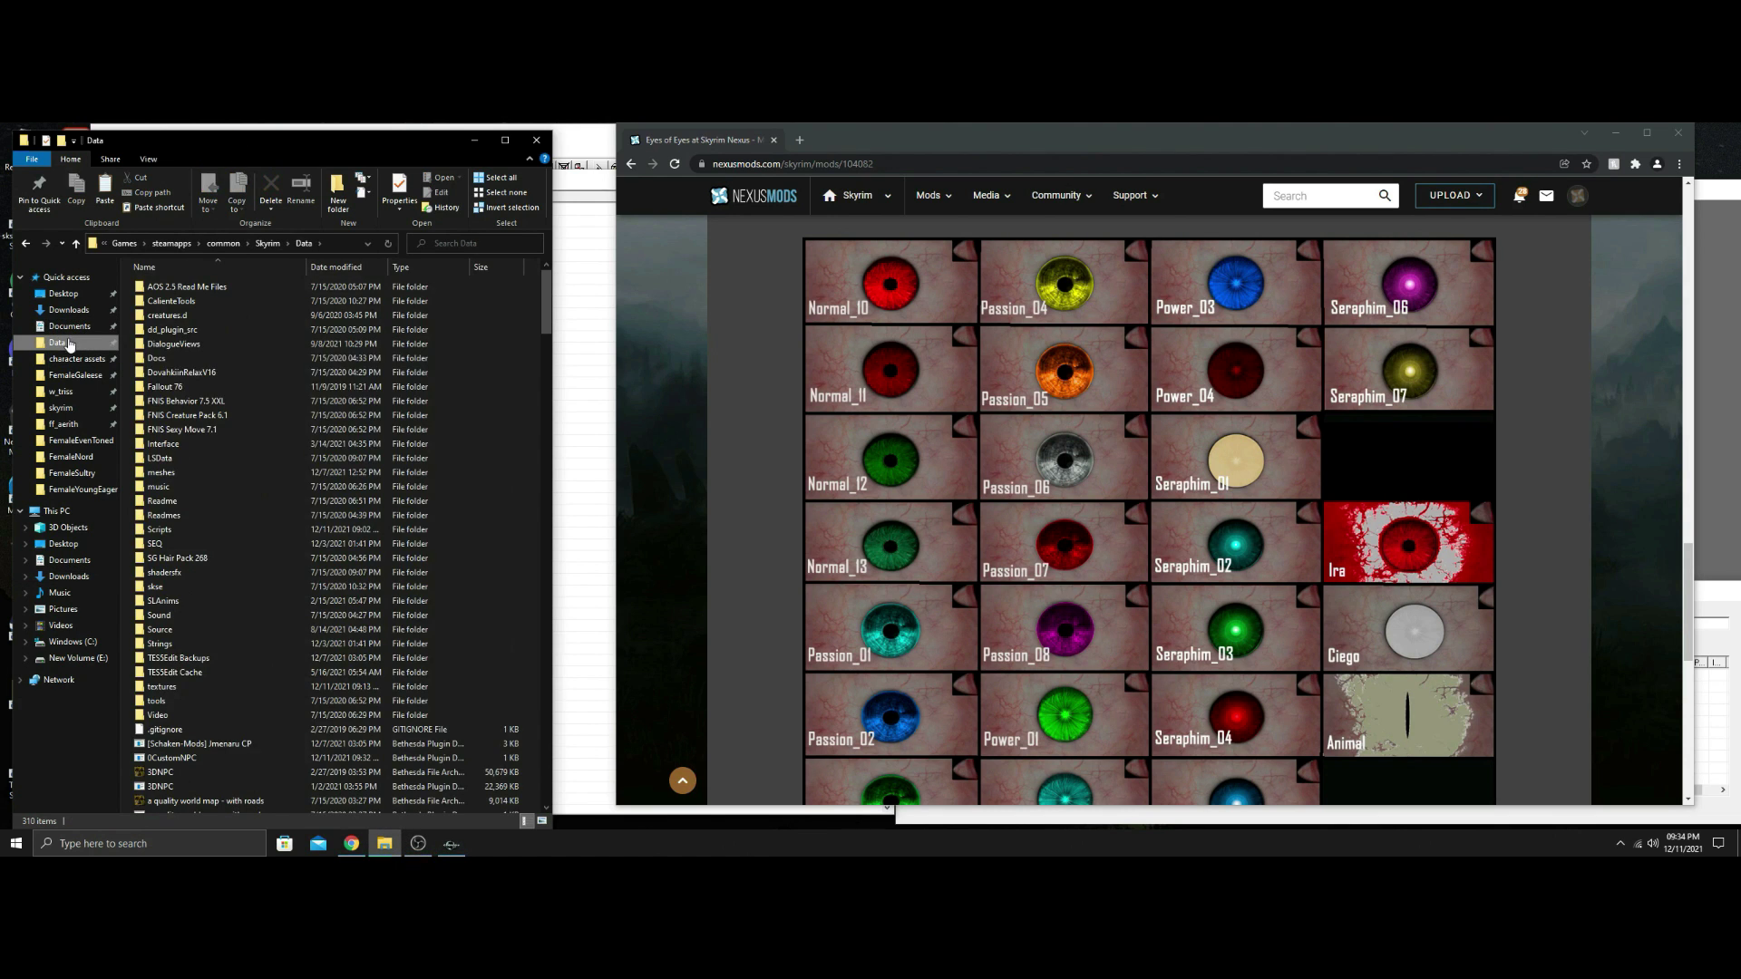
{"action": "double_click", "coordinate": [180, 688]}
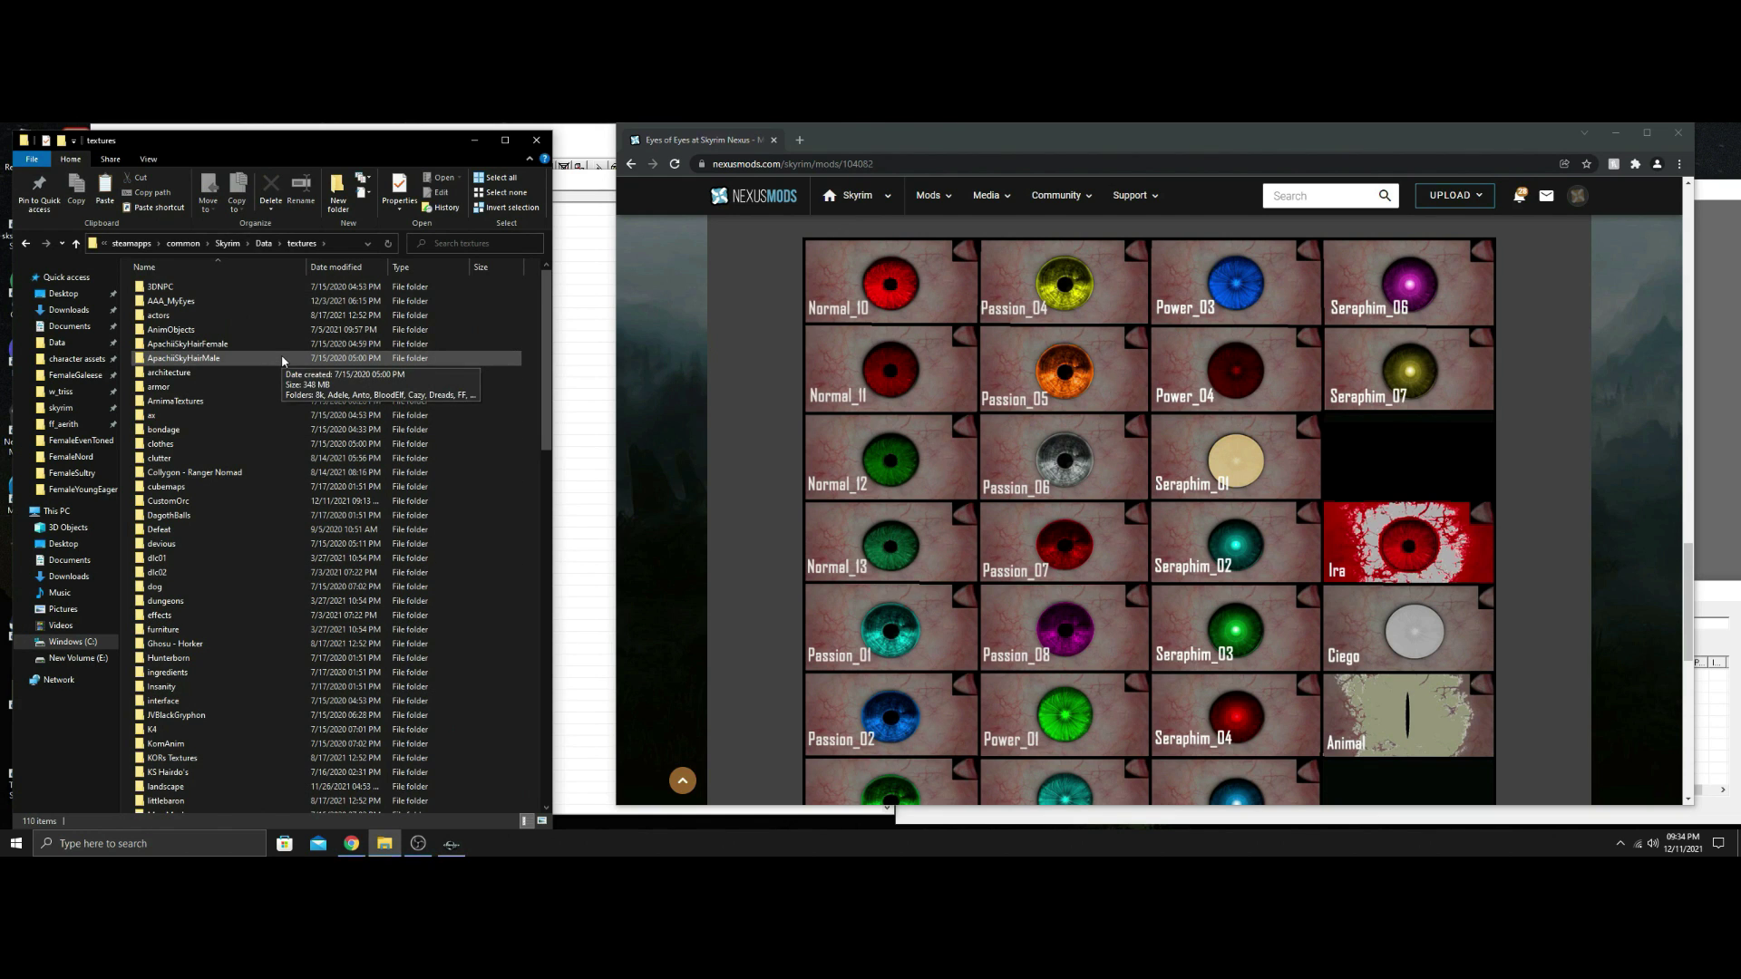
{"action": "right_click", "coordinate": [494, 330]}
{"action": "mouse_move", "coordinate": [544, 493]}
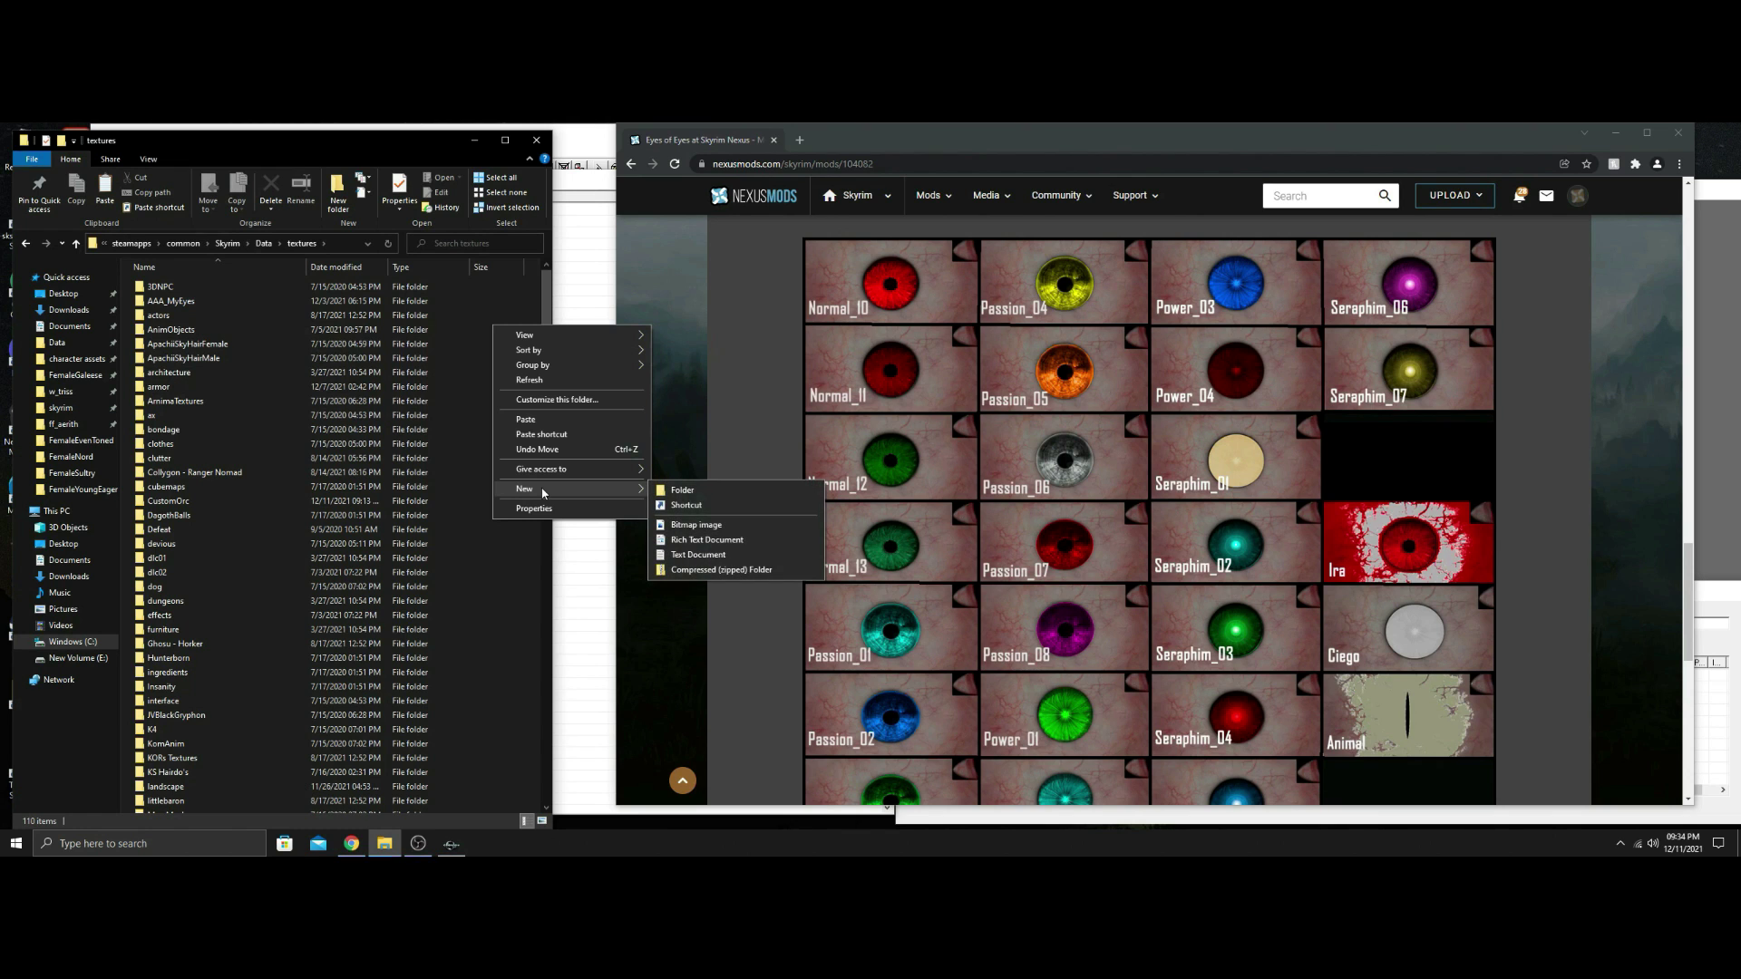
{"action": "left_click", "coordinate": [679, 487]}
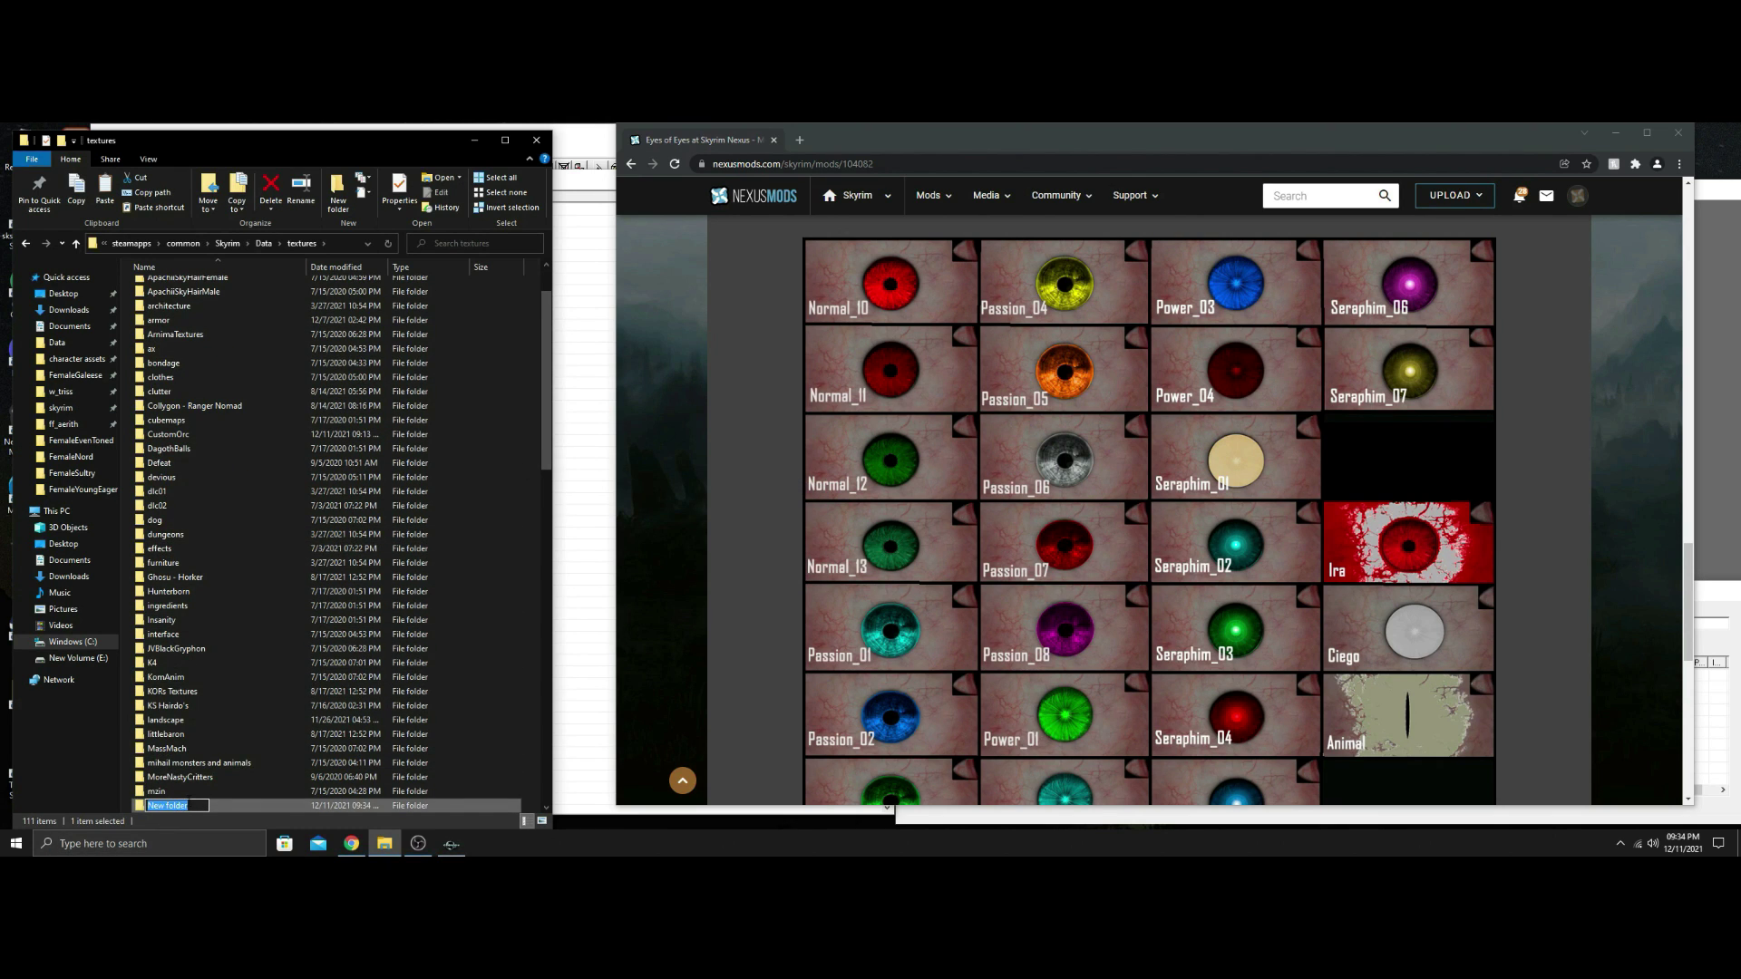
{"action": "type", "text": "aaa"}
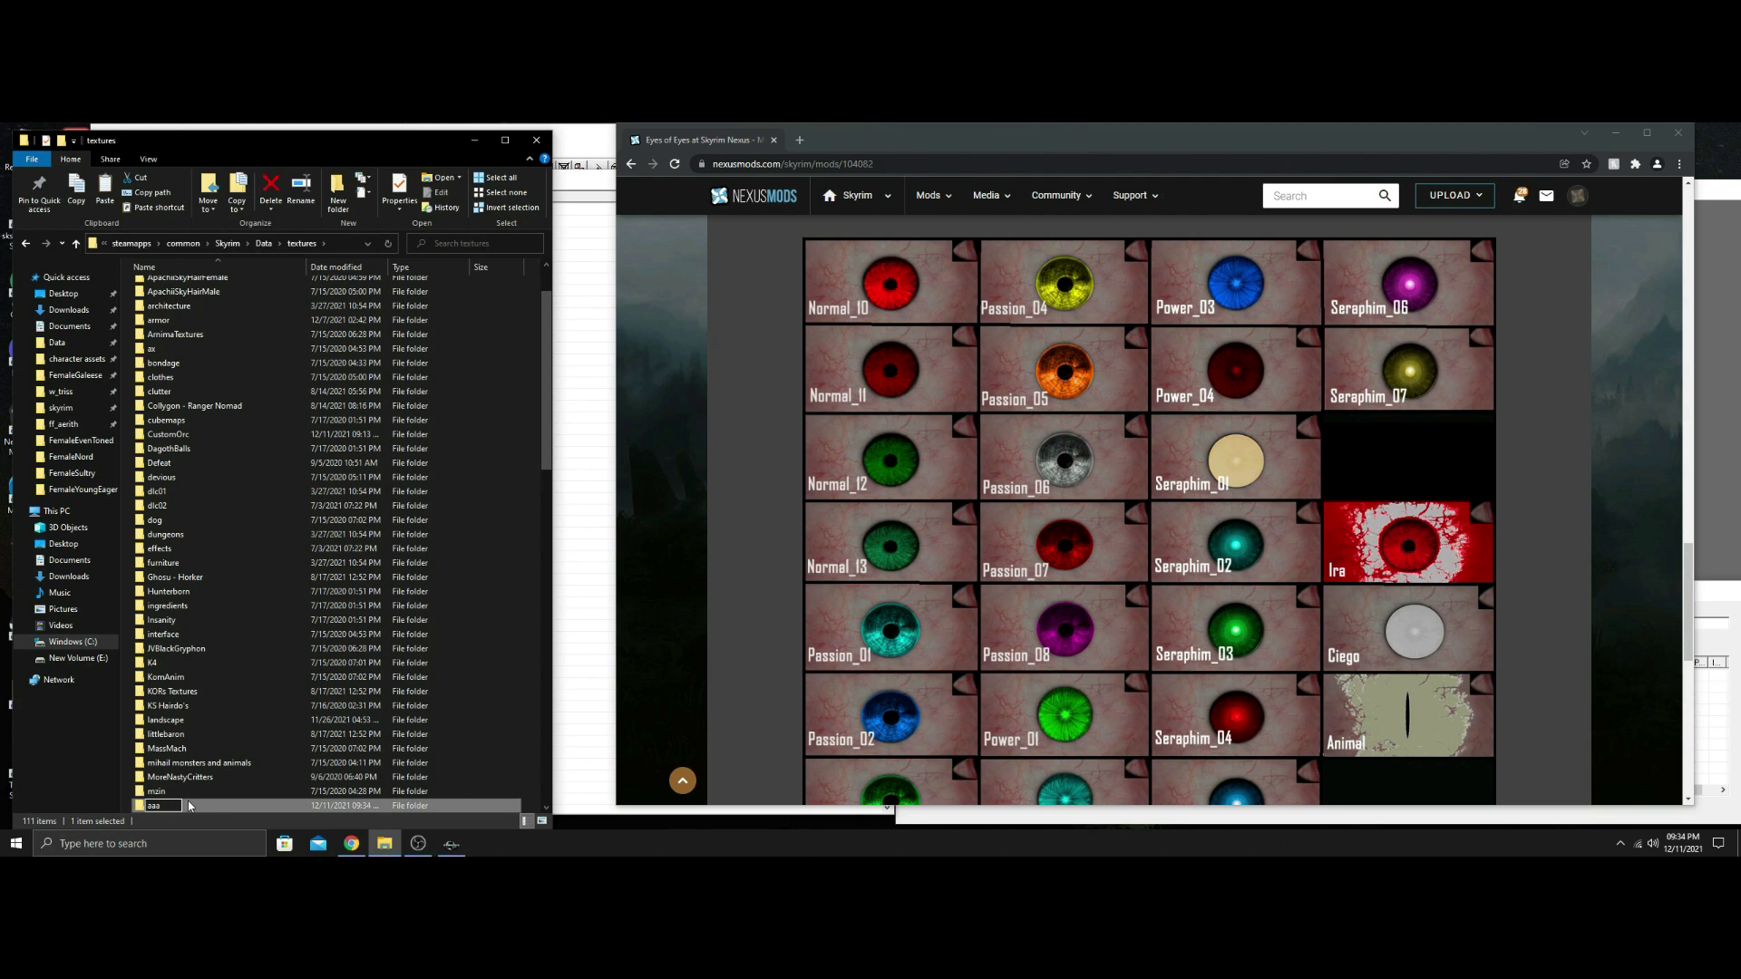
{"action": "type", "text": "_Cus"}
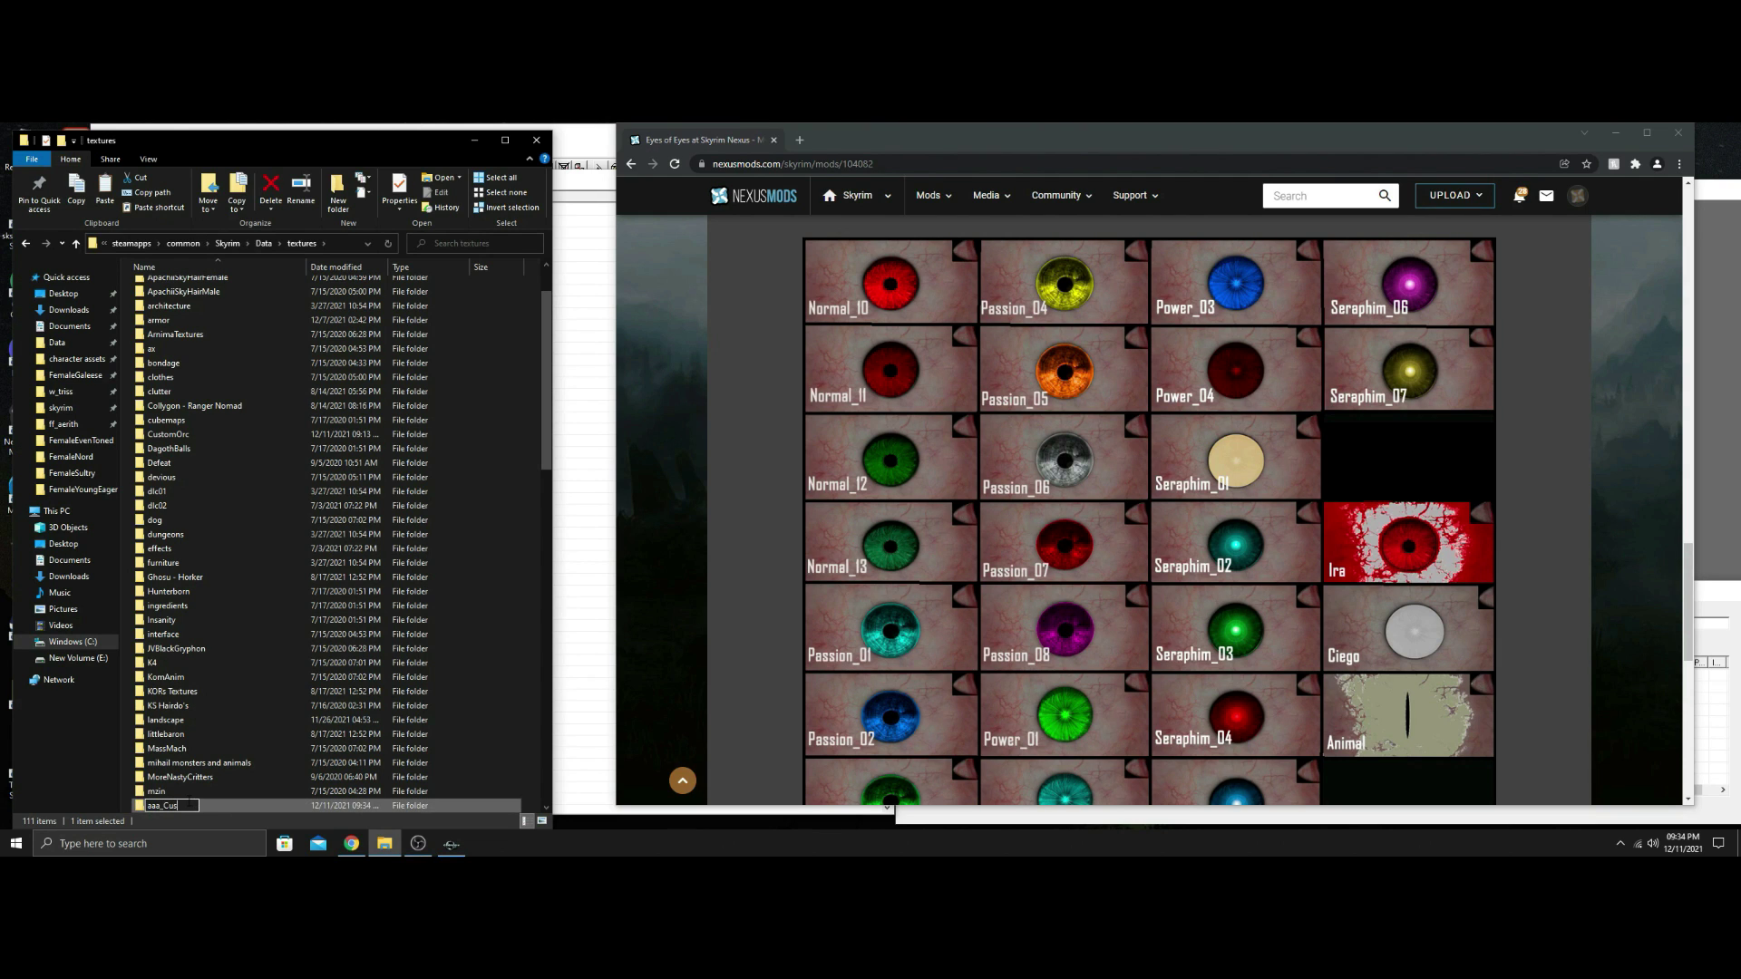
{"action": "type", "text": "tomNPC"}
{"action": "left_click", "coordinate": [435, 634]}
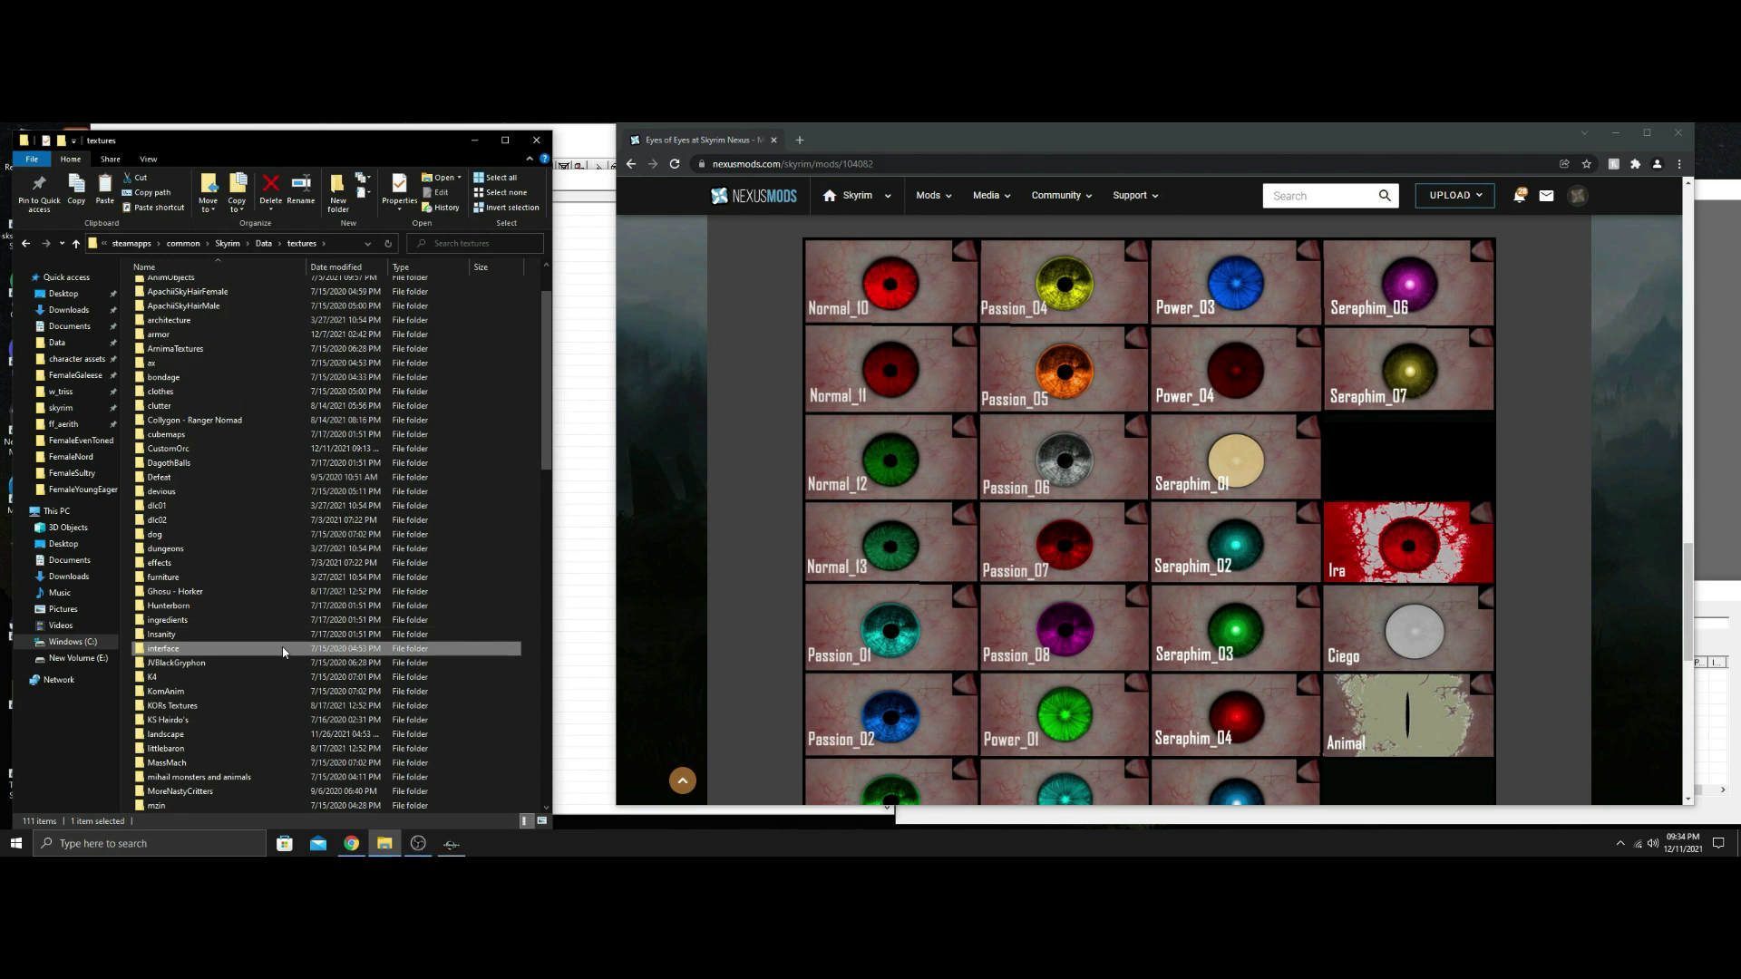
Open the aaa_CustomNPC folder and create a subfolder named eyes in it.
{"action": "scroll", "coordinate": [471, 363], "scroll_direction": "up", "scroll_amount": 2}
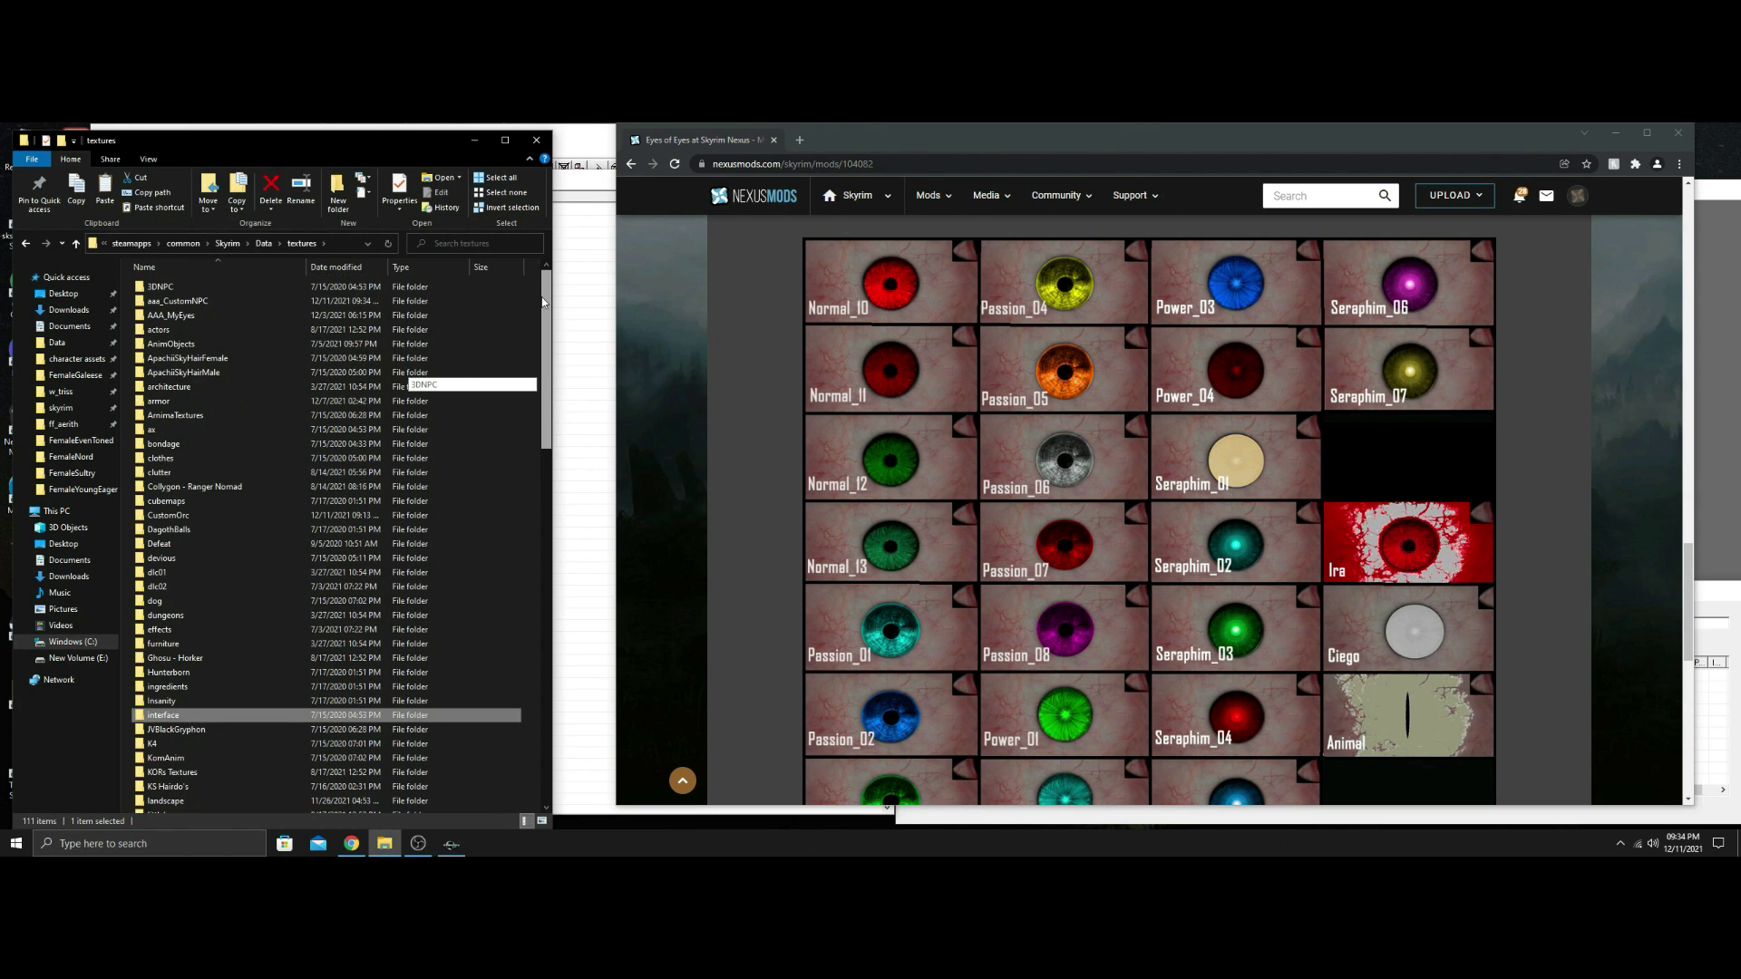
{"action": "left_click", "coordinate": [223, 303]}
{"action": "double_click", "coordinate": [223, 303]}
{"action": "right_click", "coordinate": [325, 361]}
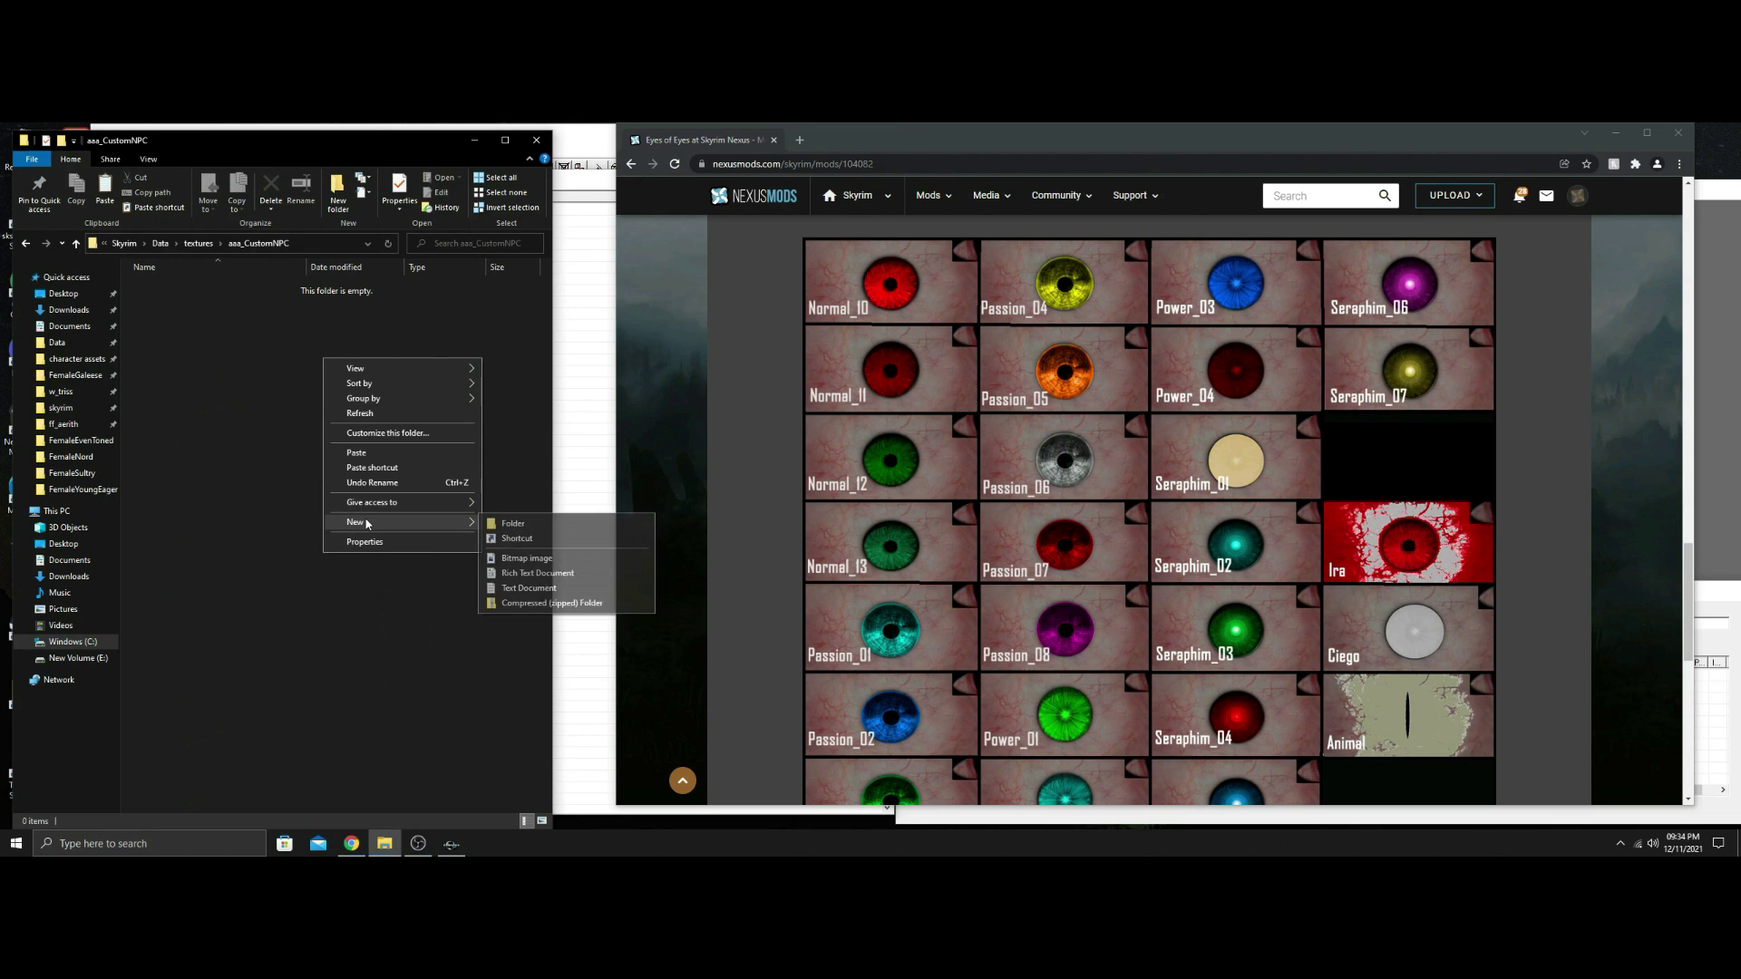
{"action": "mouse_move", "coordinate": [367, 524]}
{"action": "left_click", "coordinate": [490, 524]}
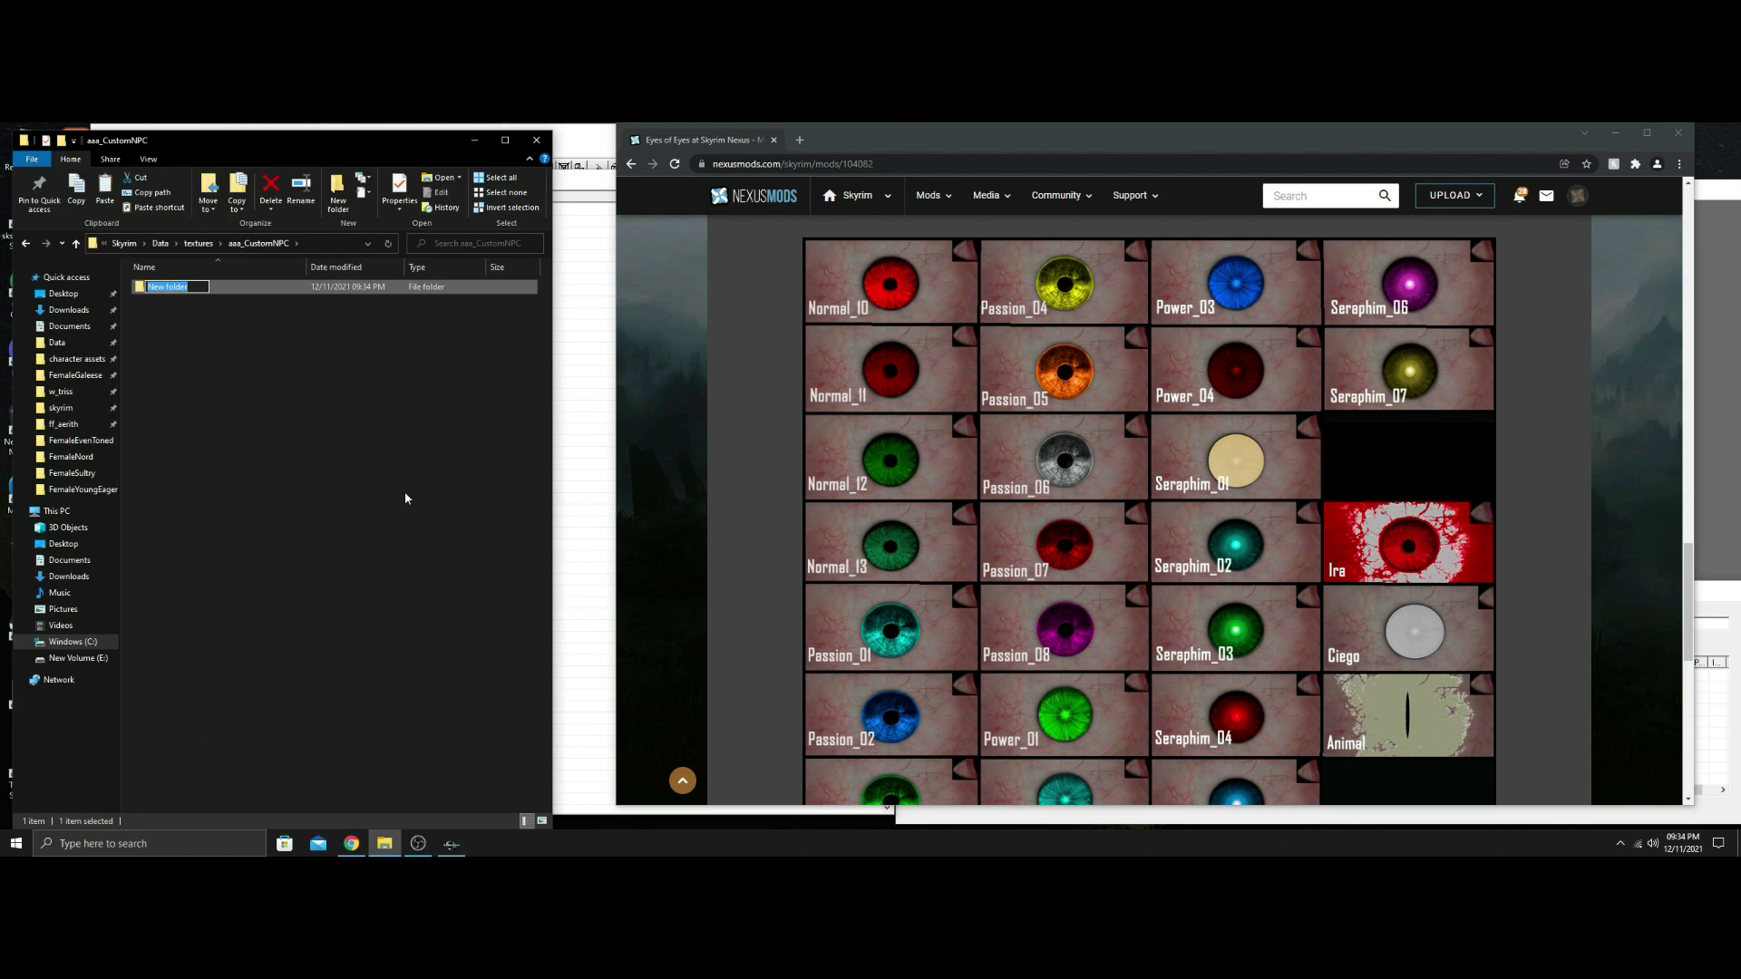
{"action": "type", "text": "eyes"}
{"action": "key", "text": "Return"}
{"action": "left_click", "coordinate": [362, 423]}
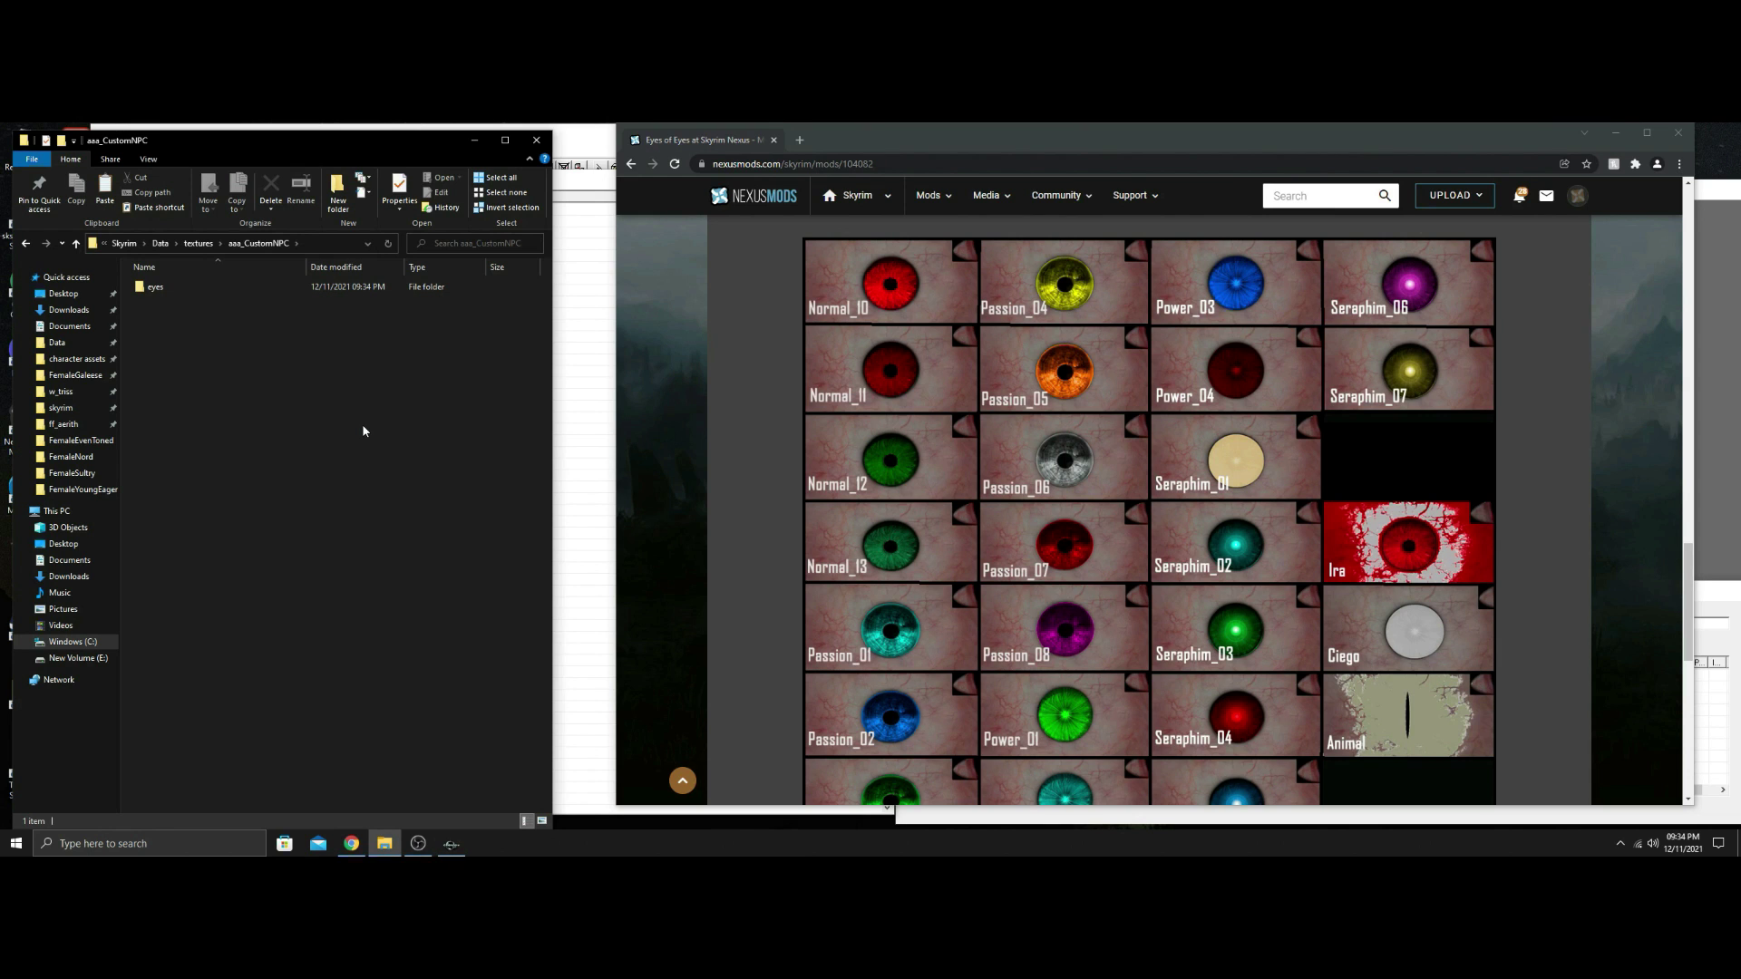
Paste the copied Ira texture into the eyes folder inside aaa_CustomNPC and minimize File Explorer.
{"action": "double_click", "coordinate": [207, 288]}
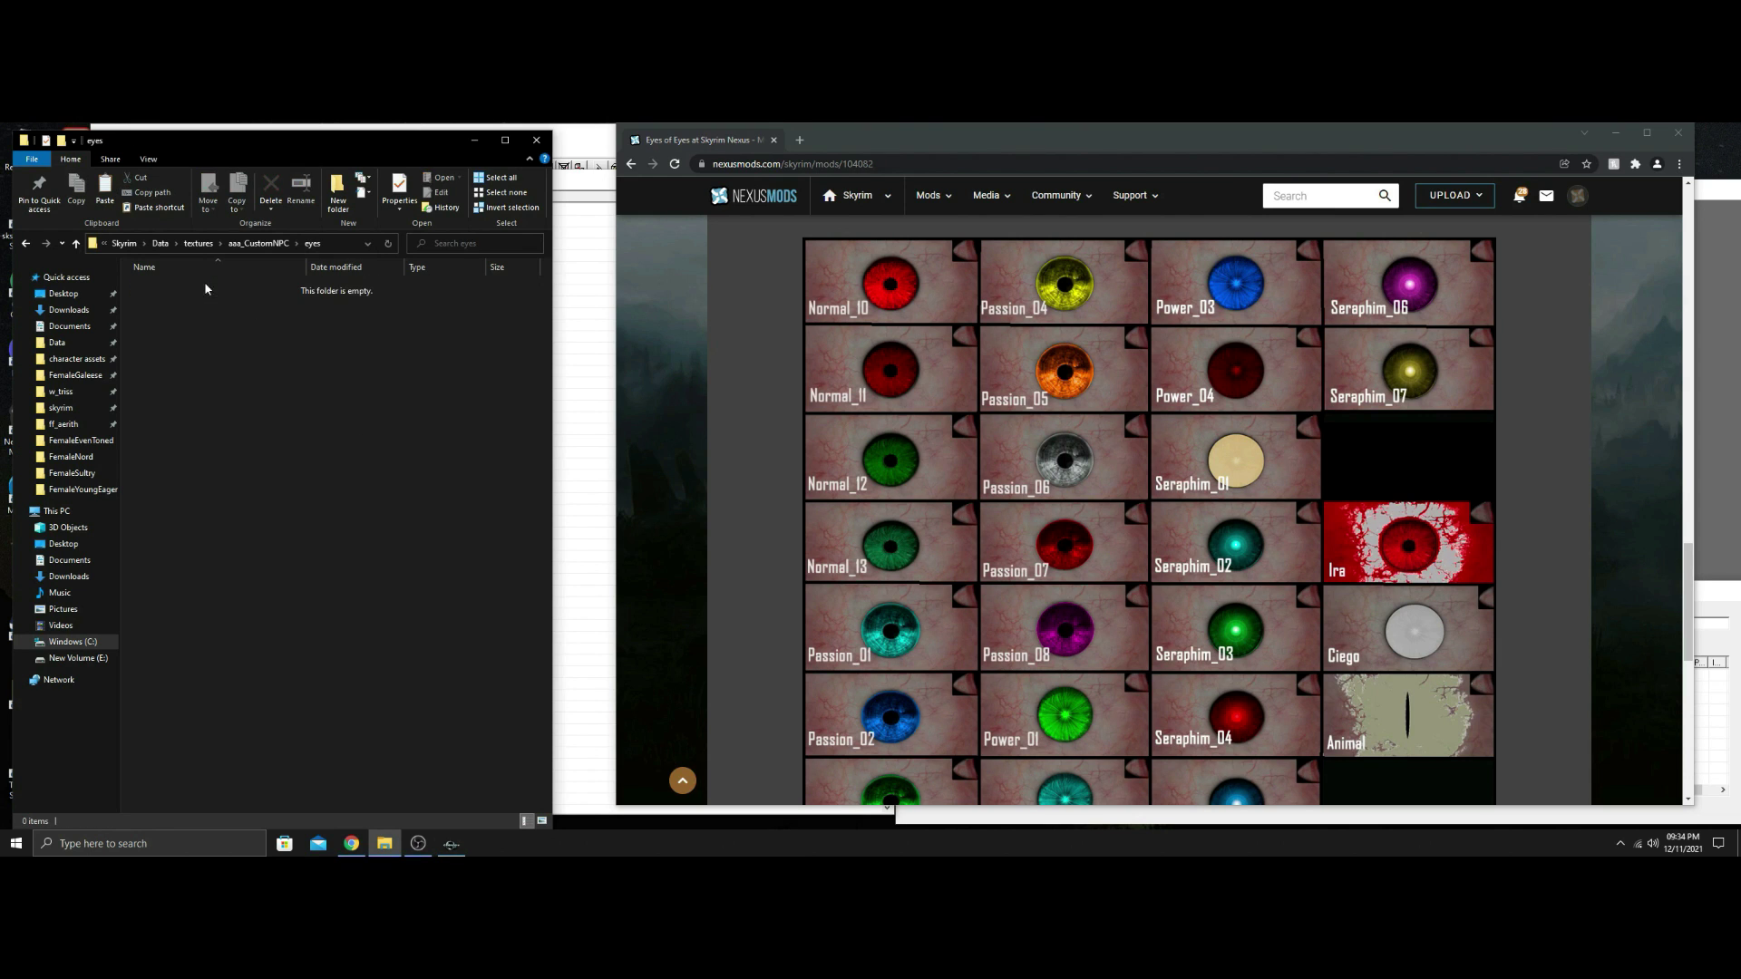
{"action": "right_click", "coordinate": [283, 352]}
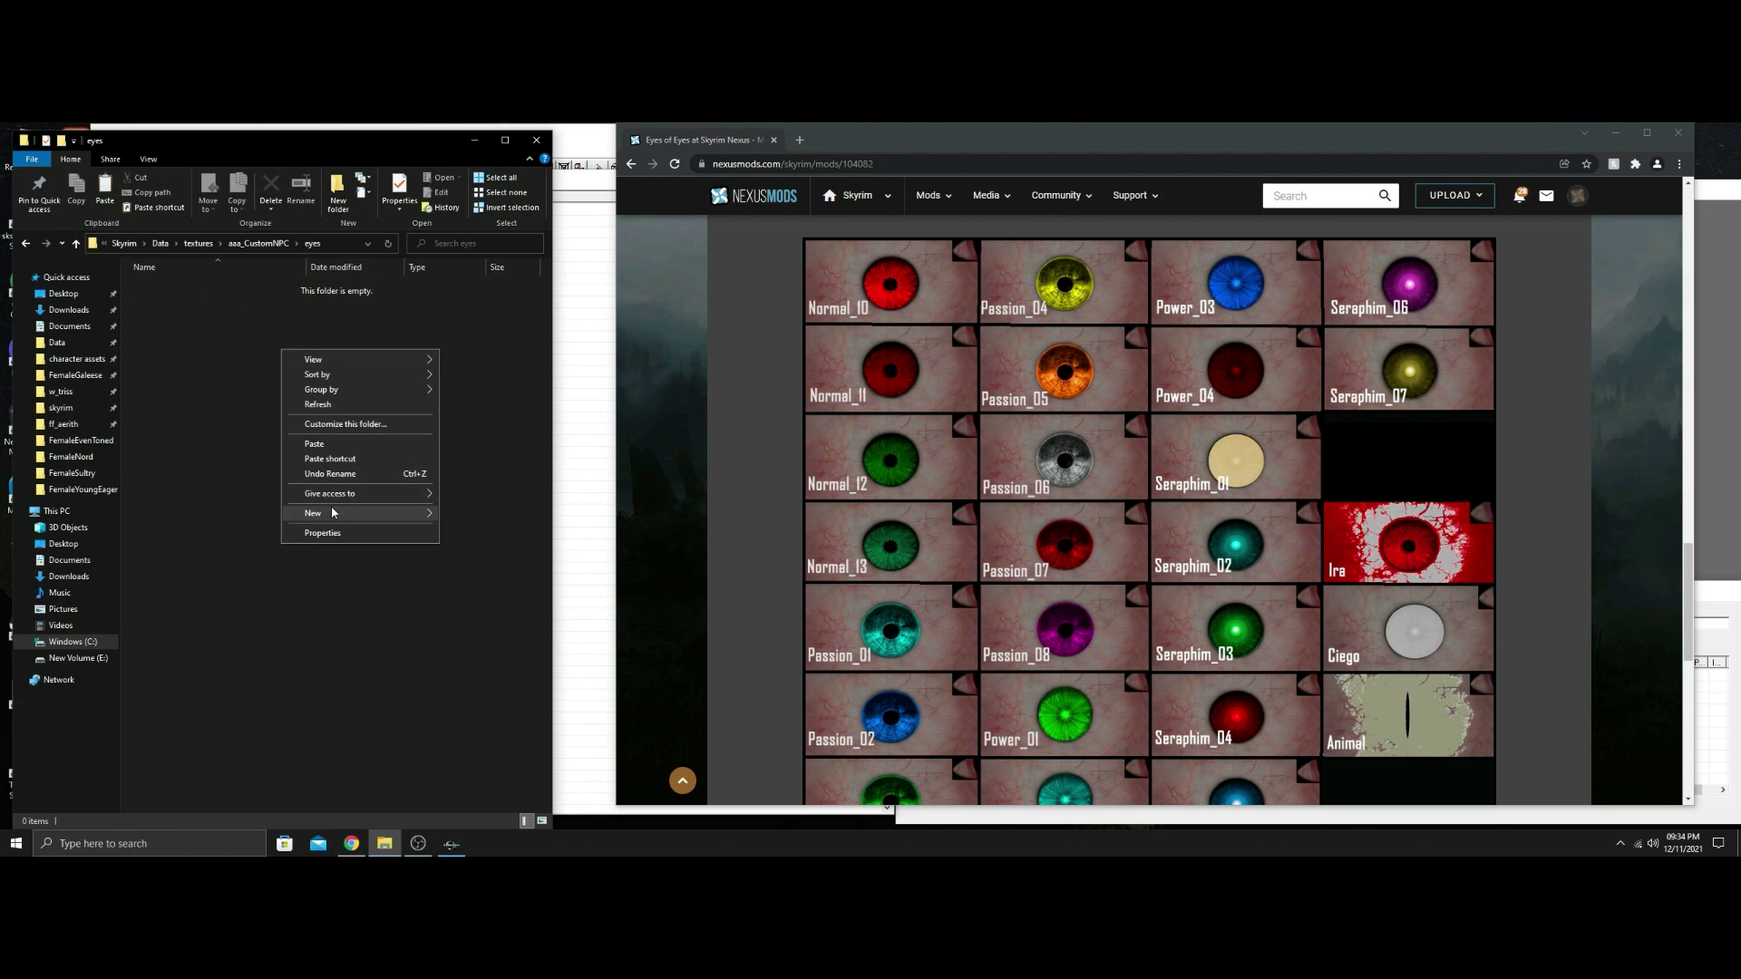
{"action": "mouse_move", "coordinate": [318, 507]}
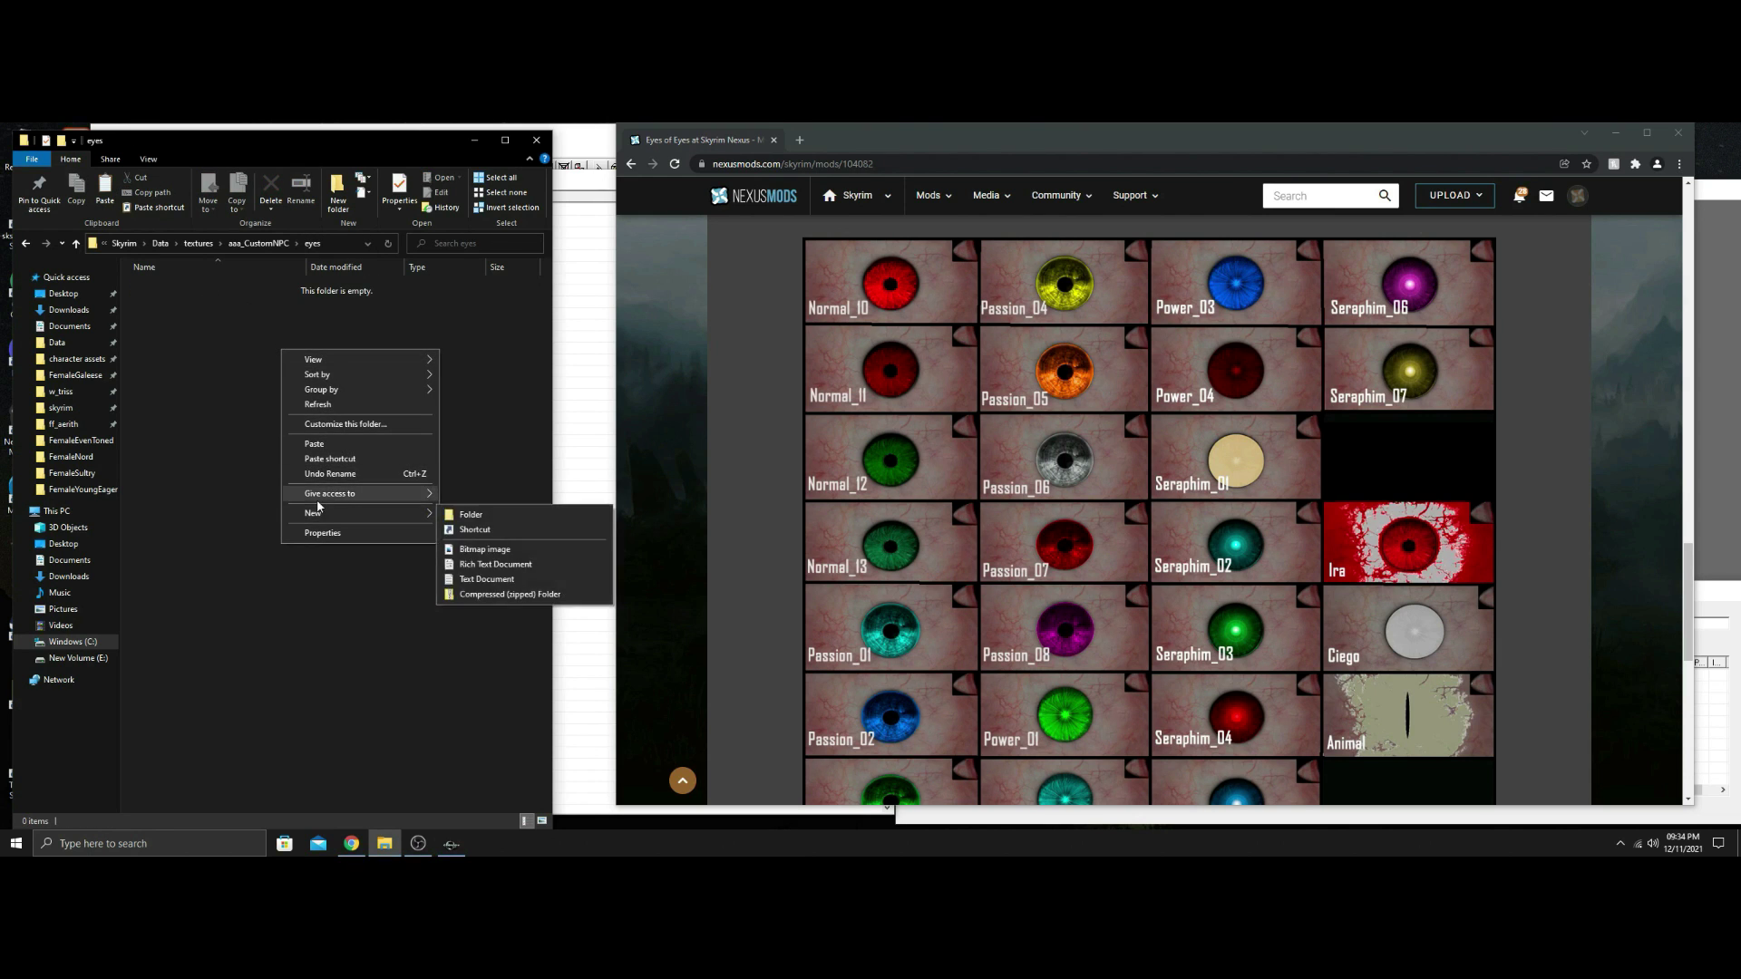
{"action": "left_click", "coordinate": [332, 444]}
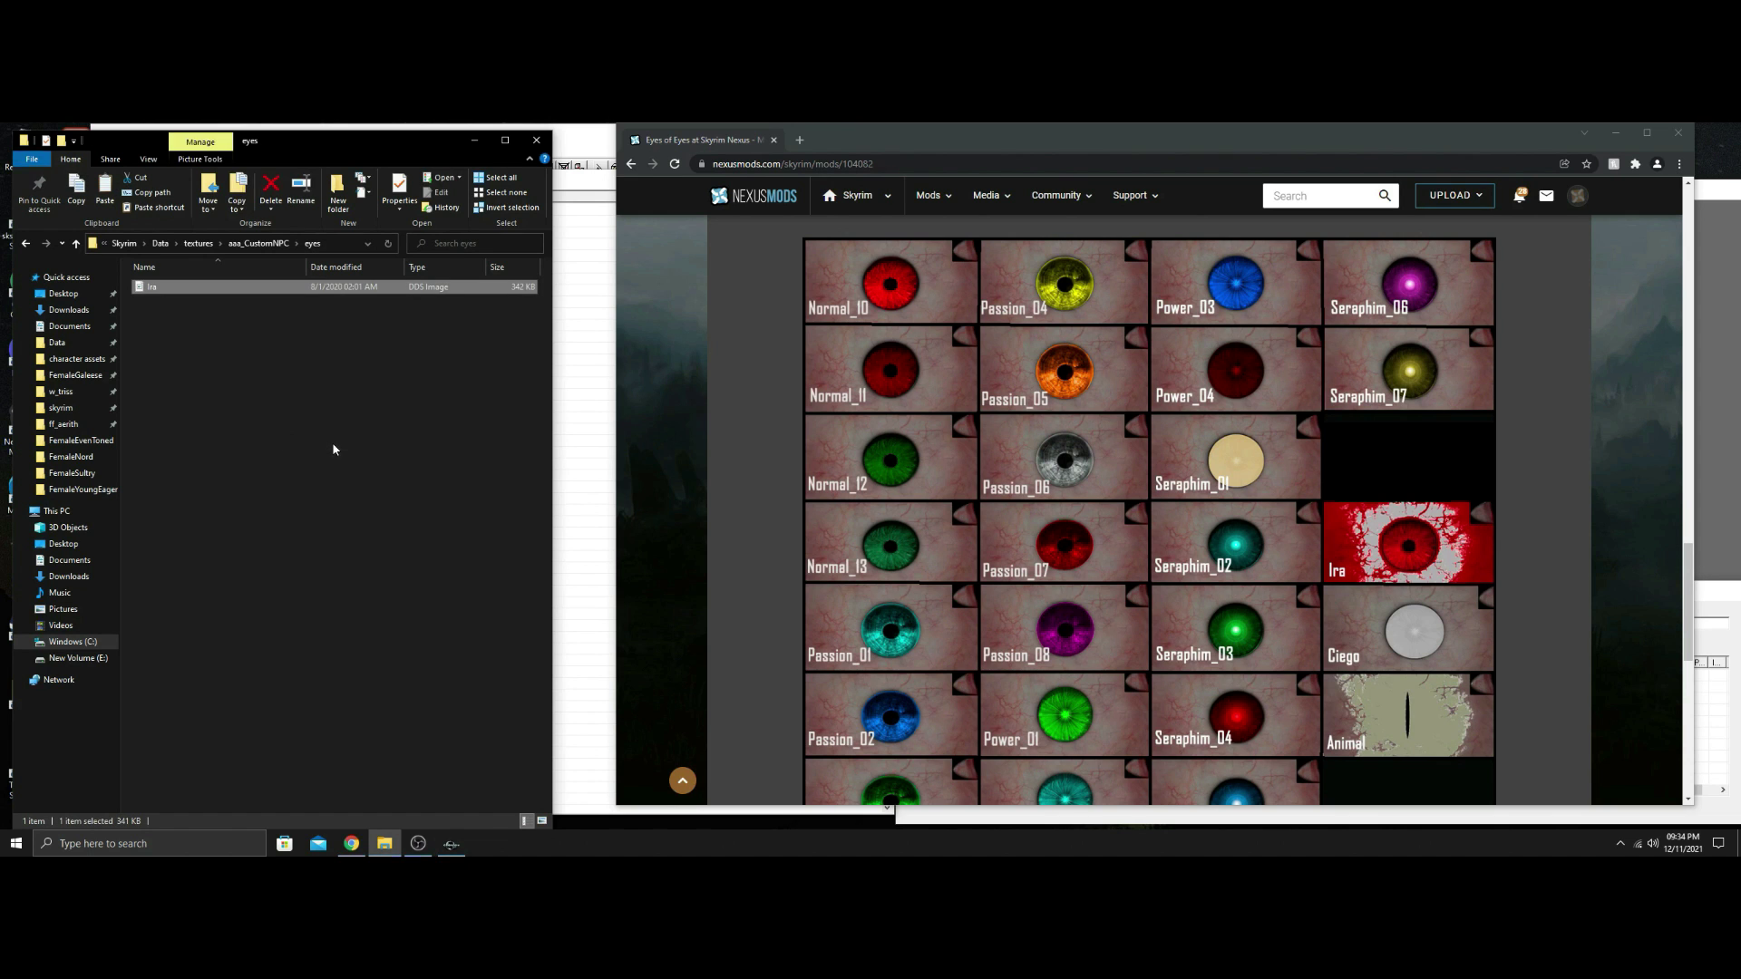
{"action": "left_click", "coordinate": [474, 140]}
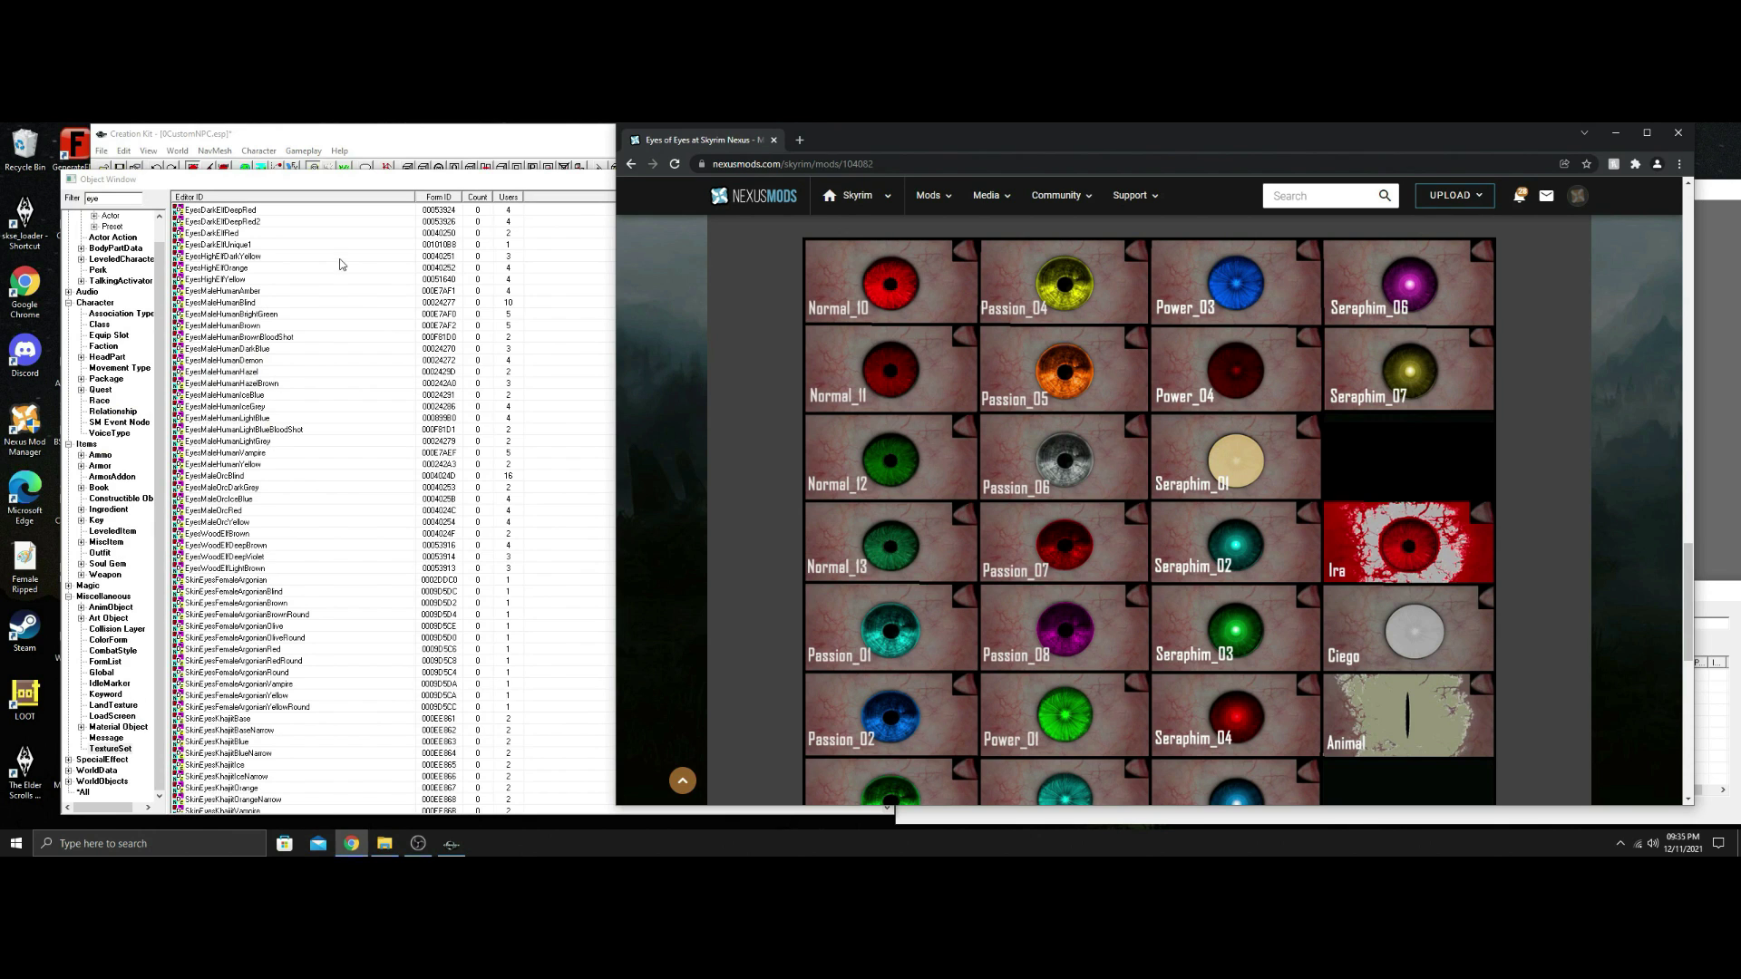
In the Creation Kit, duplicate the EyesMaleHumanBrightGreen texture set and give the copy the ID AAA_IraEyes.
{"action": "scroll", "coordinate": [349, 315], "scroll_direction": "down", "scroll_amount": 2}
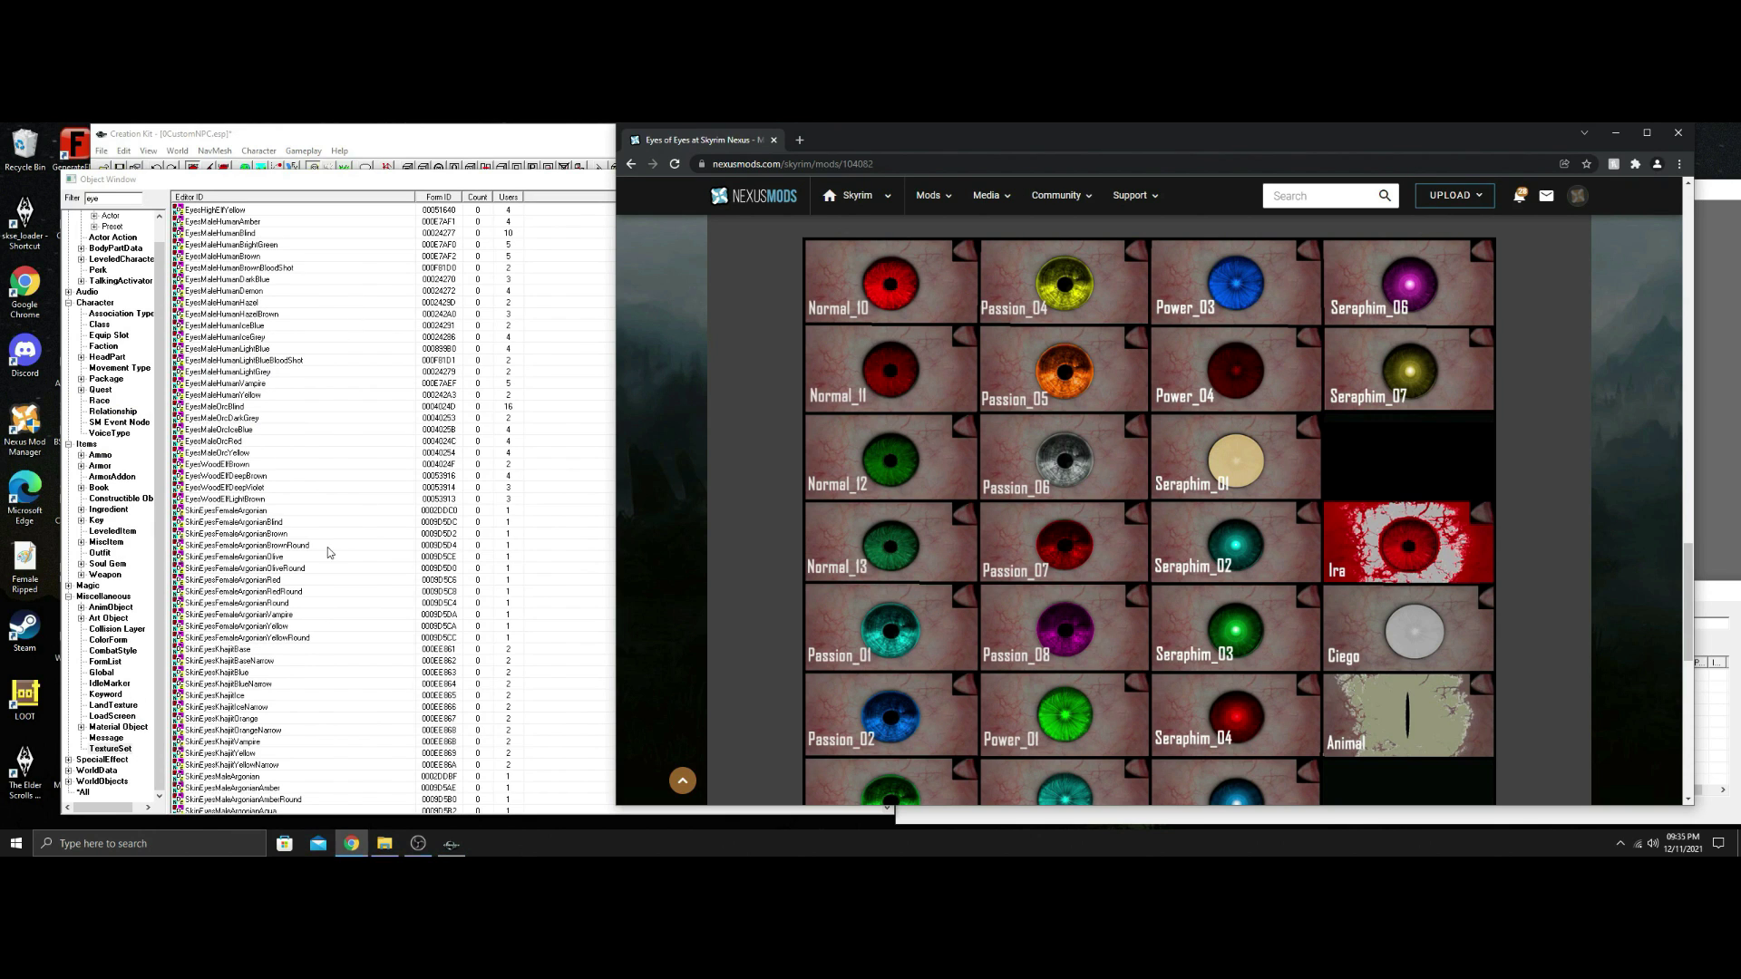
{"action": "scroll", "coordinate": [322, 535], "scroll_direction": "down", "scroll_amount": 3}
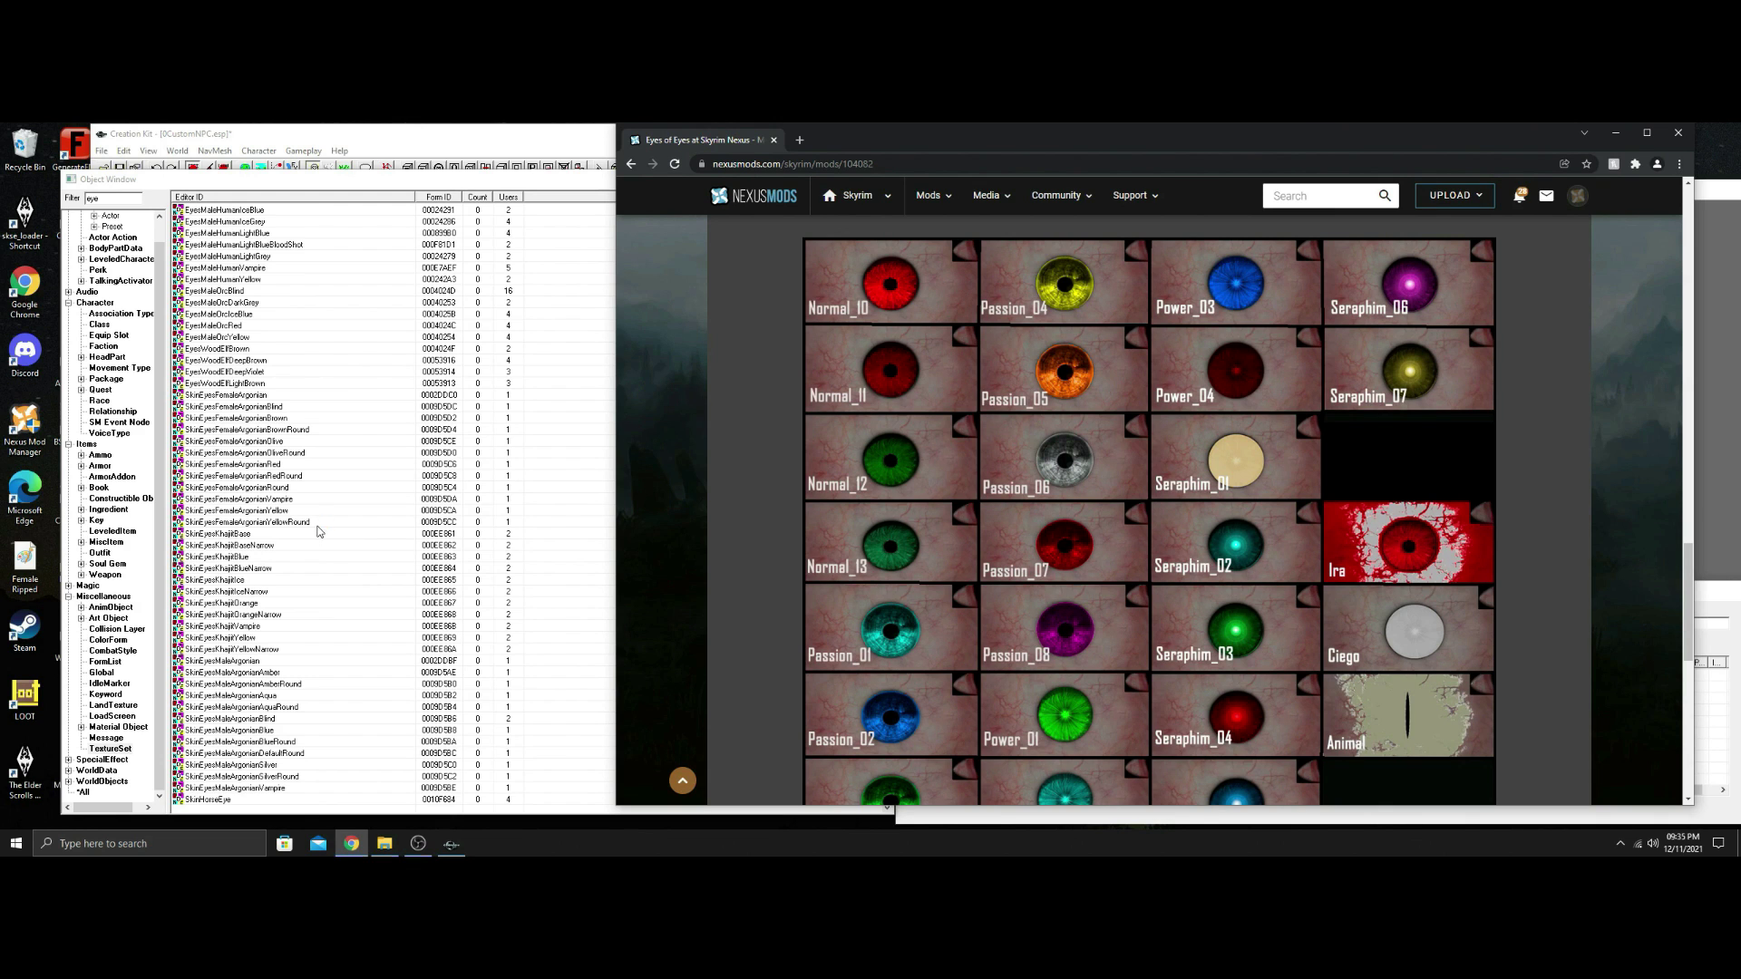
{"action": "scroll", "coordinate": [317, 530], "scroll_direction": "up", "scroll_amount": 5}
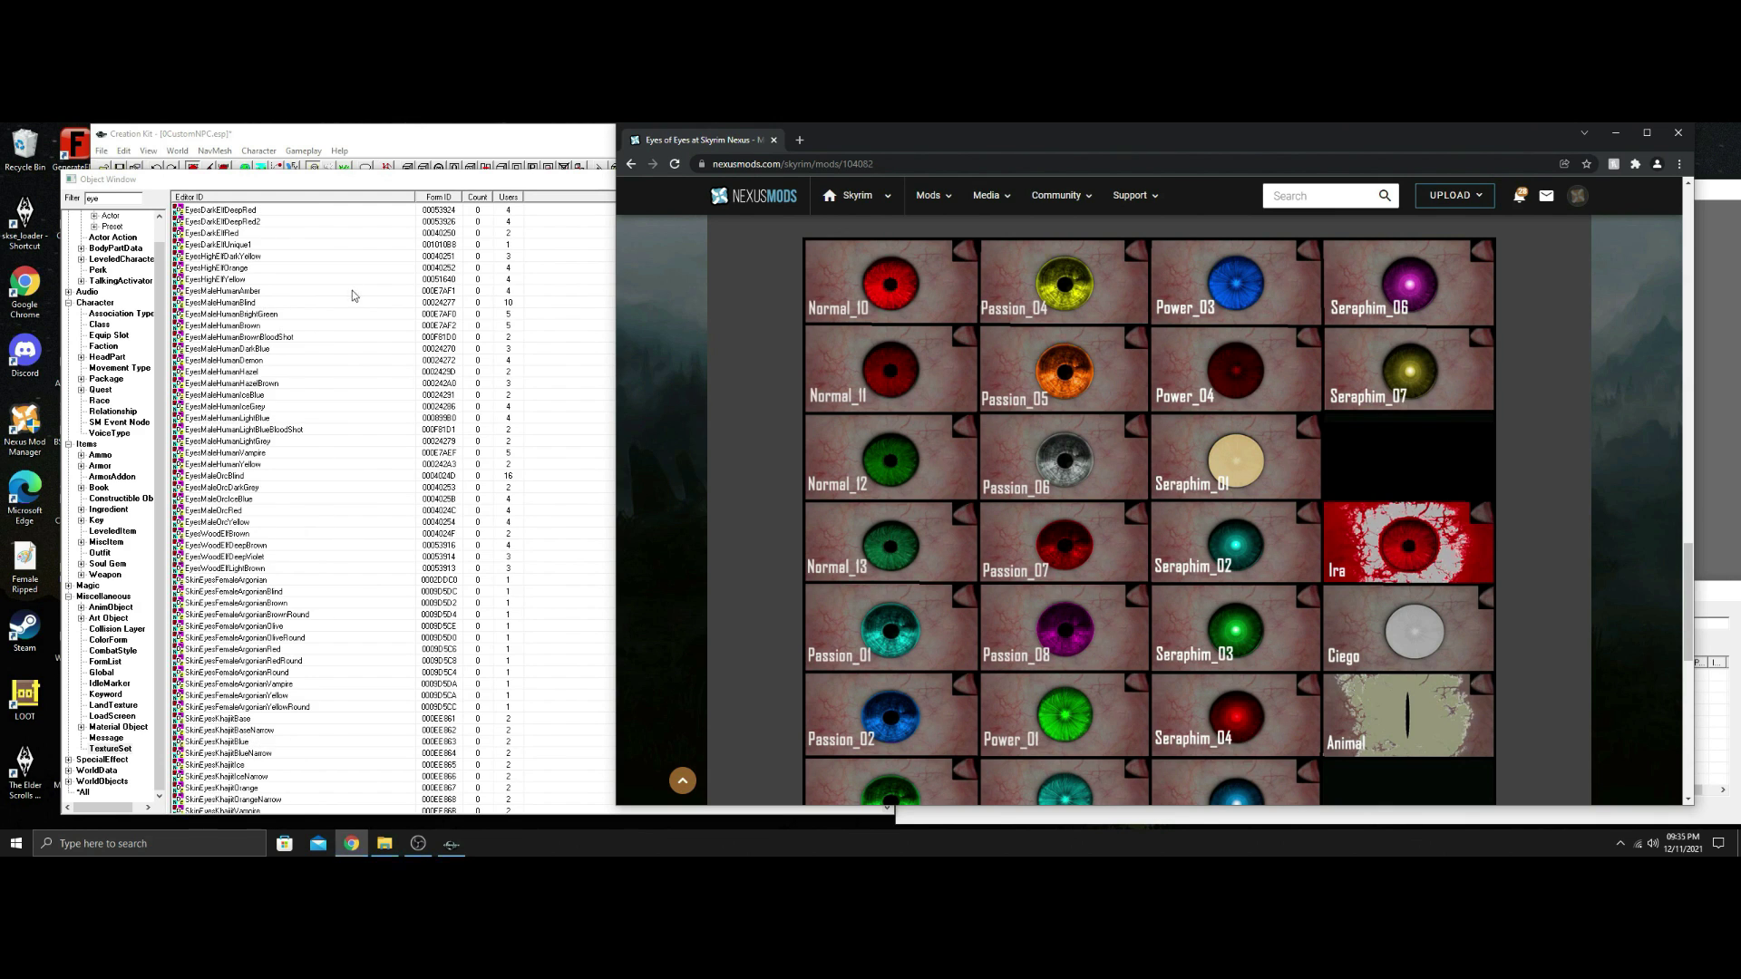
{"action": "left_click", "coordinate": [265, 319]}
{"action": "left_click", "coordinate": [266, 317]}
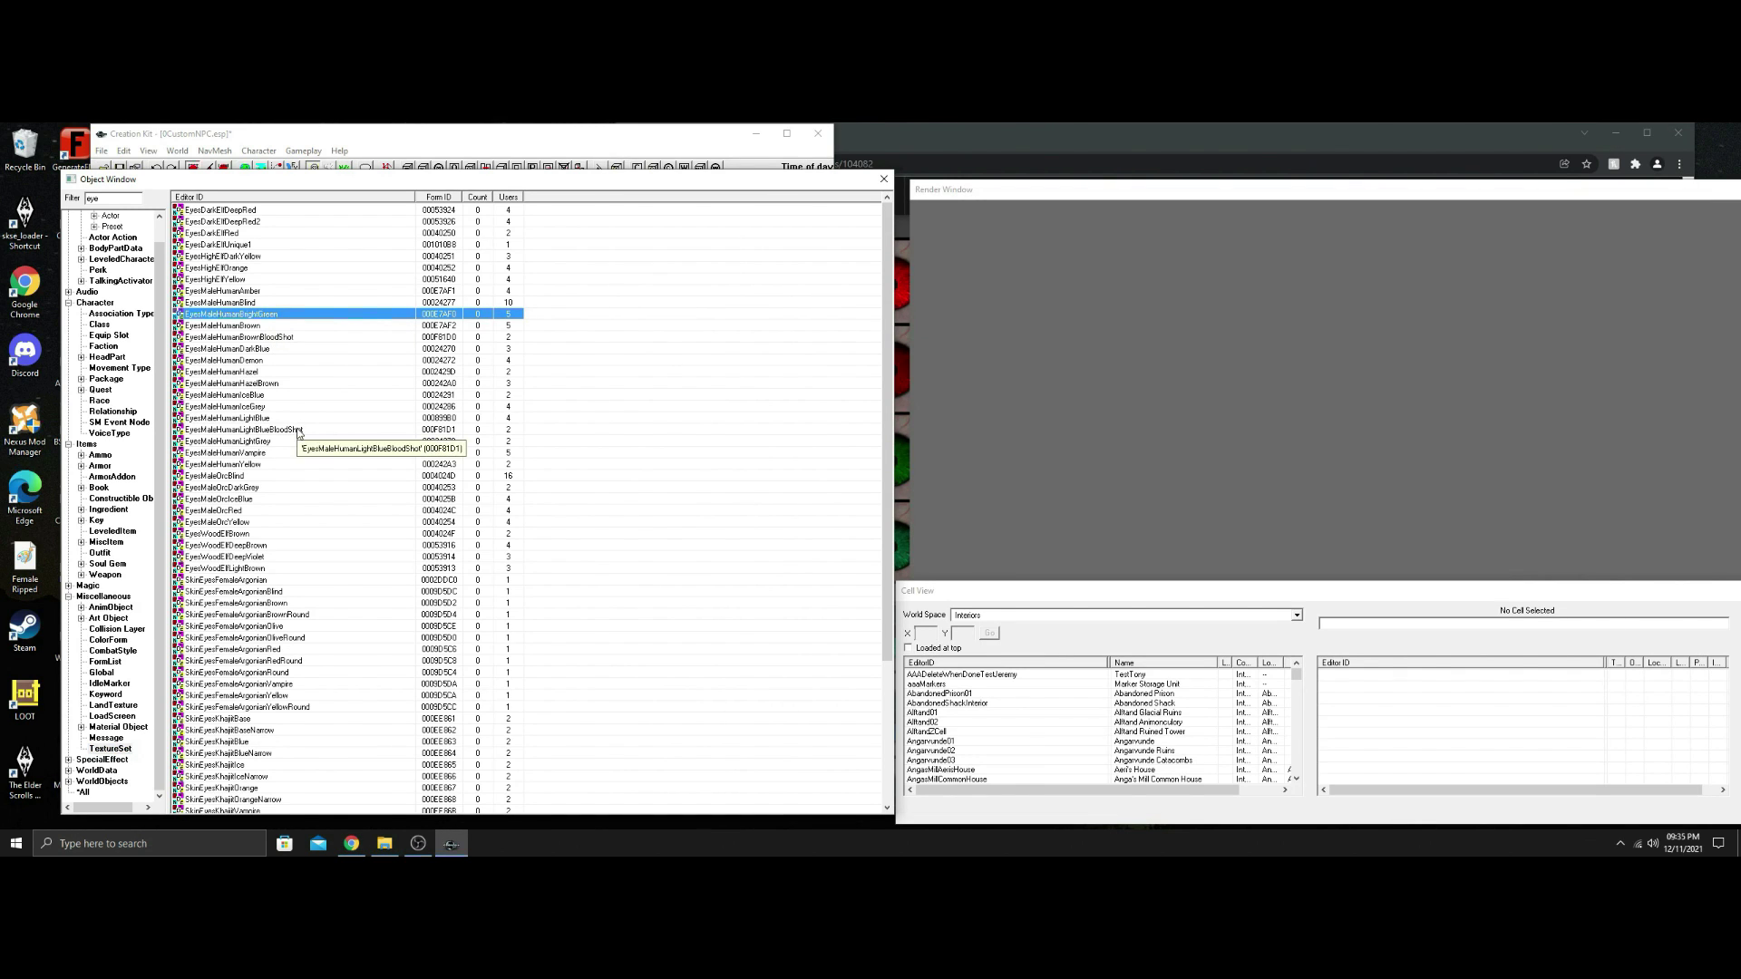
{"action": "right_click", "coordinate": [267, 315]}
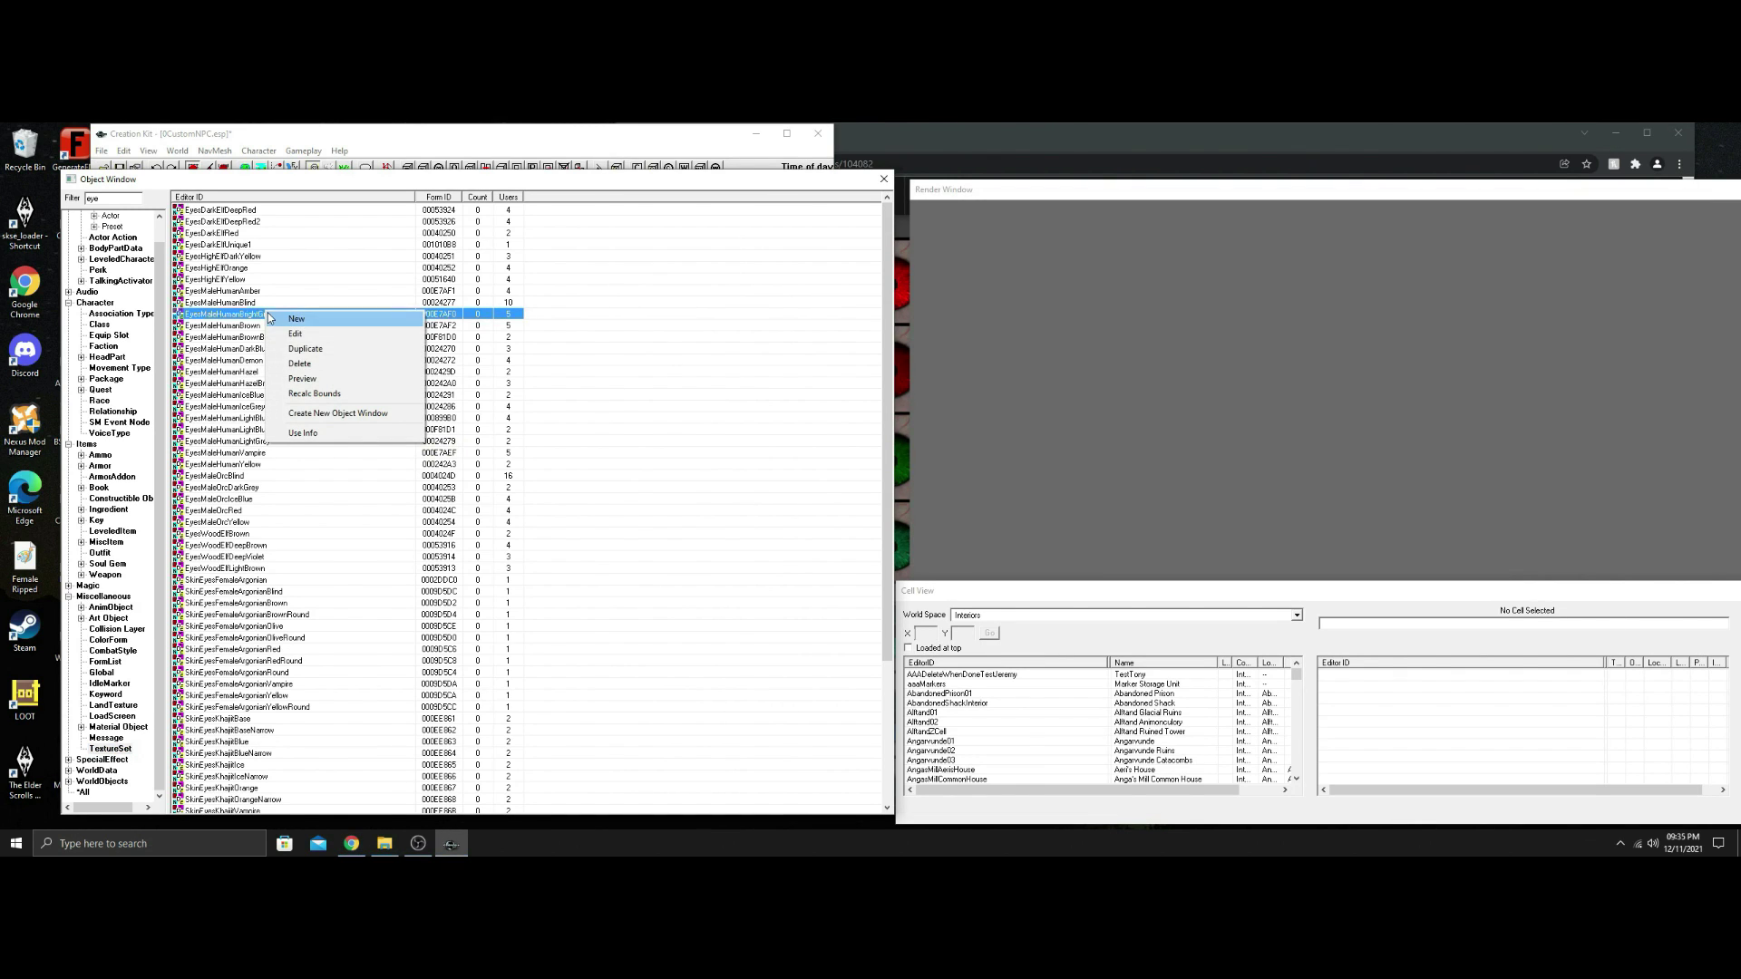
{"action": "left_click", "coordinate": [302, 354]}
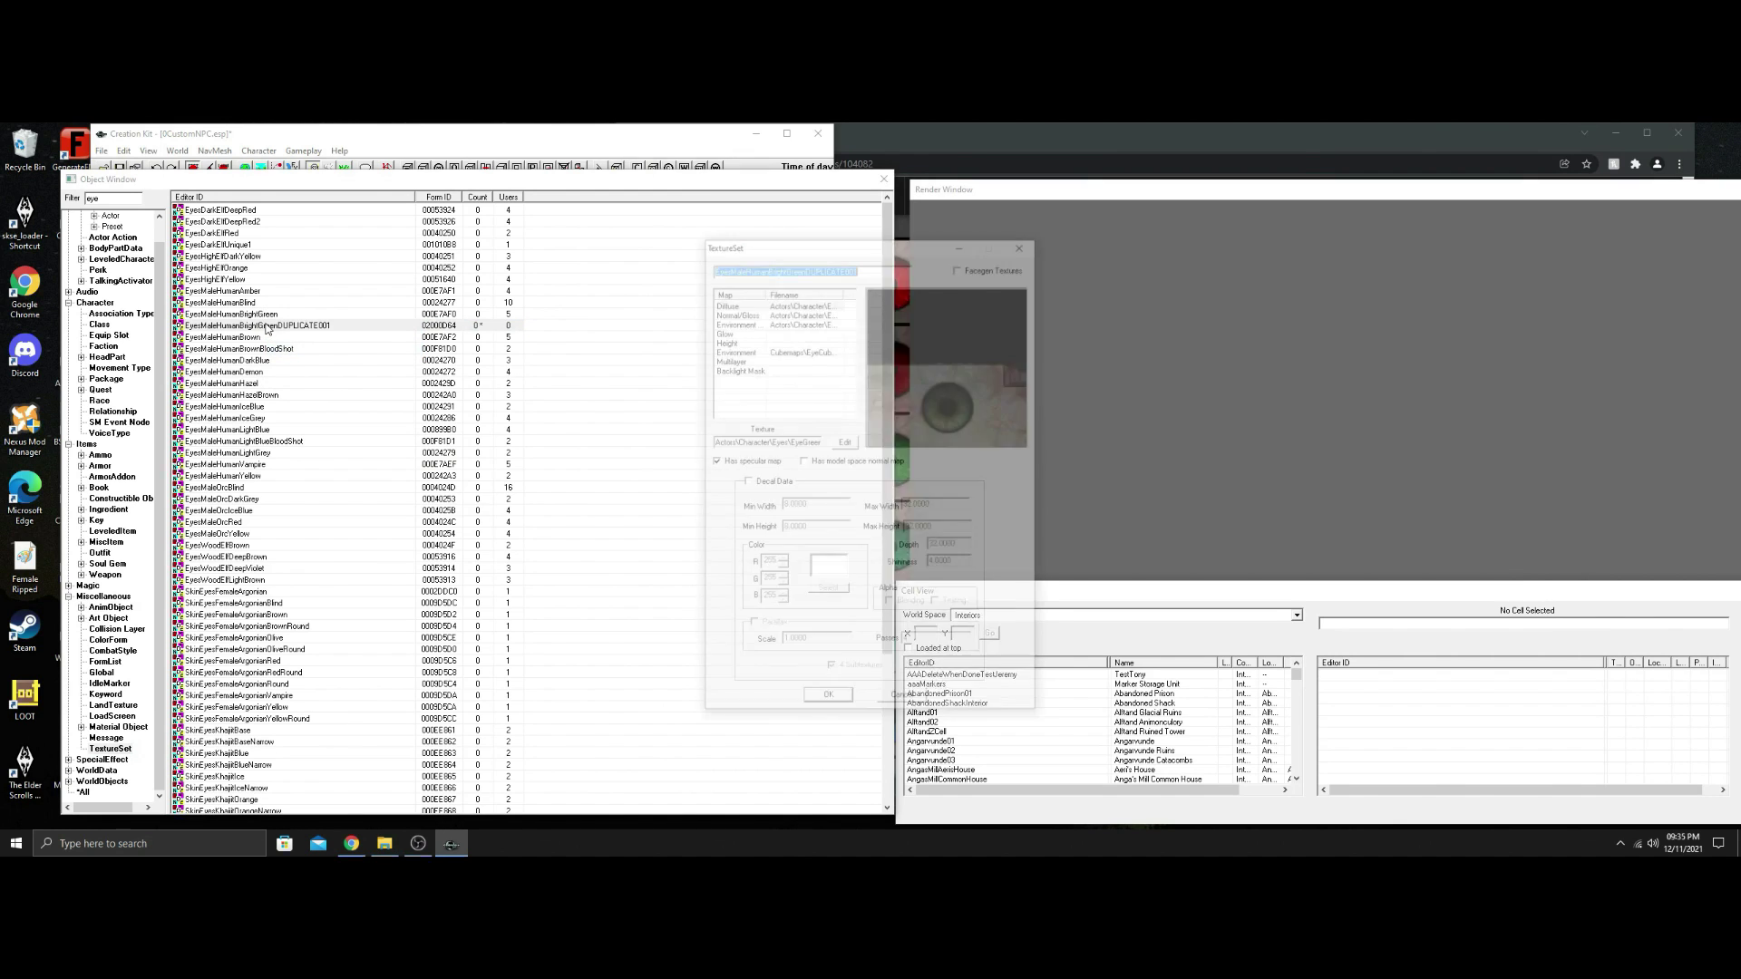
{"action": "double_click", "coordinate": [269, 327]}
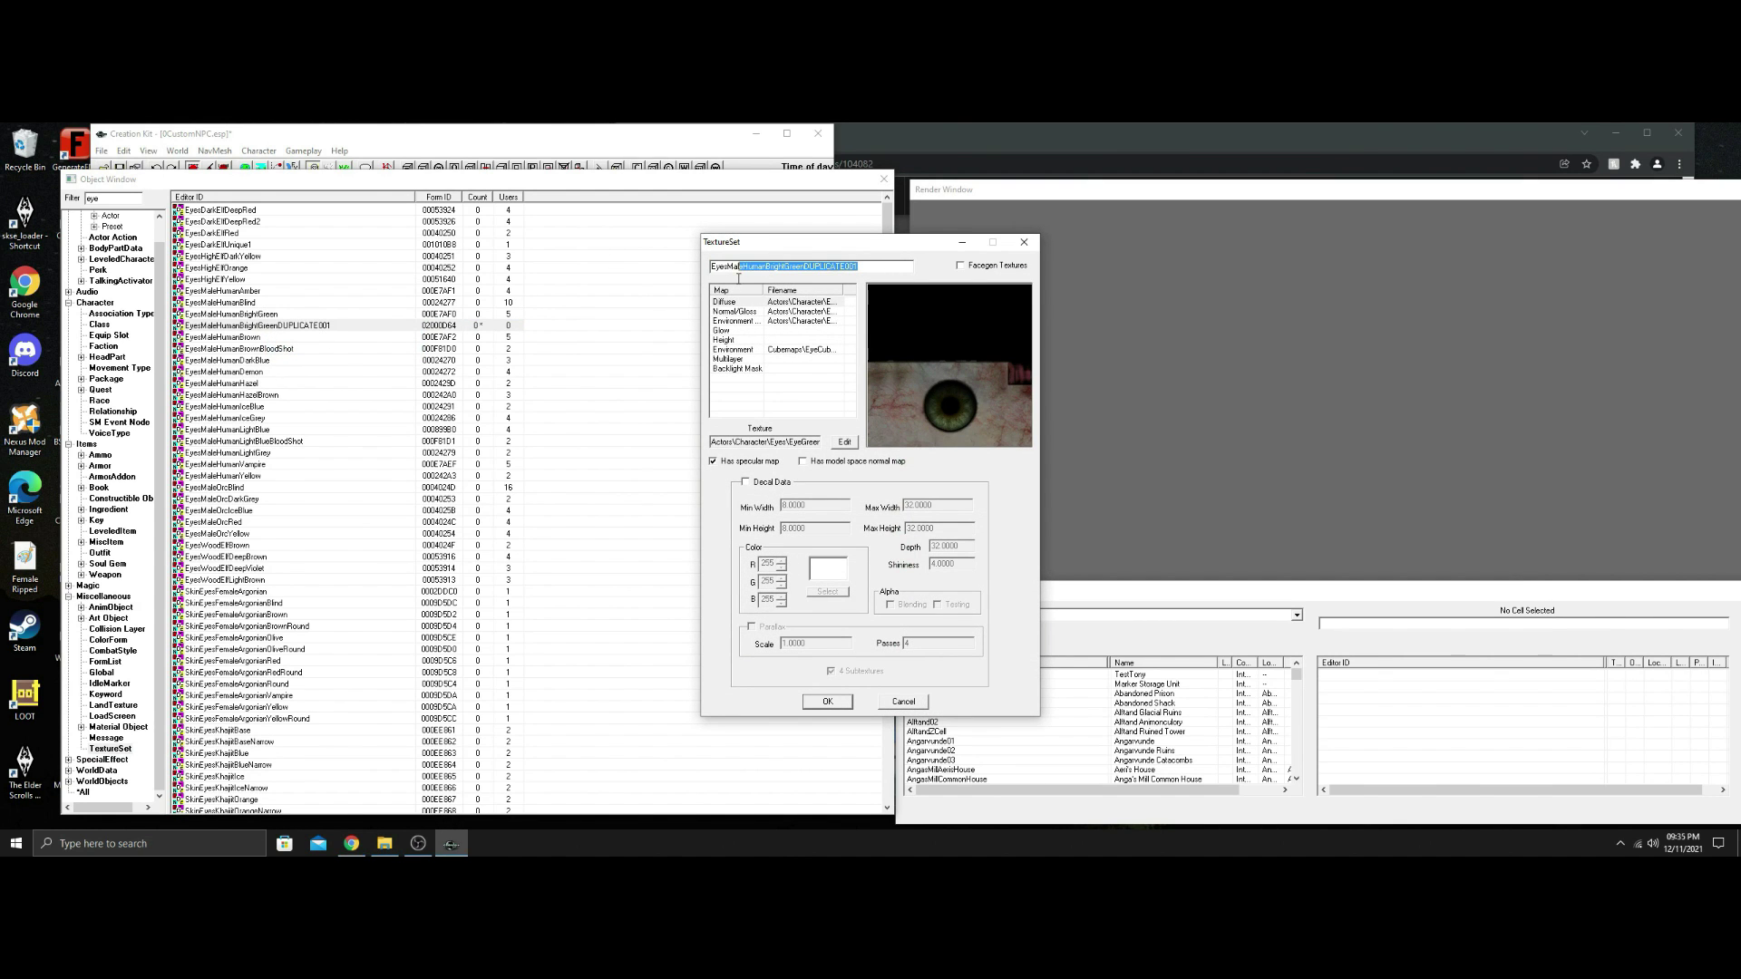
{"action": "type", "text": "AAA_IraEyes"}
Assign Ira.dds from textures\aaa_CustomNPC\eyes as the diffuse map and save the texture set as a rename, without creating a new form.
{"action": "left_click", "coordinate": [845, 442]}
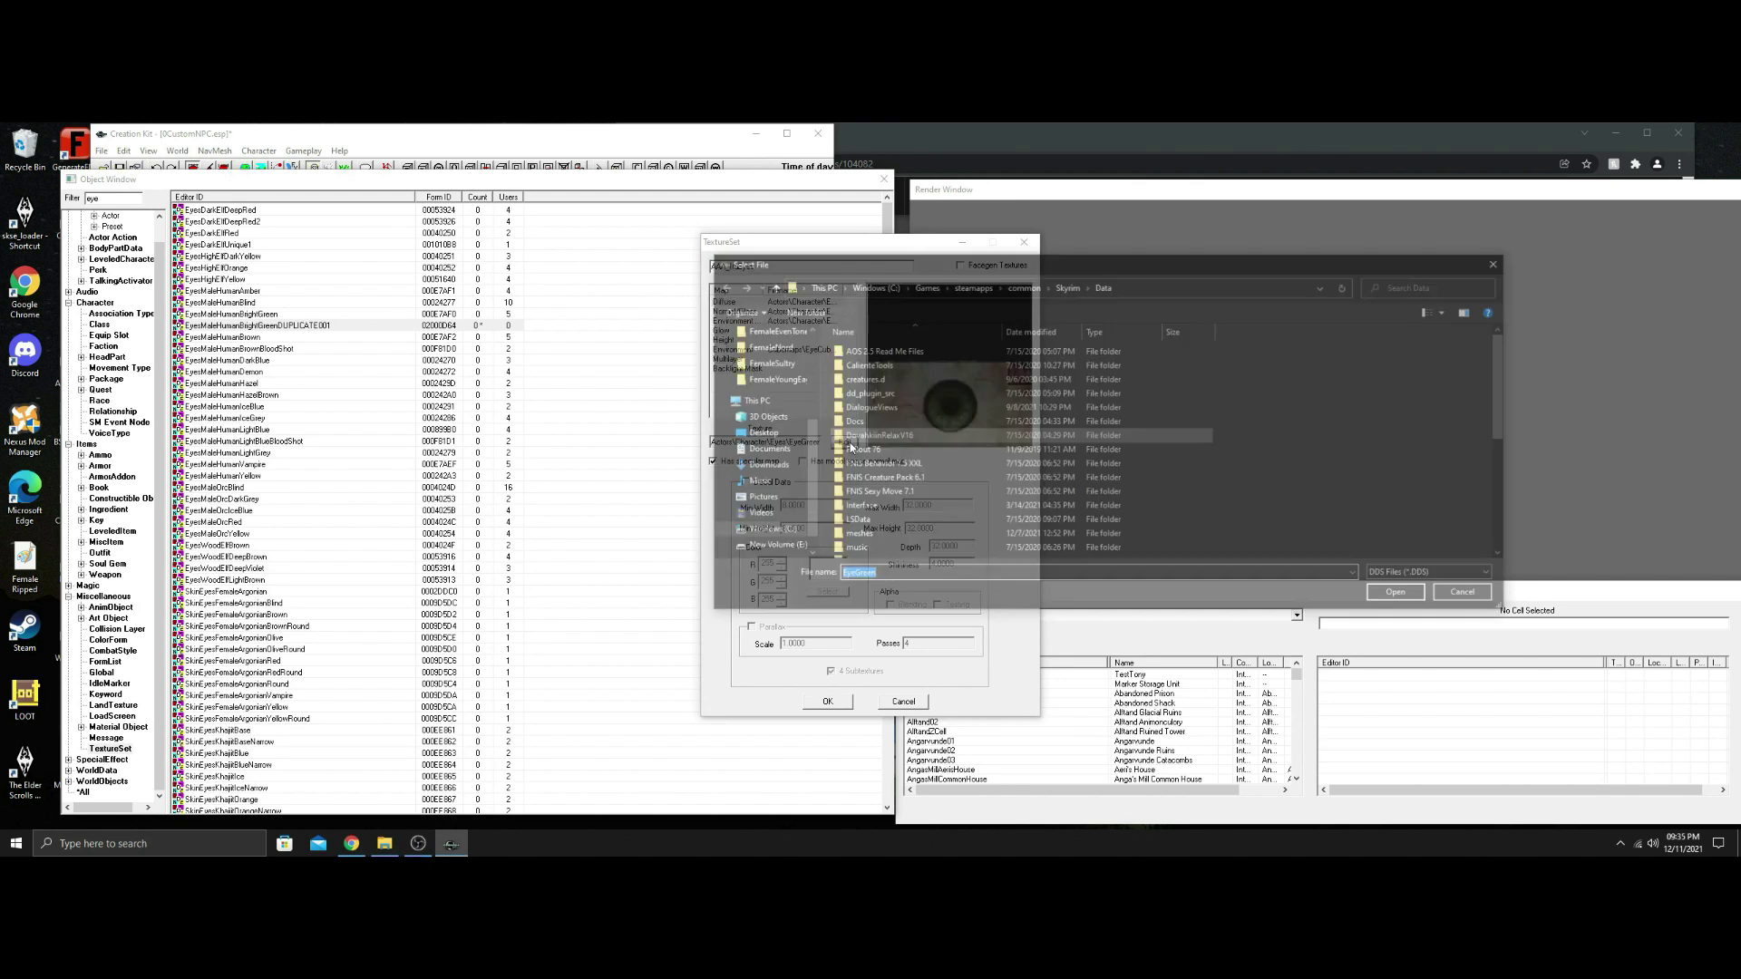
{"action": "scroll", "coordinate": [757, 399], "scroll_direction": "up", "scroll_amount": 4}
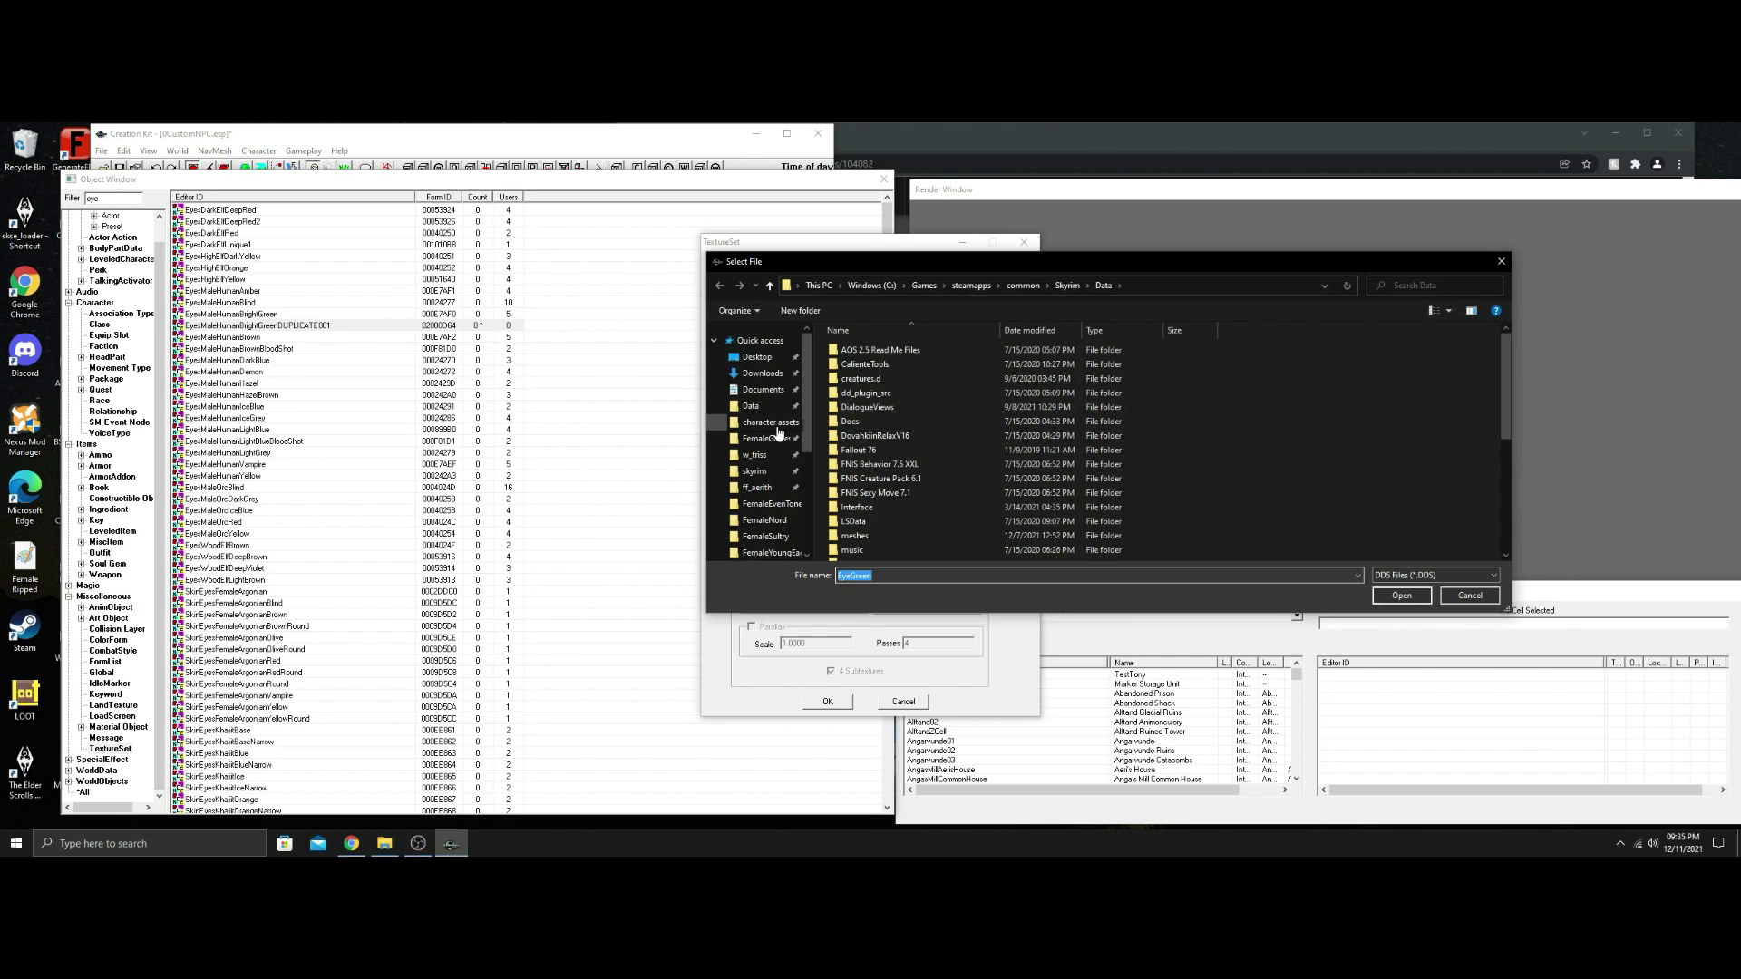
{"action": "left_click", "coordinate": [759, 406]}
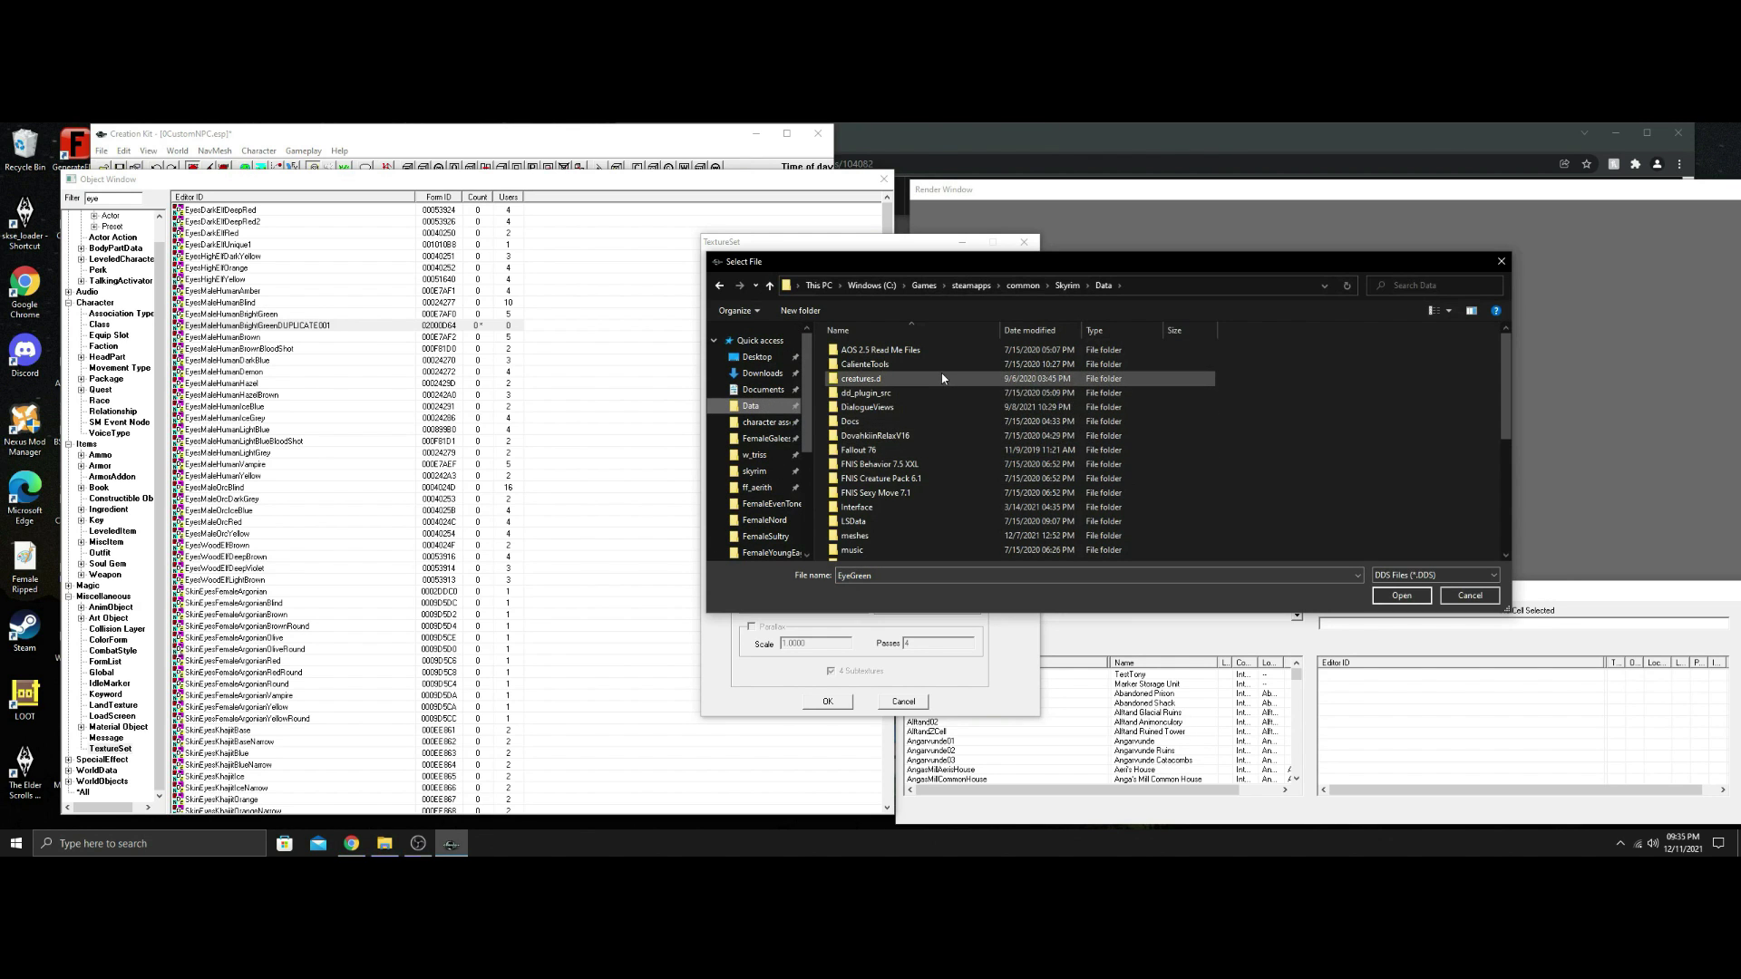
{"action": "scroll", "coordinate": [934, 433], "scroll_direction": "down", "scroll_amount": 4}
{"action": "scroll", "coordinate": [905, 445], "scroll_direction": "down", "scroll_amount": 2}
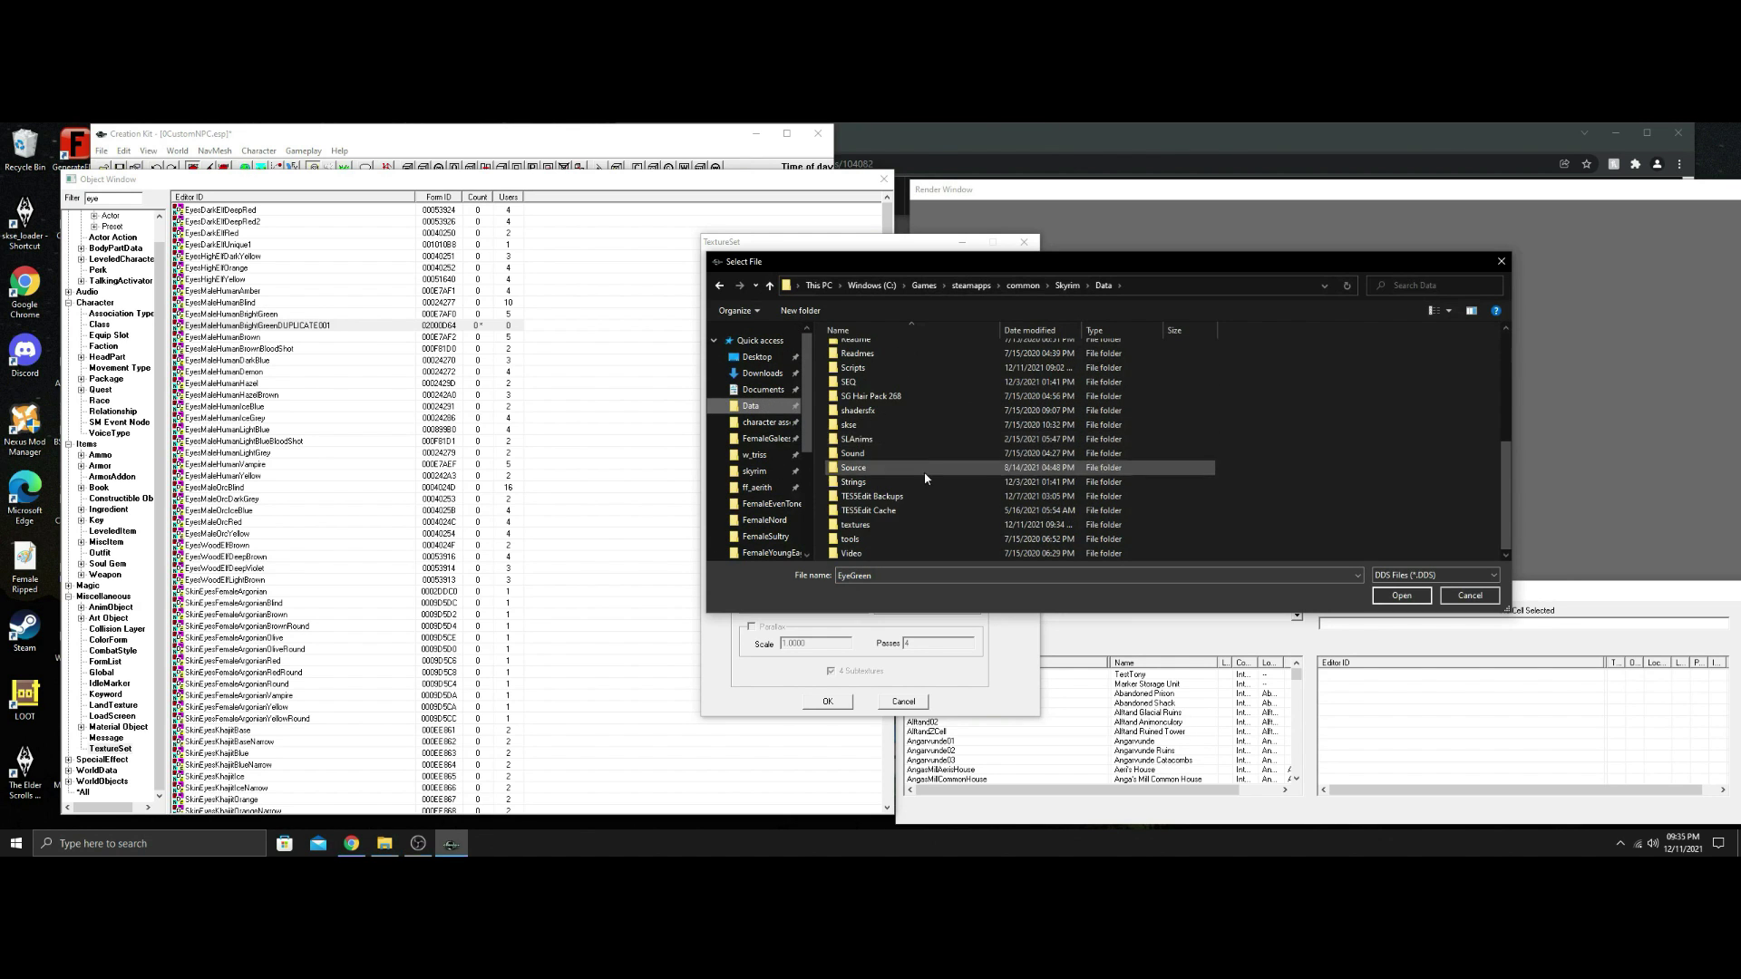
{"action": "double_click", "coordinate": [868, 527]}
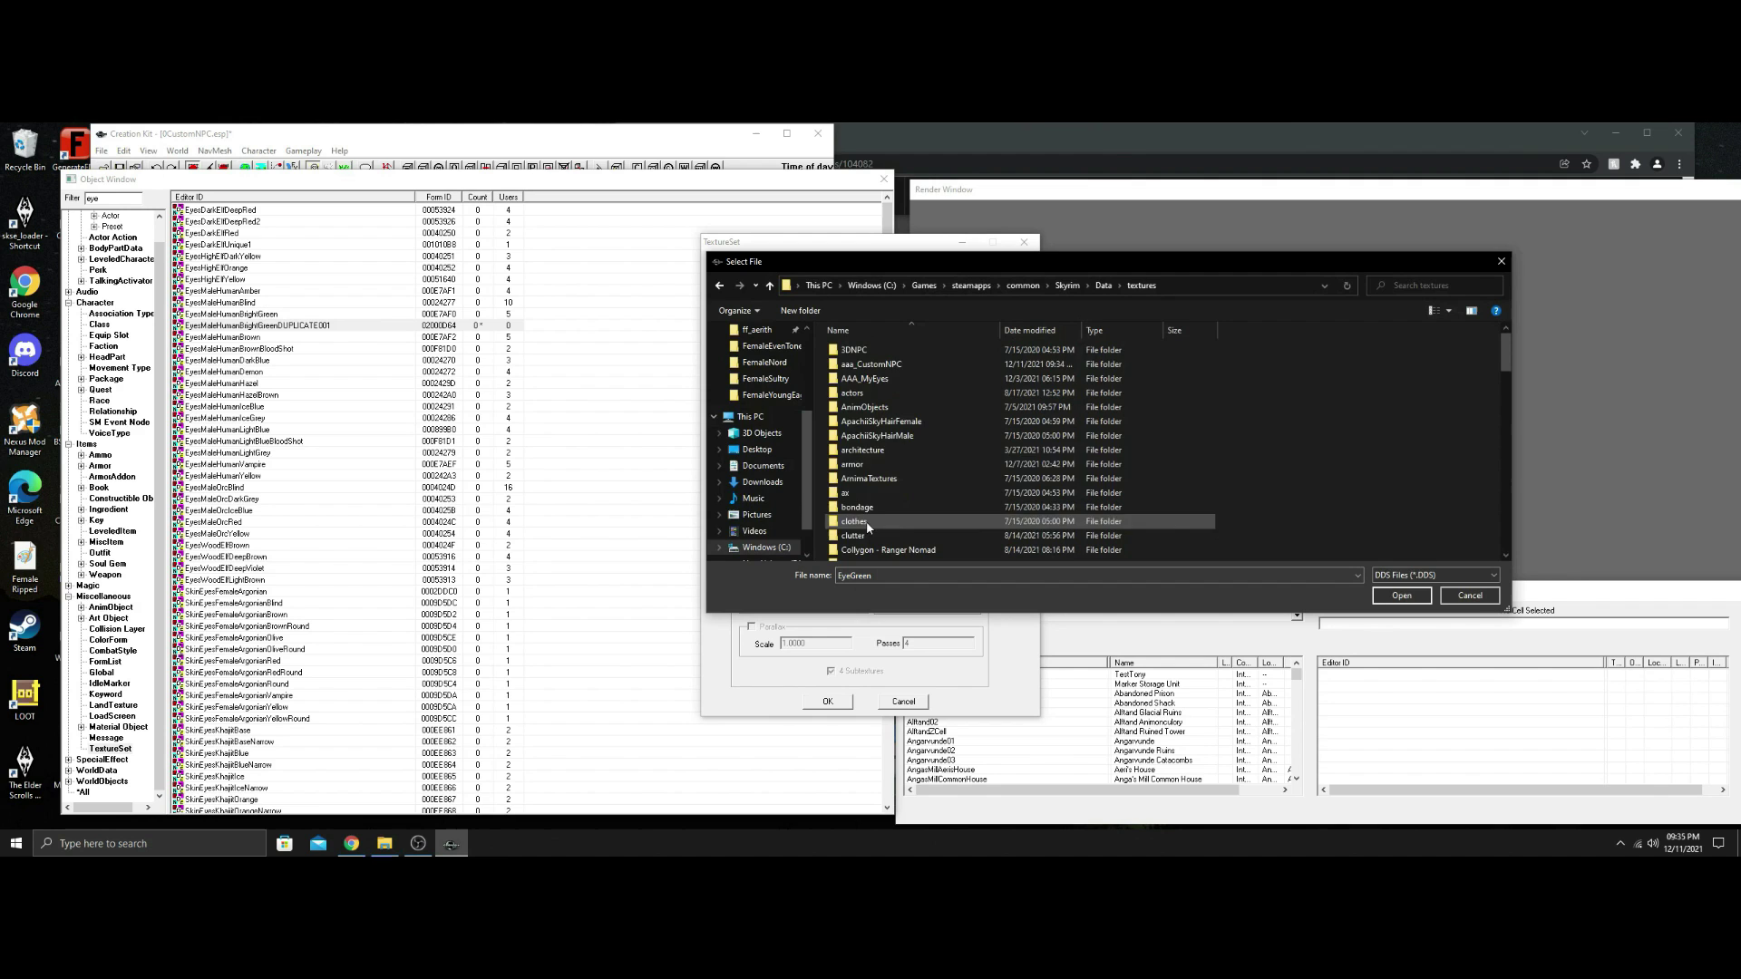
{"action": "double_click", "coordinate": [885, 365]}
{"action": "double_click", "coordinate": [880, 352]}
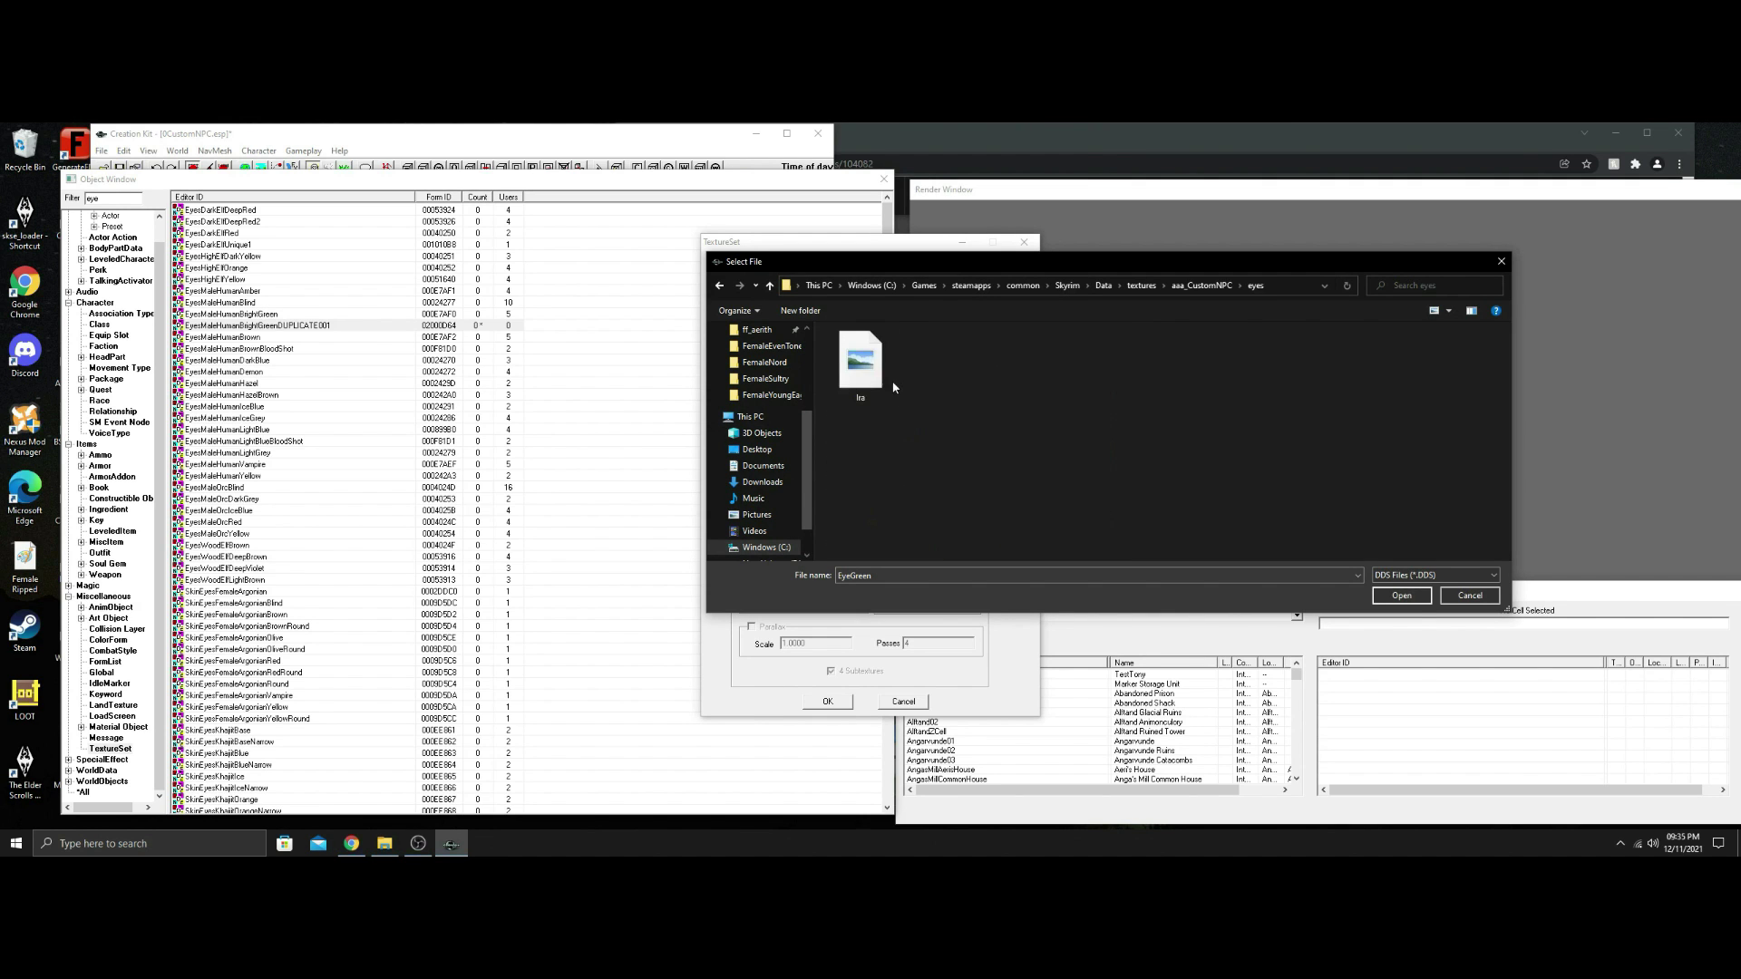
{"action": "left_click", "coordinate": [859, 362]}
{"action": "left_click", "coordinate": [1401, 594]}
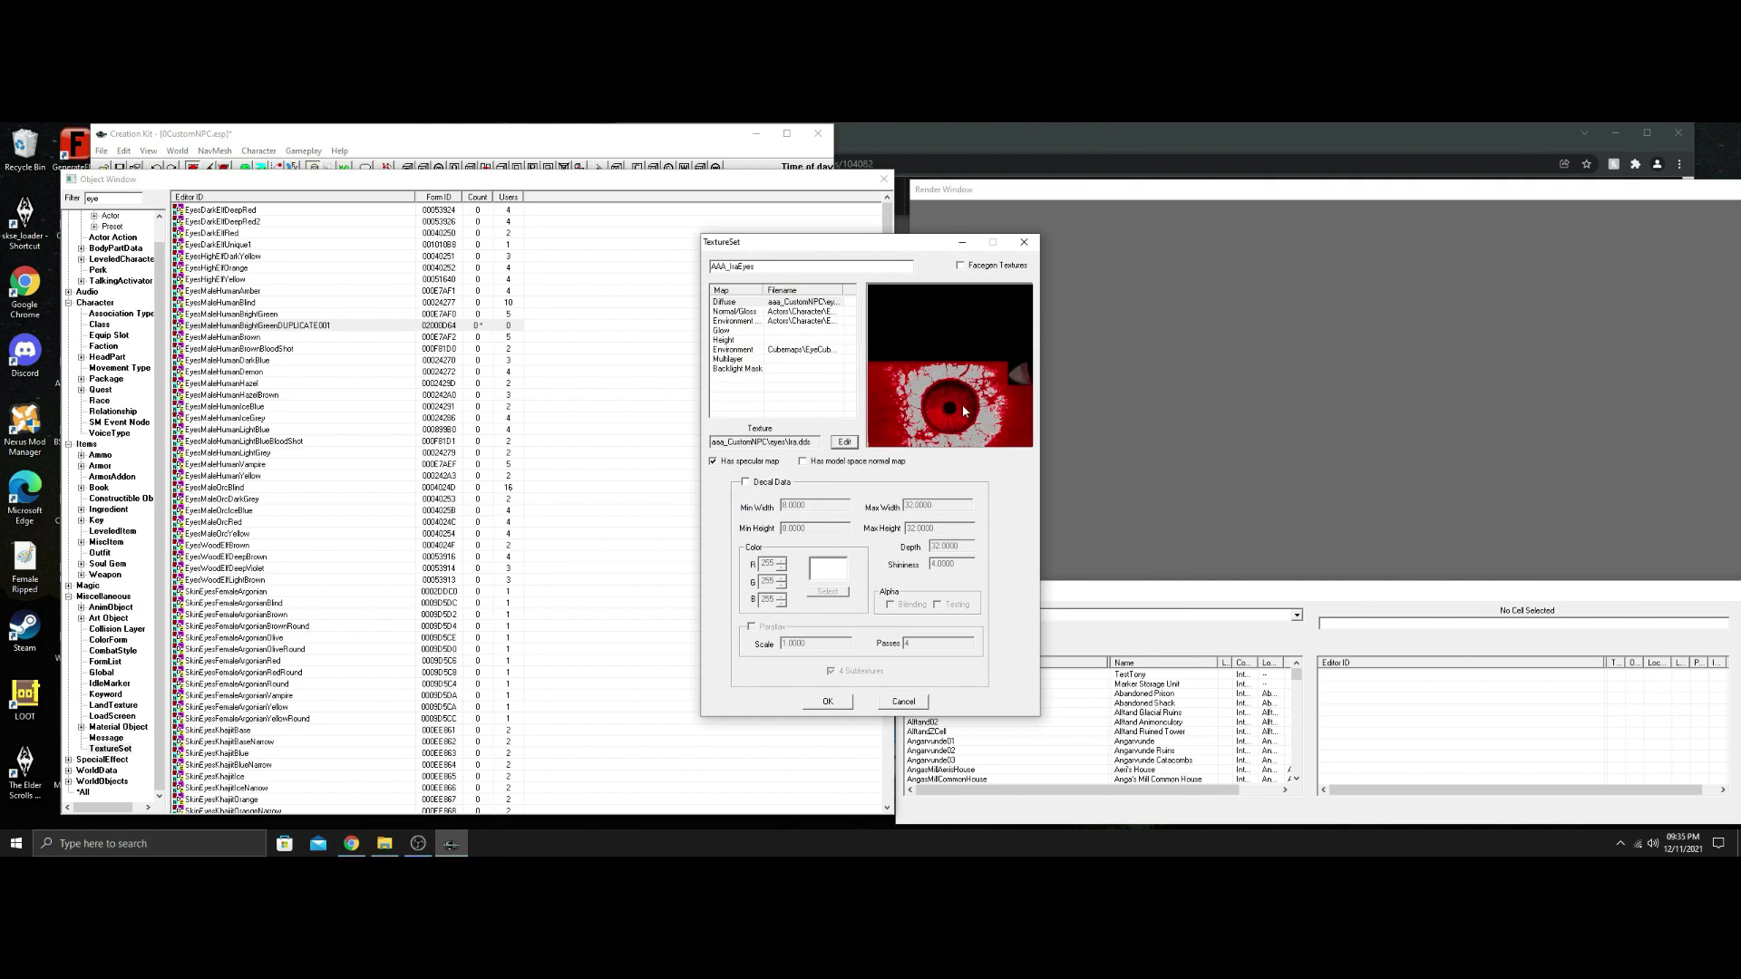
{"action": "left_click", "coordinate": [822, 704]}
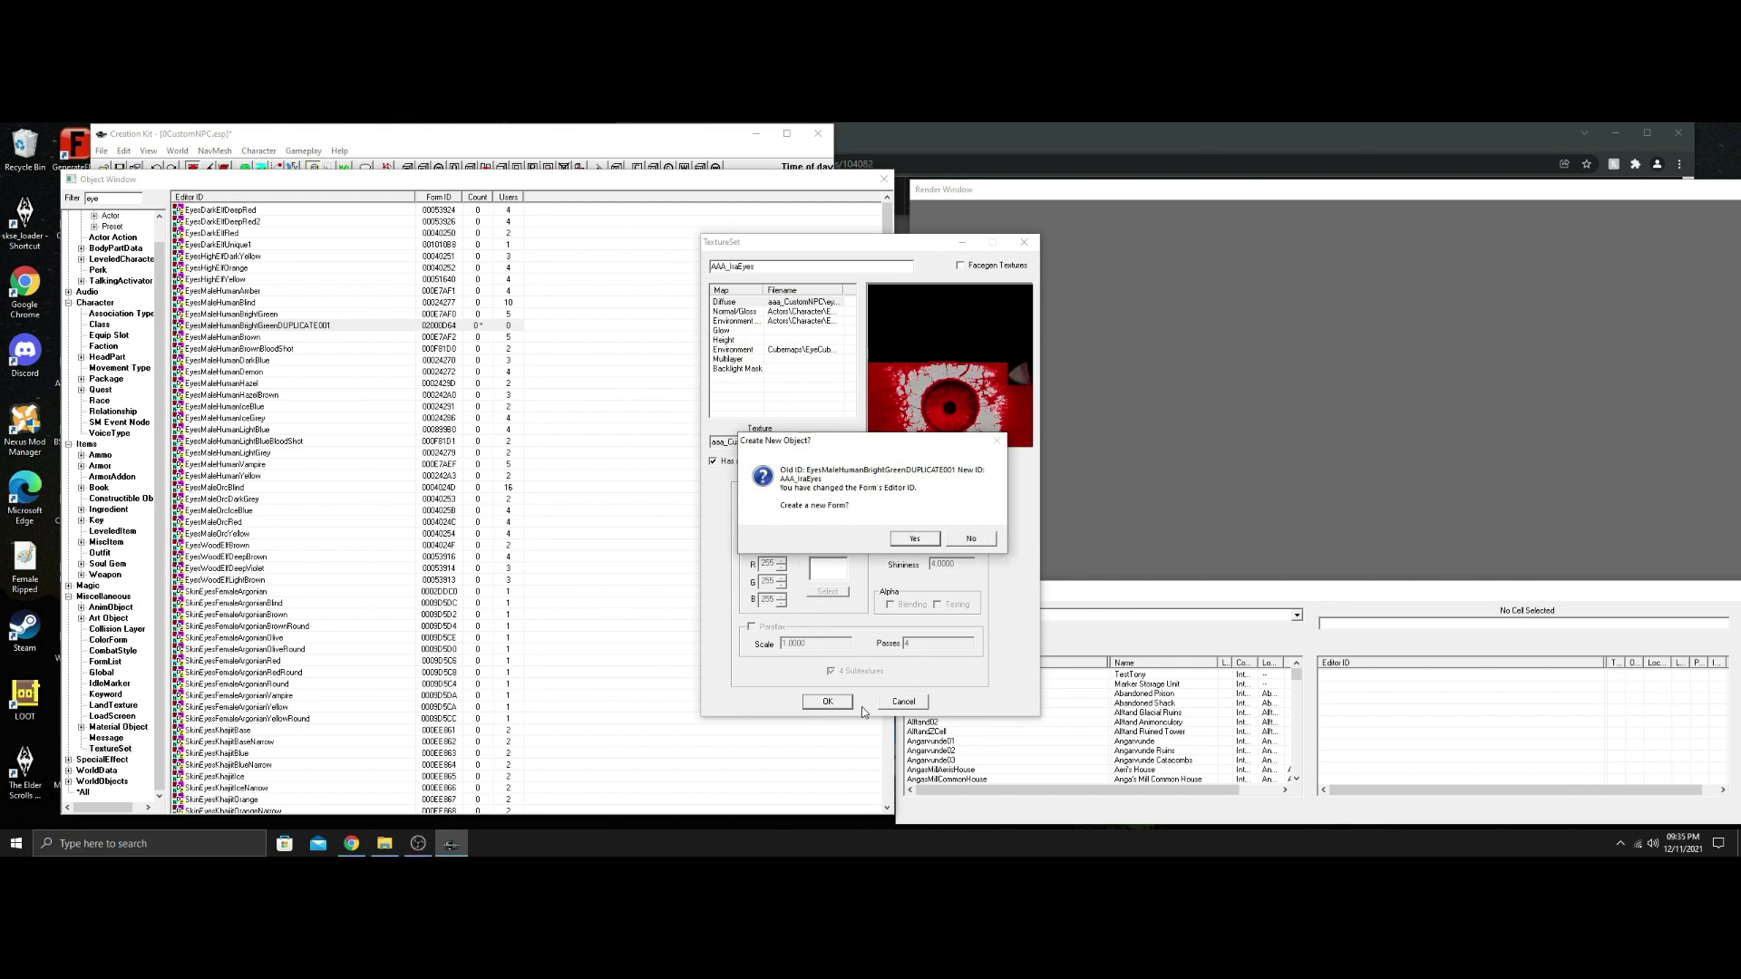
{"action": "left_click", "coordinate": [970, 541]}
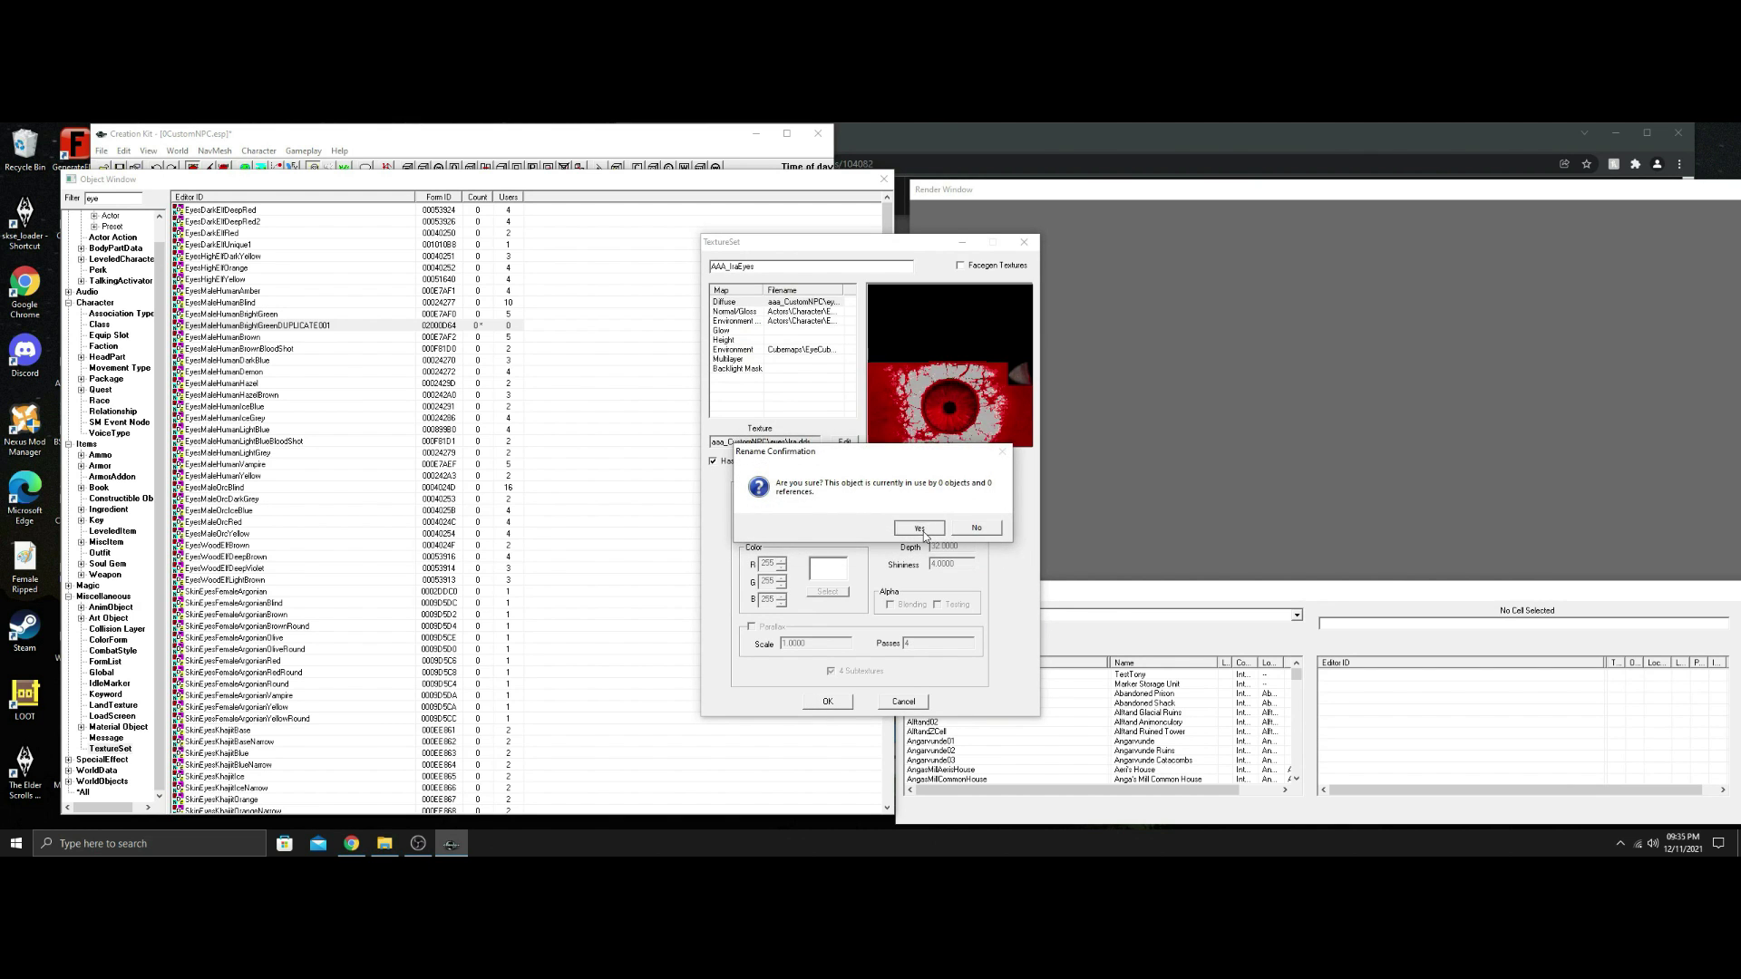
Set the texture set of the aaa_eyes01 head part to AAA_IraEyes and save the head part.
{"action": "left_click", "coordinate": [105, 358]}
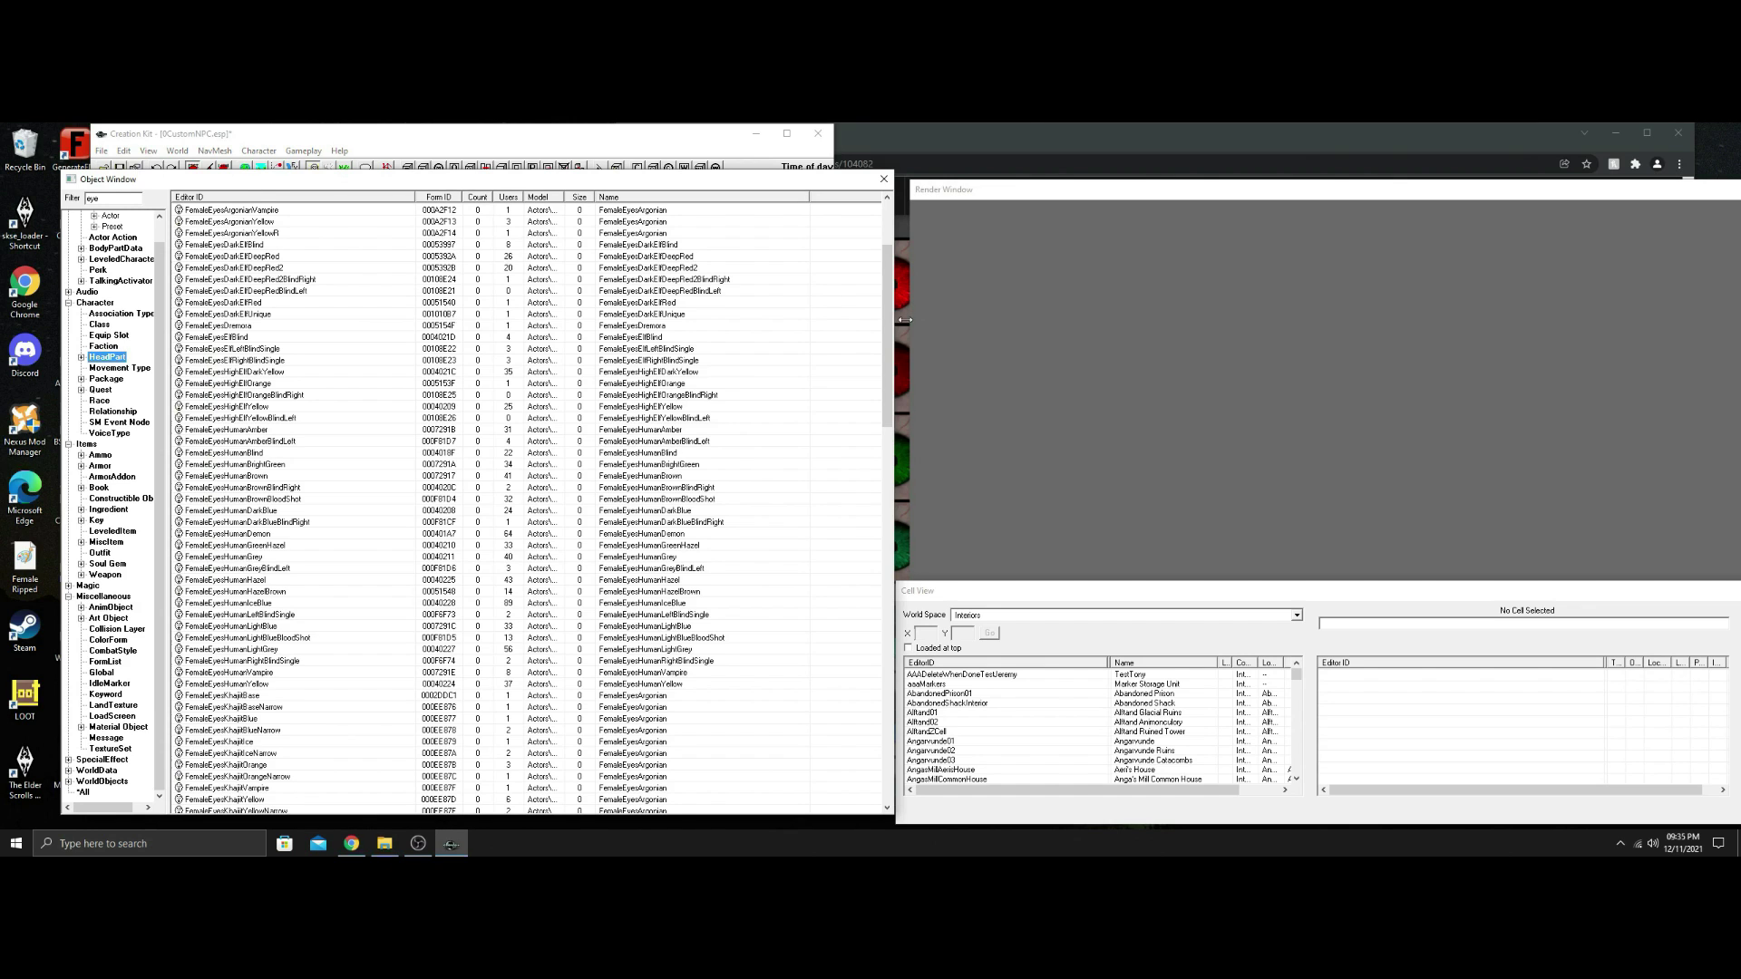
{"action": "left_click_drag", "start_coordinate": [891, 325], "coordinate": [891, 281]}
{"action": "double_click", "coordinate": [278, 210]}
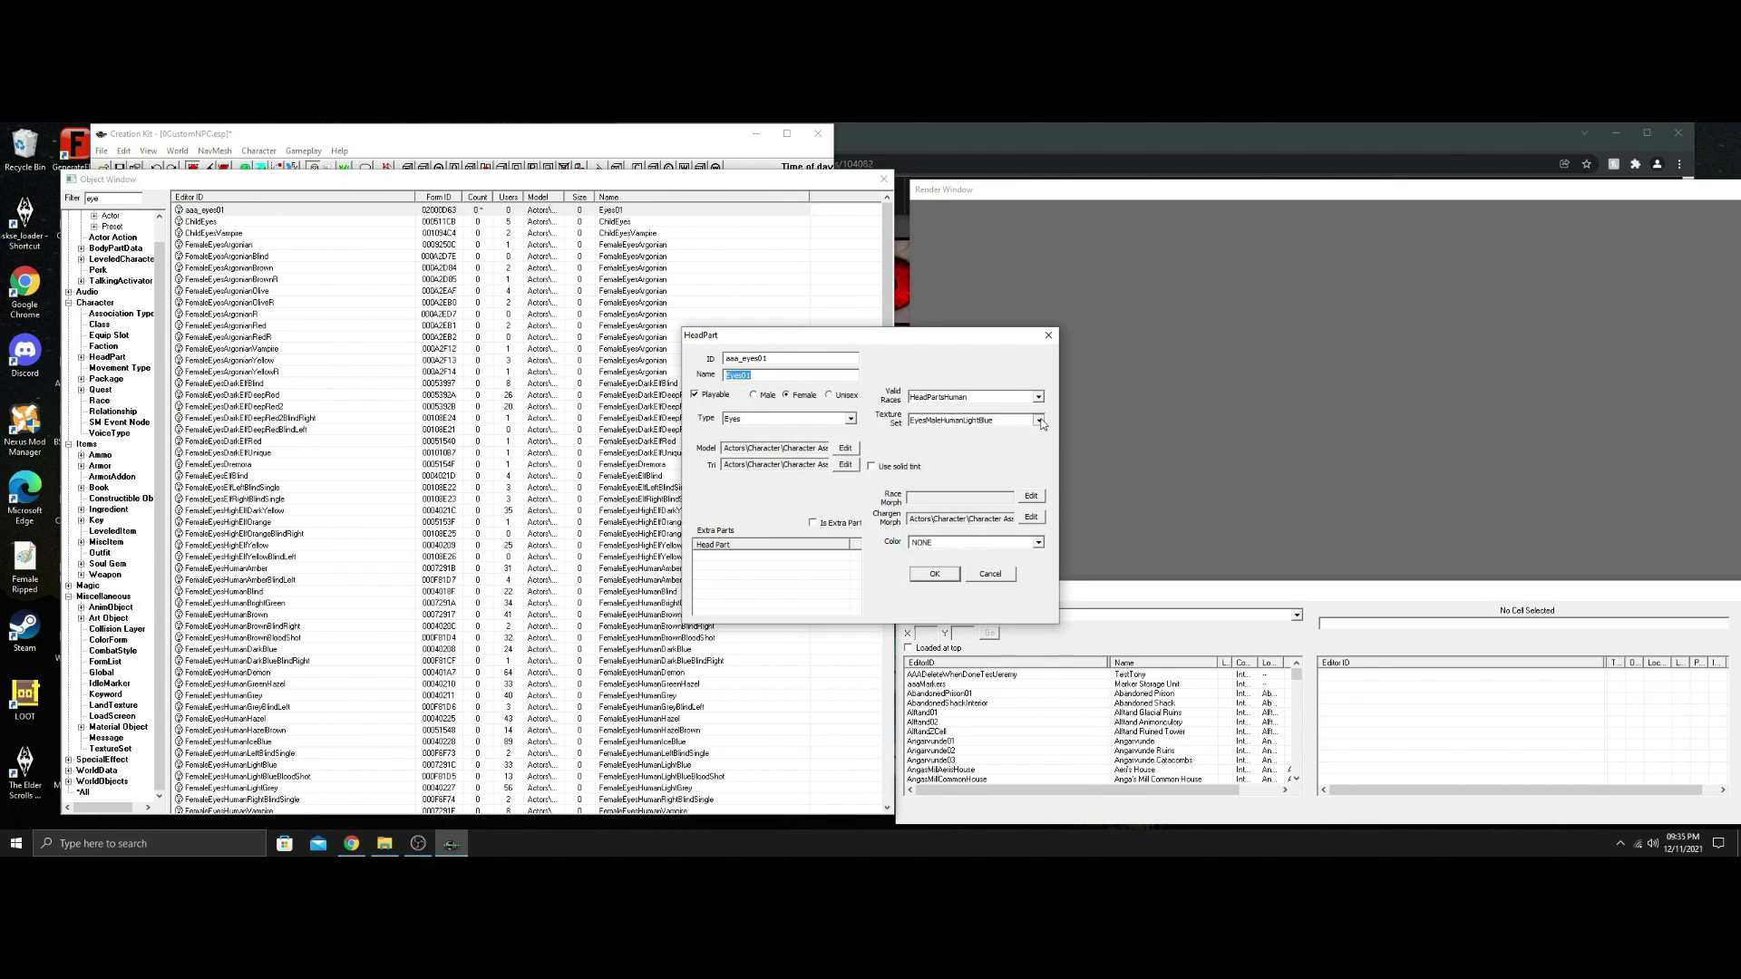
{"action": "left_click", "coordinate": [1038, 420]}
{"action": "left_click_drag", "start_coordinate": [1125, 454], "coordinate": [1124, 441]}
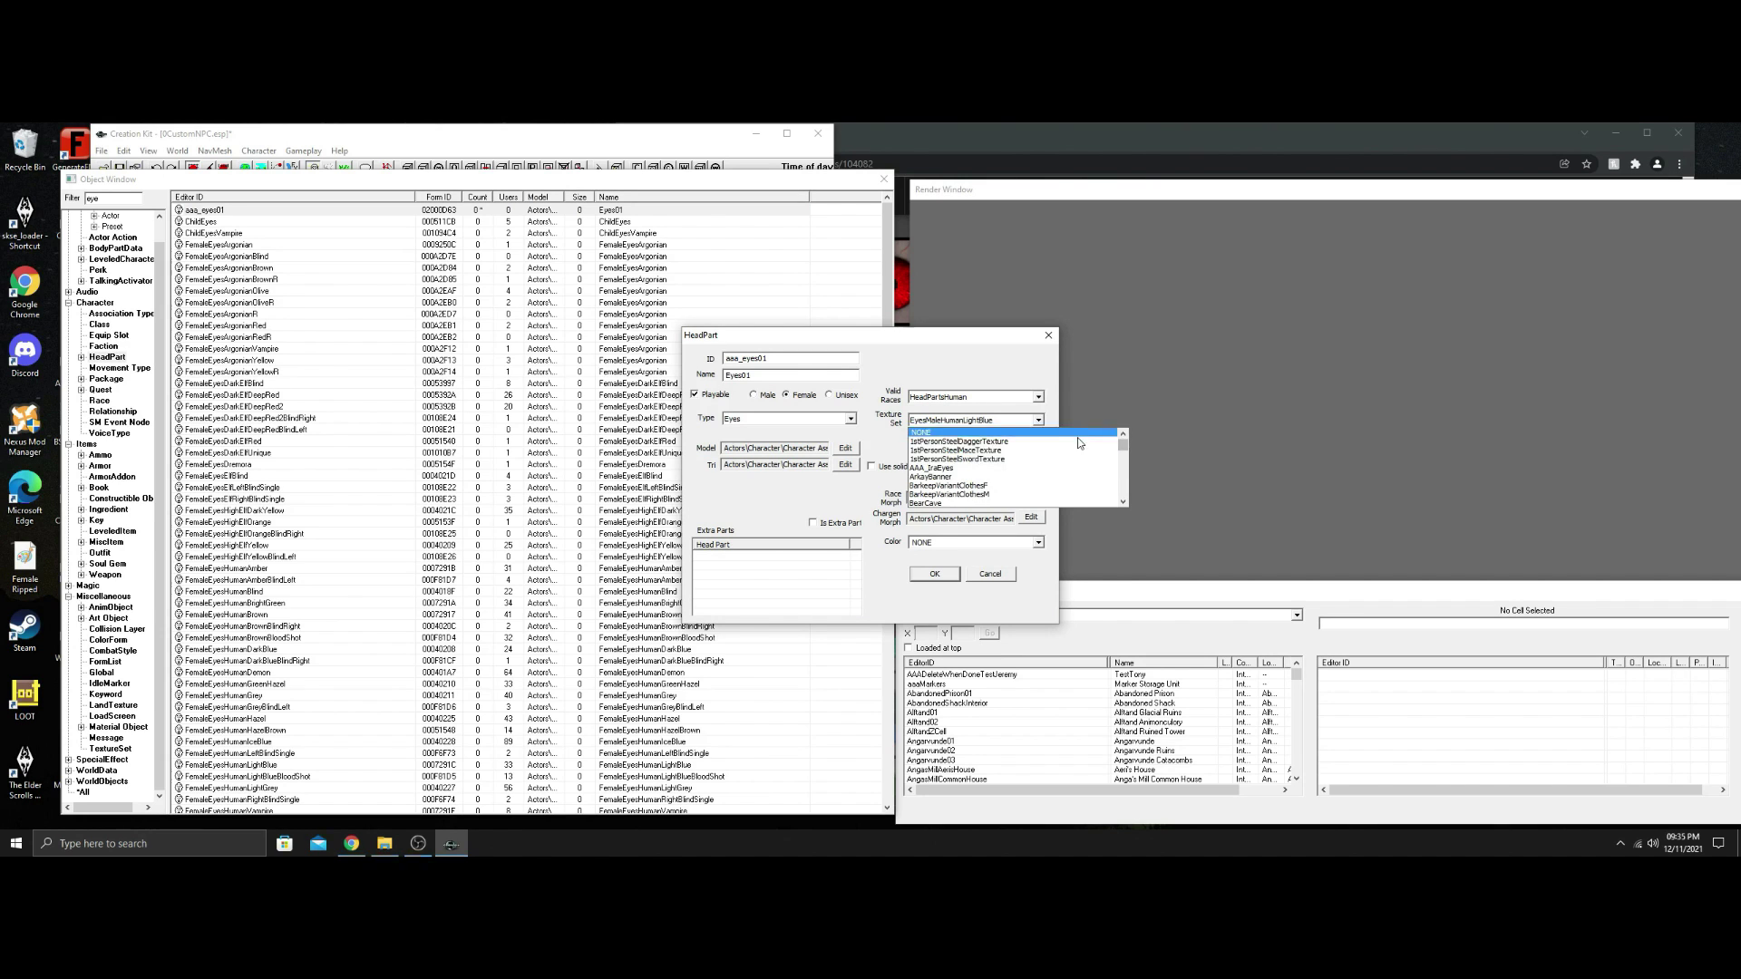
{"action": "left_click", "coordinate": [982, 470]}
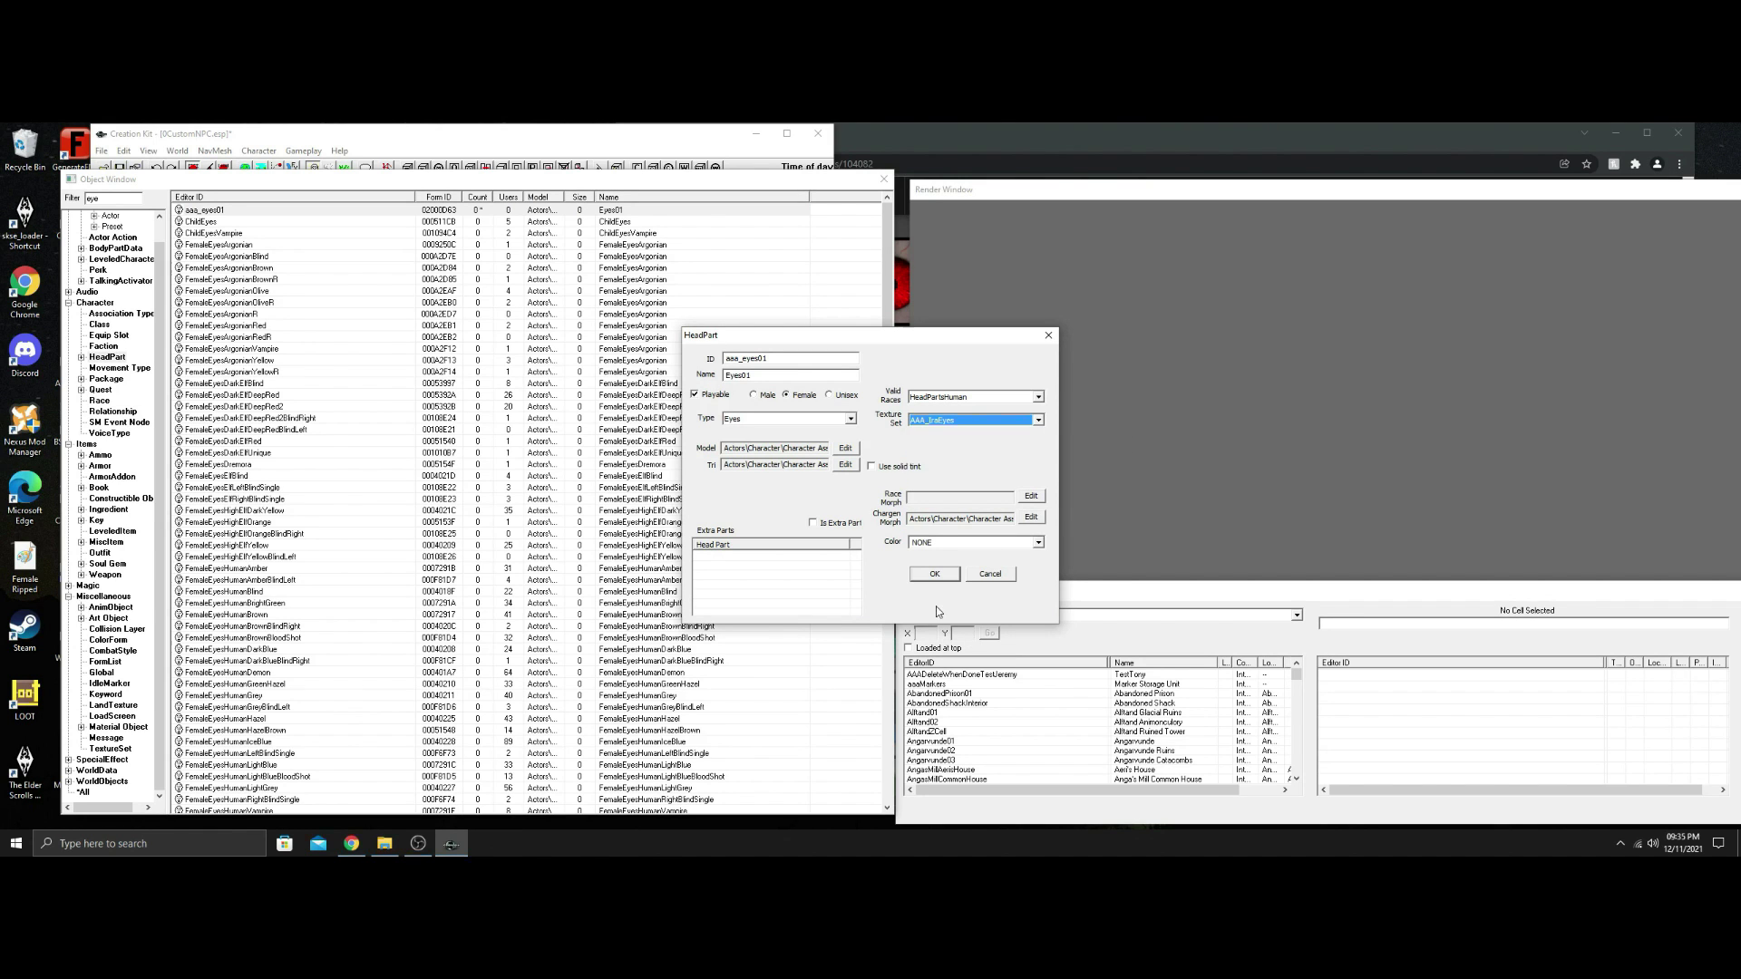
{"action": "left_click", "coordinate": [935, 574]}
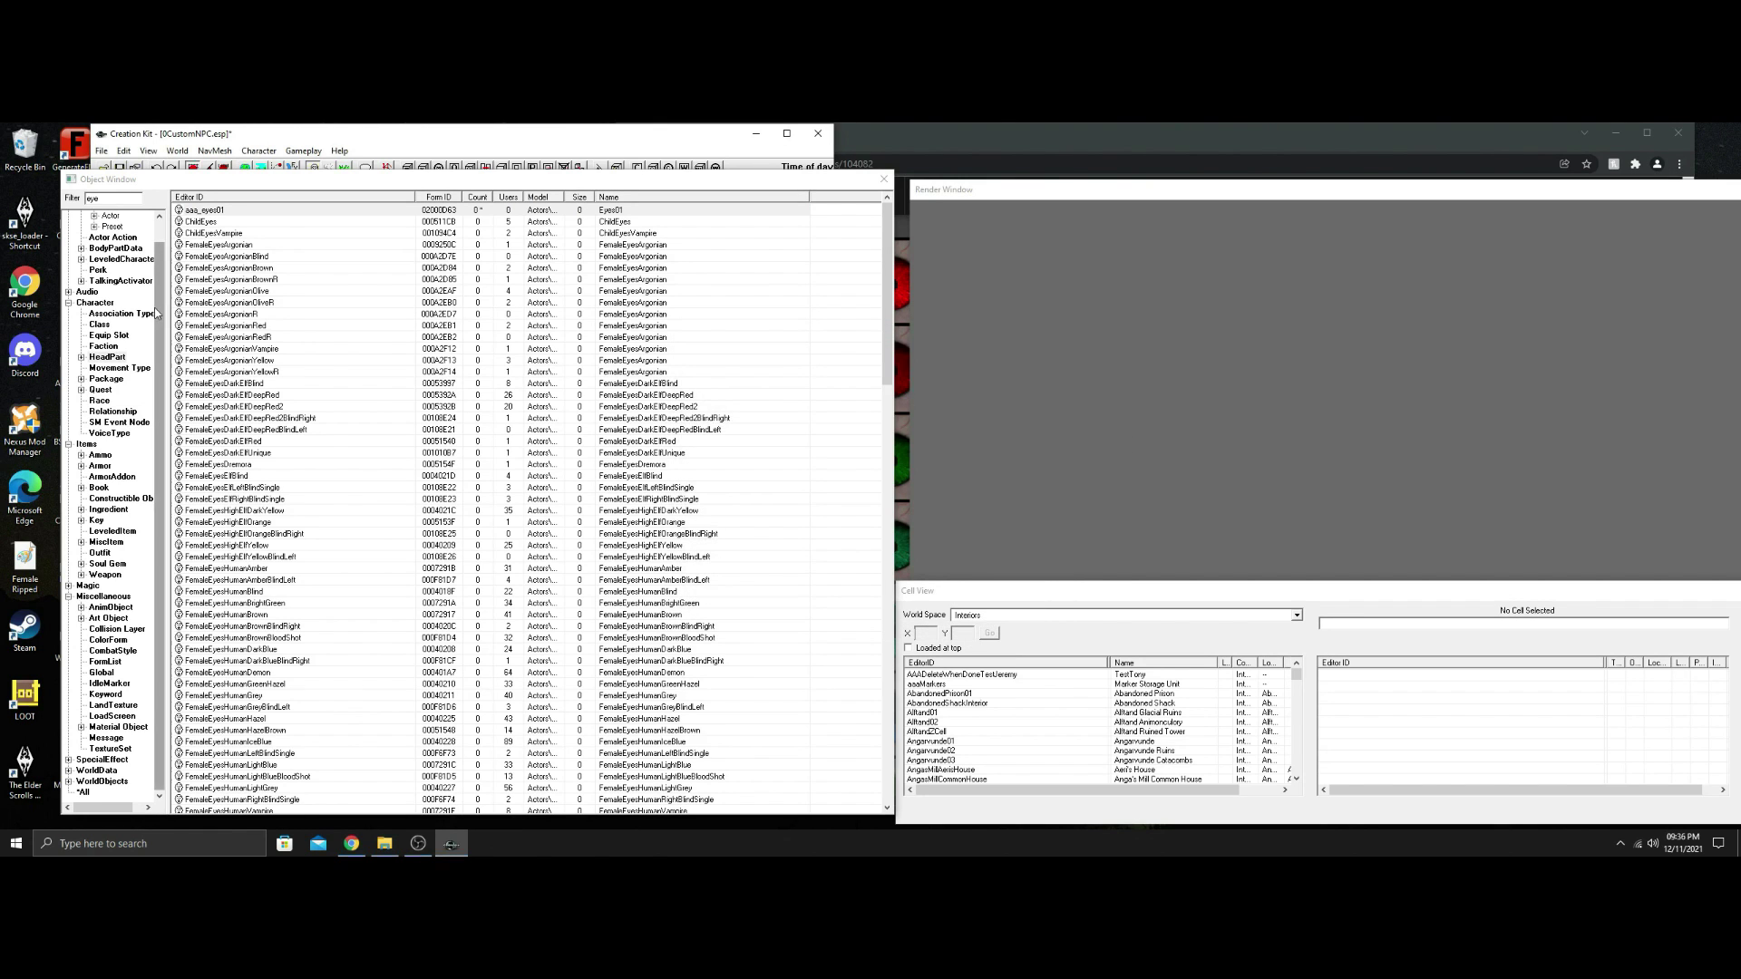
Switch the object list to actors and save the 0CustomNPC plugin.
{"action": "scroll", "coordinate": [105, 272], "scroll_direction": "up", "scroll_amount": 1}
{"action": "left_click", "coordinate": [100, 227]}
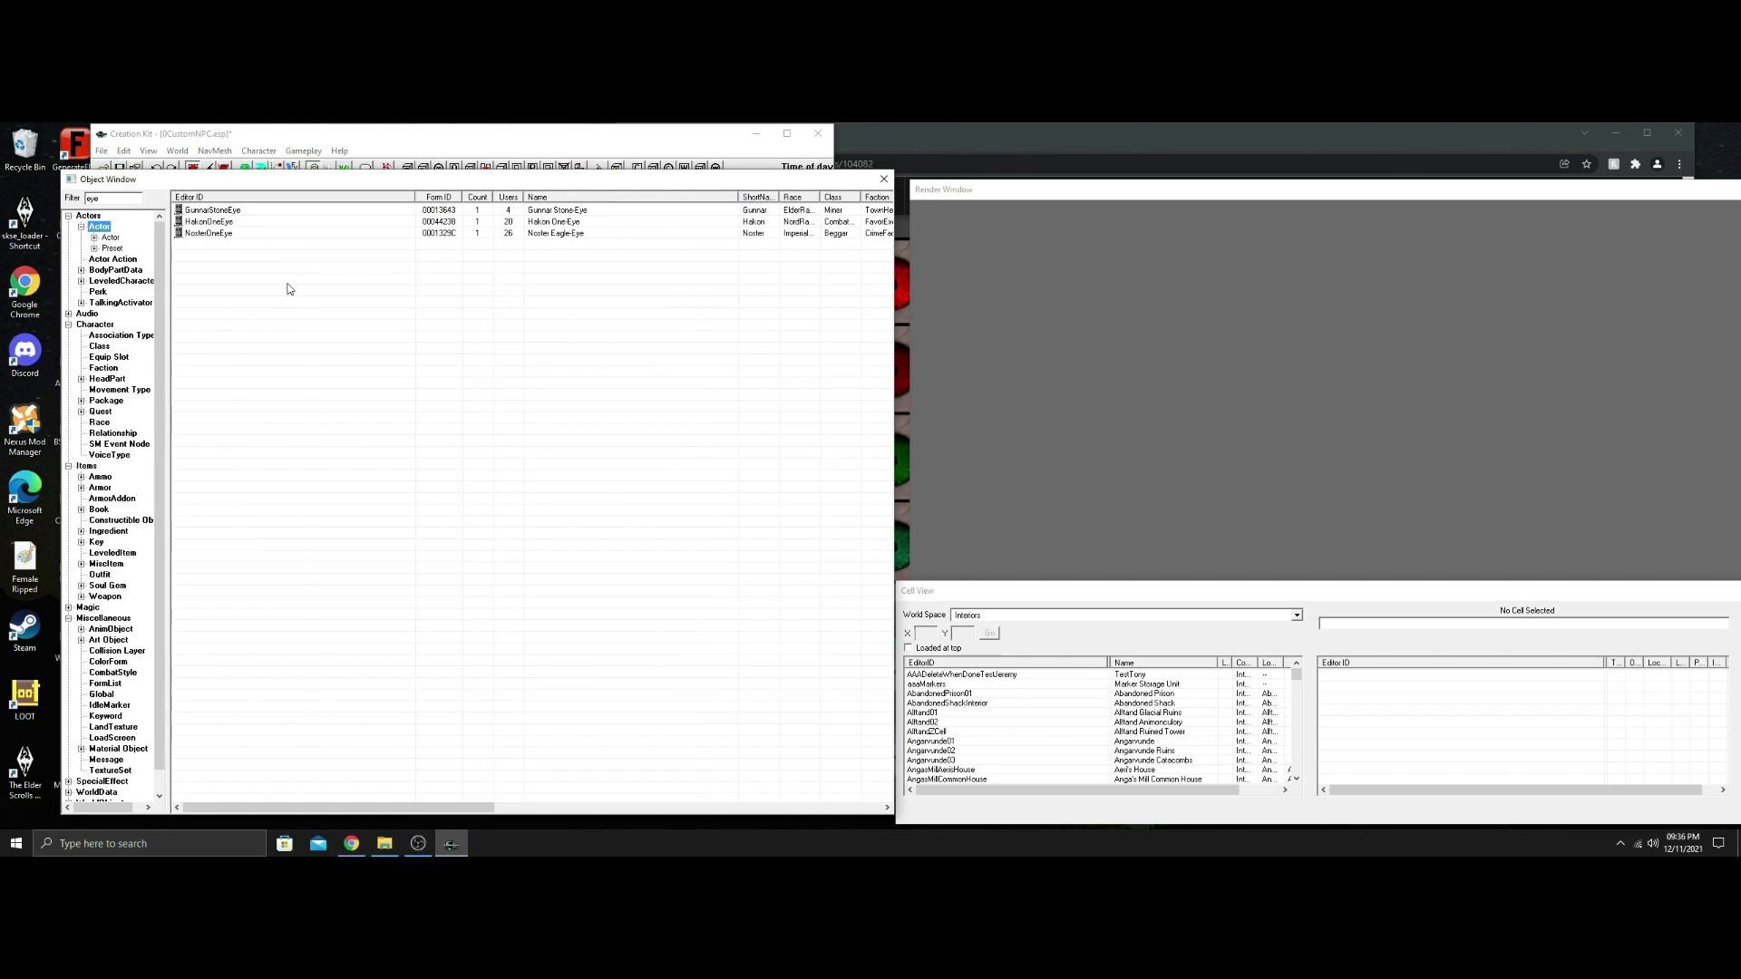
{"action": "left_click", "coordinate": [119, 168]}
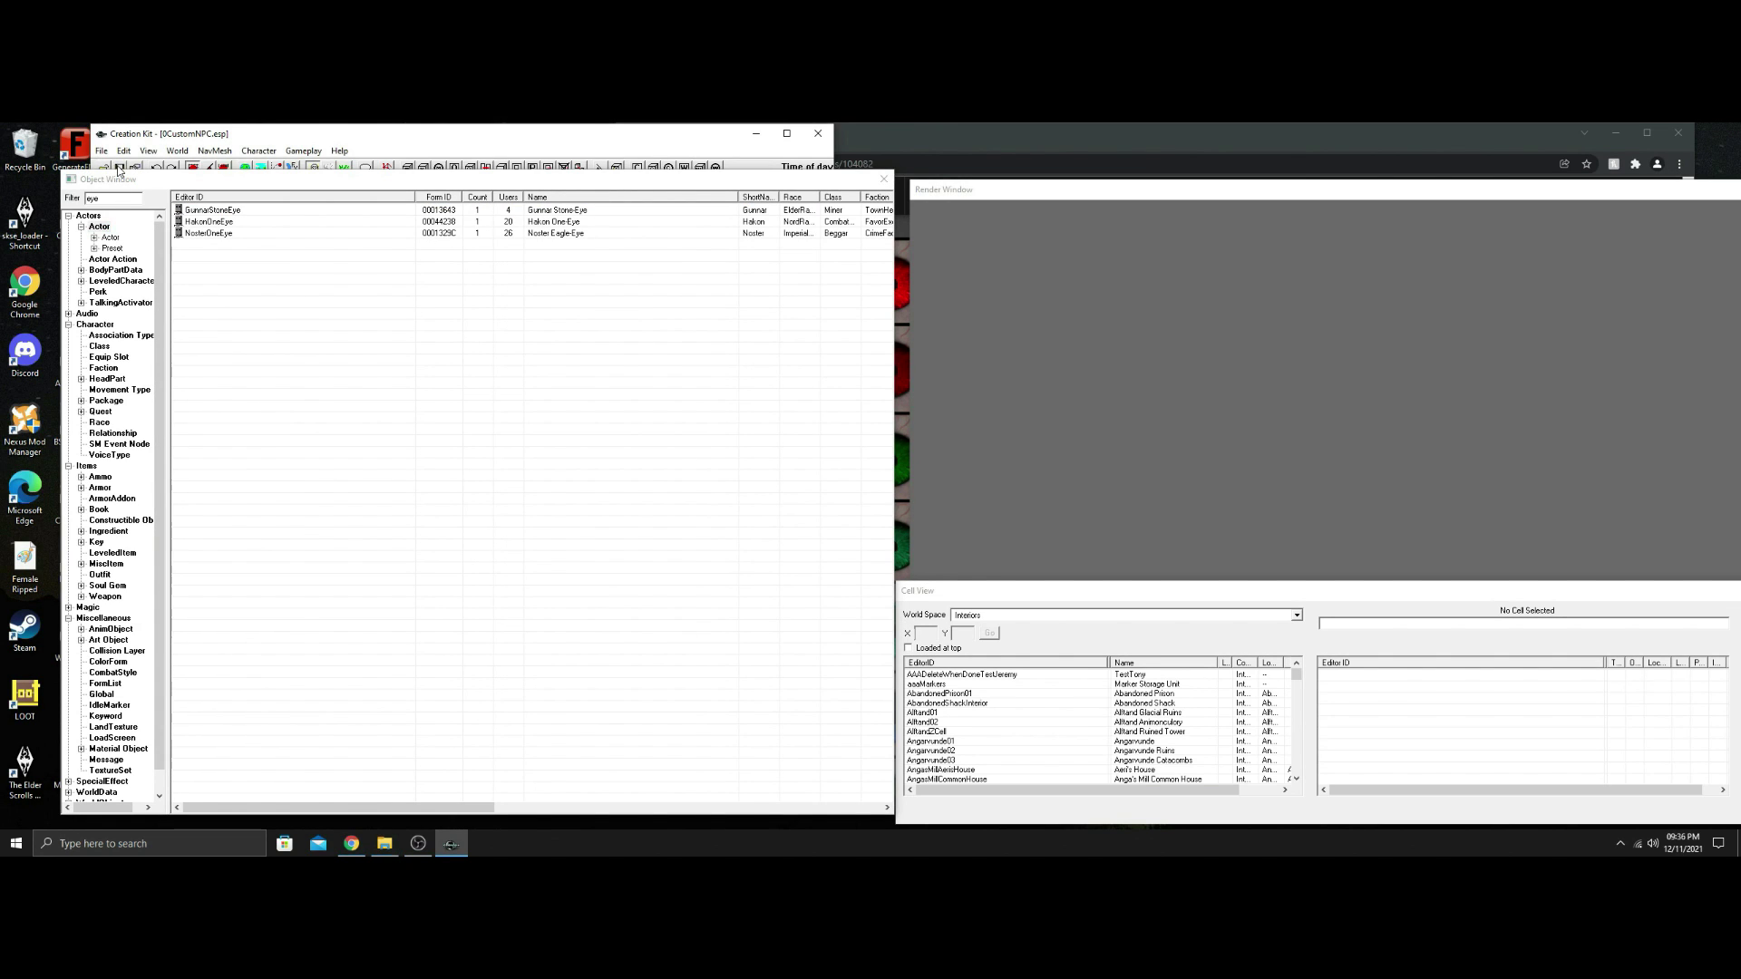
Filter the actors by aaa, open AAA_CustomNPC01 and set its base Eyes head part to aaa_eyes01.
{"action": "left_click_drag", "start_coordinate": [109, 197], "coordinate": [84, 201]}
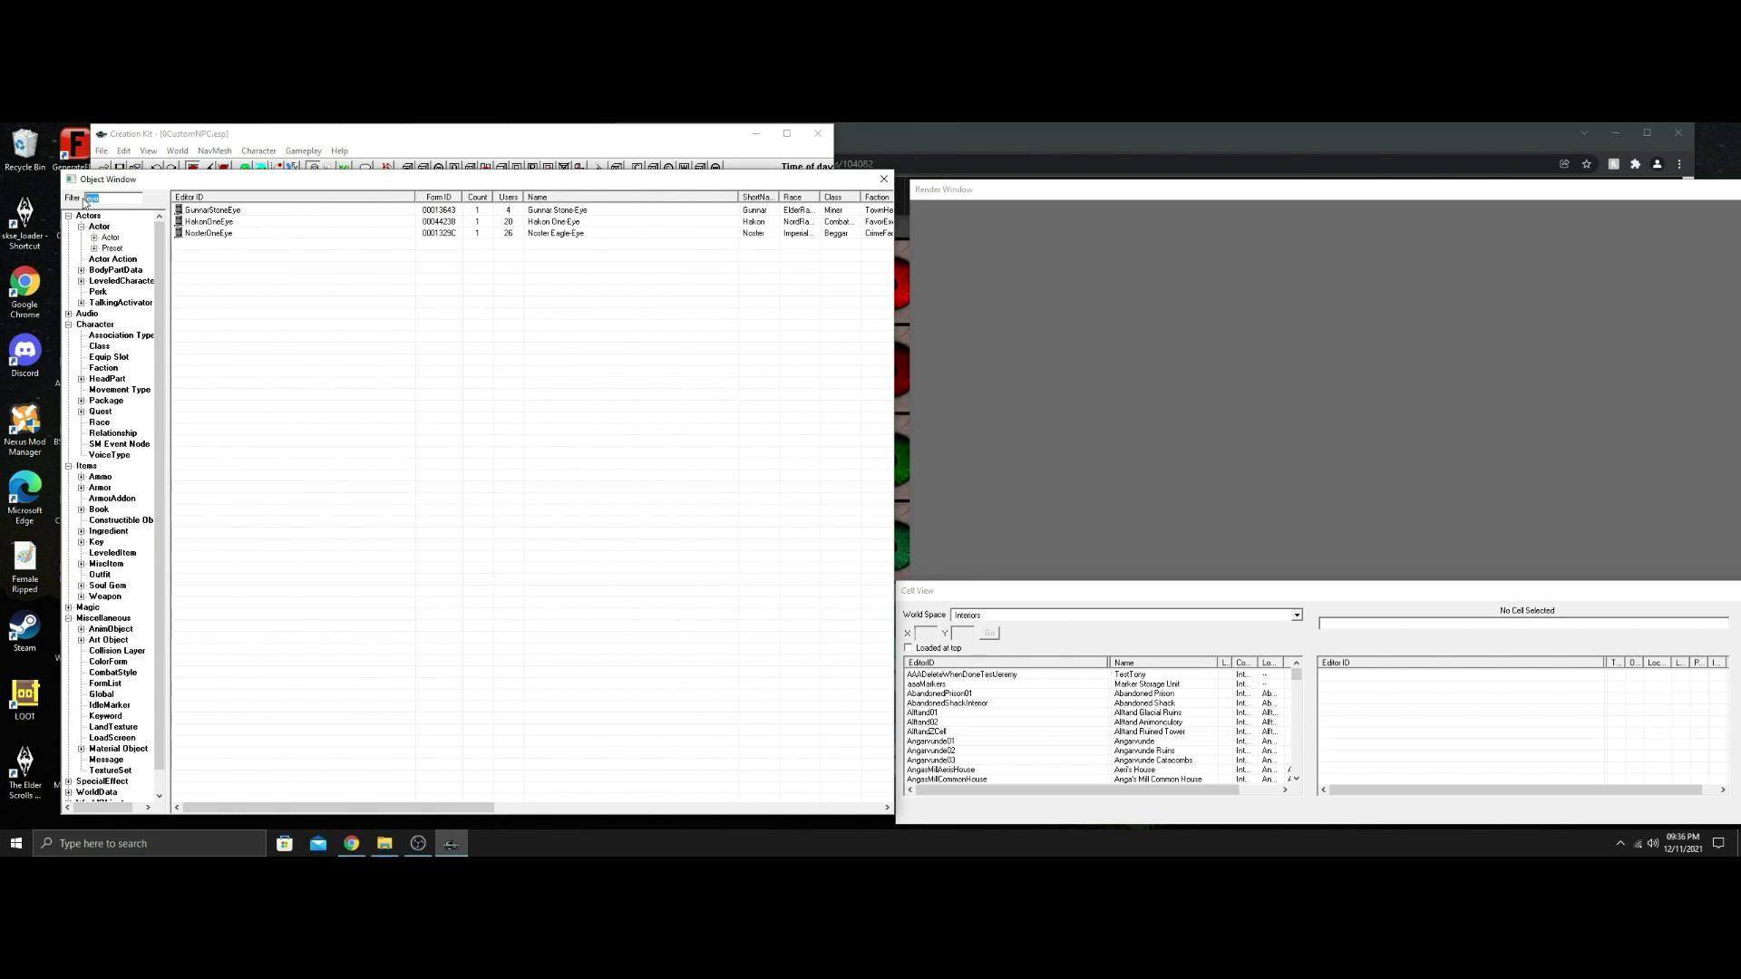
{"action": "type", "text": "aaa"}
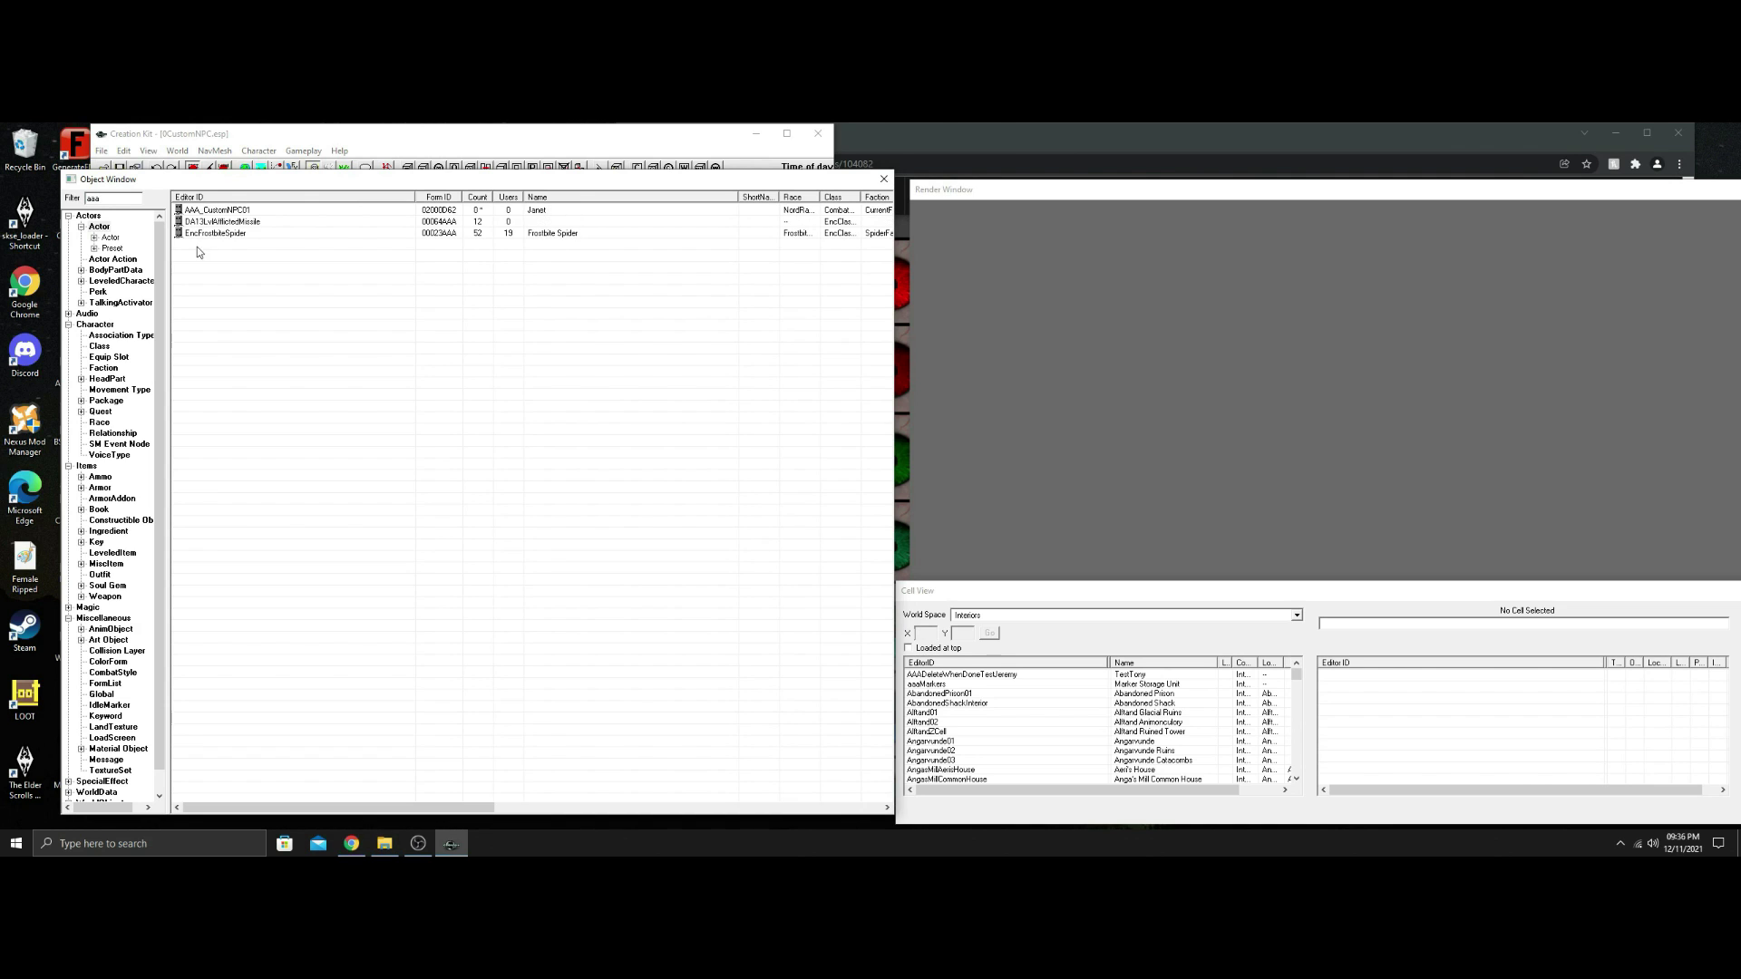
{"action": "double_click", "coordinate": [235, 211]}
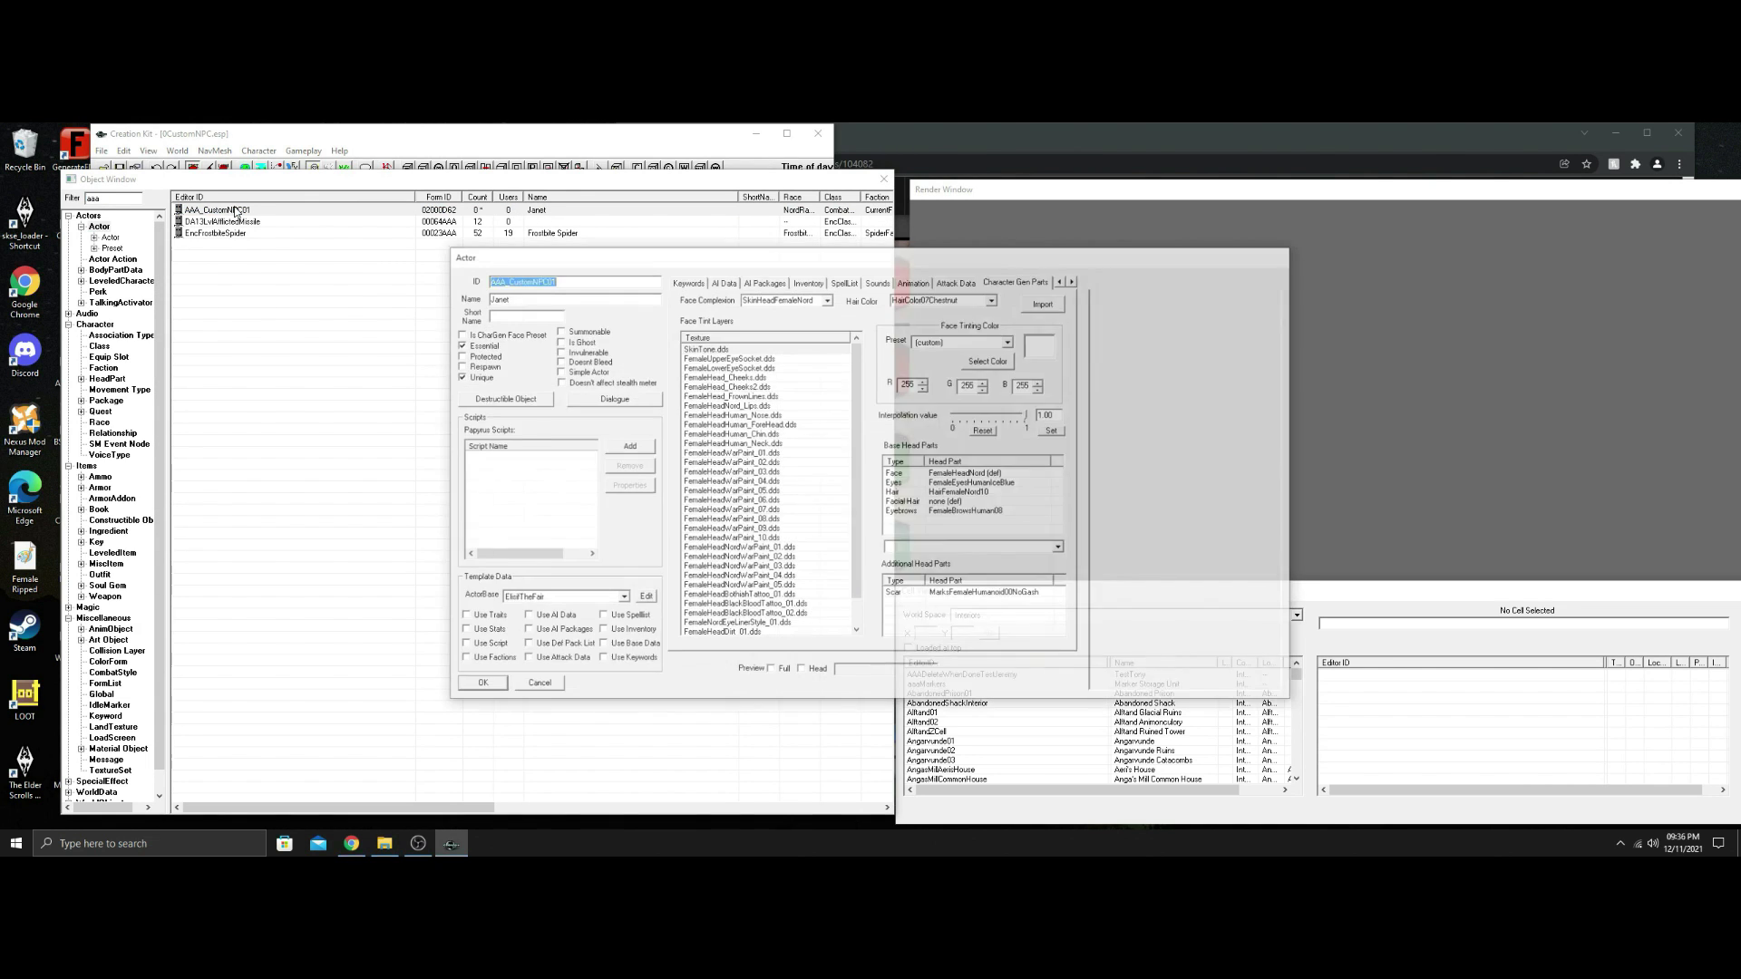
{"action": "left_click", "coordinate": [960, 482]}
{"action": "left_click", "coordinate": [1060, 549]}
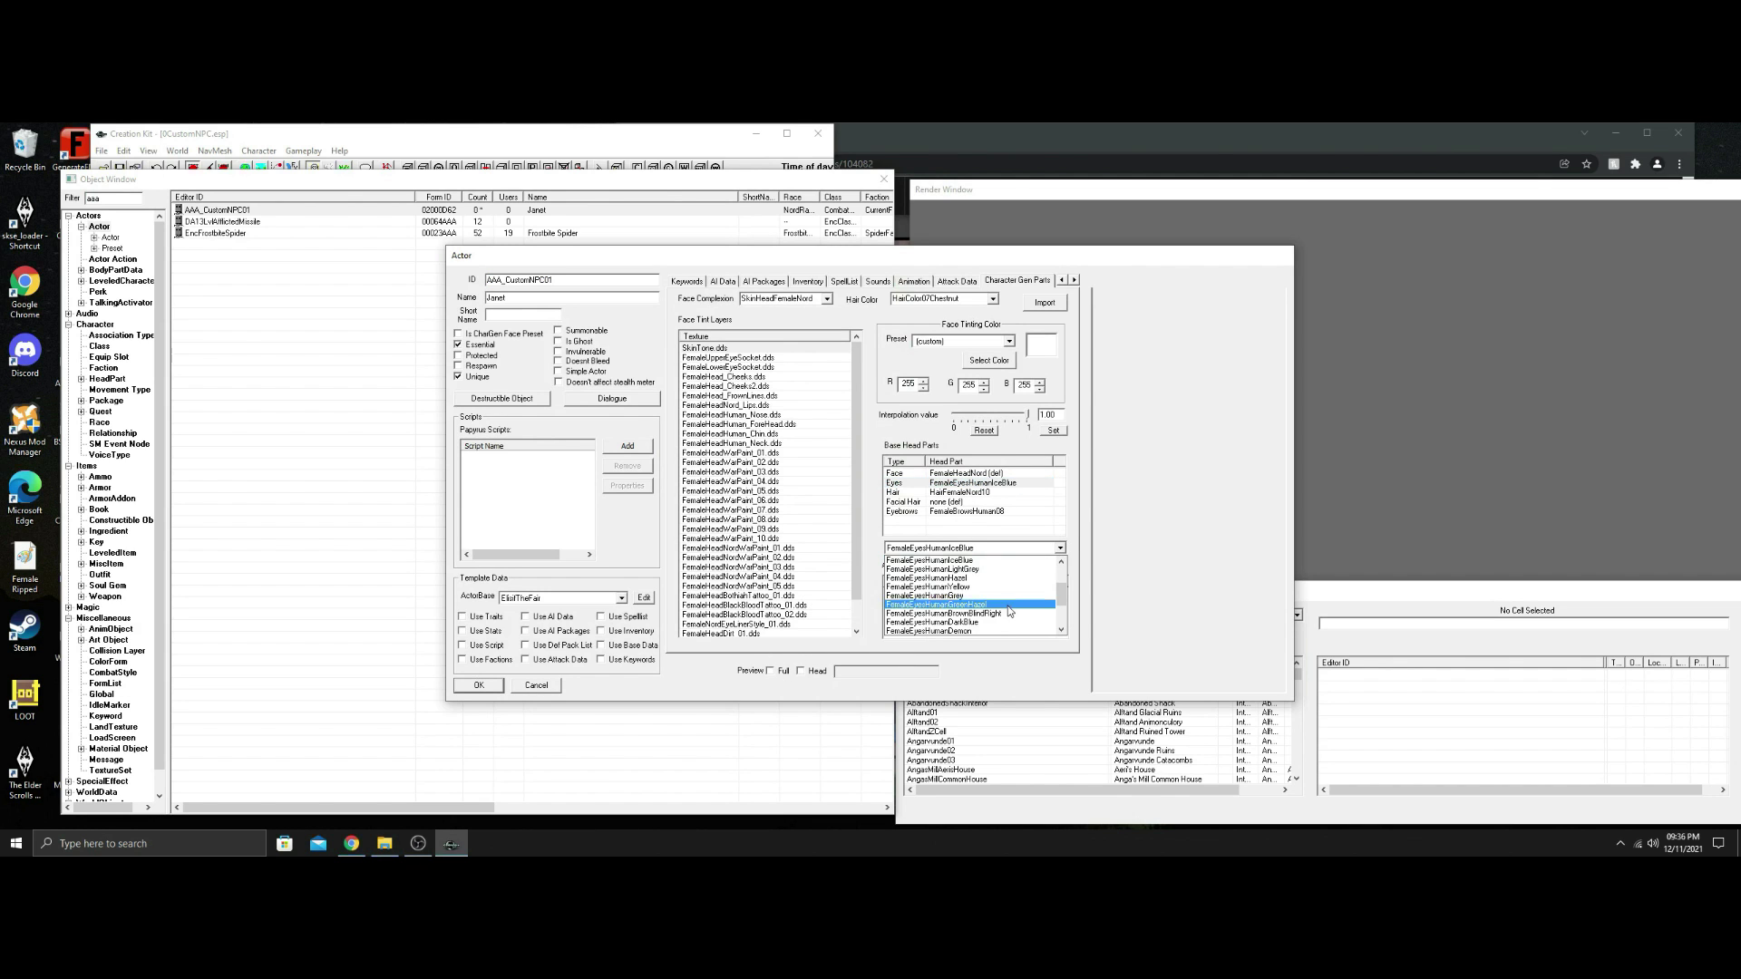
{"action": "scroll", "coordinate": [961, 603], "scroll_direction": "down", "scroll_amount": 5}
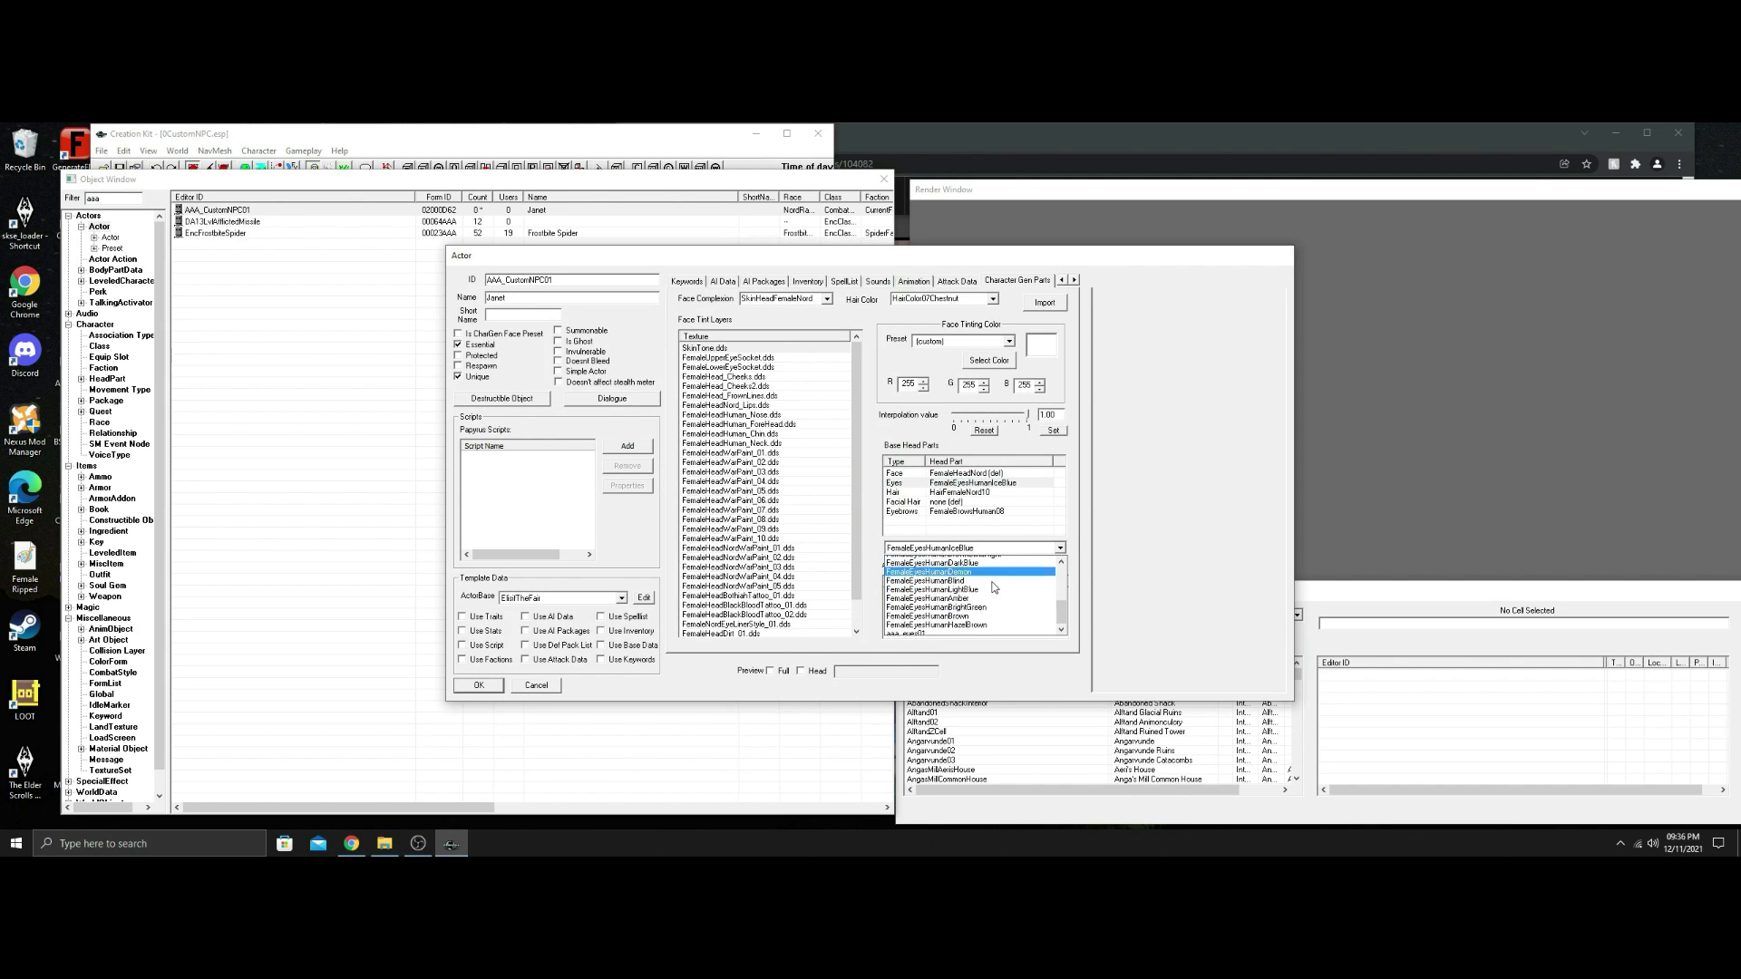
{"action": "left_click", "coordinate": [927, 632]}
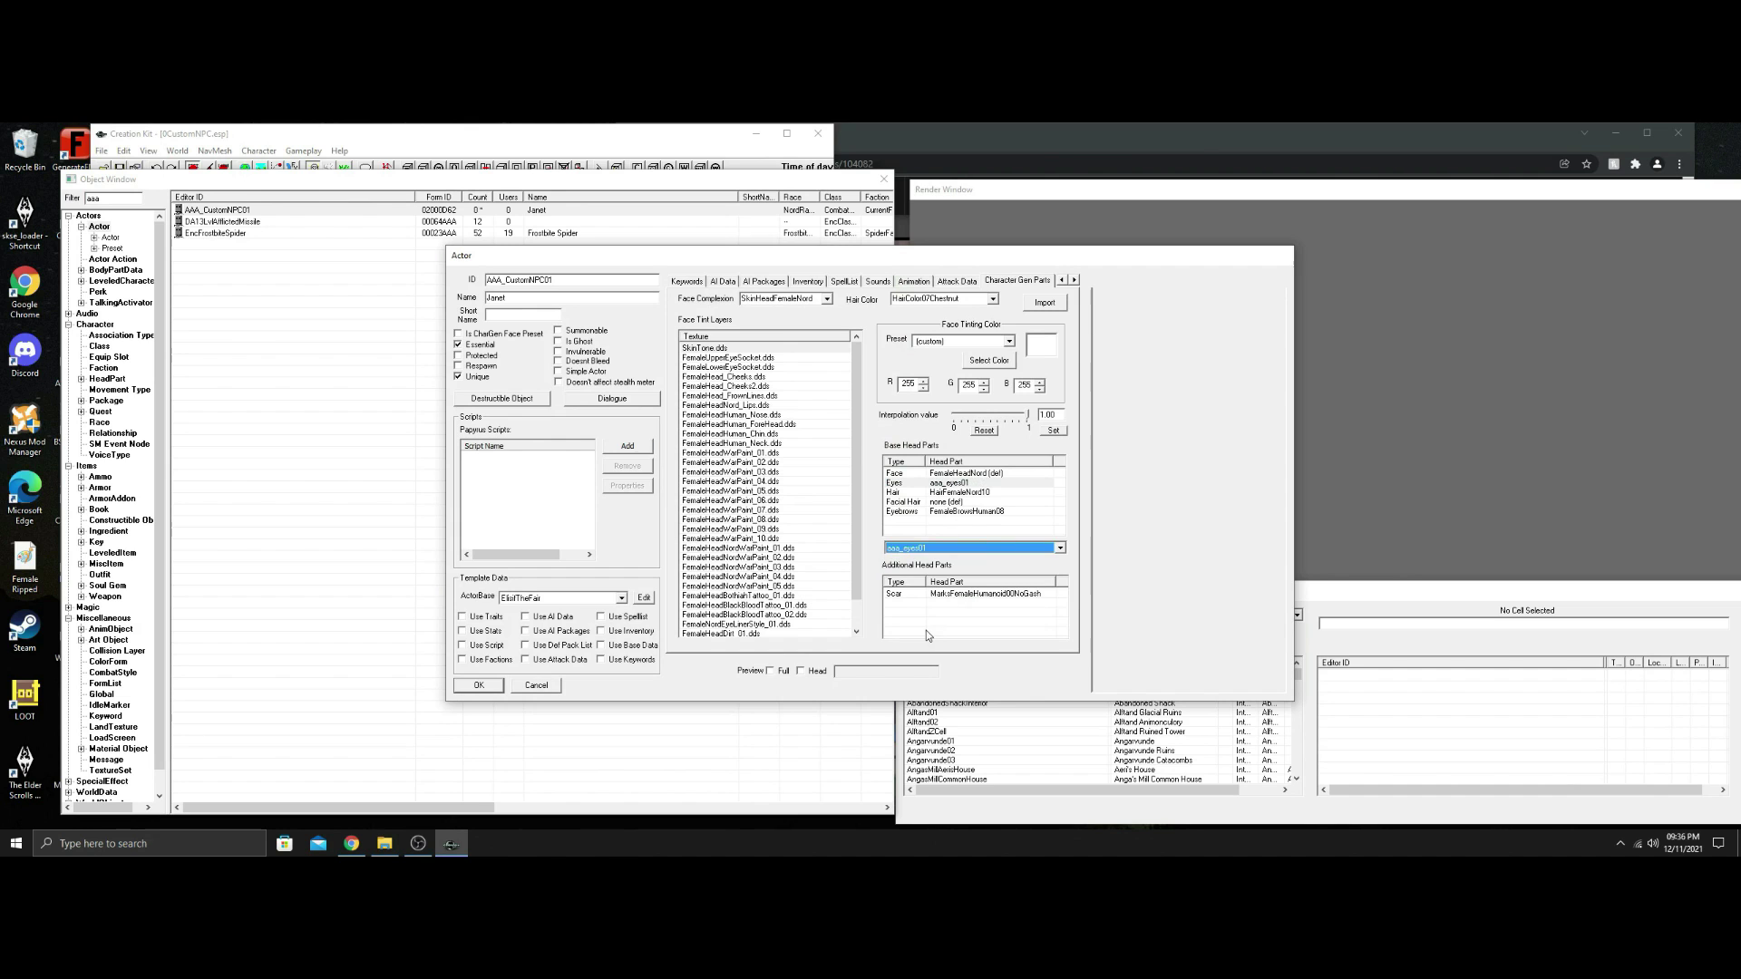
Preview the actor's full body, inspect the custom eyes up close, and save the actor.
{"action": "left_click", "coordinate": [770, 671]}
{"action": "left_click_drag", "start_coordinate": [1185, 517], "coordinate": [1164, 453]}
{"action": "scroll", "coordinate": [1164, 450], "scroll_direction": "up", "scroll_amount": 3}
{"action": "scroll", "coordinate": [1164, 405], "scroll_direction": "up", "scroll_amount": 5}
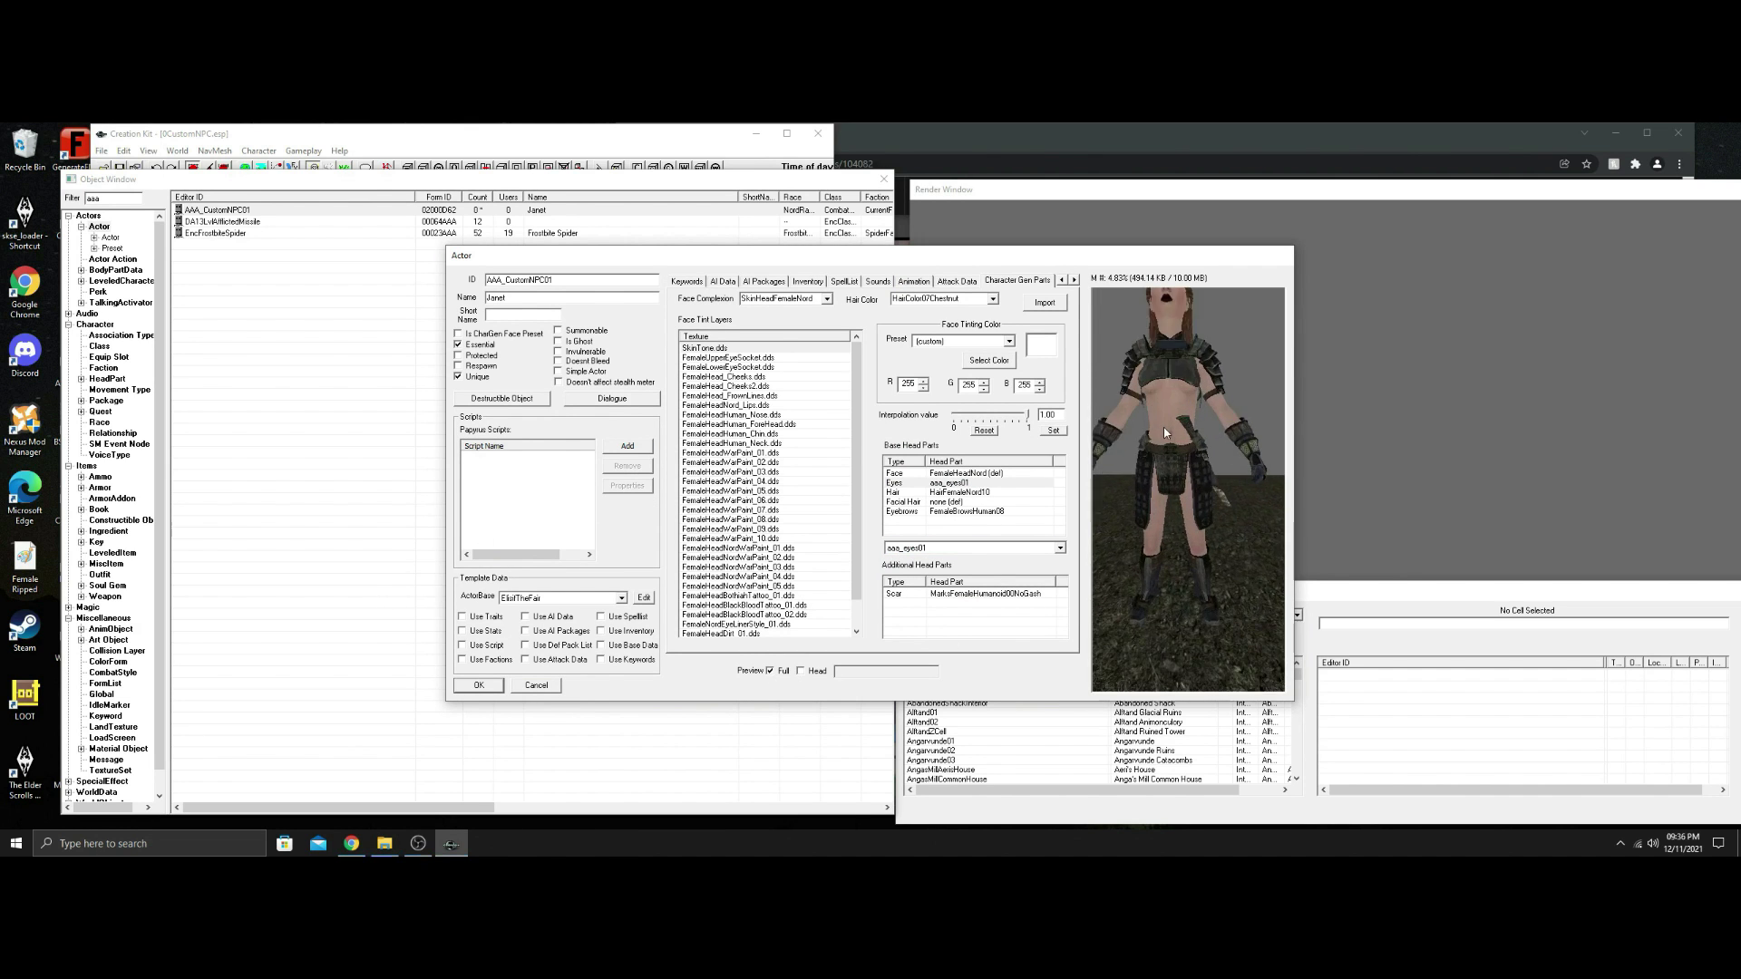
{"action": "scroll", "coordinate": [1162, 399], "scroll_direction": "up", "scroll_amount": 3}
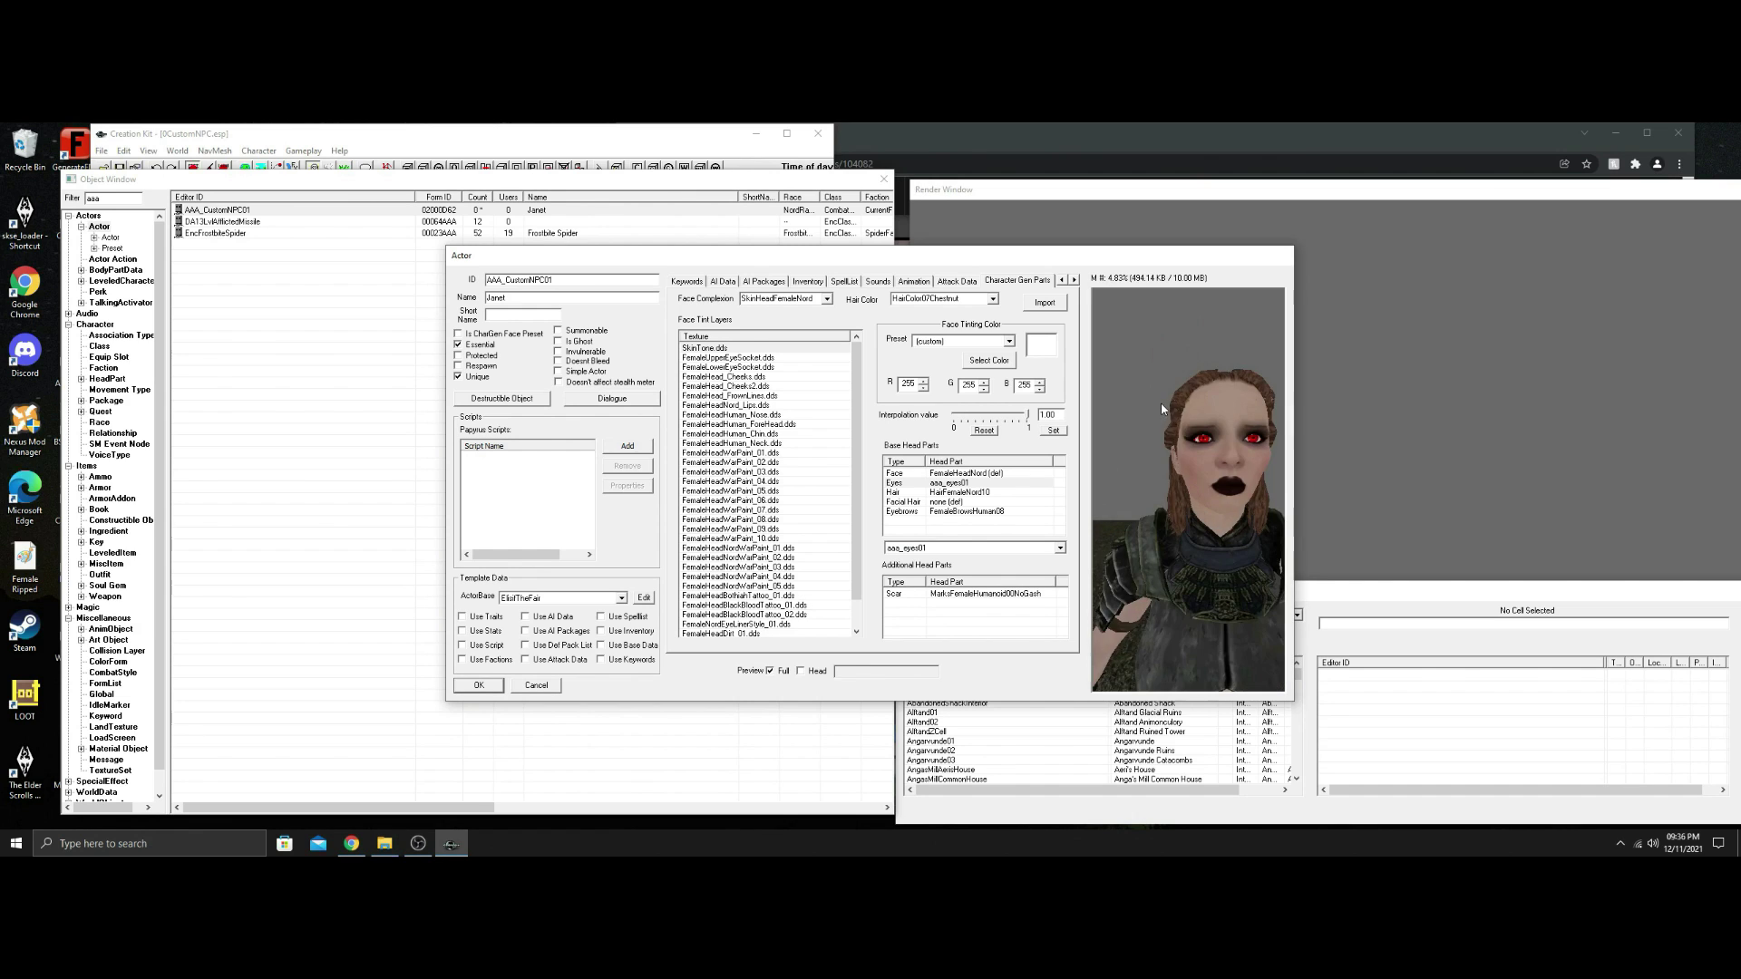
{"action": "scroll", "coordinate": [1166, 463], "scroll_direction": "down", "scroll_amount": 3}
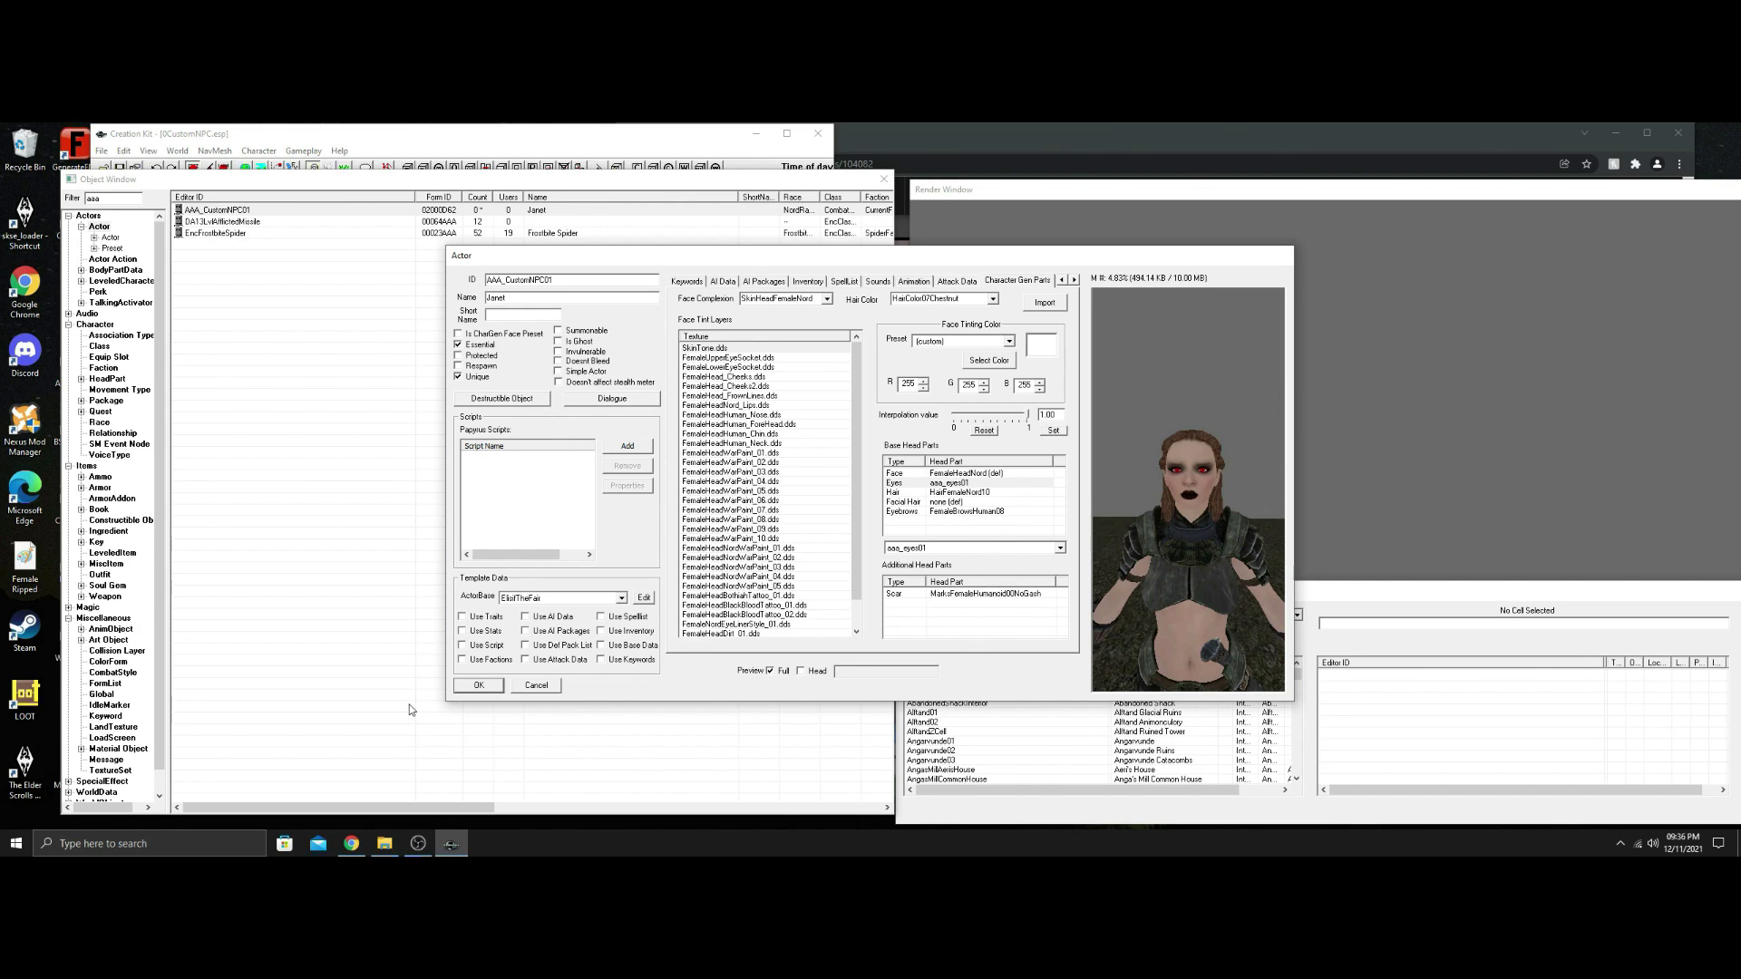
{"action": "left_click", "coordinate": [479, 686]}
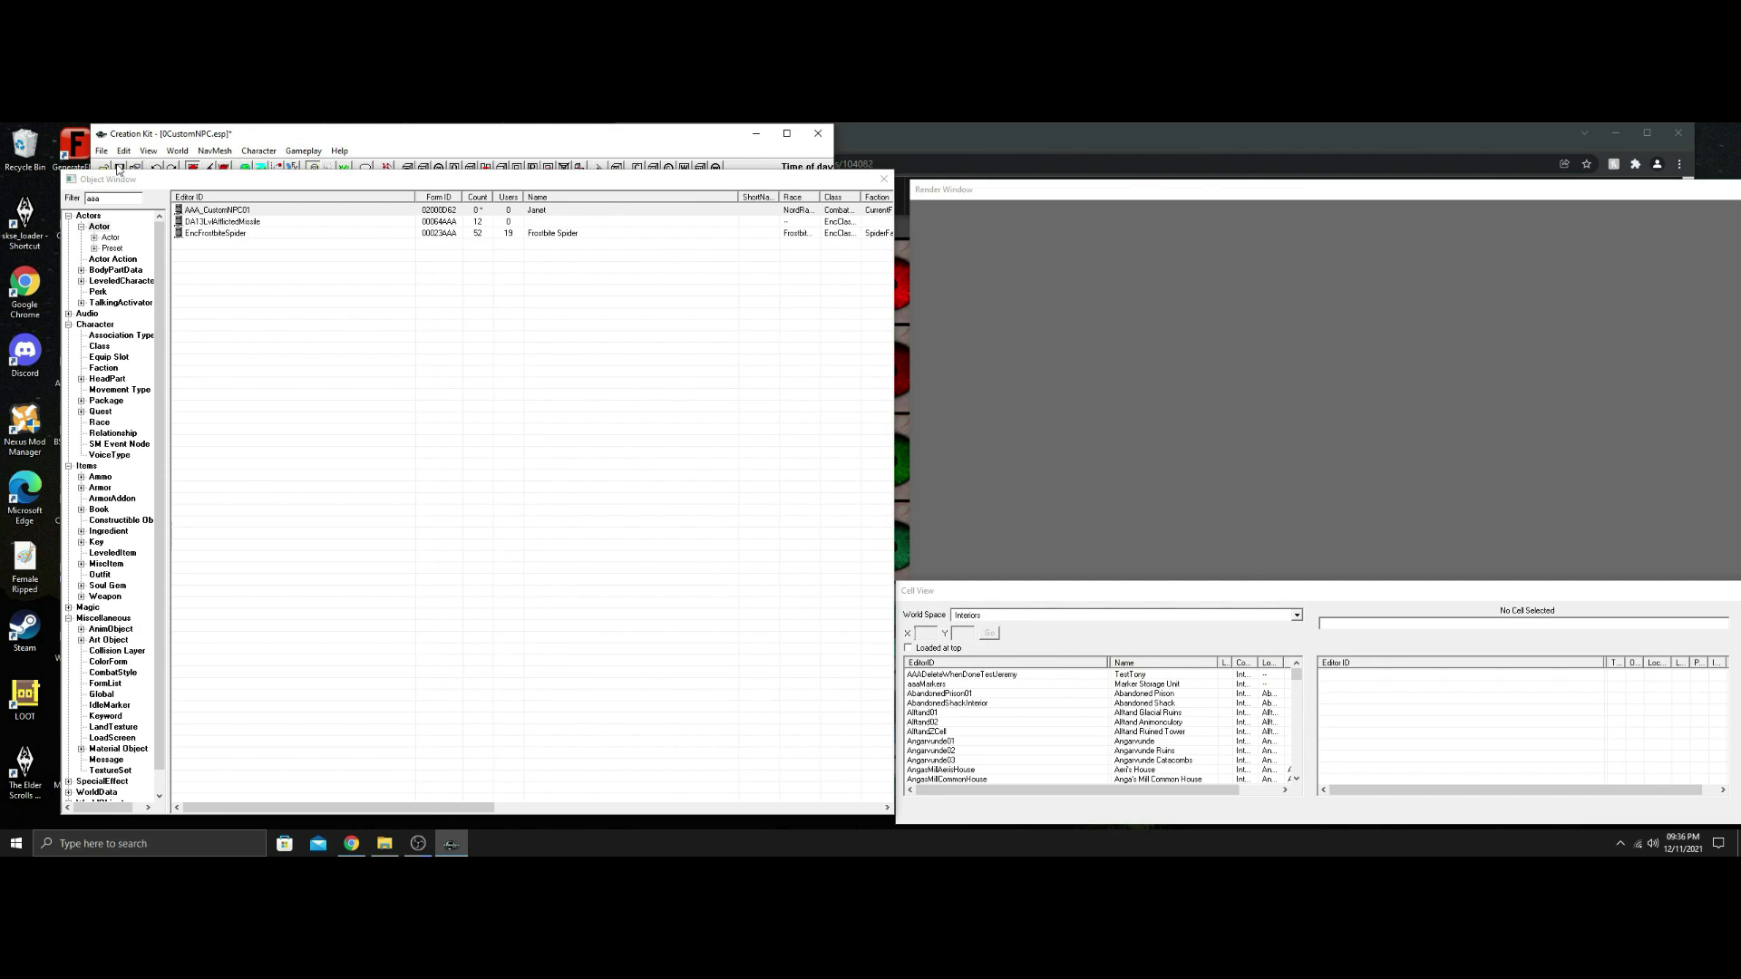
Export the face gen data for the AAA_CustomNPC01 actor.
{"action": "left_click", "coordinate": [256, 212]}
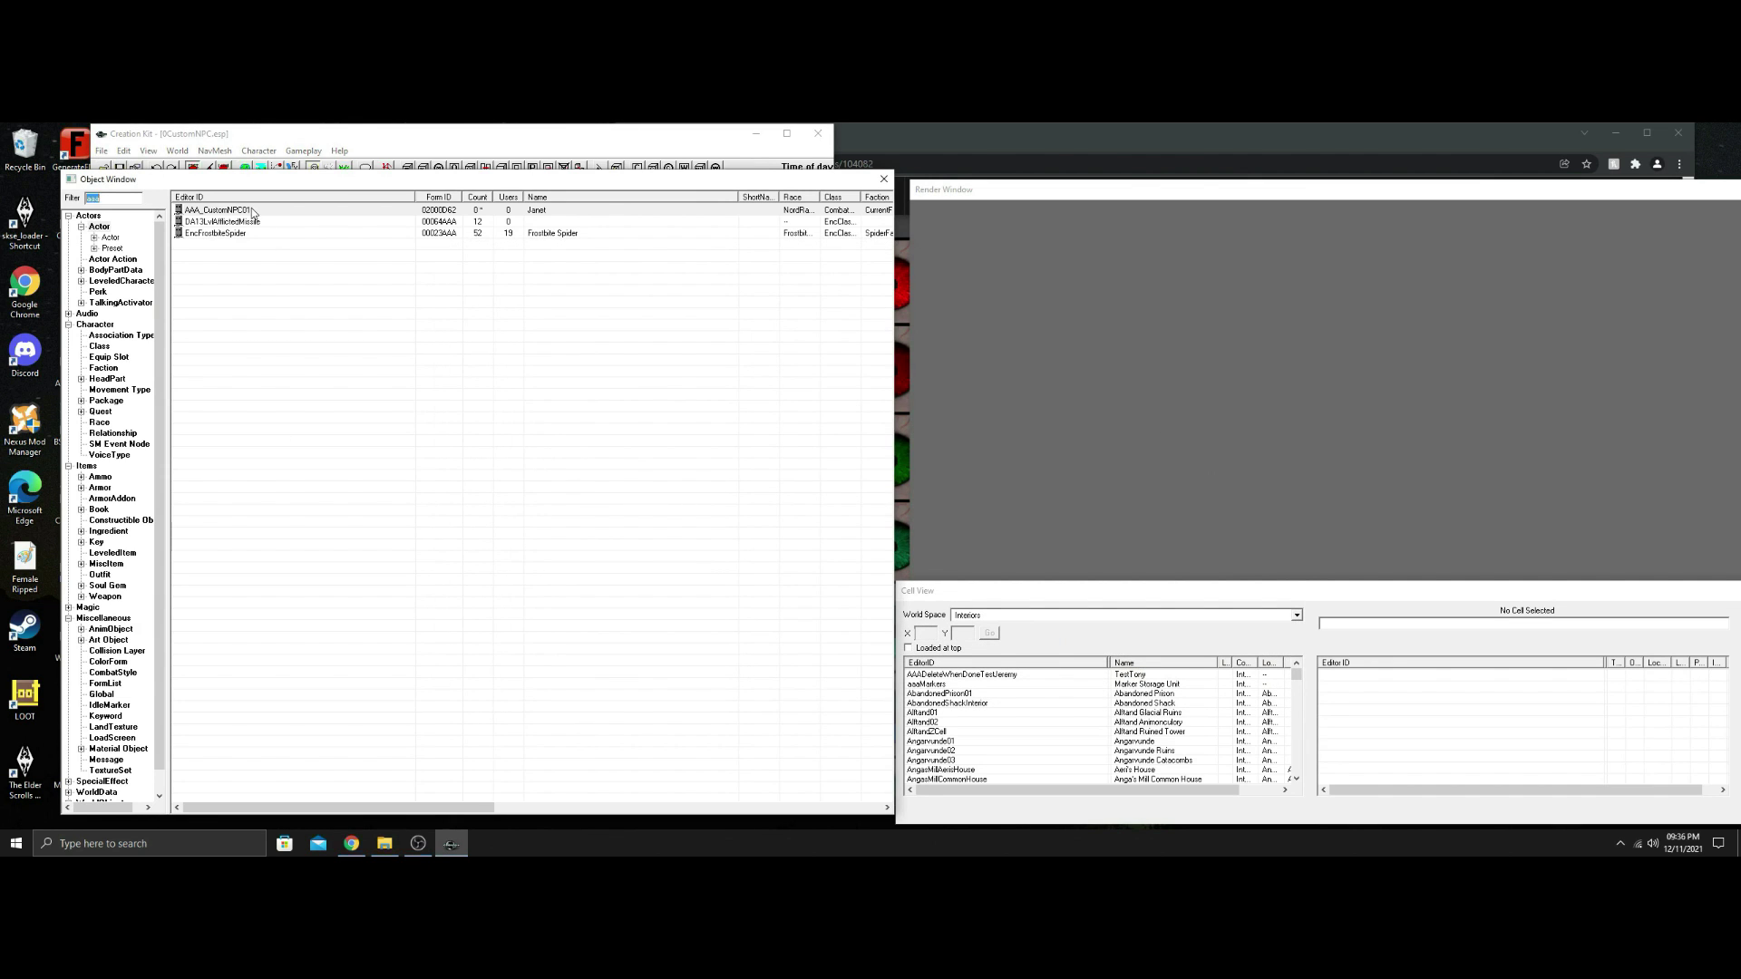
{"action": "key", "text": "ctrl+F4"}
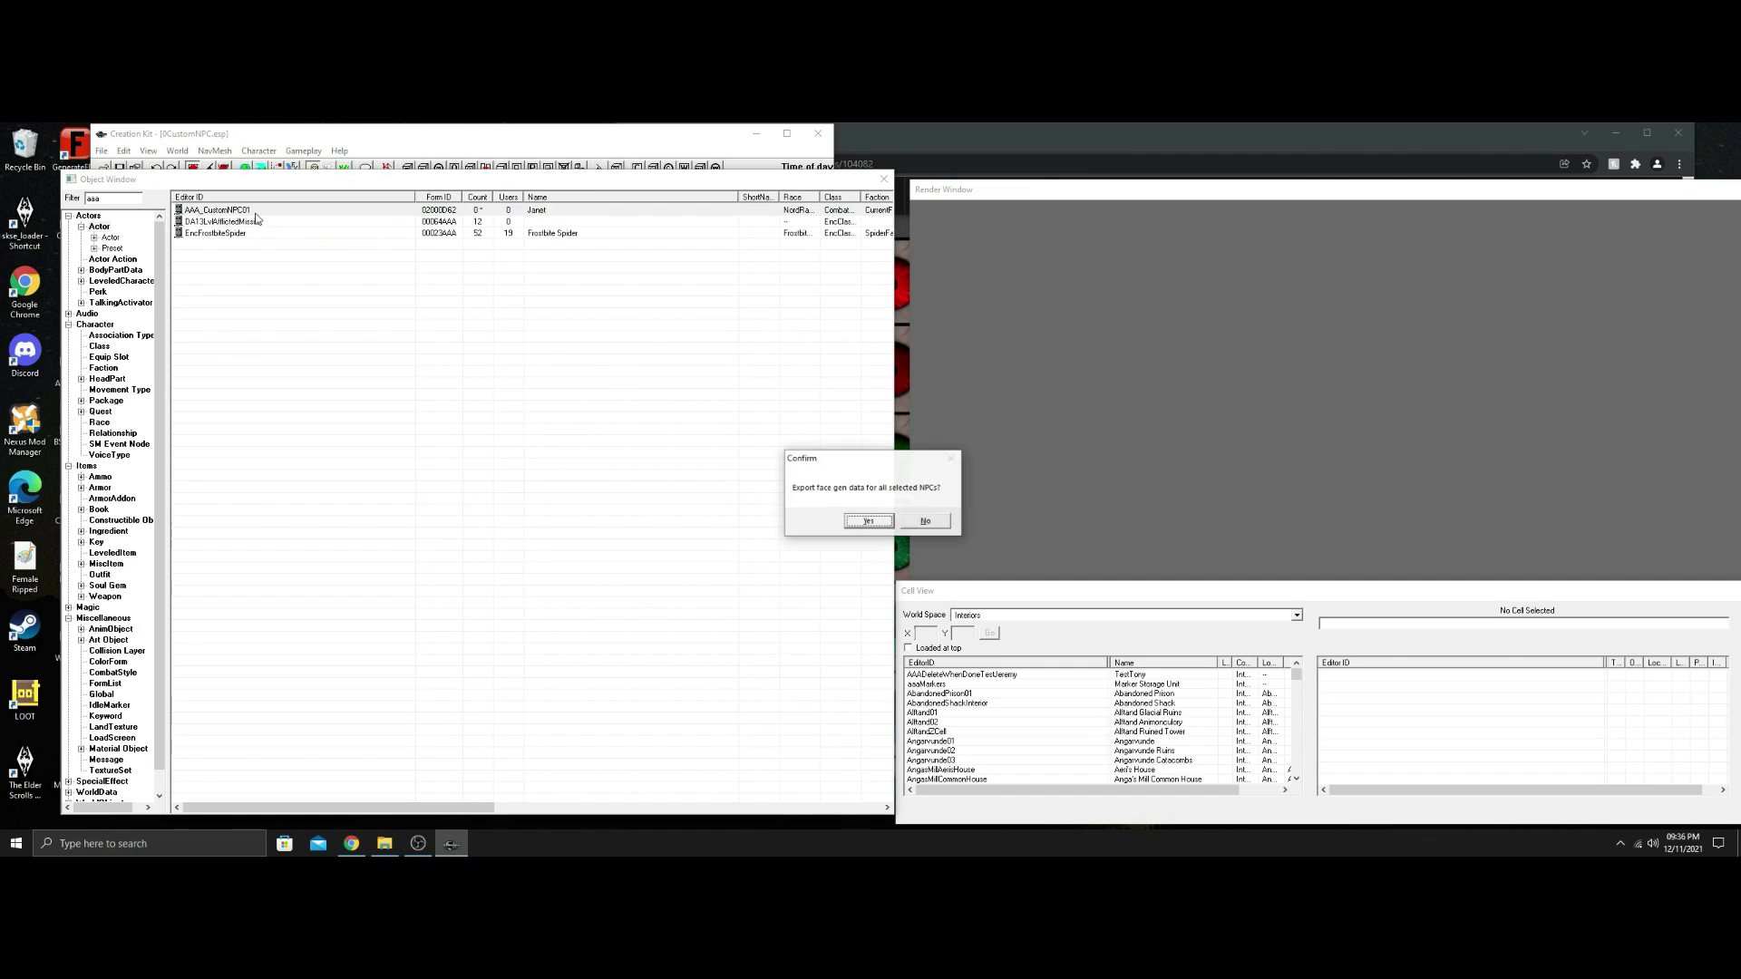
{"action": "left_click", "coordinate": [867, 522]}
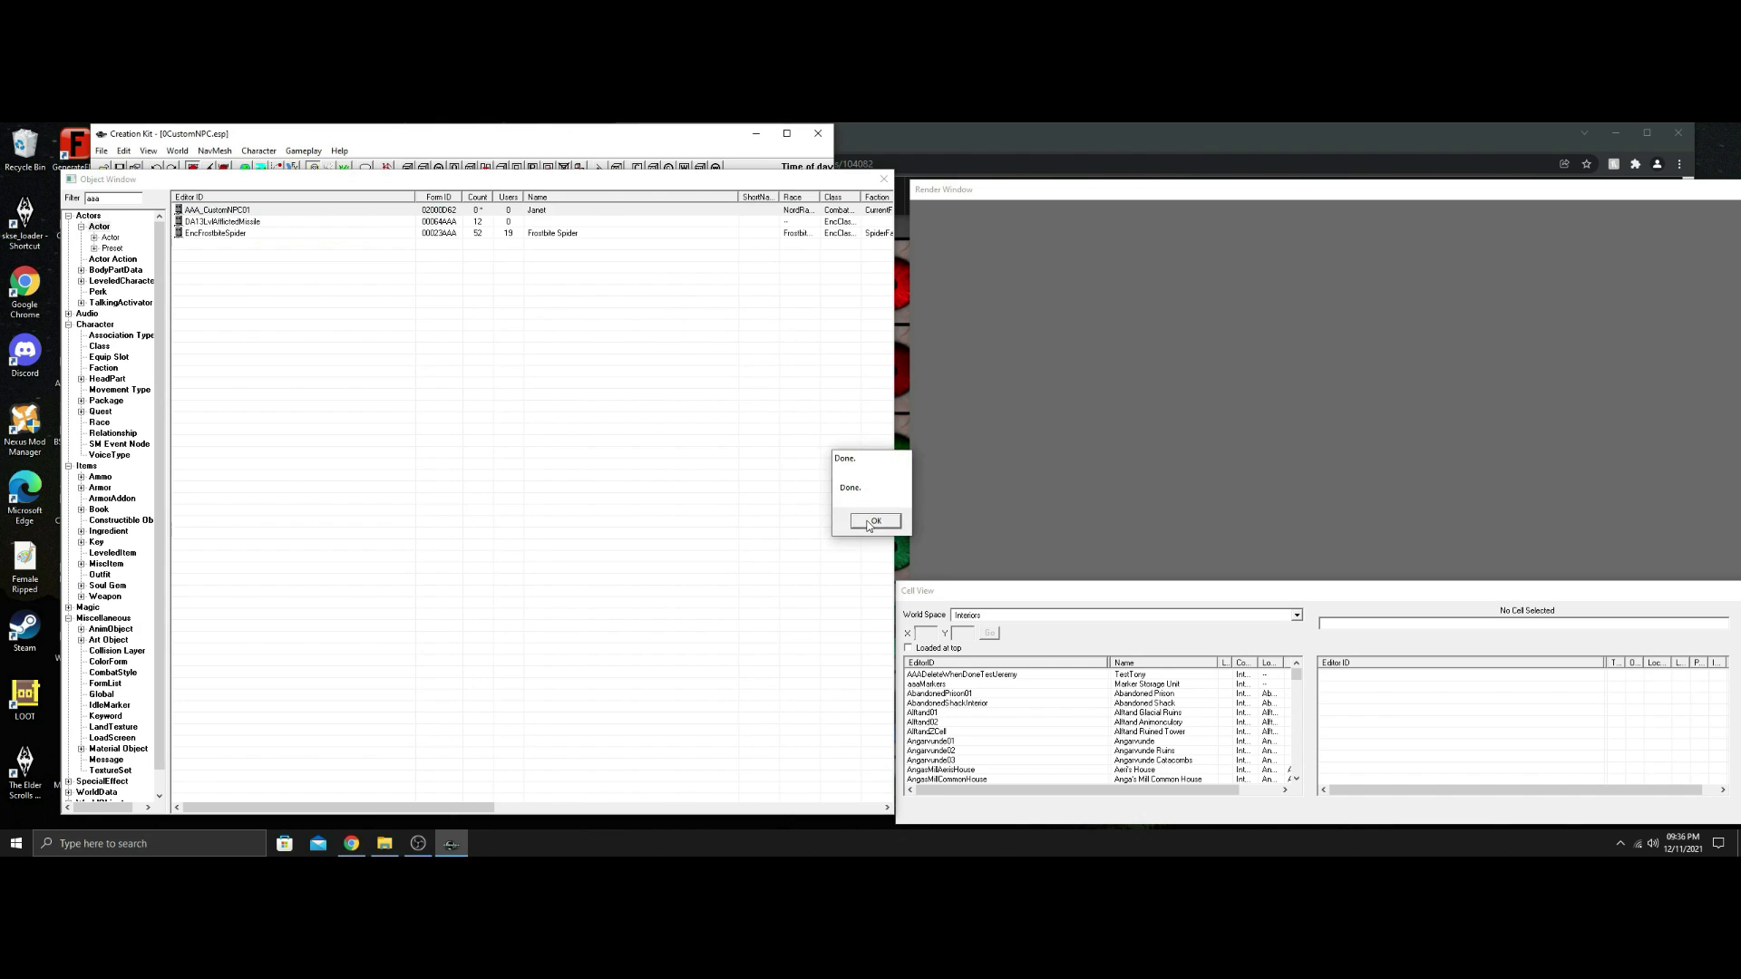
{"action": "left_click", "coordinate": [868, 524]}
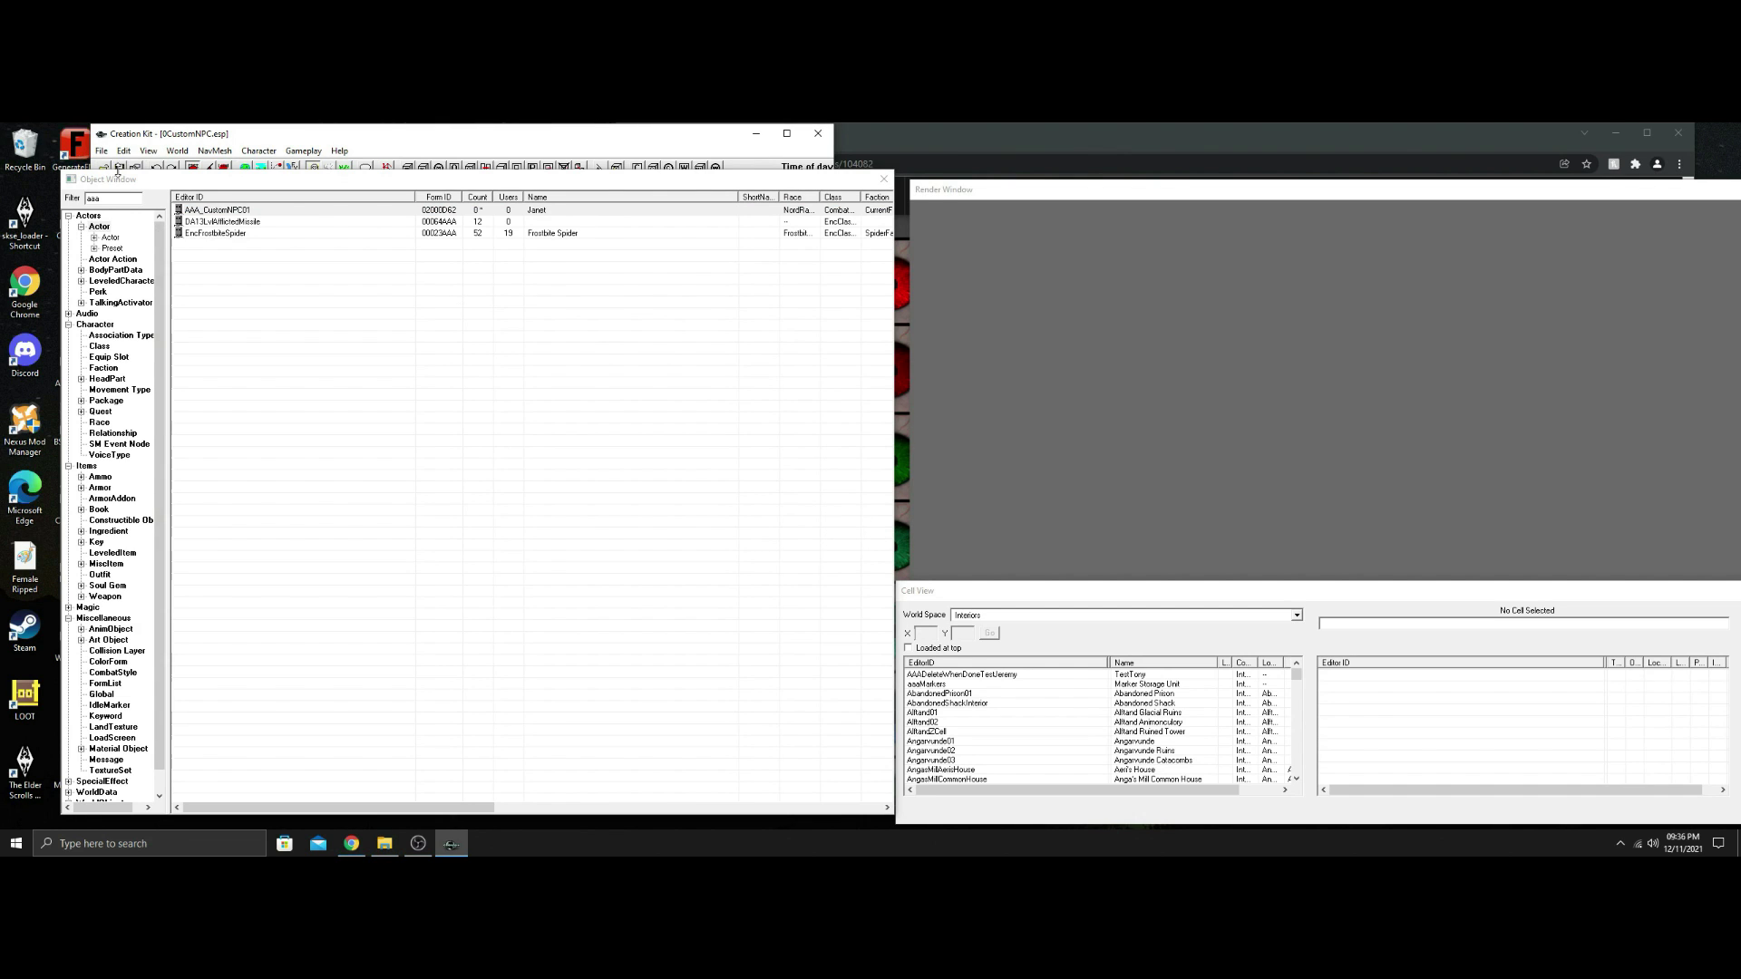
Find the WhiterunTempleofKynareth interior cell and load it into the render window.
{"action": "left_click", "coordinate": [1164, 594]}
{"action": "left_click", "coordinate": [1136, 732]}
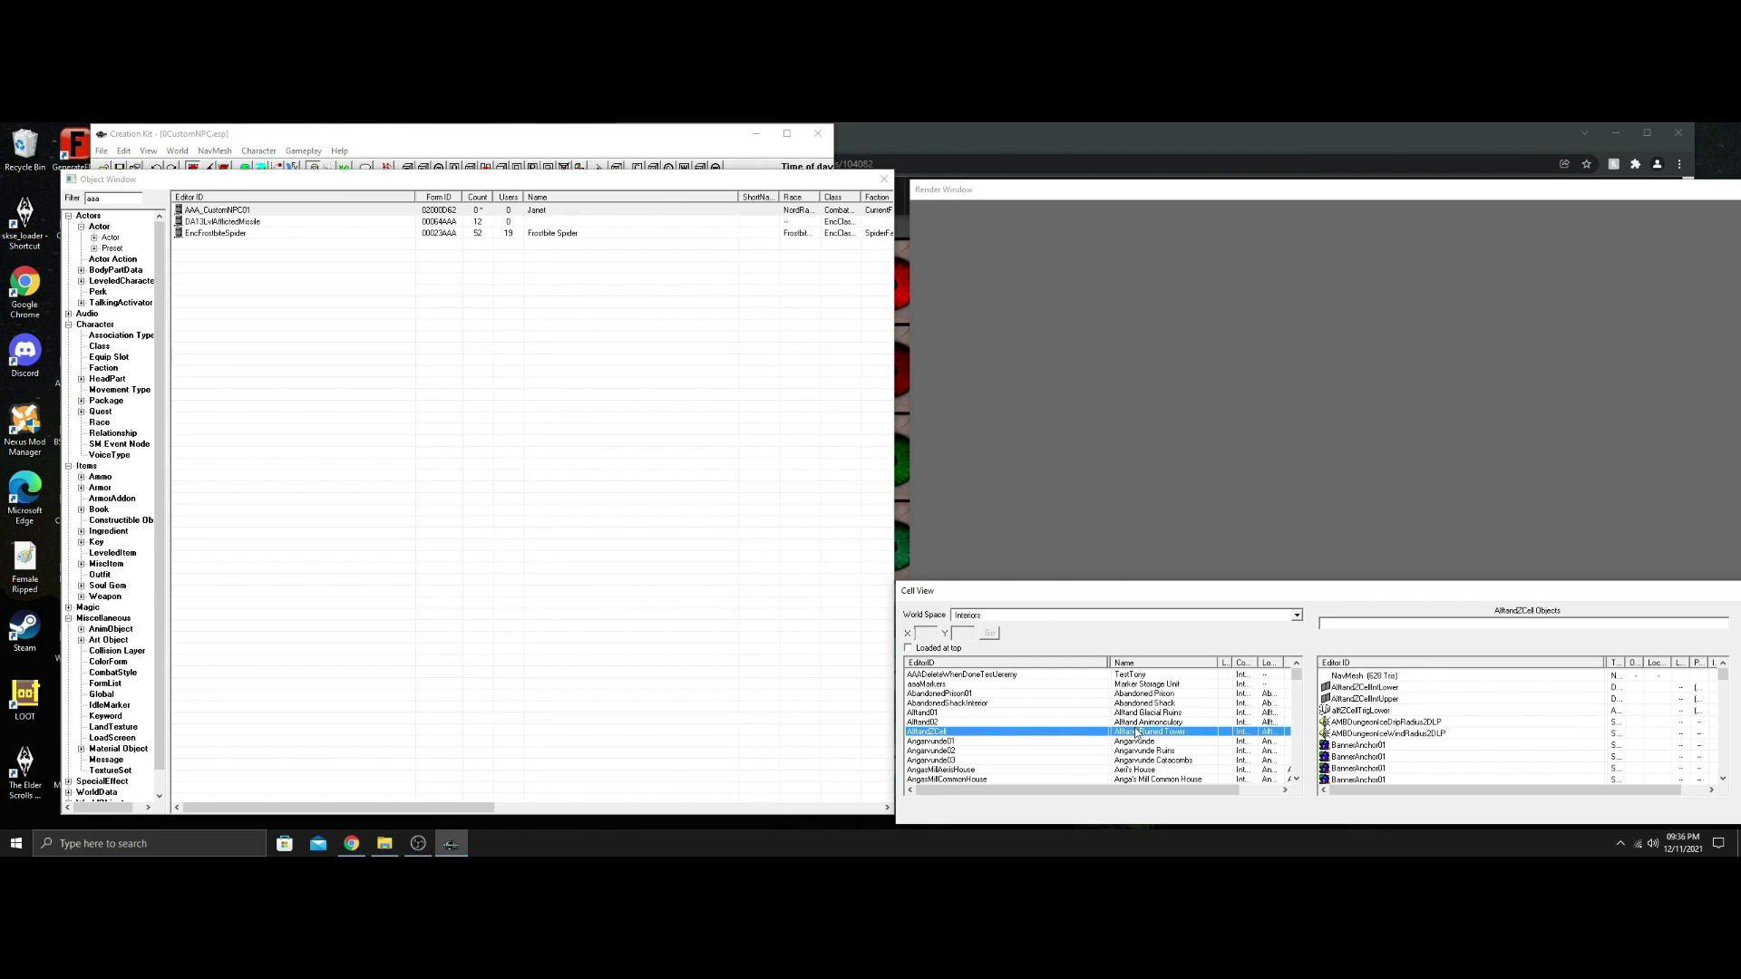
{"action": "type", "text": "white"}
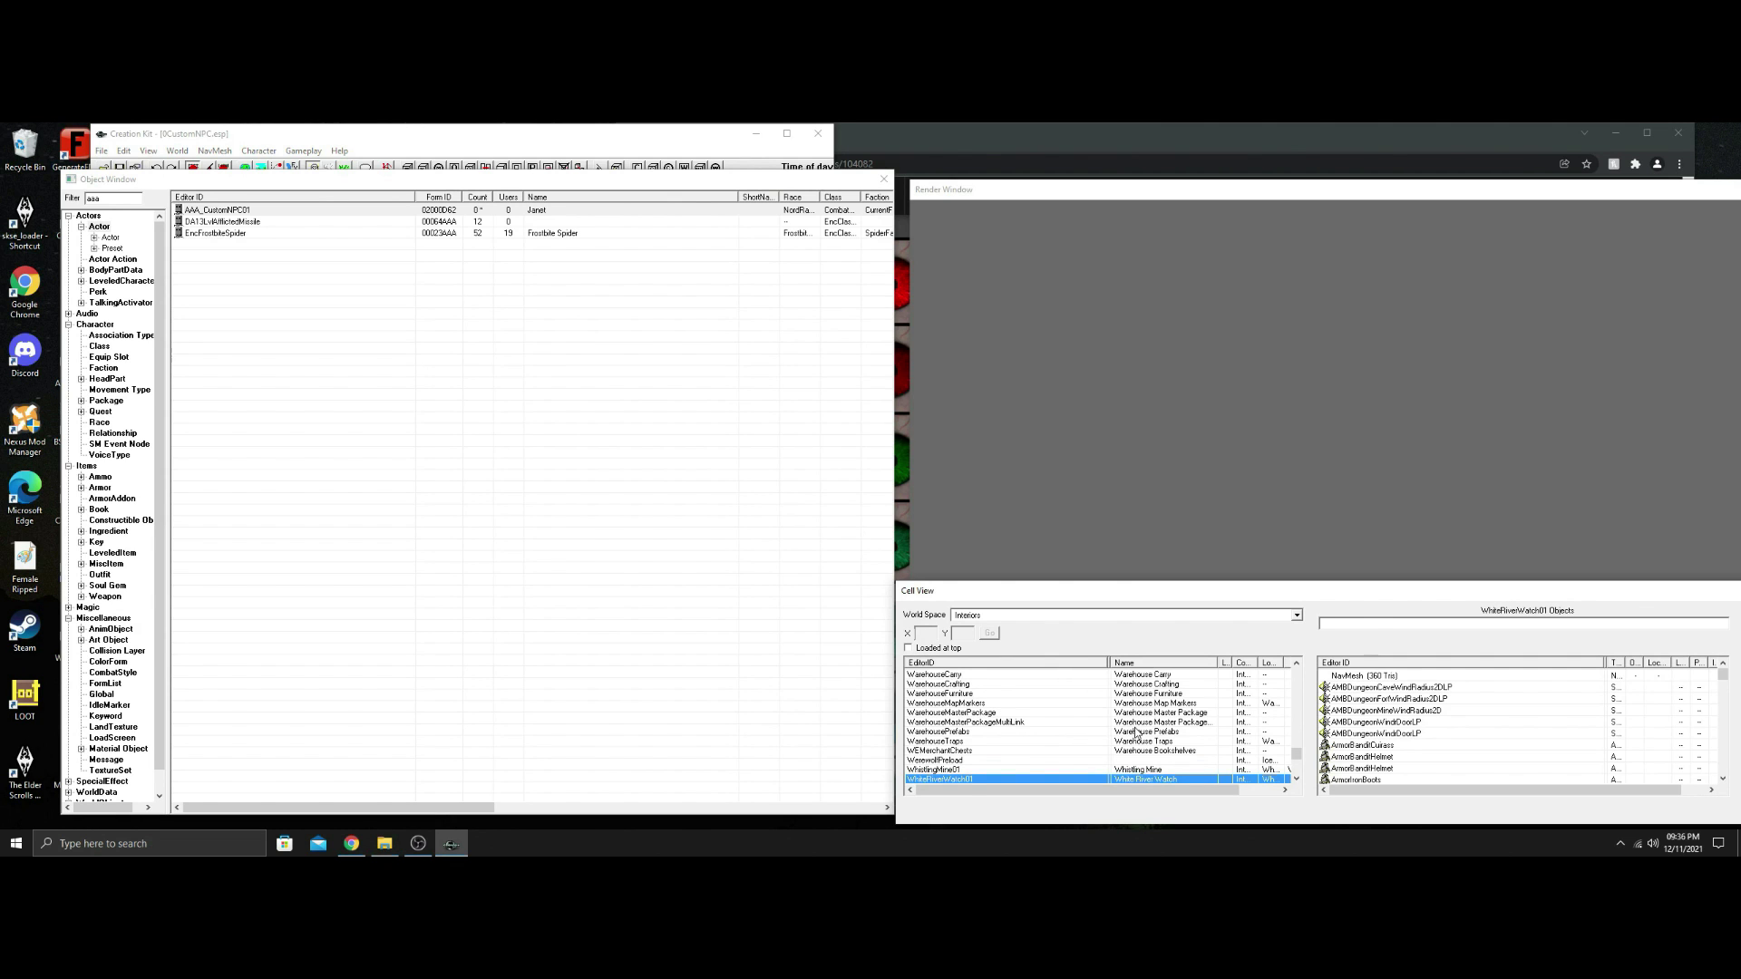
{"action": "scroll", "coordinate": [1136, 733], "scroll_direction": "down", "scroll_amount": 5}
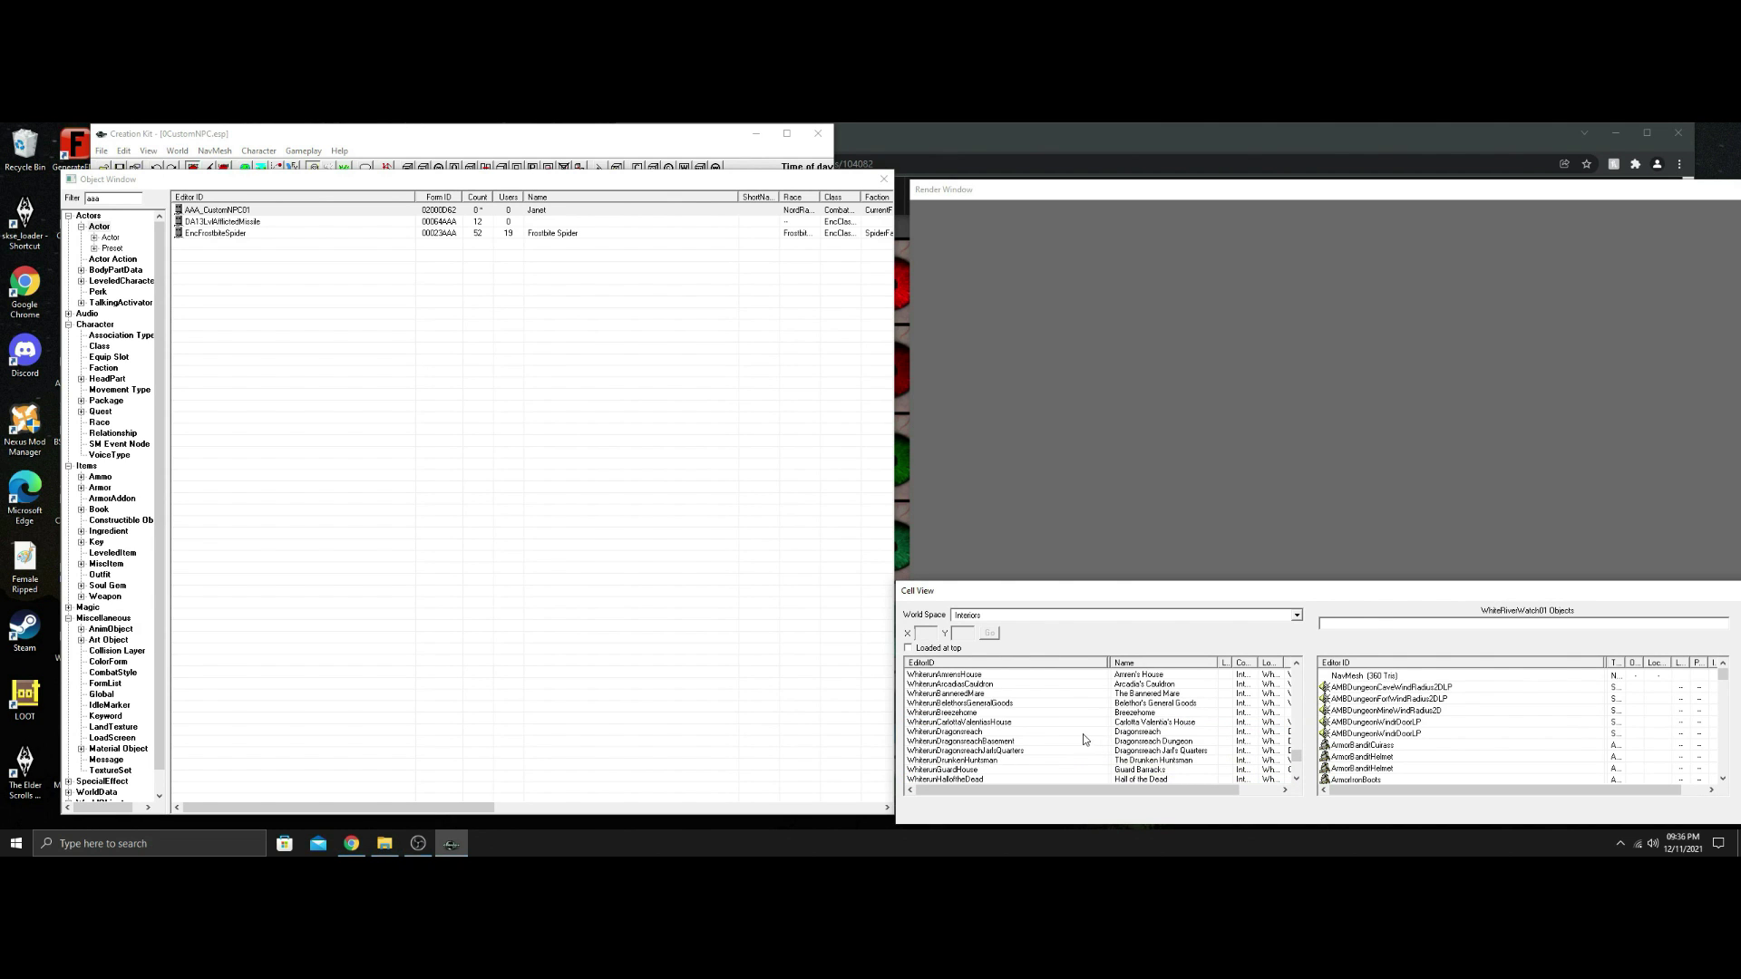
{"action": "scroll", "coordinate": [1030, 733], "scroll_direction": "down", "scroll_amount": 2}
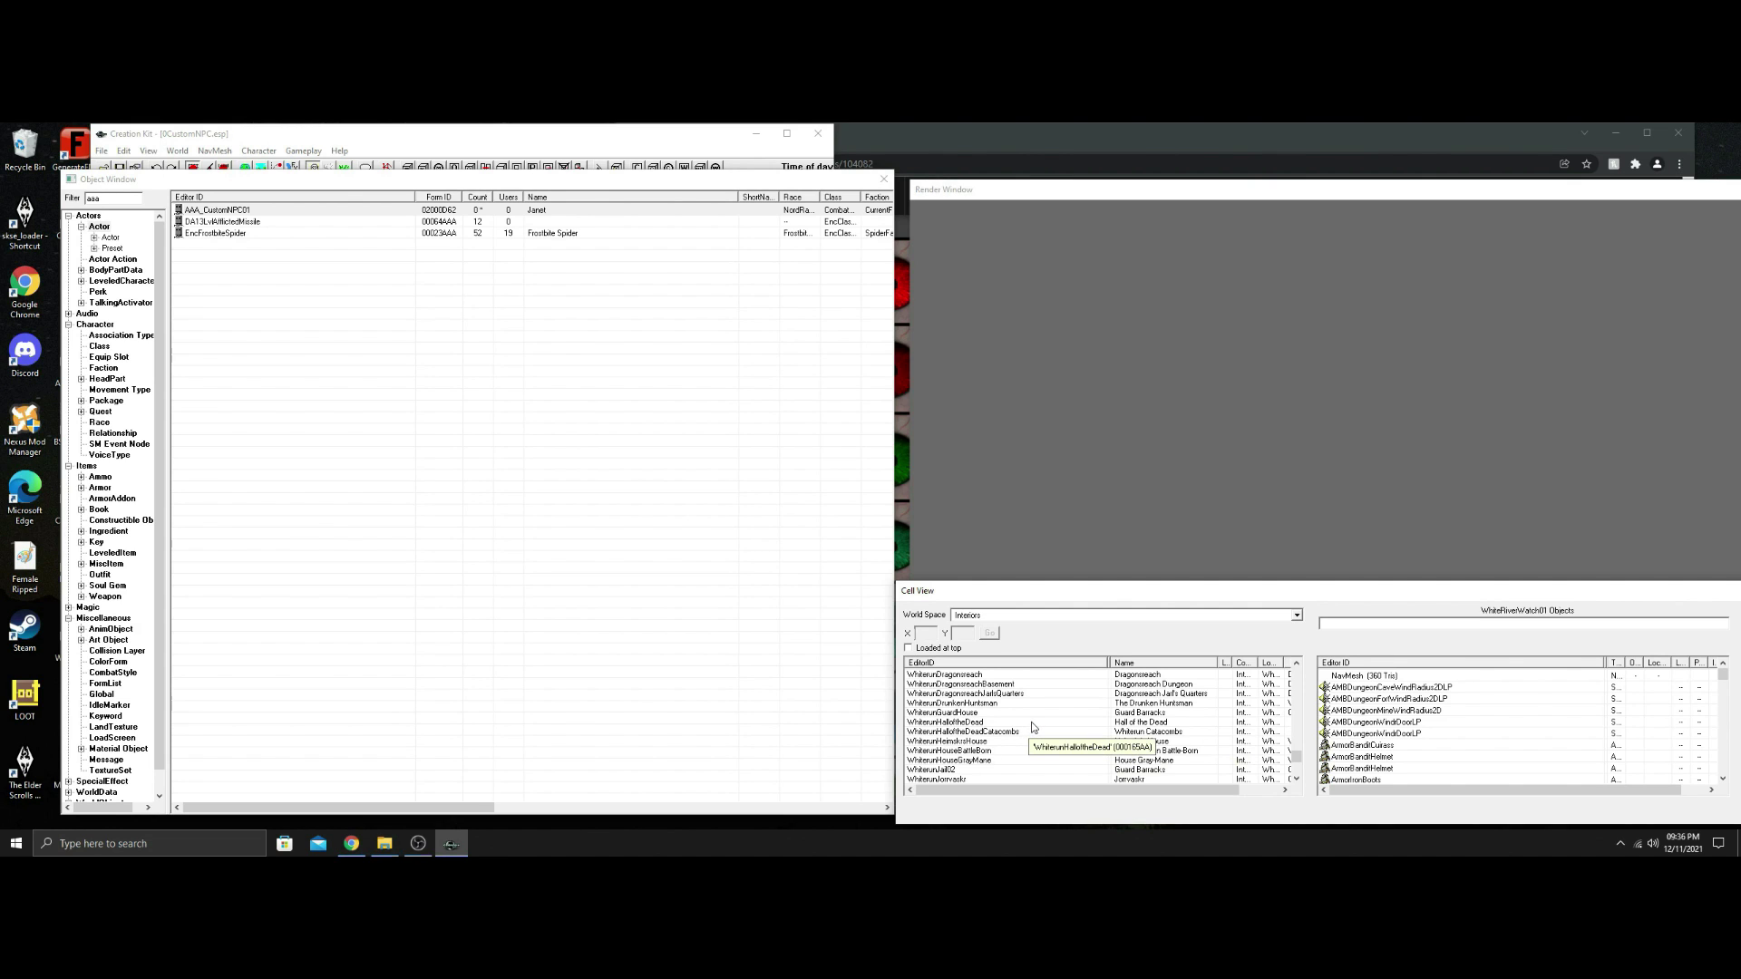
{"action": "scroll", "coordinate": [1031, 722], "scroll_direction": "down", "scroll_amount": 2}
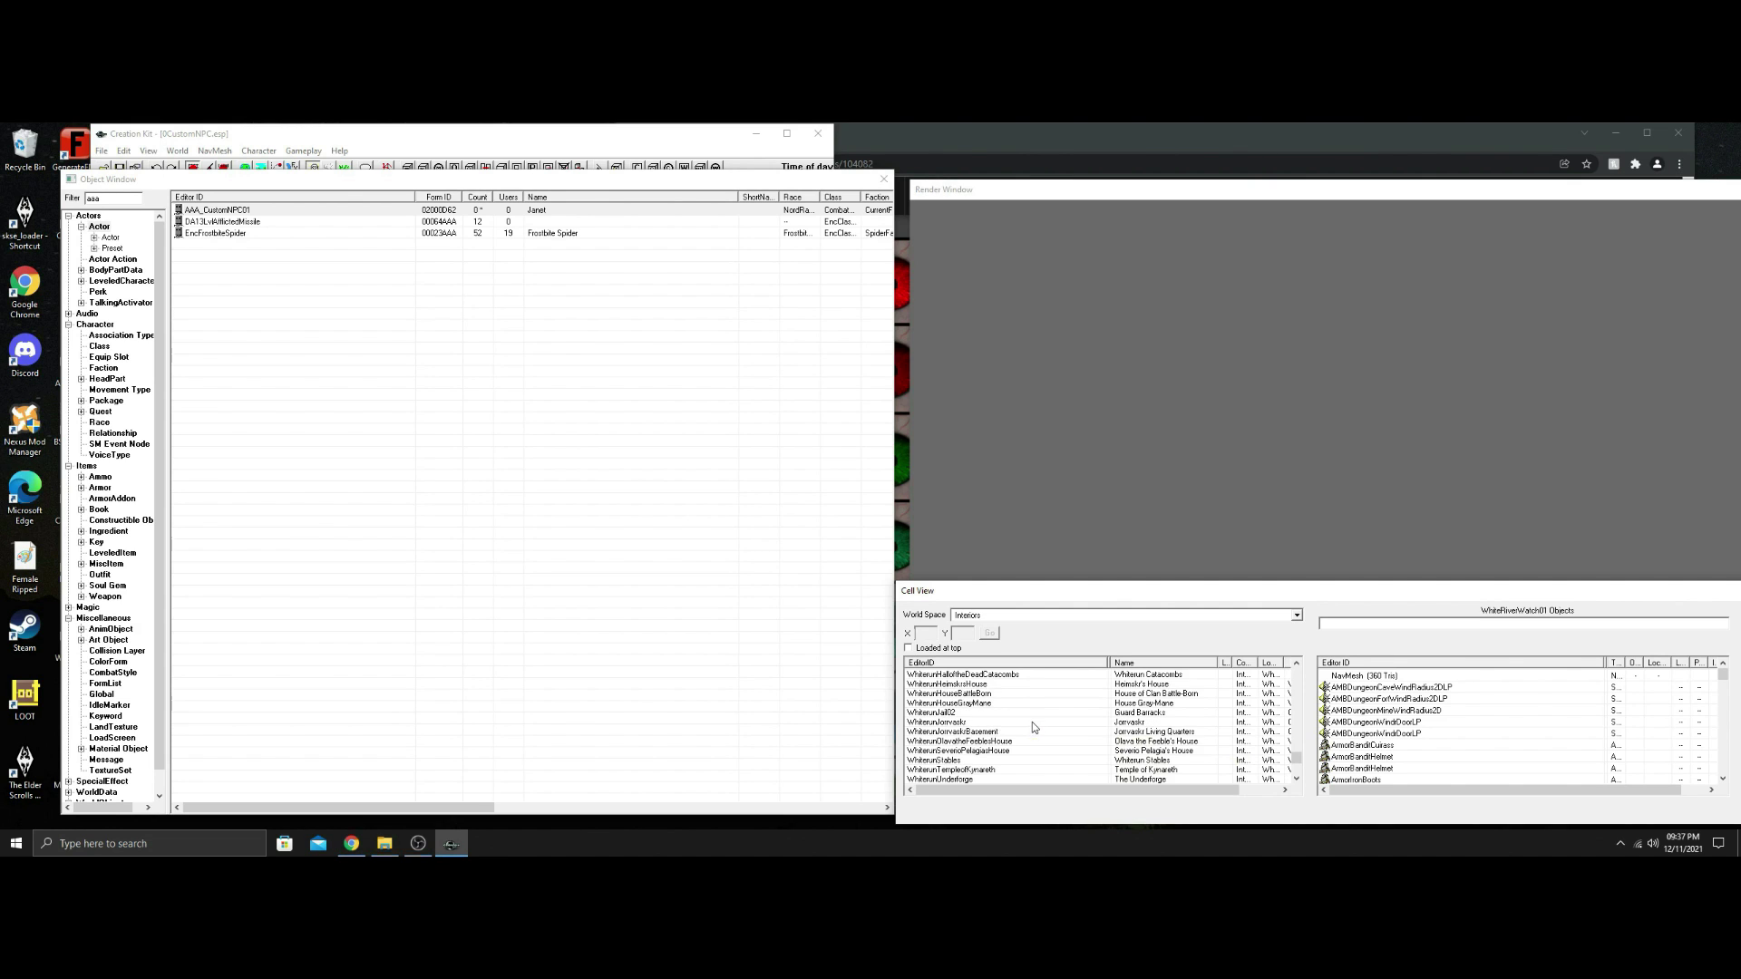
{"action": "left_click", "coordinate": [990, 770]}
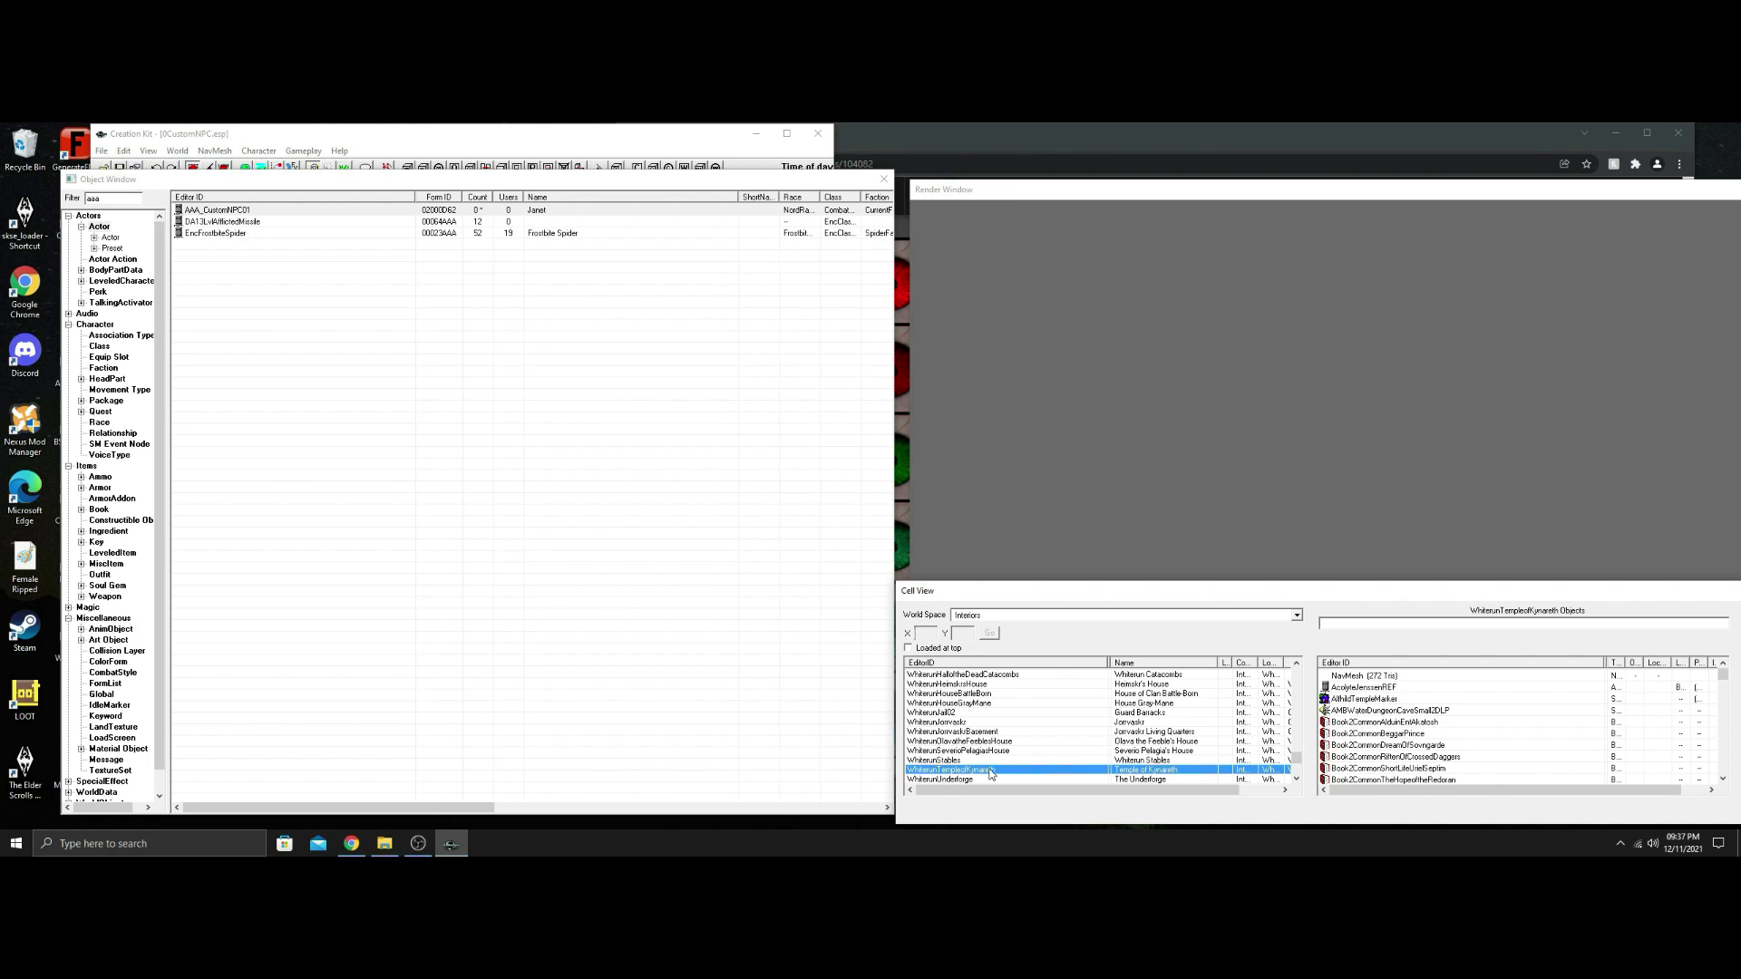
{"action": "double_click", "coordinate": [990, 772]}
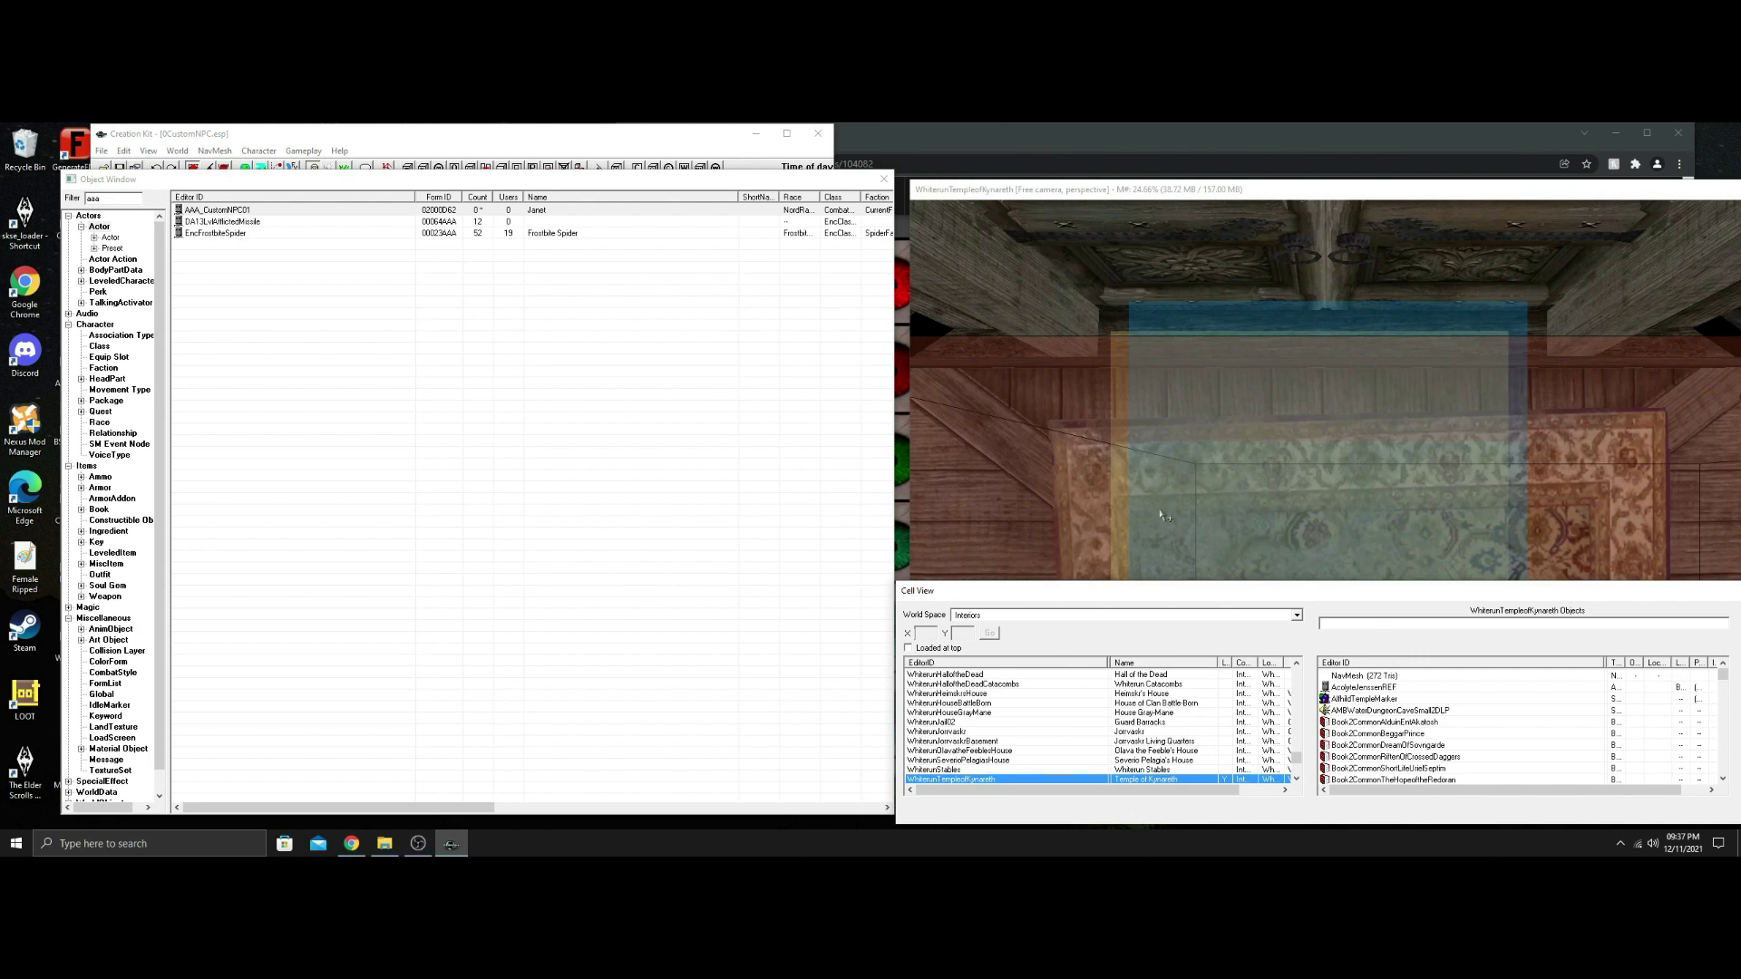
Place AAA_CustomNPC01 on the temple's wooden floor and save the plugin, closing the Creation Kit.
{"action": "left_click", "coordinate": [1383, 394]}
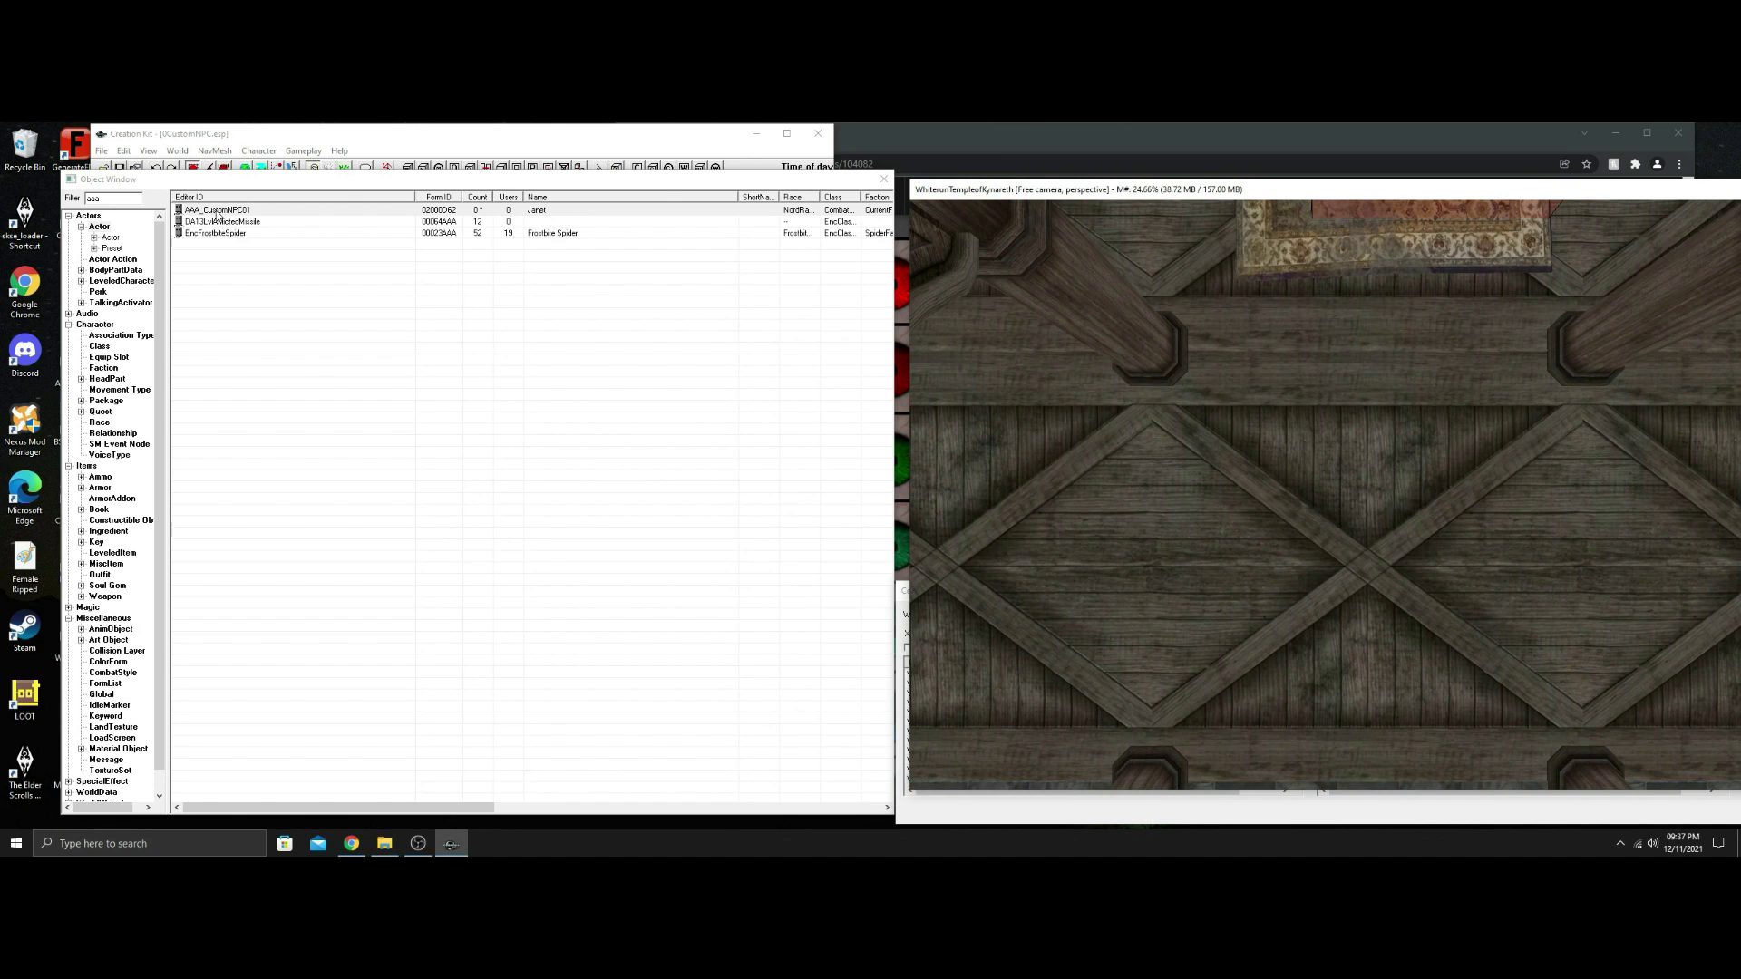
{"action": "left_click_drag", "start_coordinate": [221, 210], "coordinate": [1291, 569]}
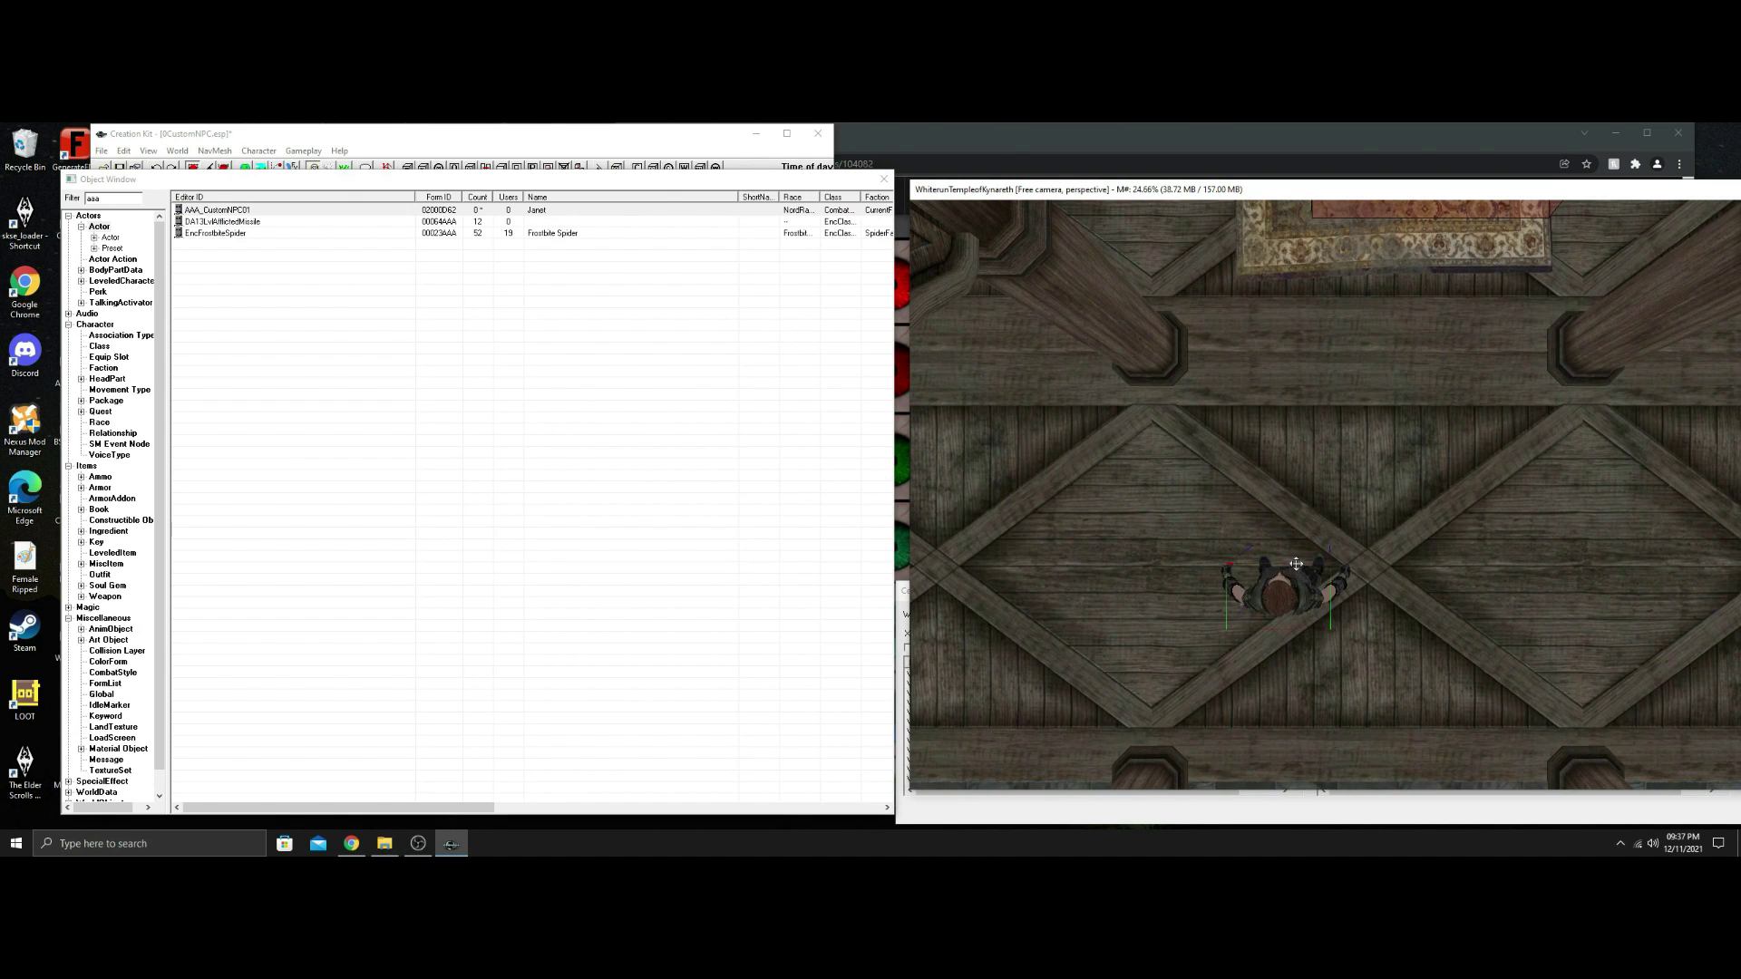
{"action": "middle_click_drag", "start_coordinate": [1291, 569], "coordinate": [1077, 471], "text": "shift"}
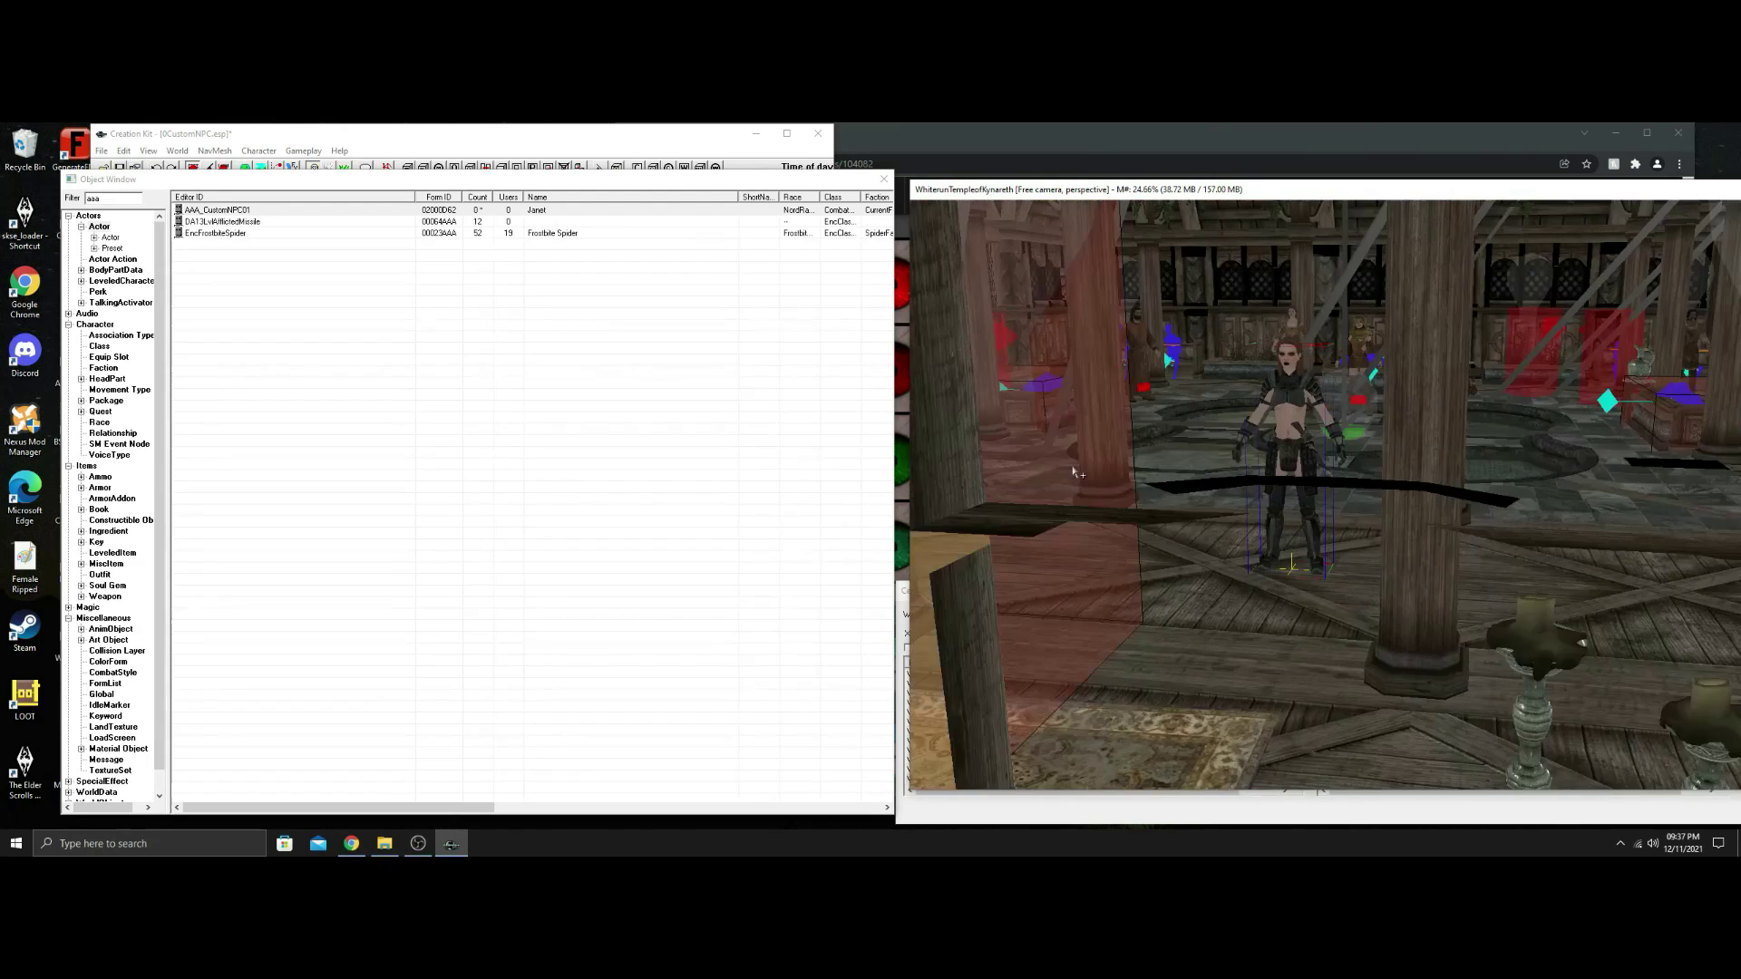
{"action": "scroll", "coordinate": [1077, 474], "scroll_direction": "up", "scroll_amount": 4}
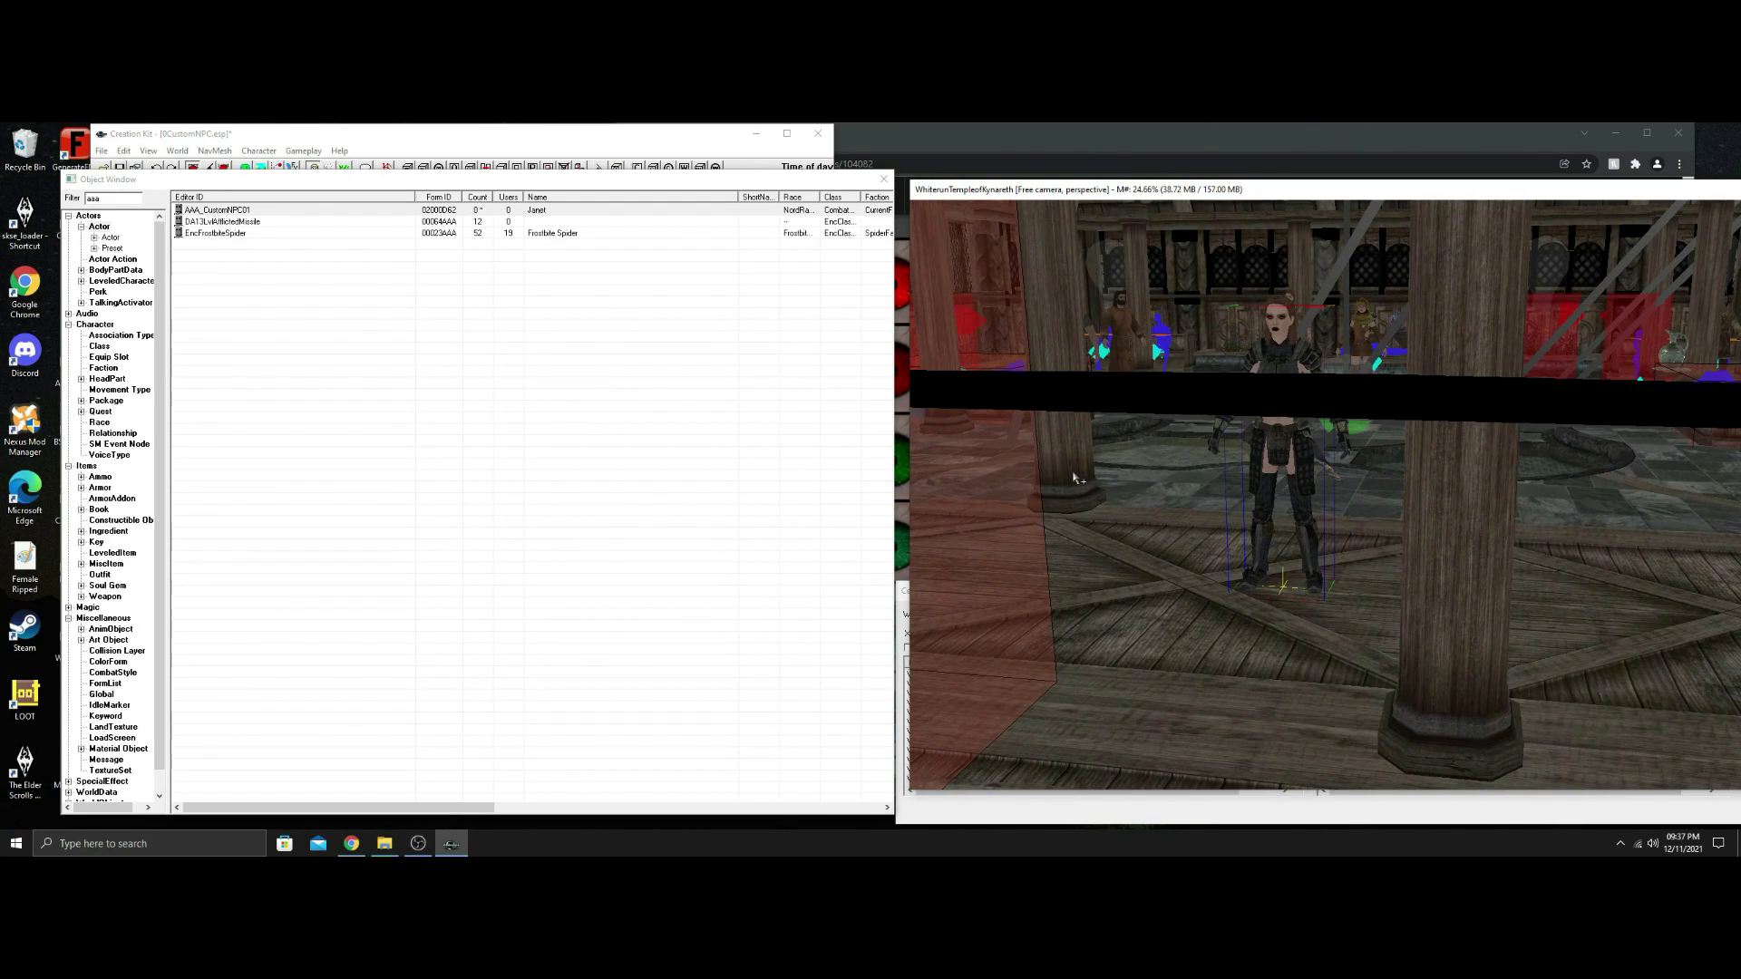
{"action": "scroll", "coordinate": [1077, 478], "scroll_direction": "up", "scroll_amount": 2}
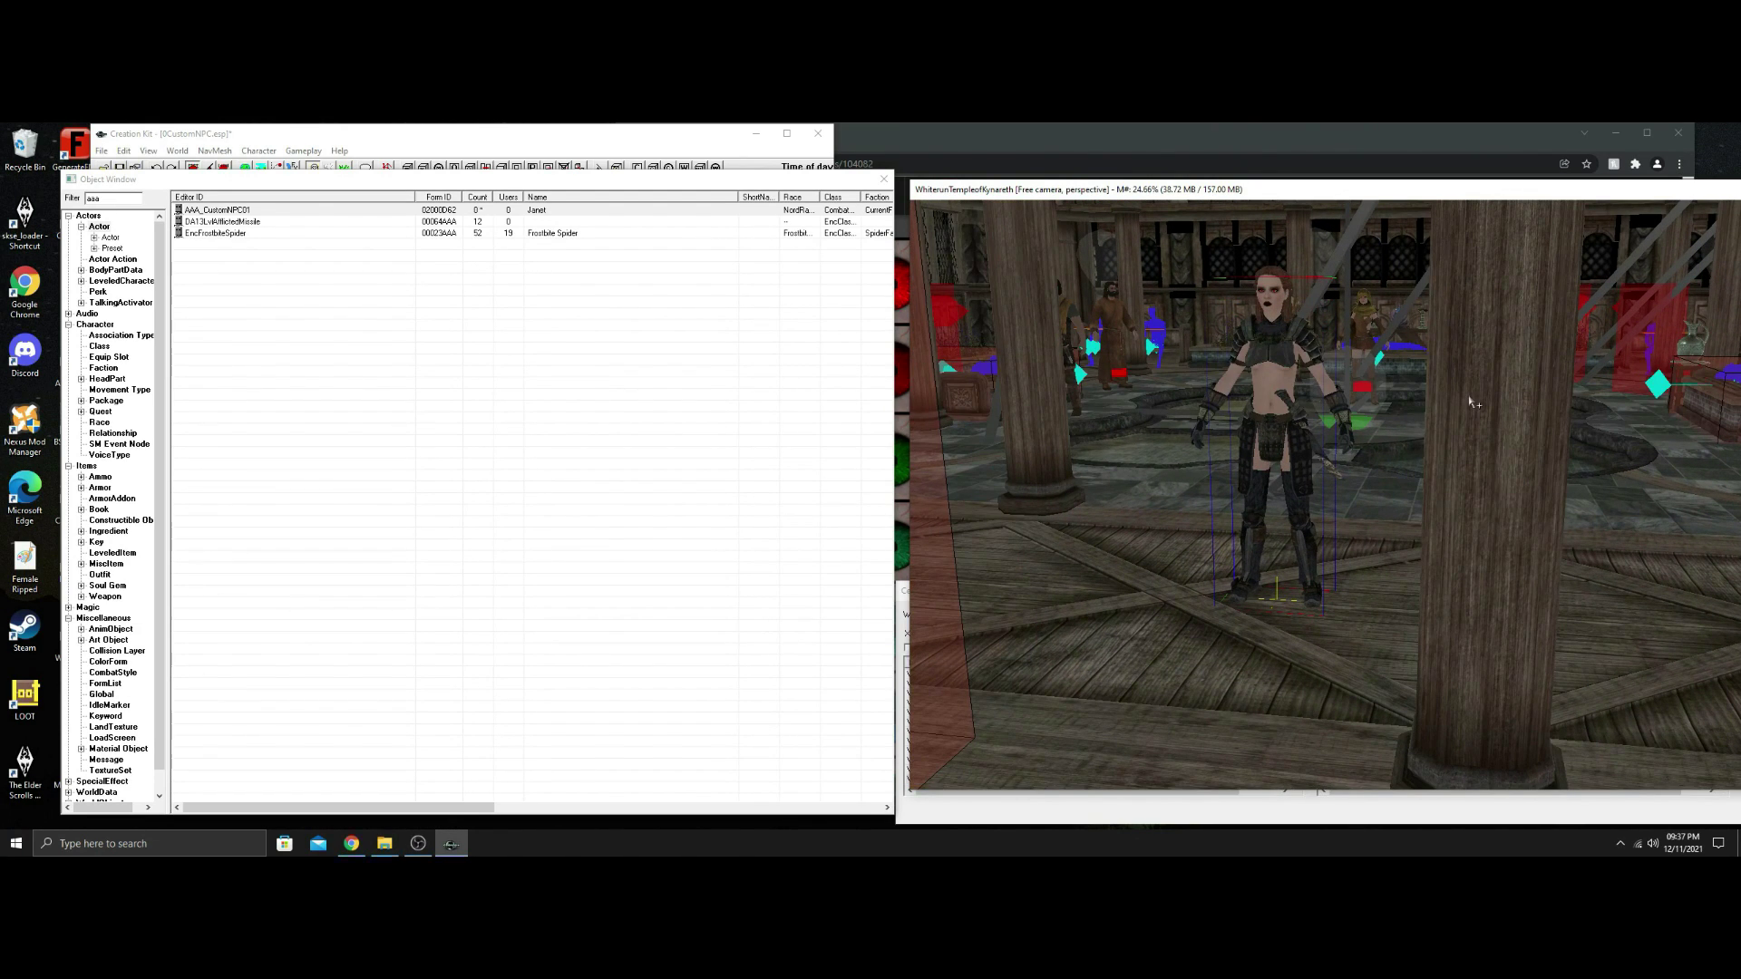
{"action": "left_click", "coordinate": [118, 167]}
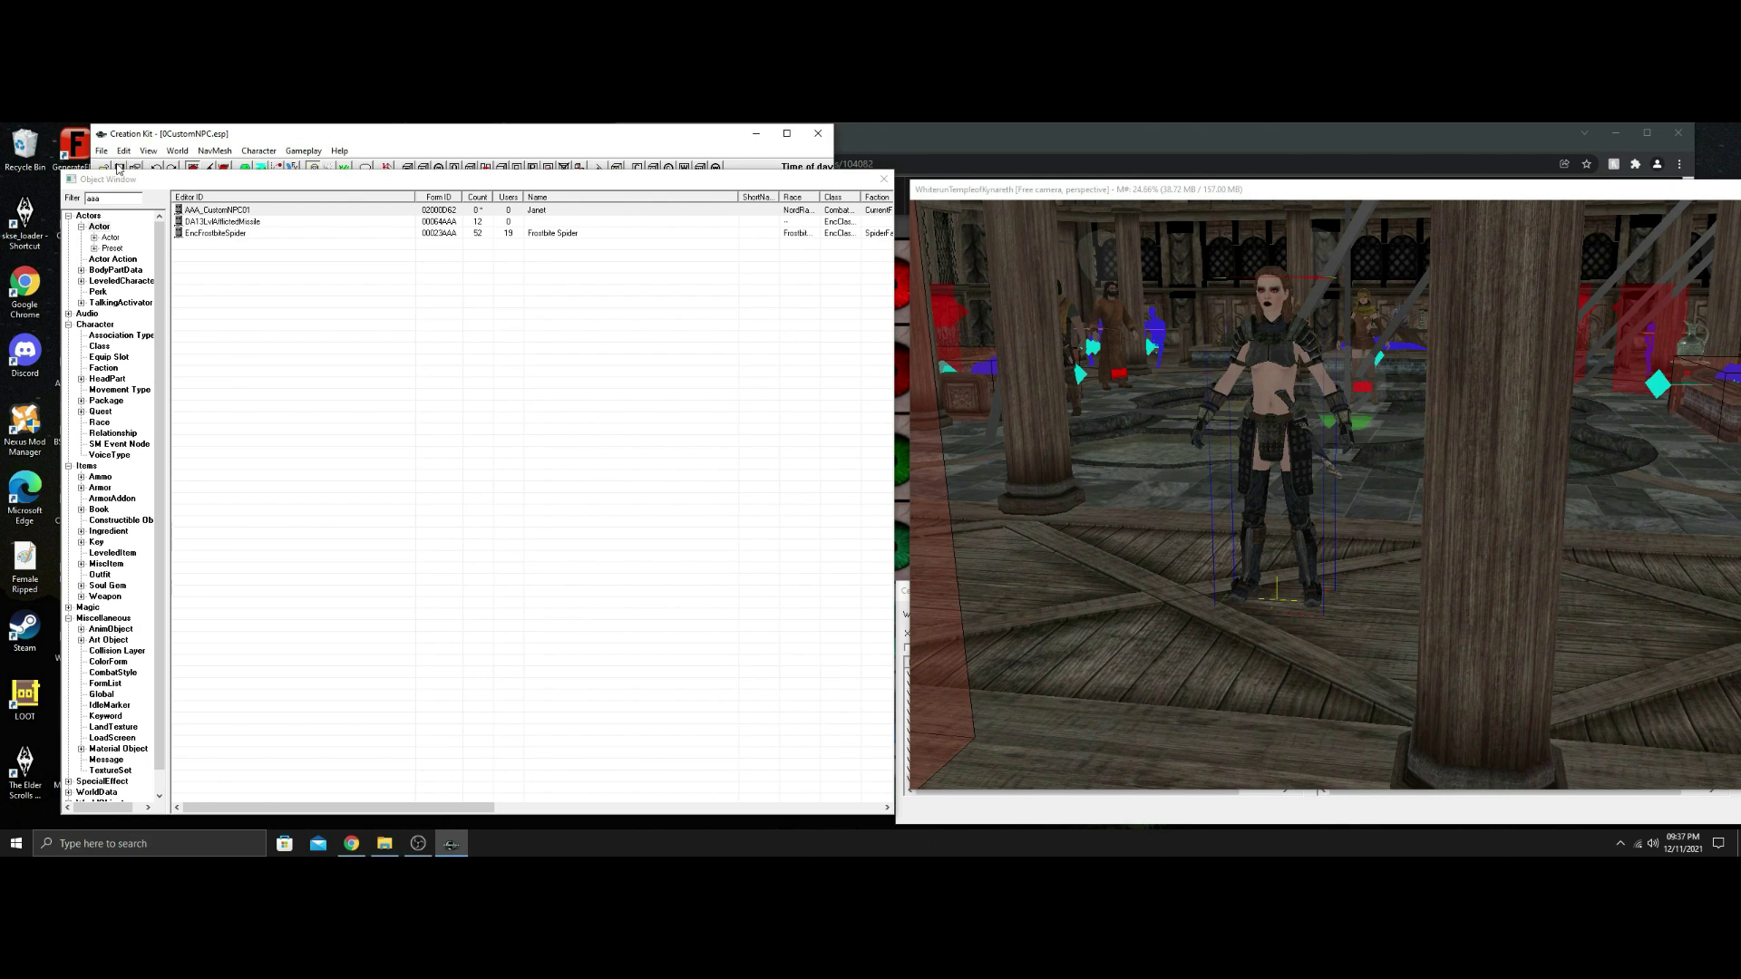
{"action": "left_click", "coordinate": [823, 156]}
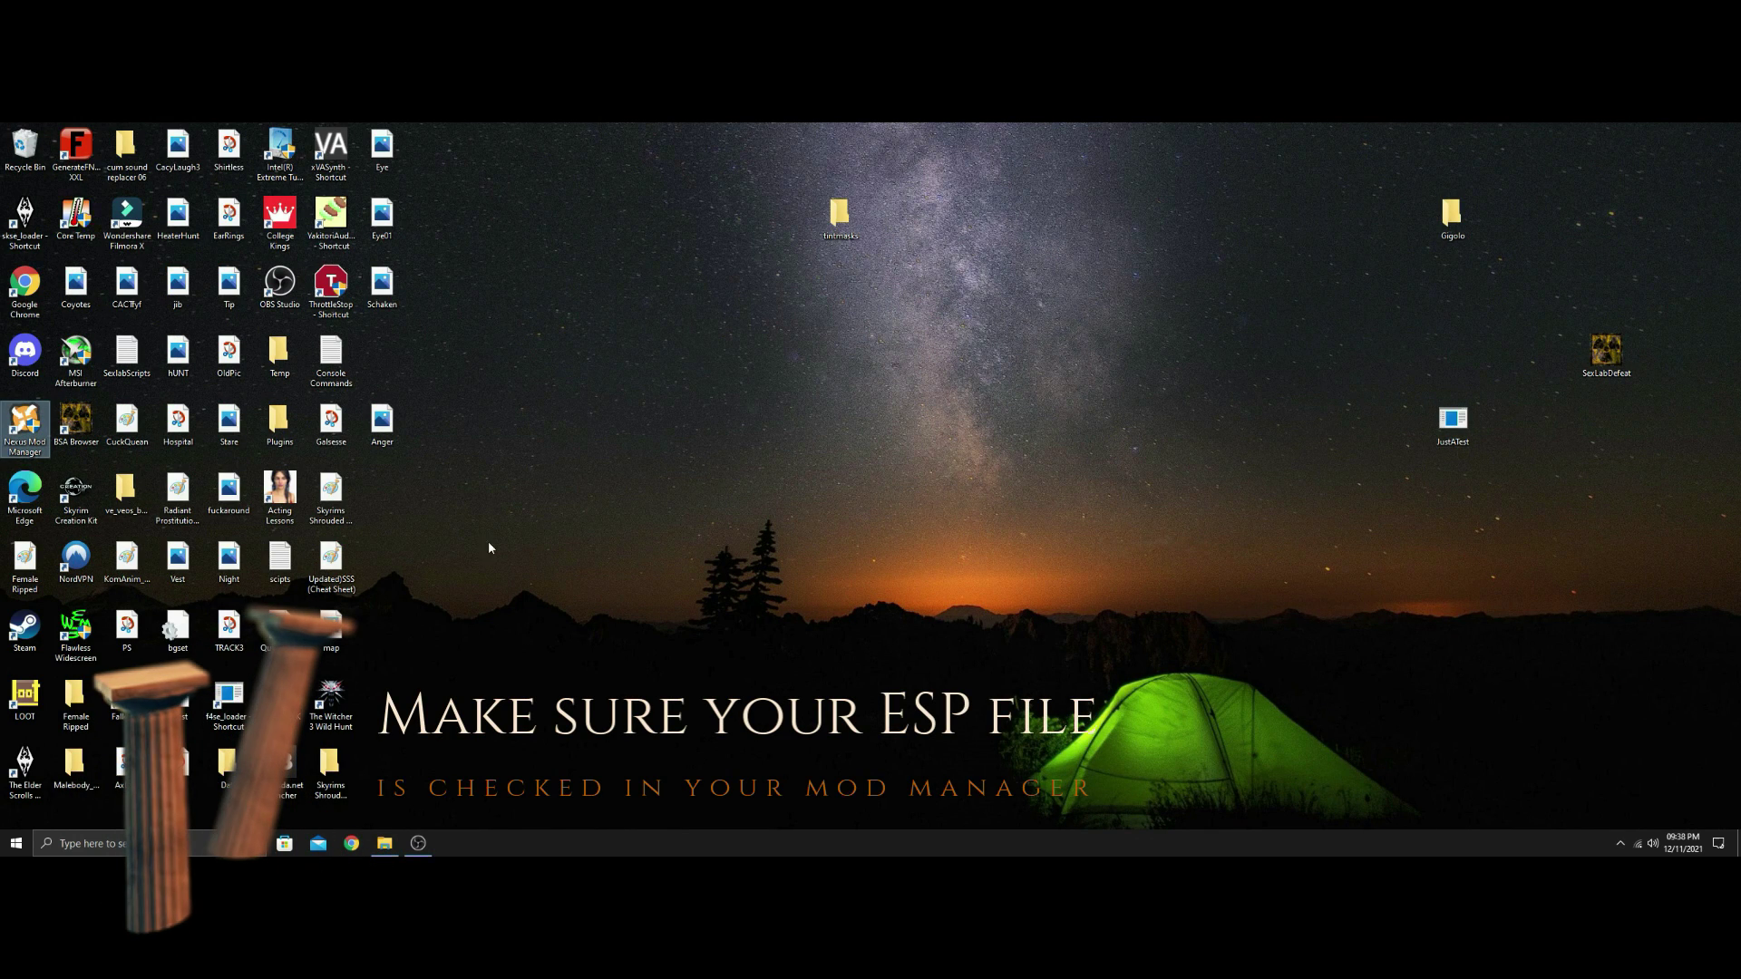
Switch to File Explorer and move the tintmasks folder from the desktop into Data\textures\actors\character\character assets.
{"action": "left_click", "coordinate": [384, 844]}
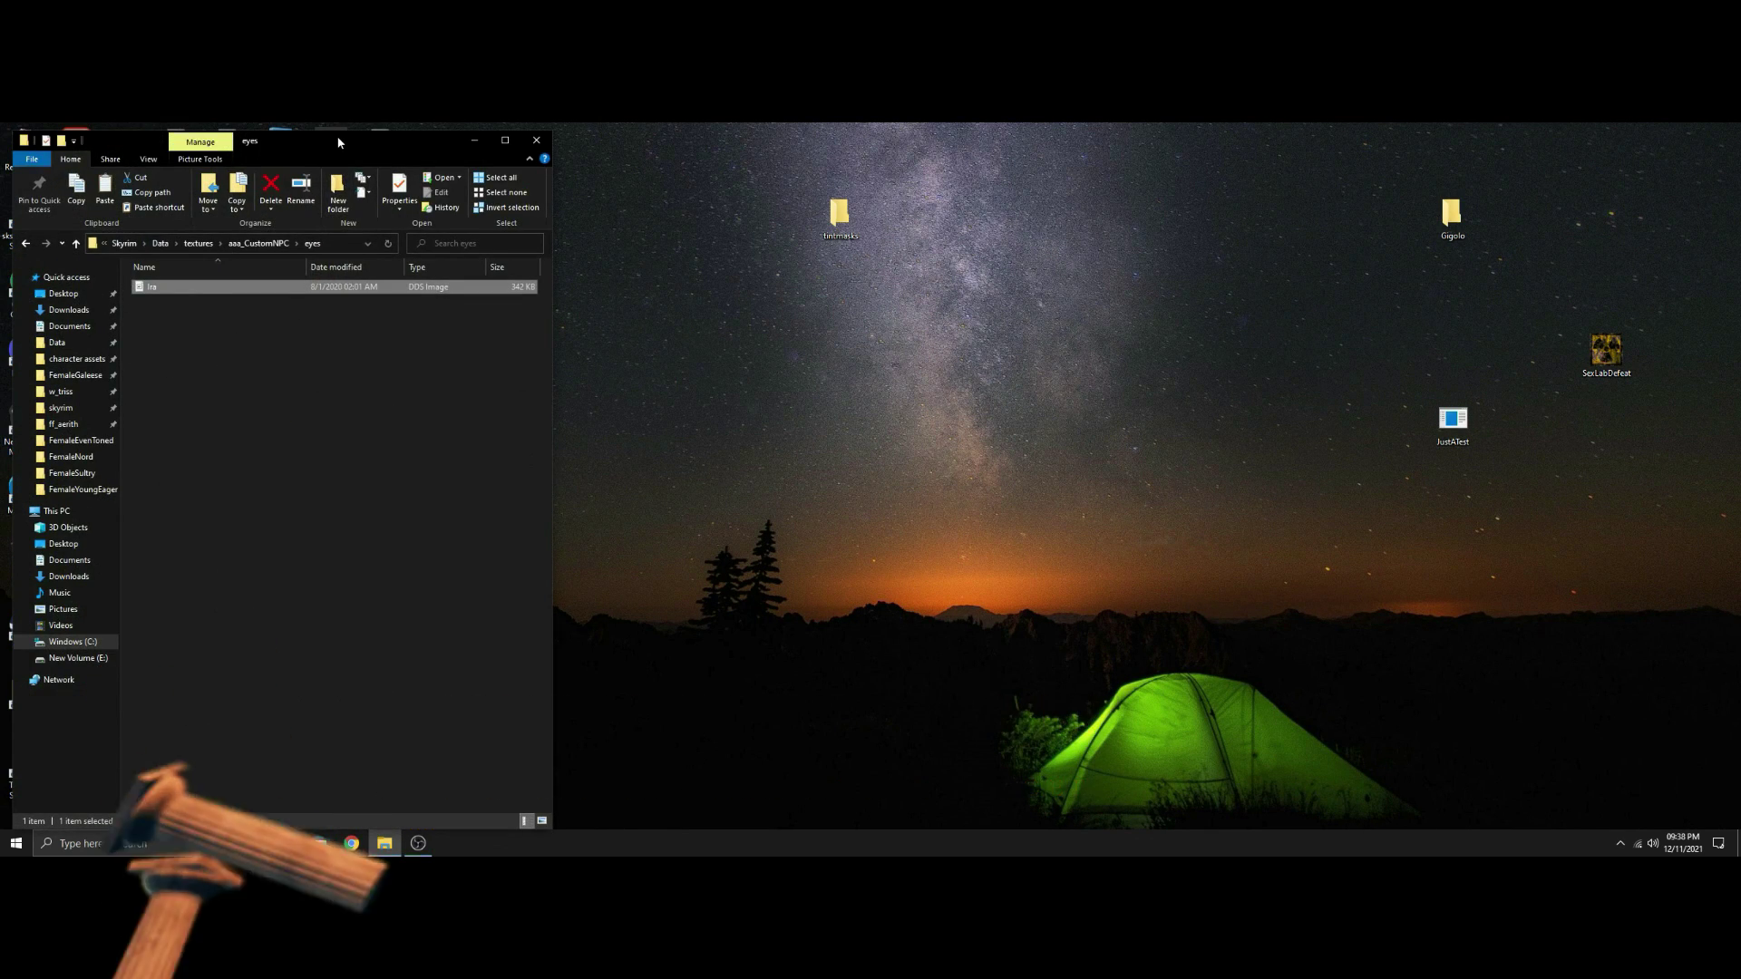
{"action": "left_click_drag", "start_coordinate": [329, 152], "coordinate": [1101, 172]}
{"action": "left_click", "coordinate": [819, 369]}
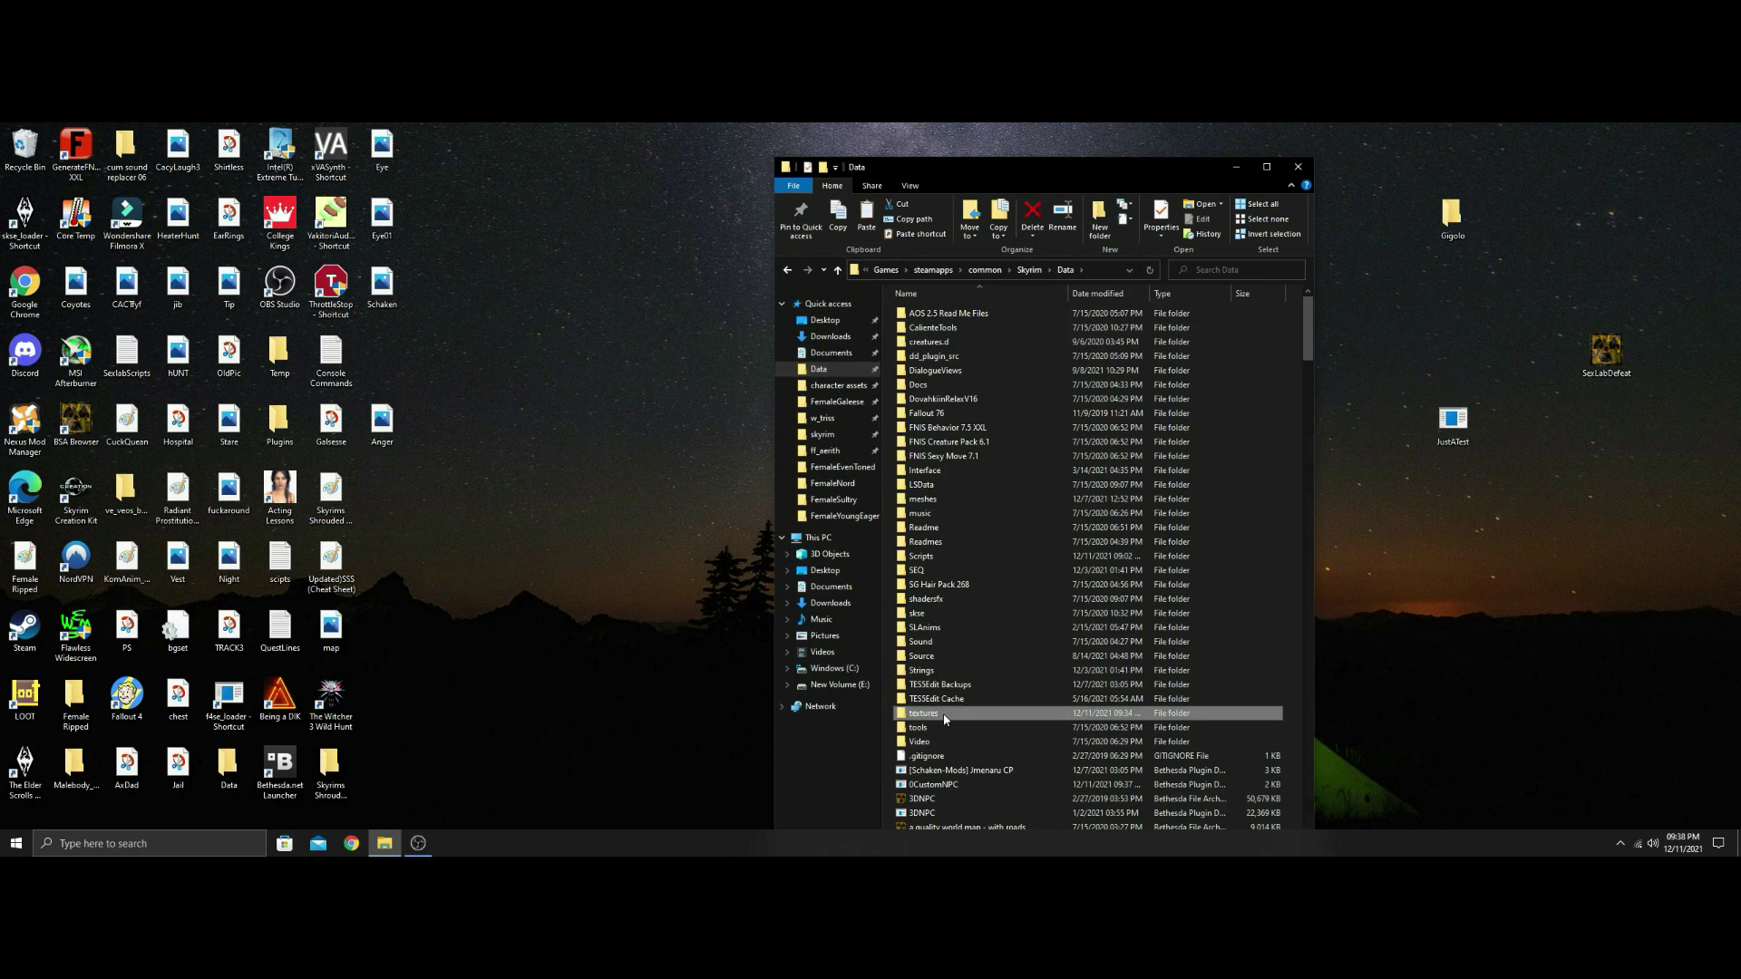
{"action": "double_click", "coordinate": [943, 714]}
{"action": "double_click", "coordinate": [936, 356]}
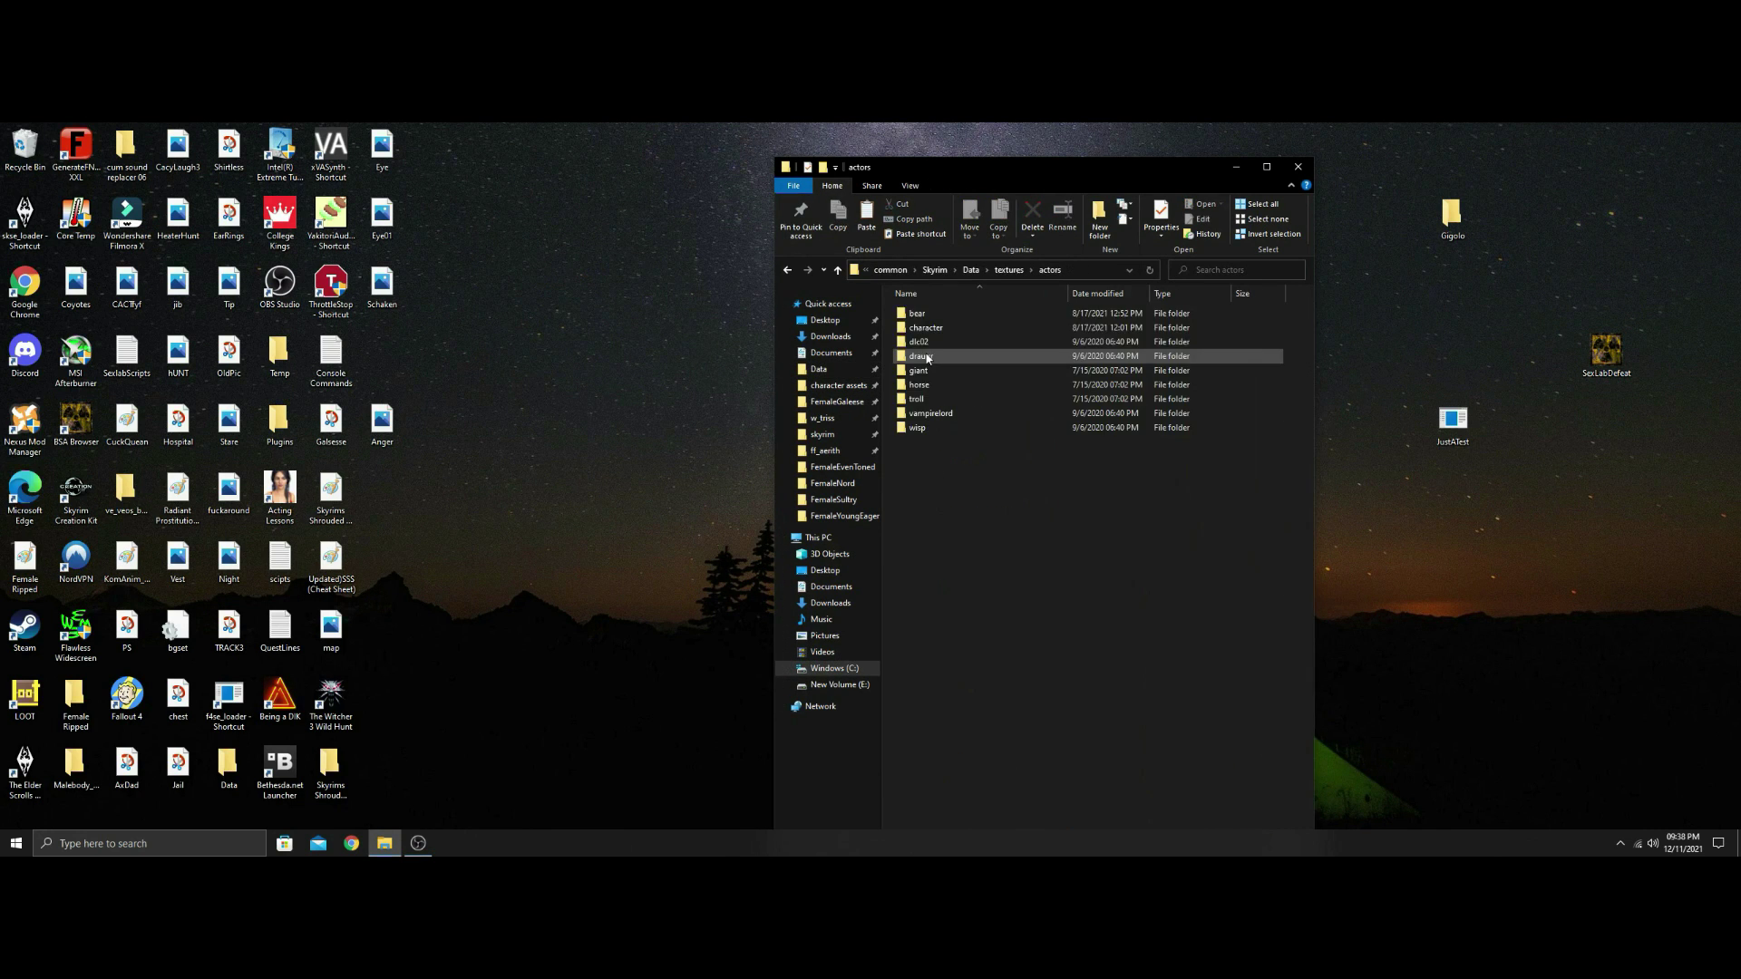
{"action": "double_click", "coordinate": [936, 332]}
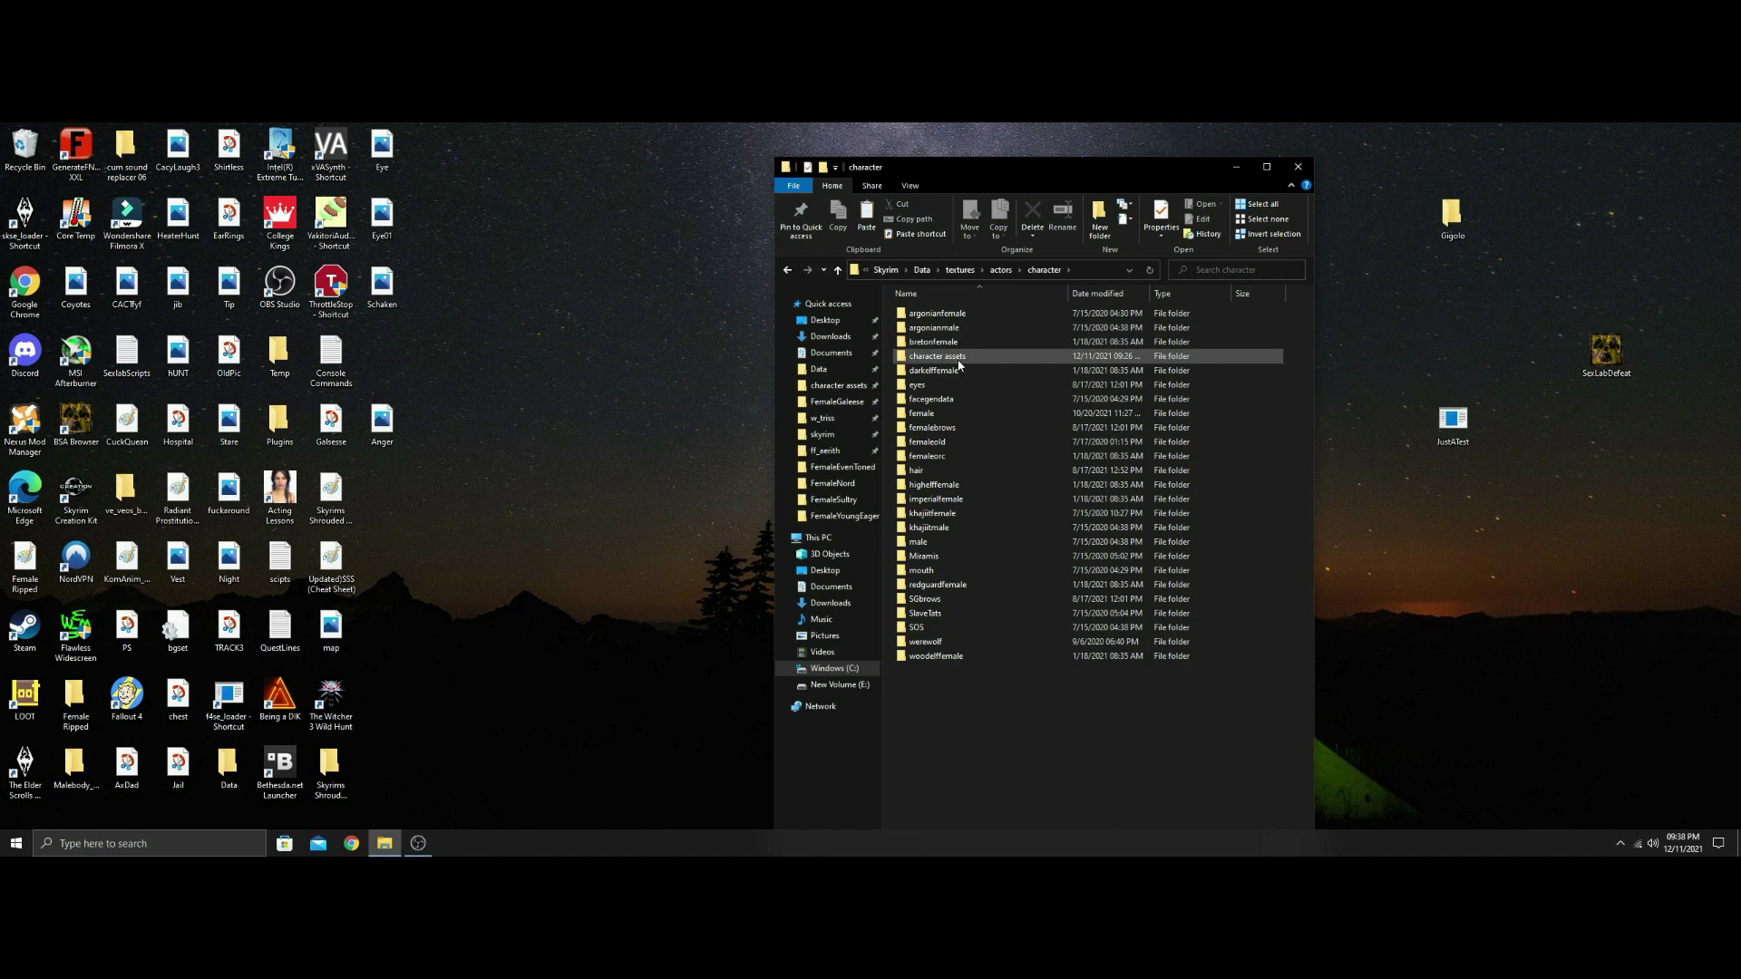
{"action": "double_click", "coordinate": [971, 349]}
{"action": "left_click_drag", "start_coordinate": [1027, 172], "coordinate": [1242, 169]}
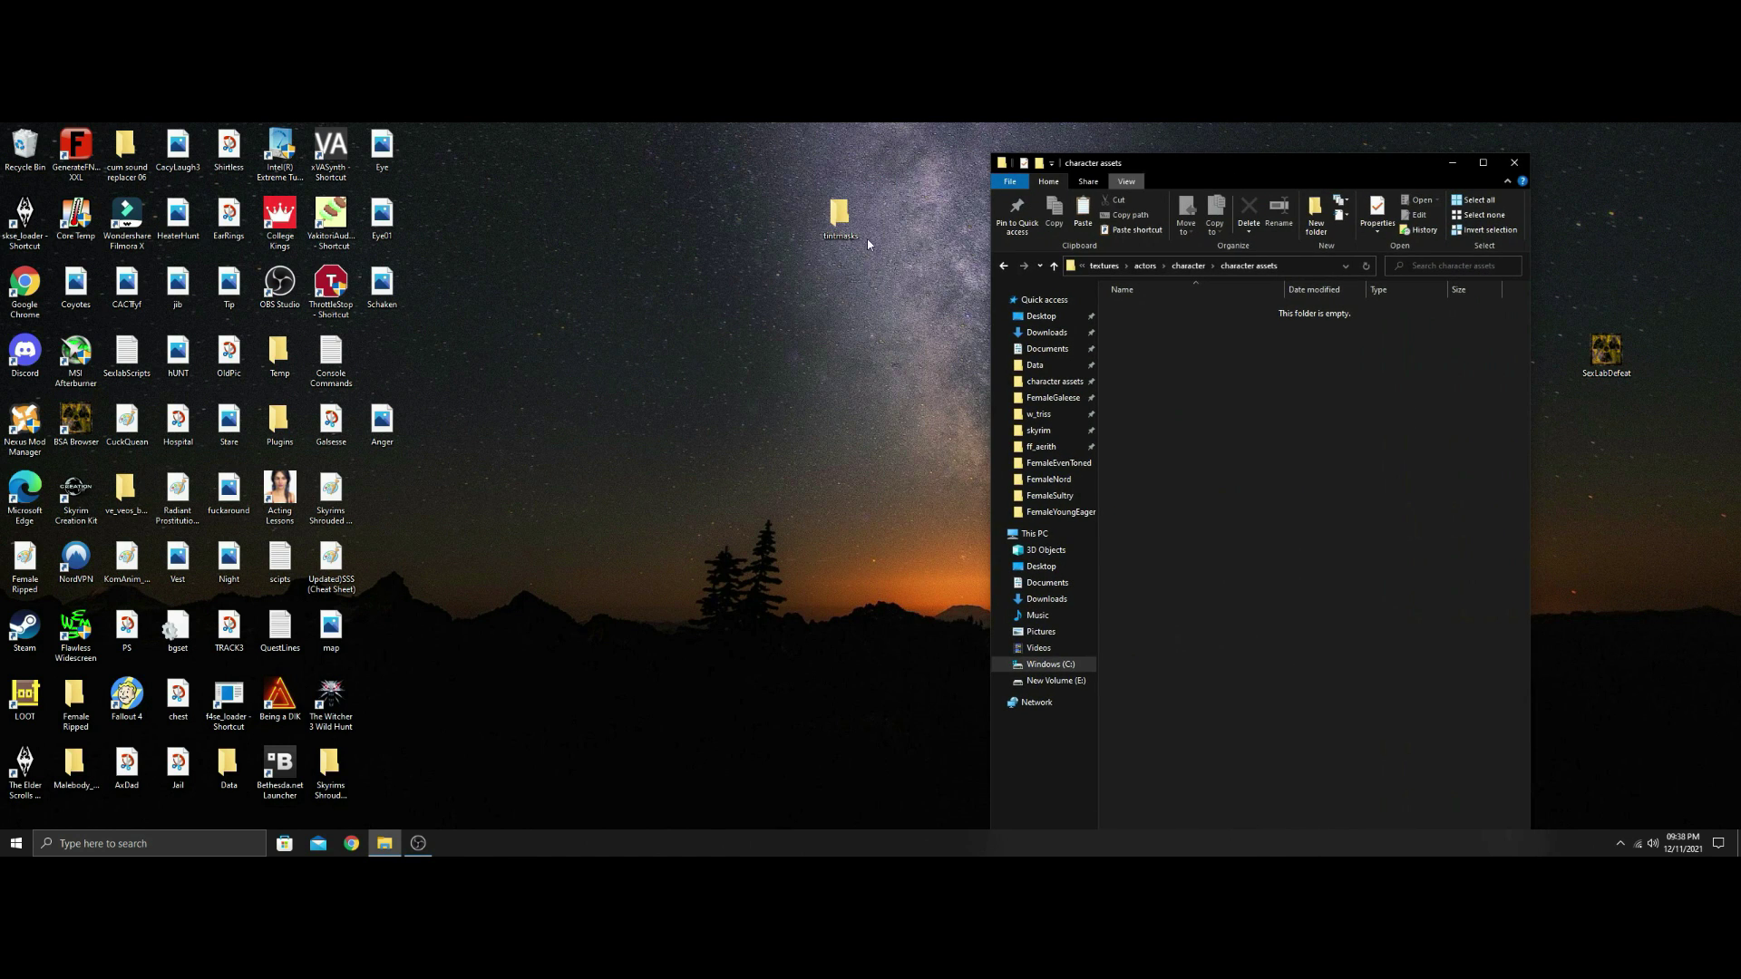
{"action": "left_click_drag", "start_coordinate": [839, 216], "coordinate": [1223, 372]}
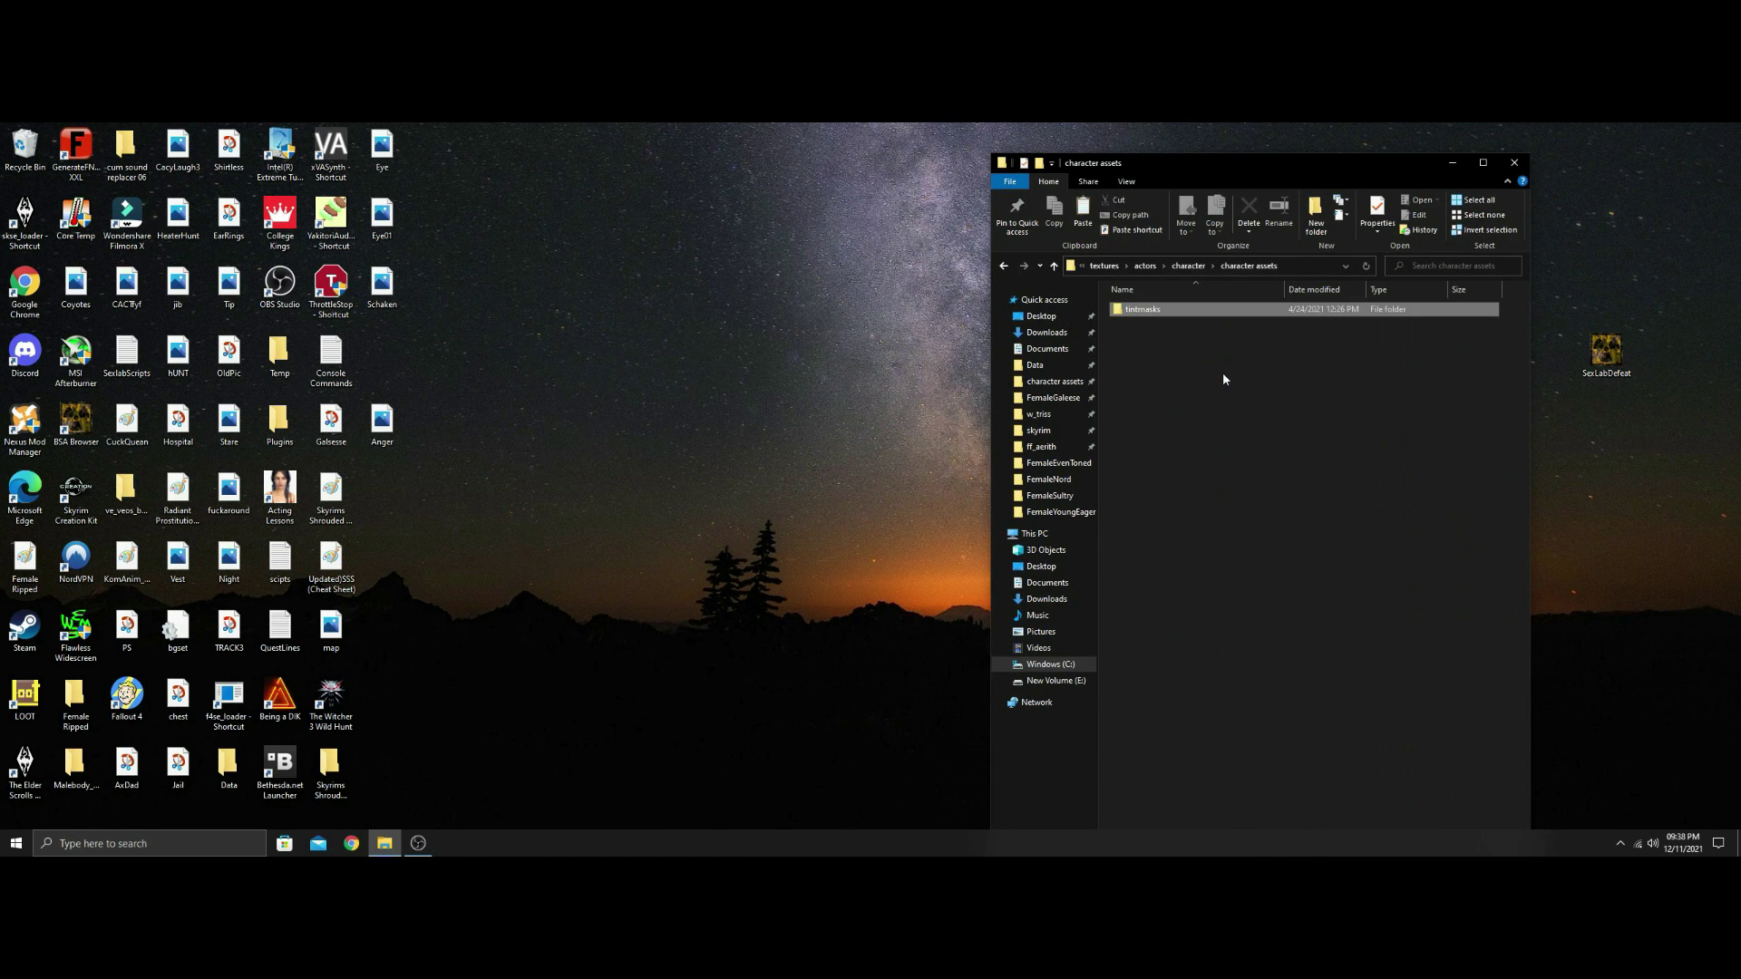
{"action": "left_click", "coordinate": [1514, 163]}
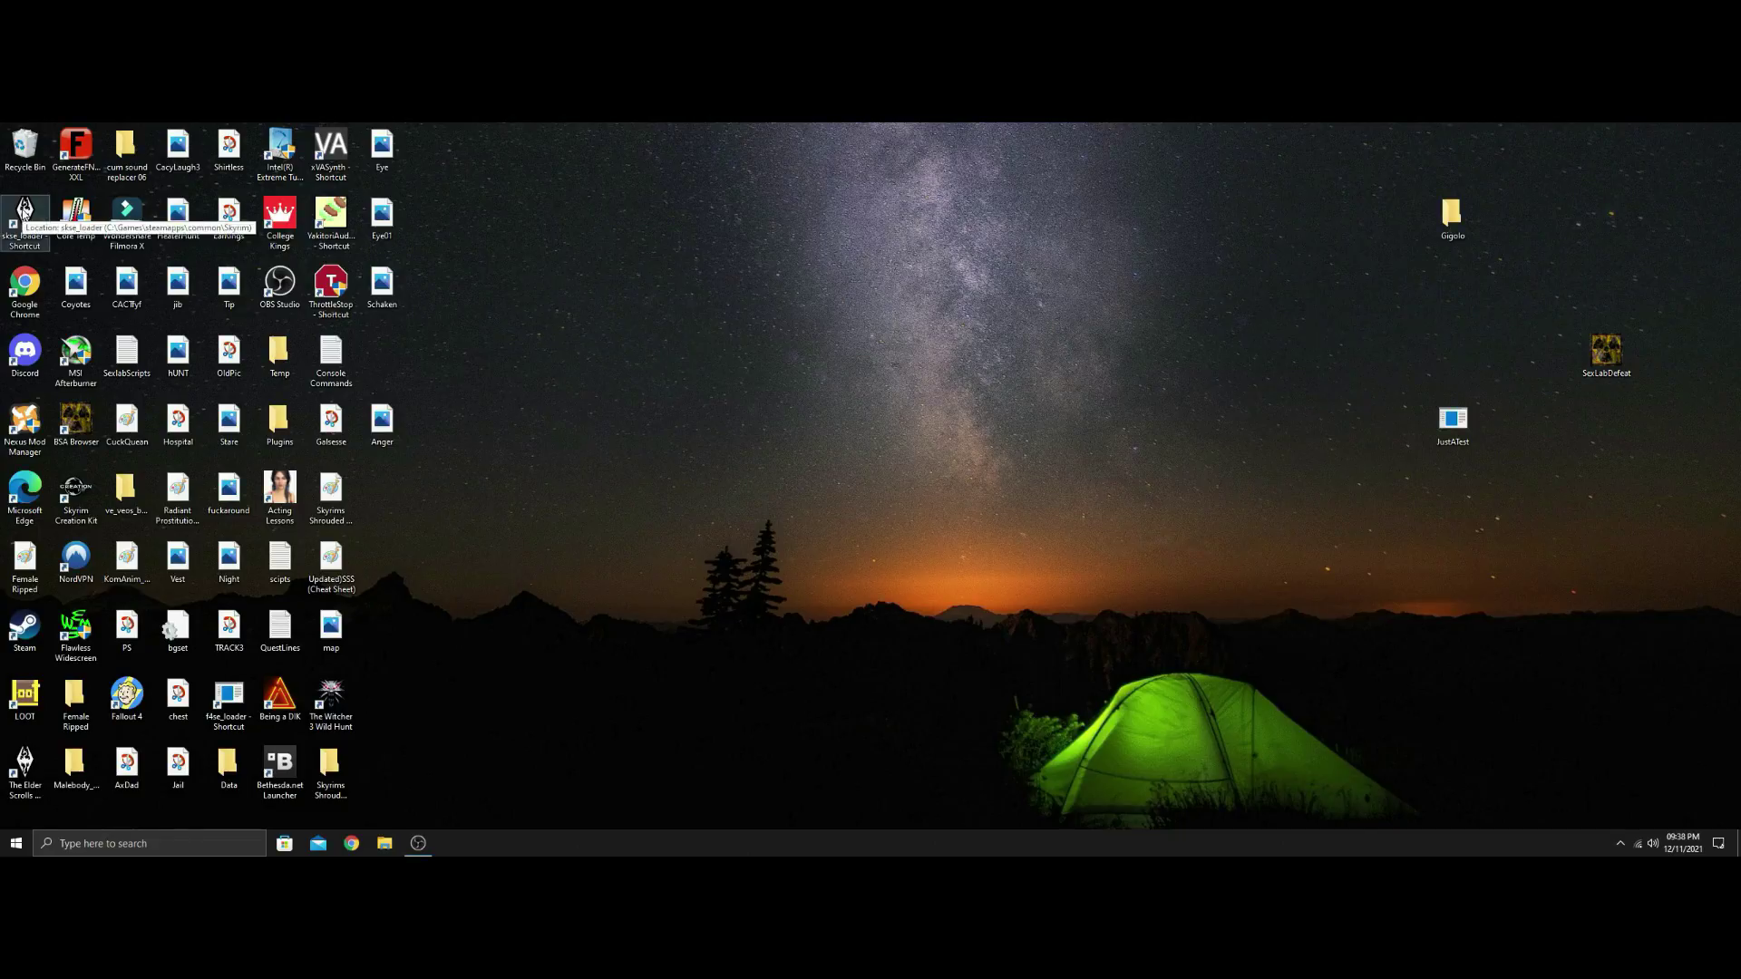
Launch Skyrim through skse_loader and walk through the Temple of Kynareth towards the custom NPC.
{"action": "double_click", "coordinate": [24, 211]}
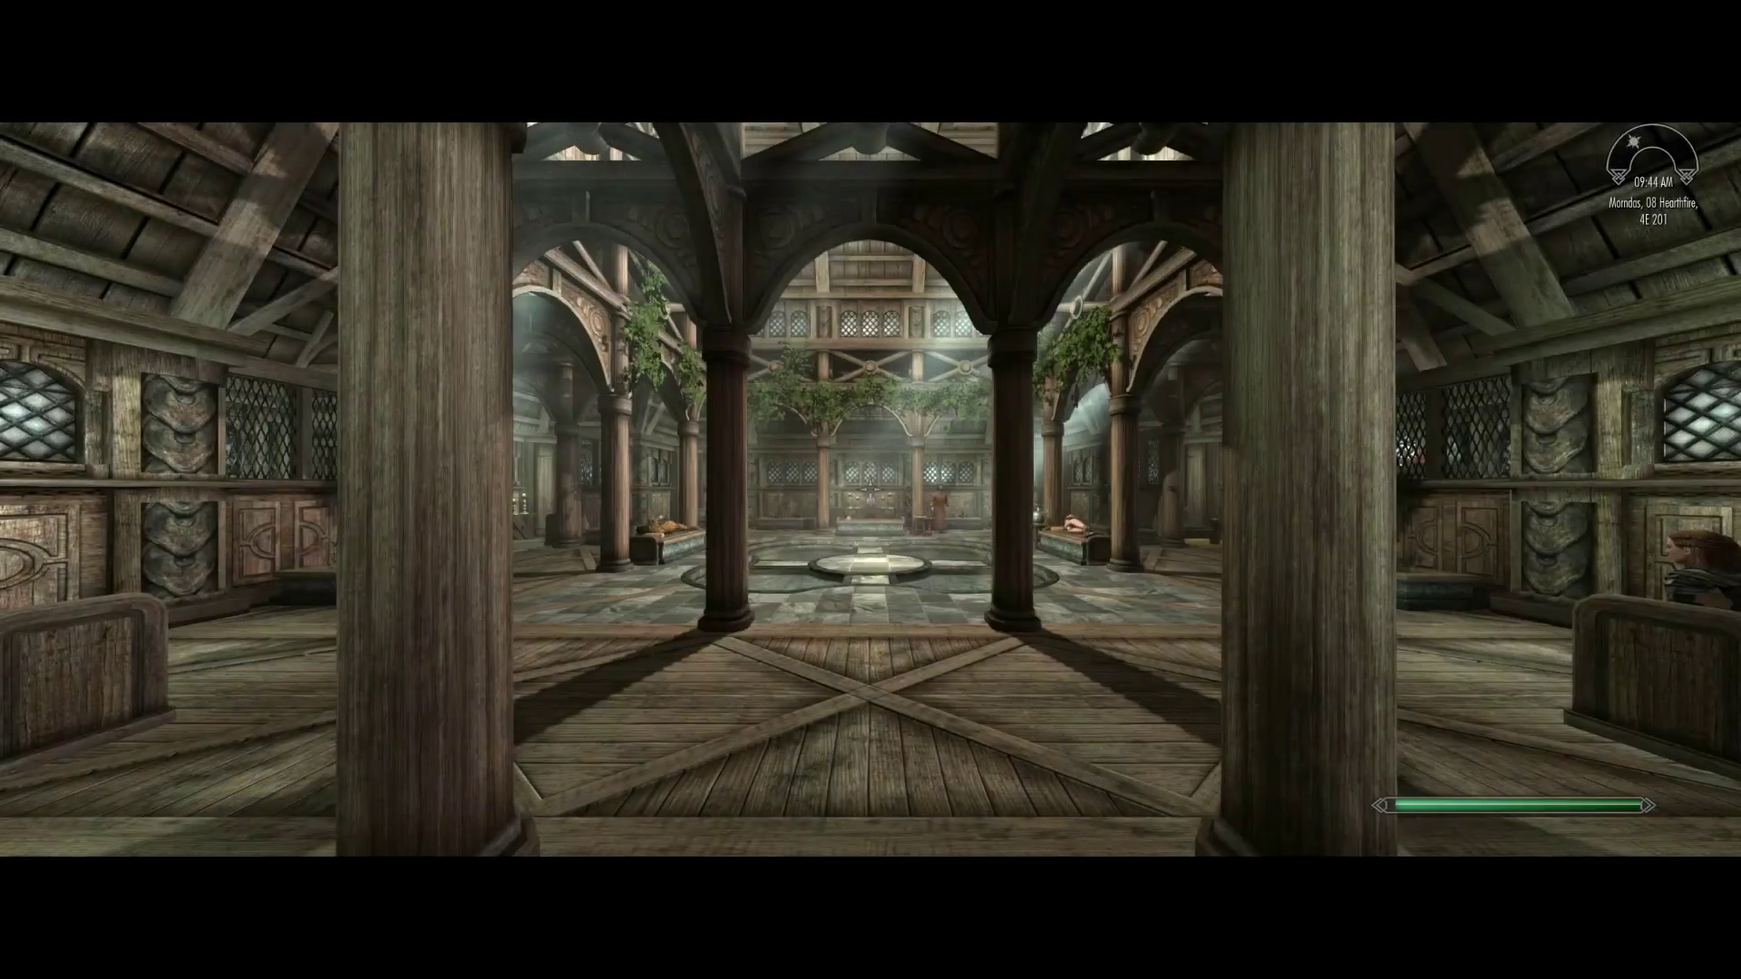
{"action": "key", "text": "w"}
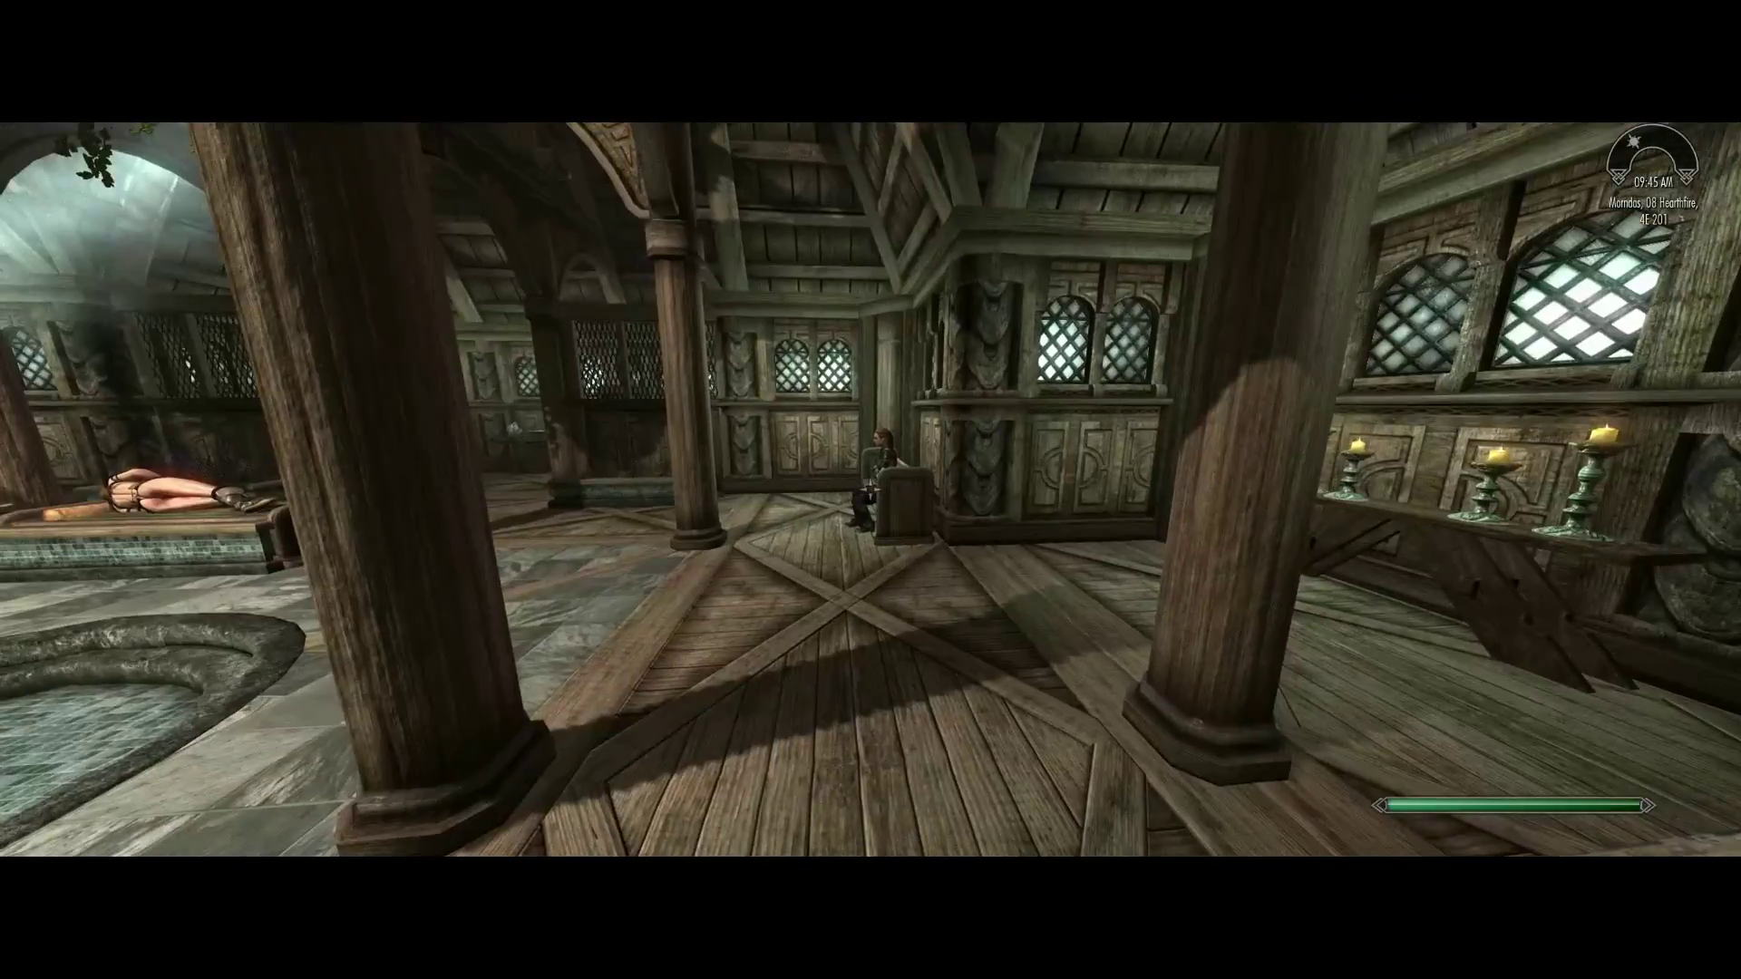